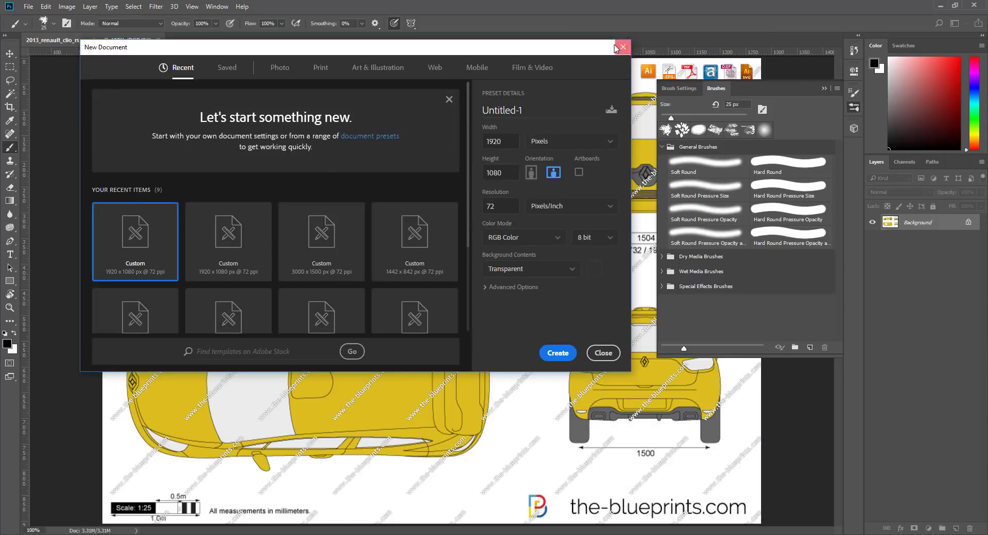
- Crop the Clio blueprint to its side view, preview Levels without changes, and save as Side V.jpg
click(623, 47)
key(m)
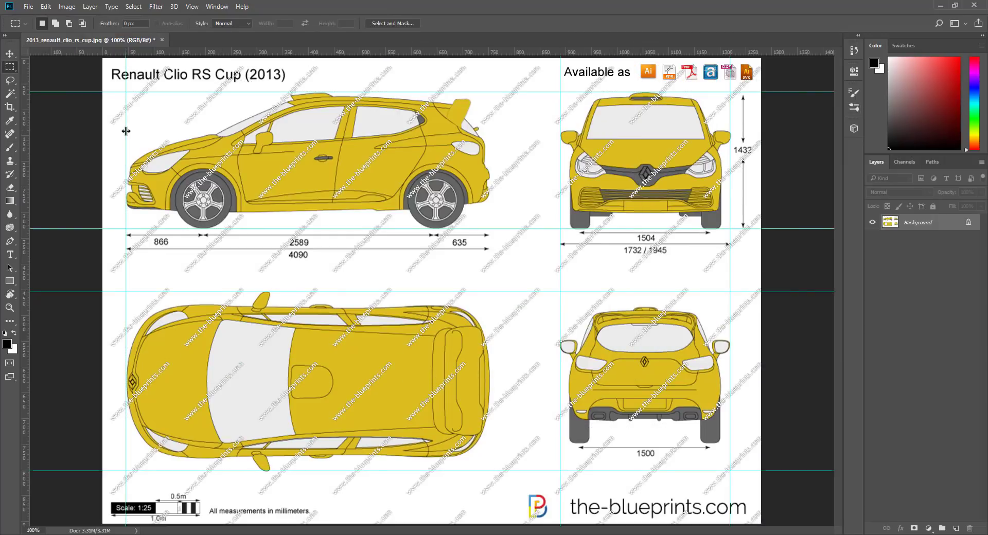
click(67, 6)
click(205, 40)
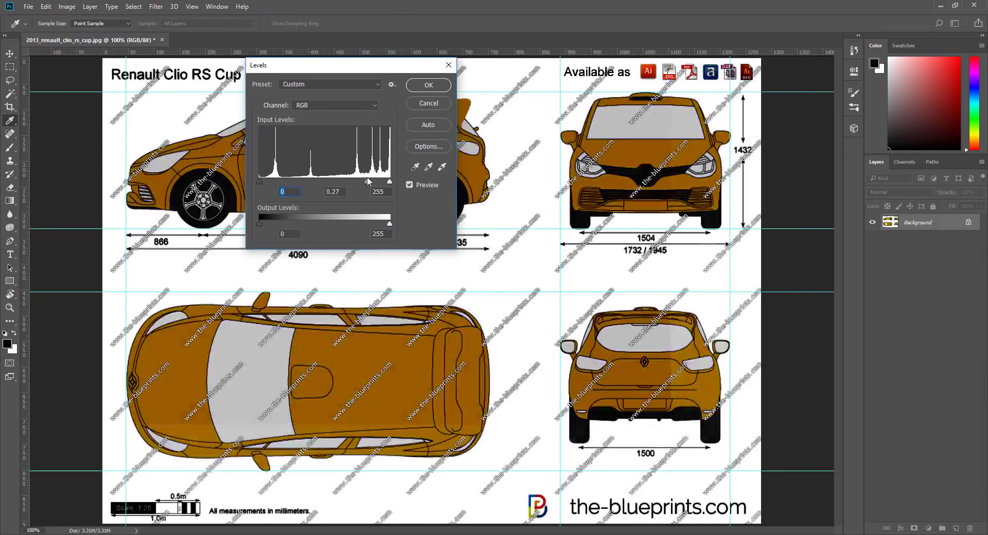
key(Escape)
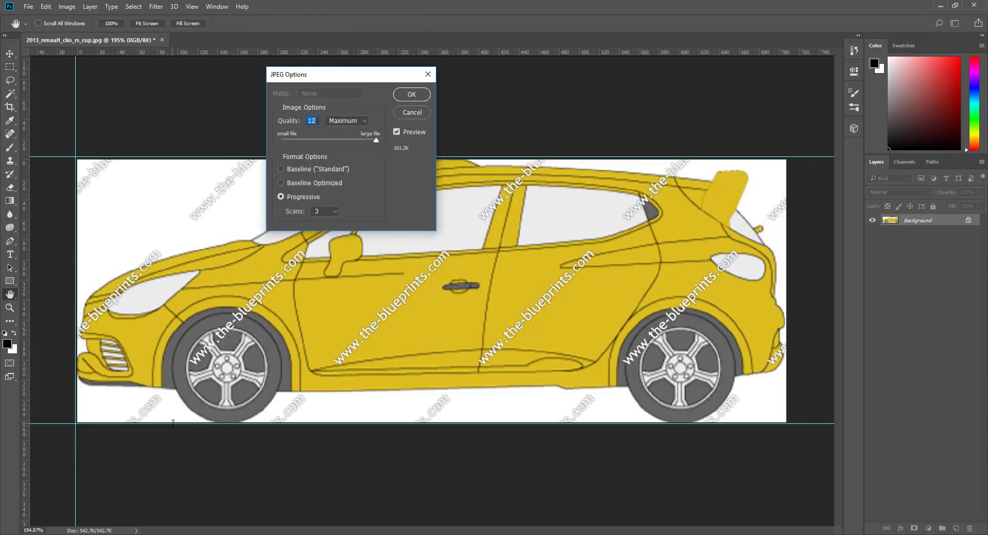
click(411, 94)
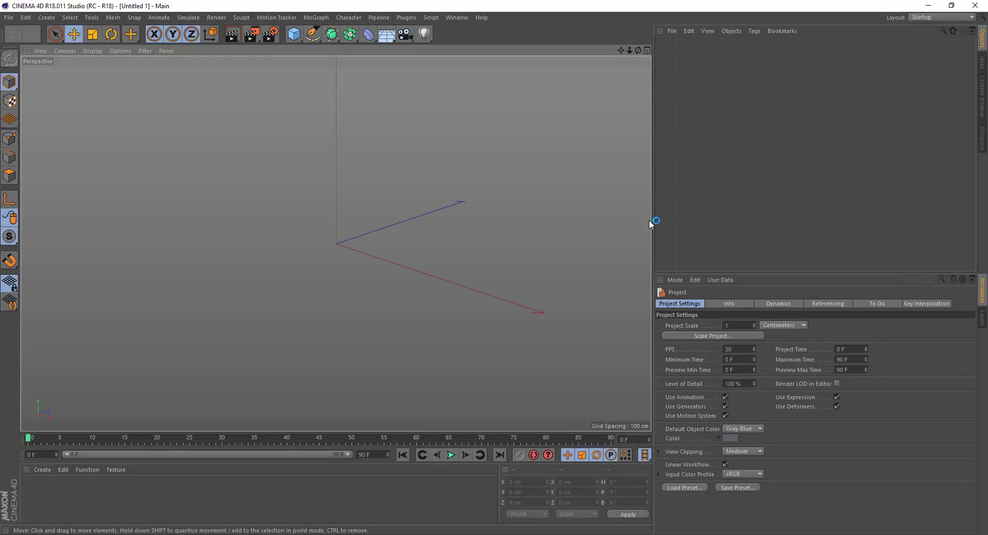
- Load Desktop > car model > Views > Front v.jpg as the Front view's background image
middle_click(650, 220)
middle_click(639, 245)
click(120, 50)
click(162, 284)
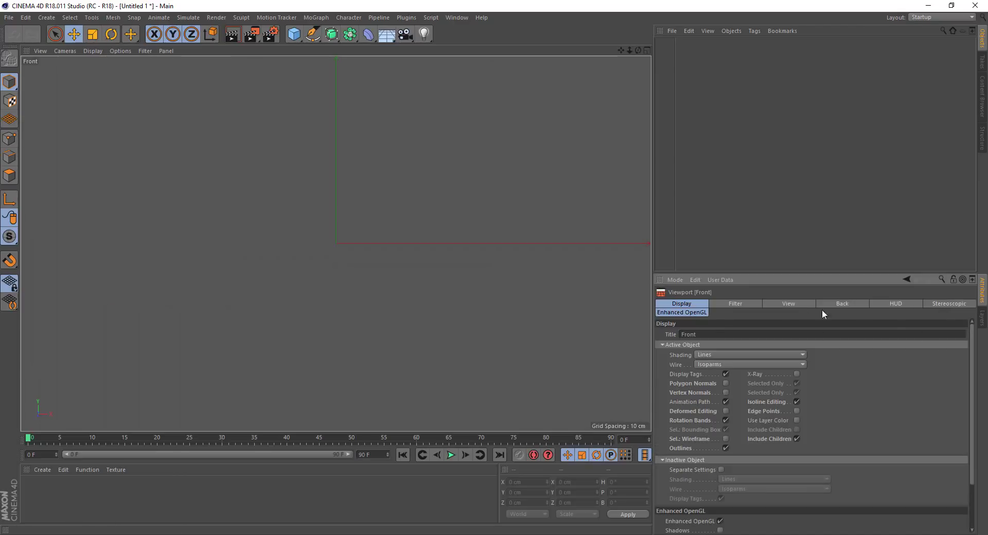
click(834, 305)
click(966, 343)
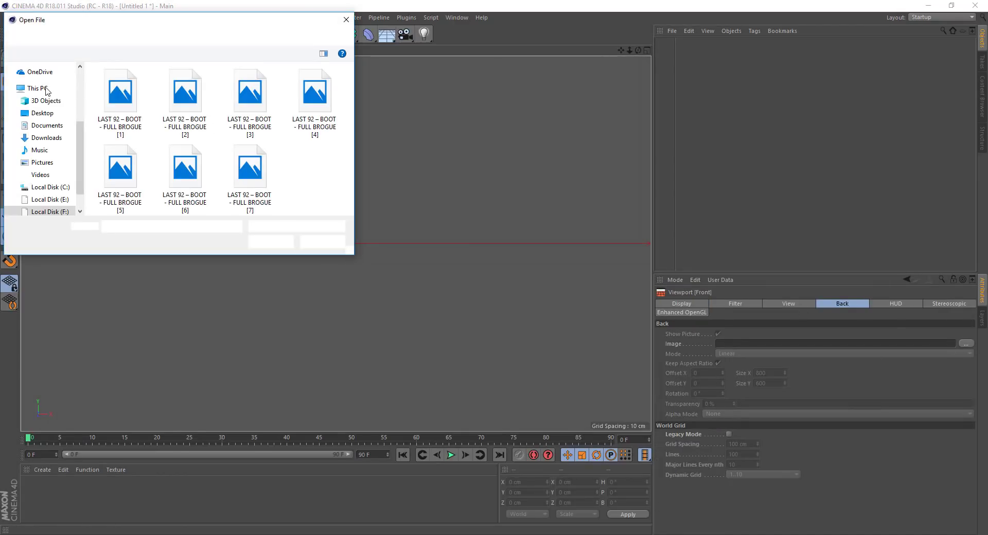
click(45, 89)
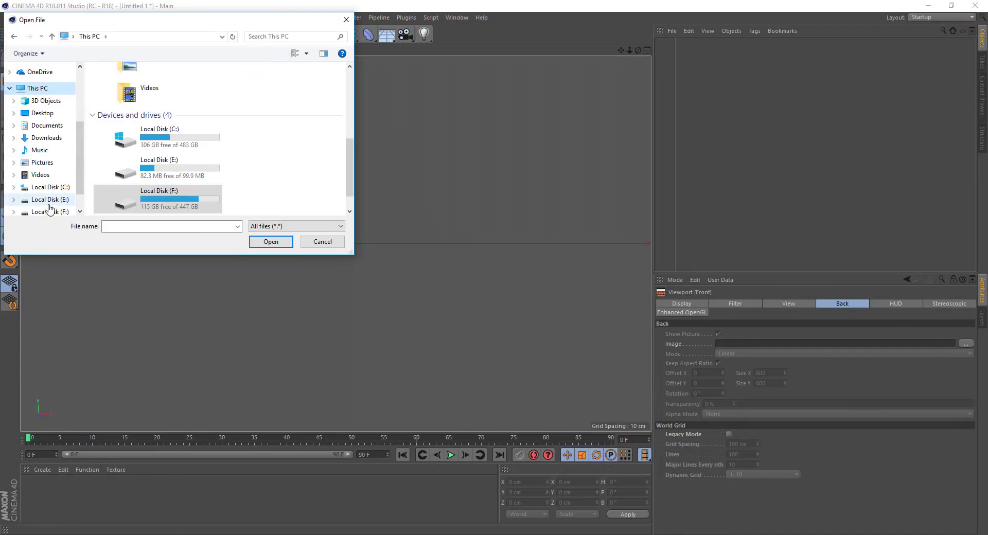
click(42, 113)
double_click(246, 92)
double_click(121, 91)
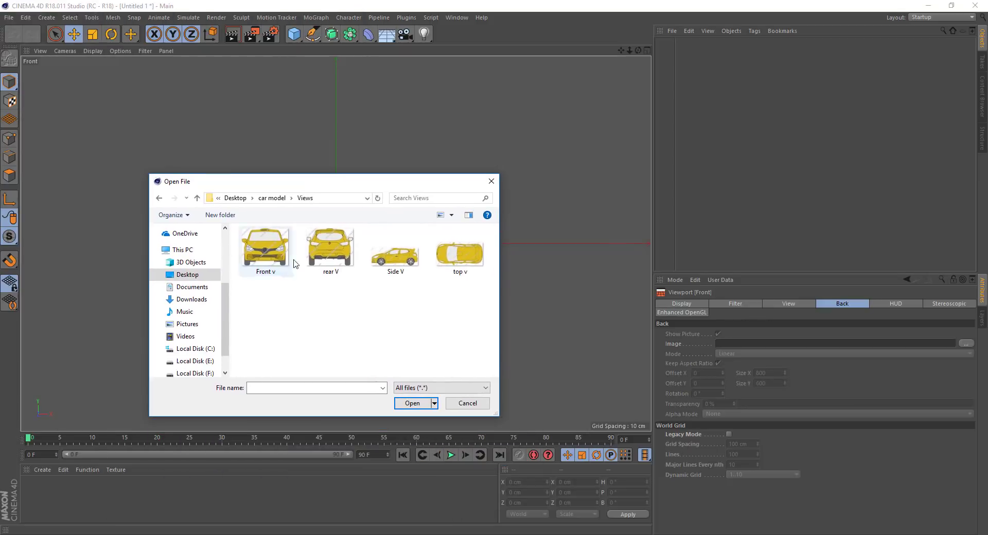
double_click(267, 255)
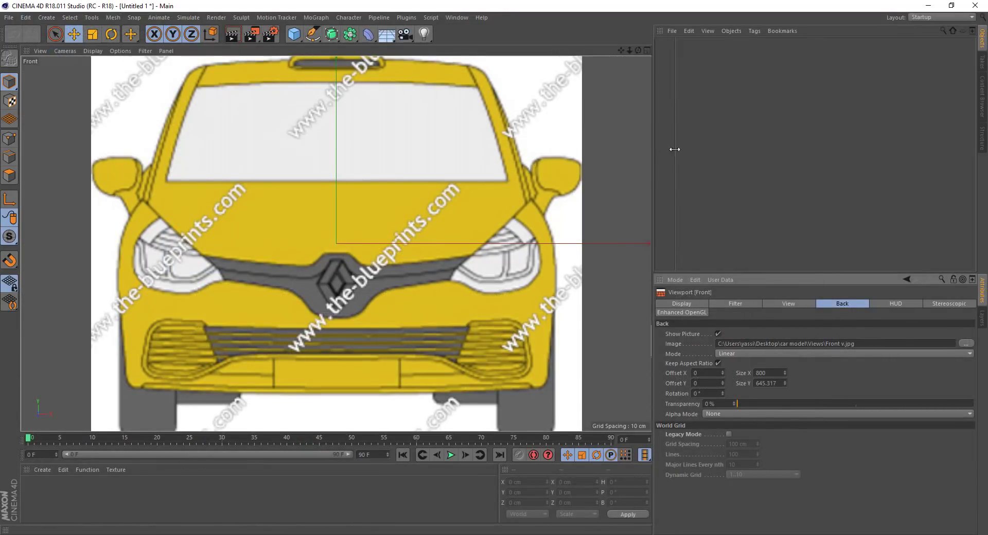
- Give the viewports more room and maximize the Right view
drag(653, 156, 739, 135)
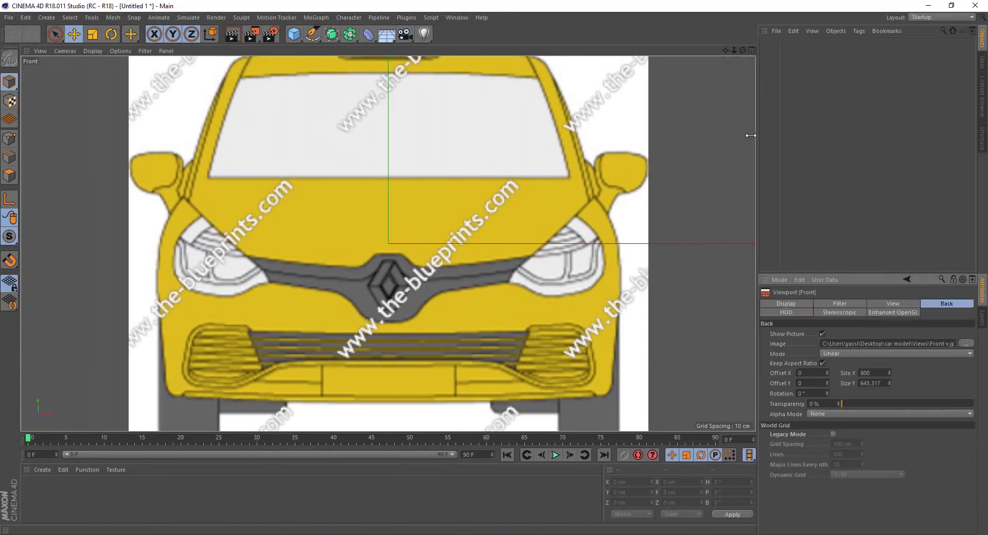
scroll(430, 221, down, 3)
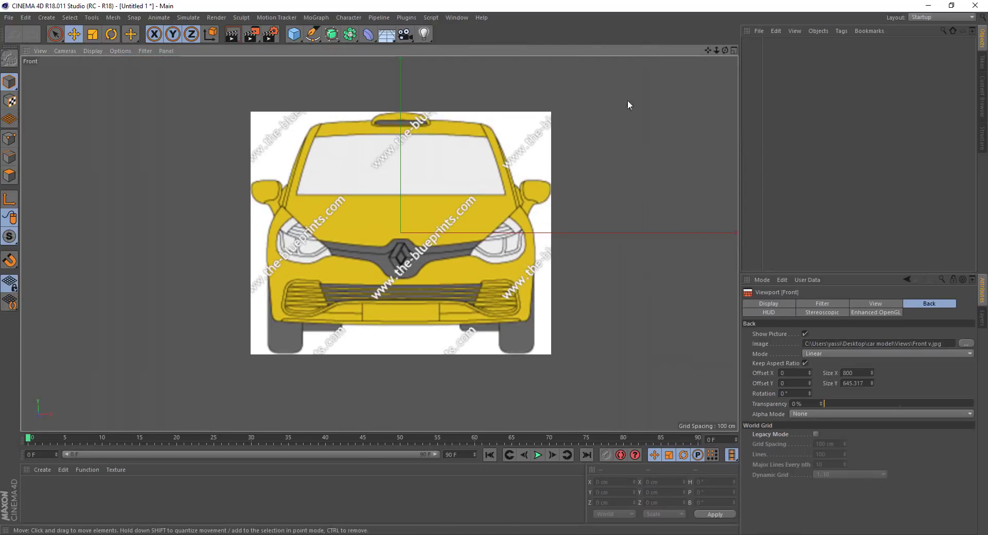
click(733, 51)
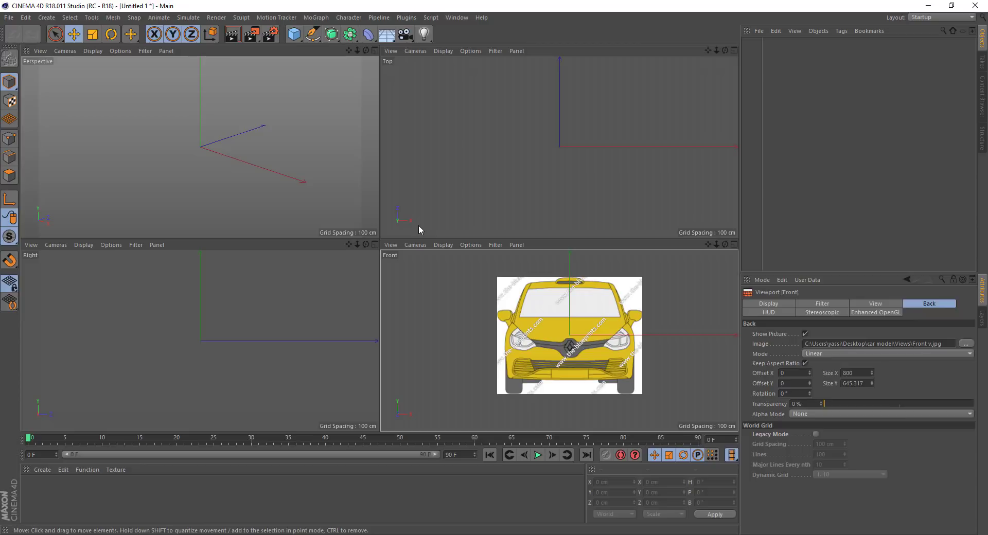
key(F3)
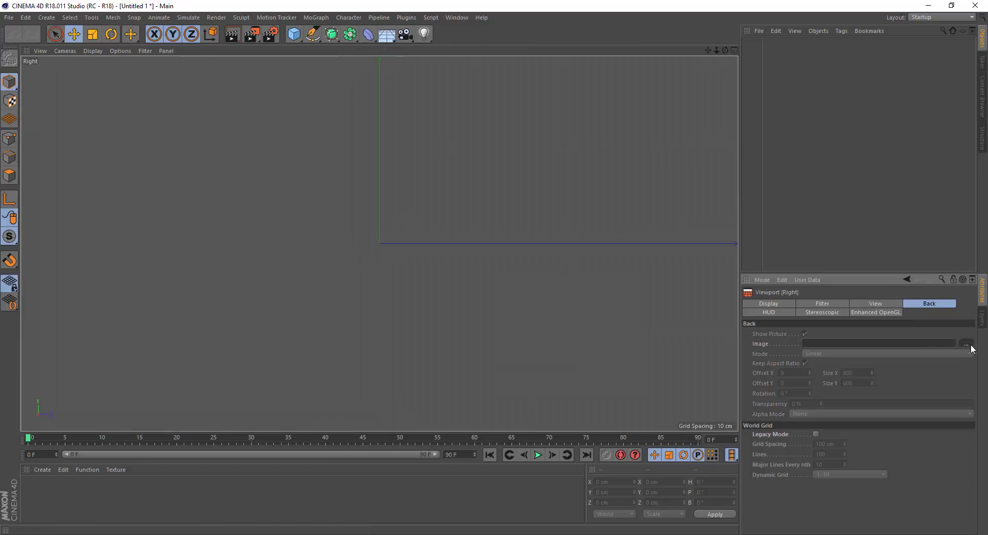
- Load Side V.jpg as the Right view's background image
click(966, 343)
double_click(327, 252)
click(734, 51)
- Load top v.jpg behind the Top view and set the side image's Offset Y to 150
key(F2)
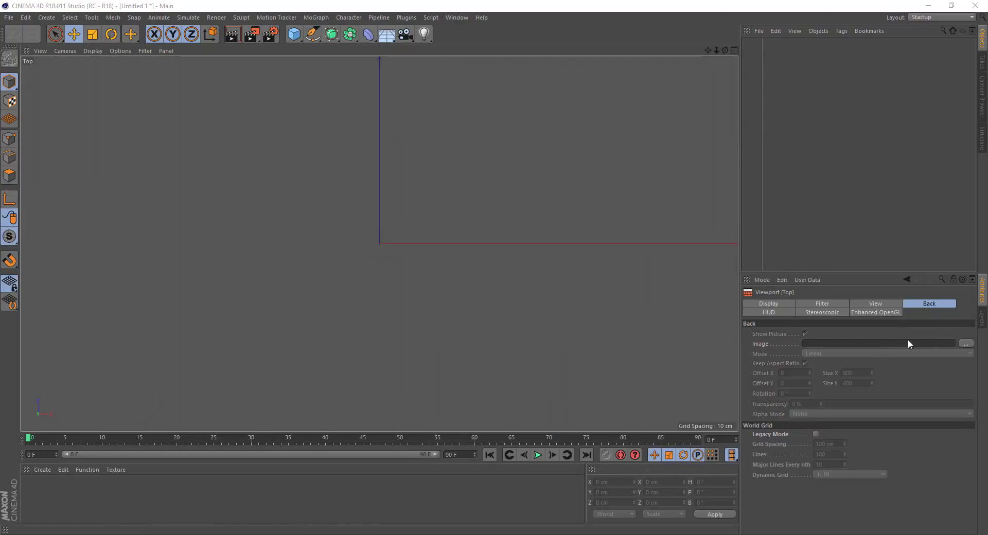
click(966, 343)
double_click(400, 244)
key(F5)
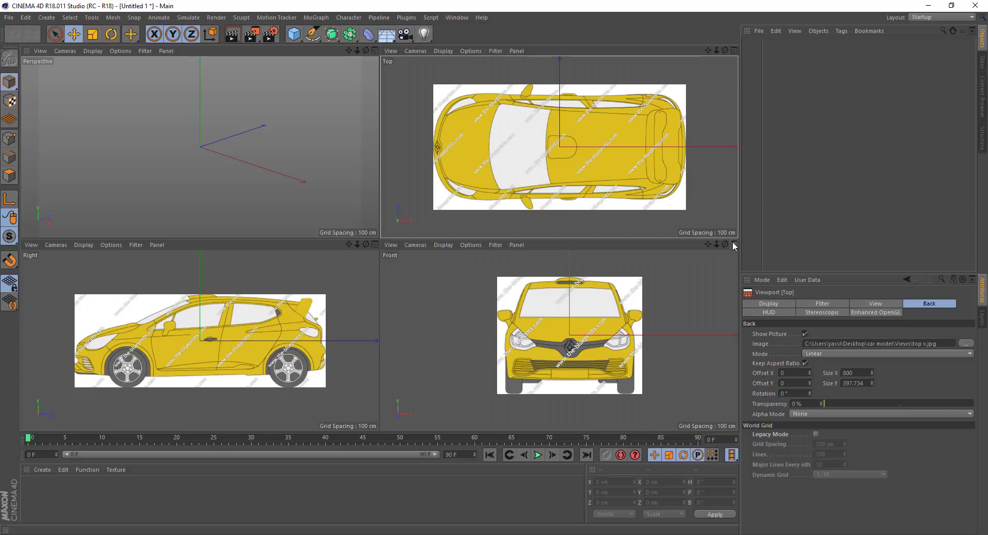
click(344, 339)
drag(810, 381, 812, 383)
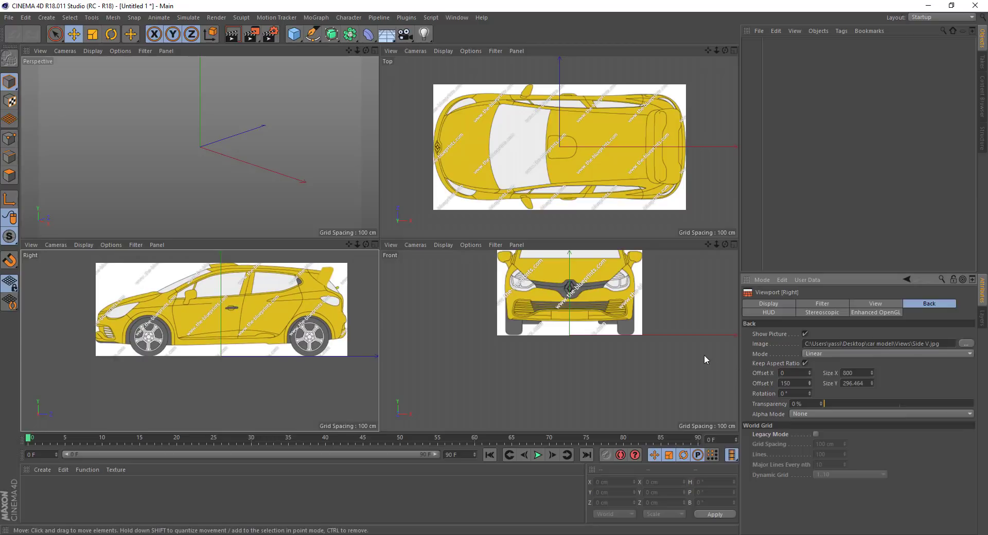
- Add a cube and scale it in the Right view to span the car's length and height
click(294, 34)
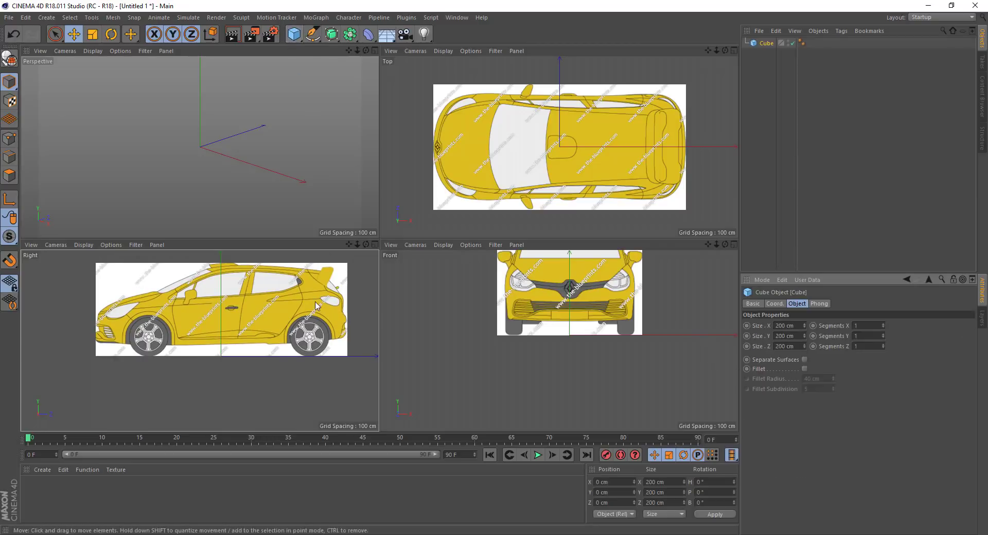
key(F3)
drag(401, 235, 412, 131)
drag(460, 201, 601, 201)
- Set the side blueprint's background Transparency to 64%
click(120, 51)
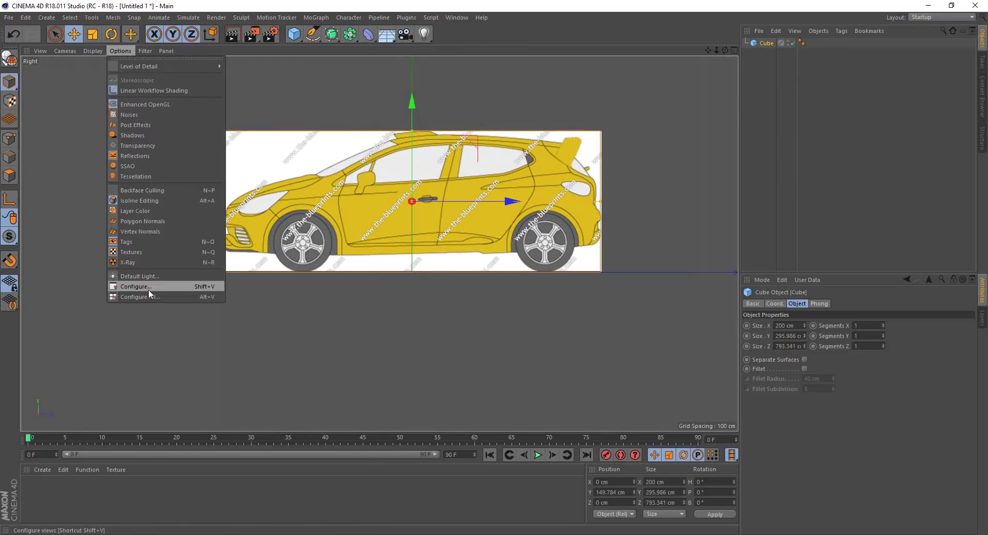
click(148, 289)
drag(864, 404, 921, 405)
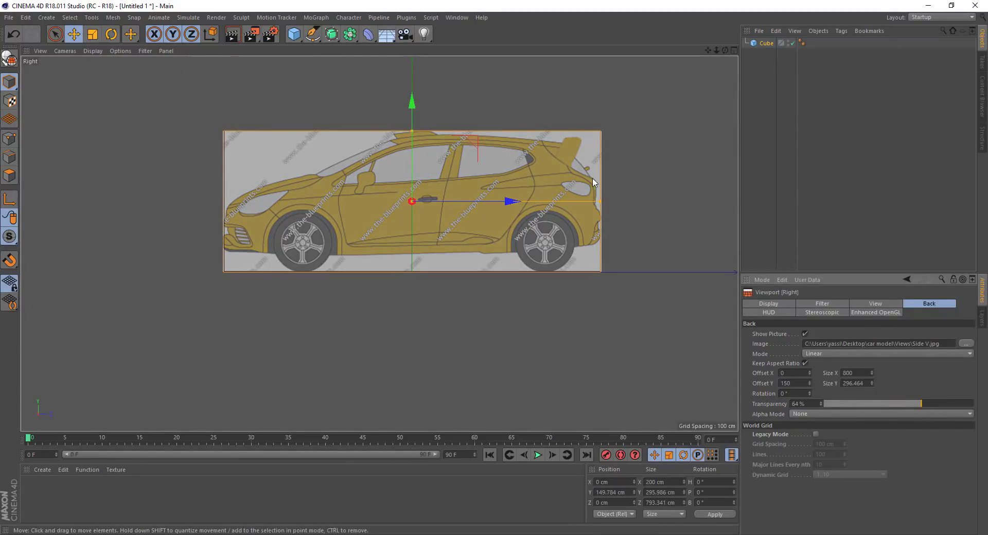
drag(601, 204, 602, 204)
middle_click(601, 204)
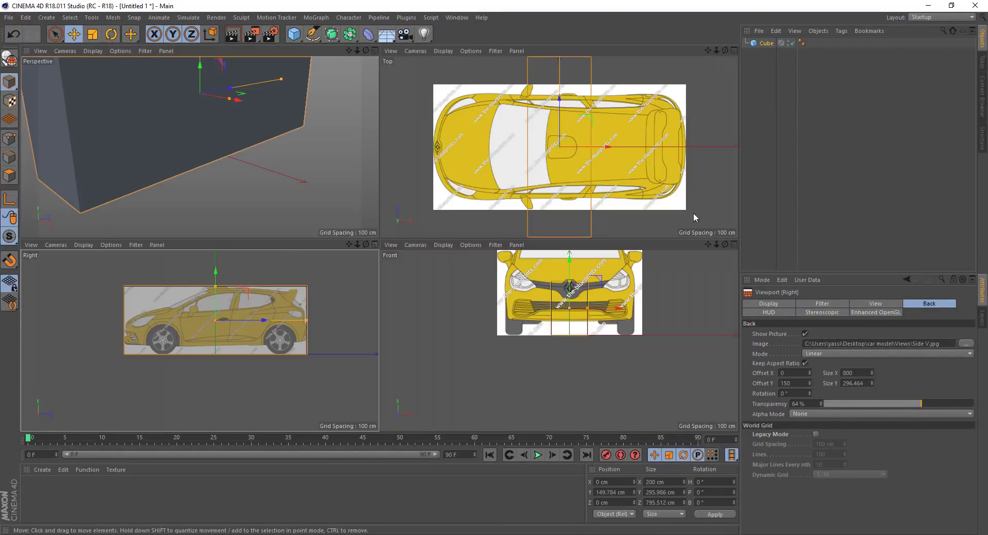
middle_click(643, 255)
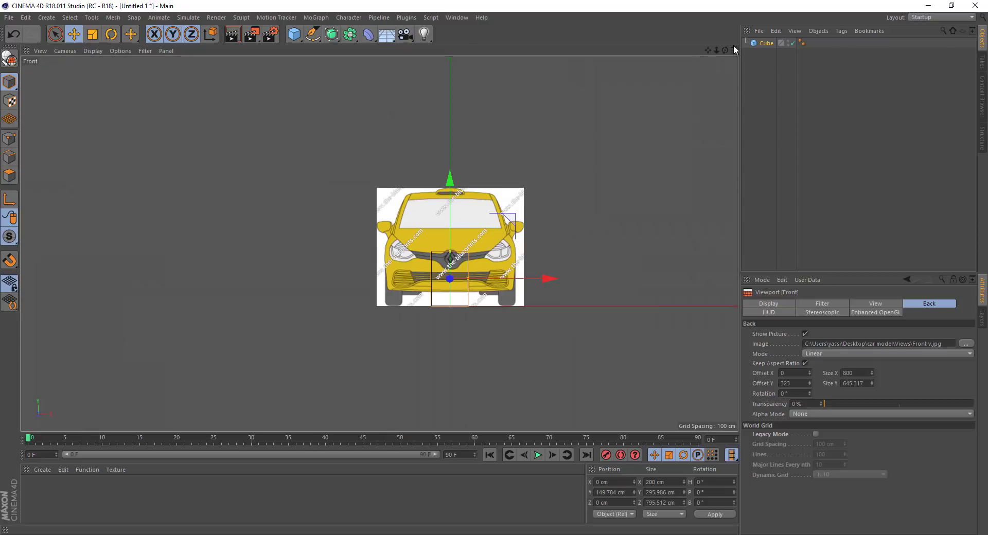
click(735, 51)
- Rotate the top blueprint background image by 90°
click(470, 51)
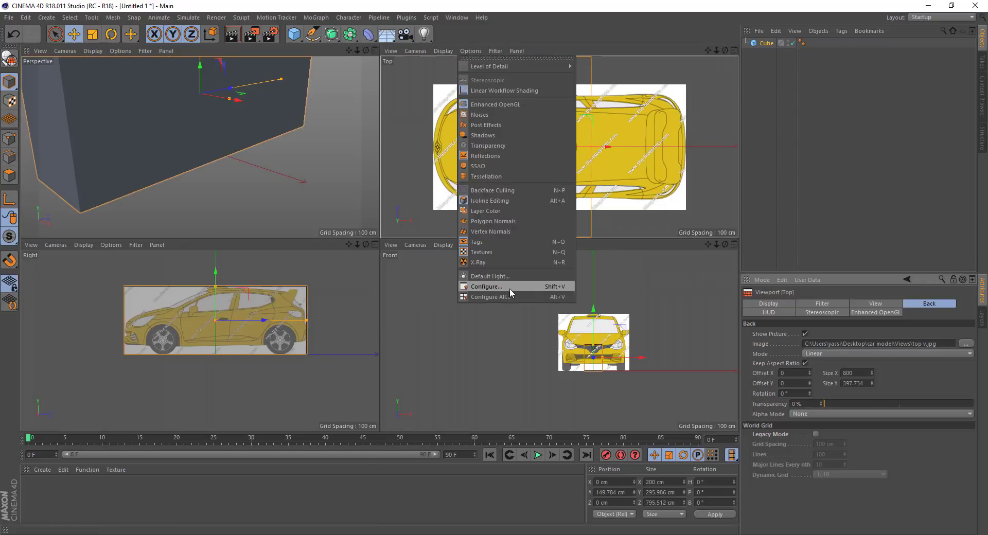
click(510, 287)
drag(808, 393, 694, 381)
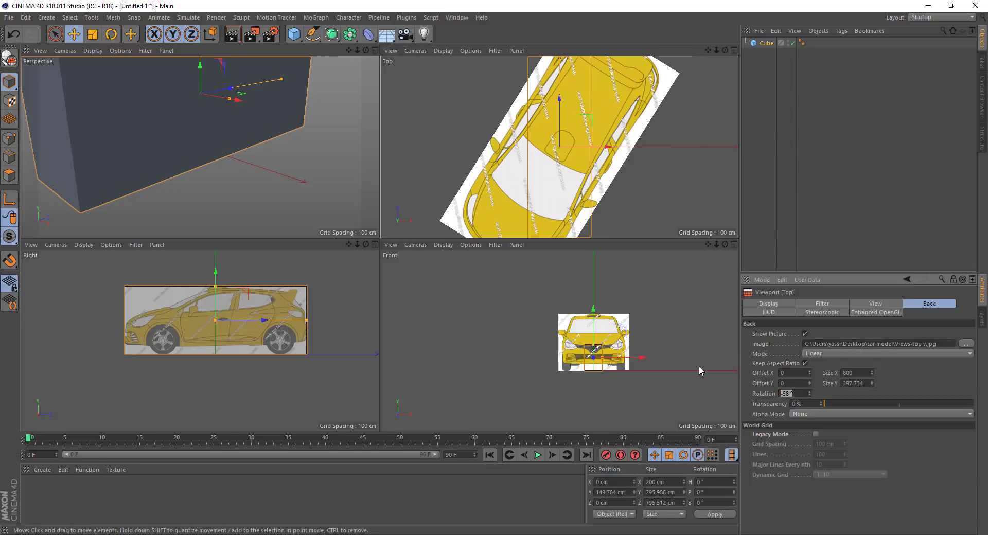
text(90)
key(Return)
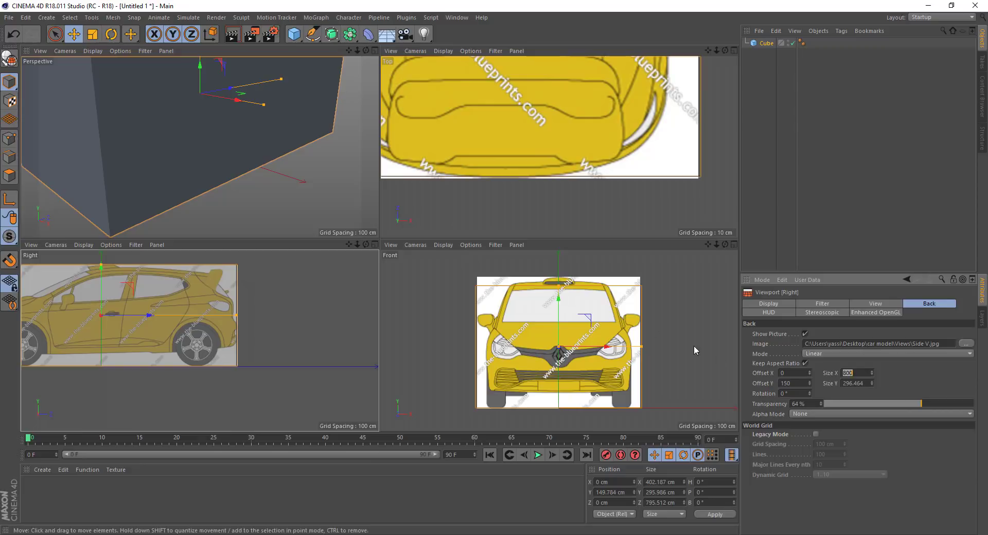
- Resize the side blueprint image with its aspect ratio temporarily unlocked
click(805, 363)
click(872, 385)
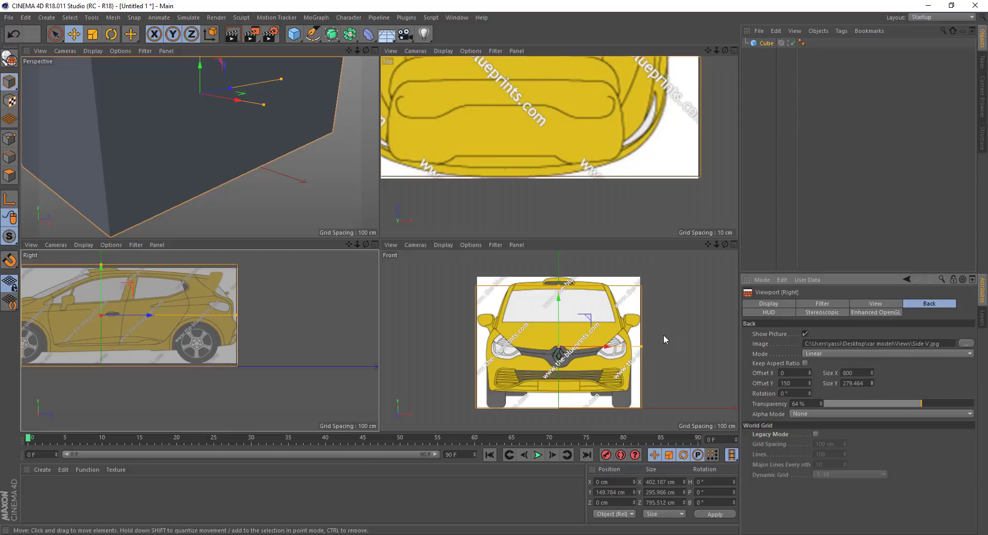
click(805, 363)
- Resize the front blueprint to 403.430 × 299.239 with its aspect ratio unlocked
click(734, 245)
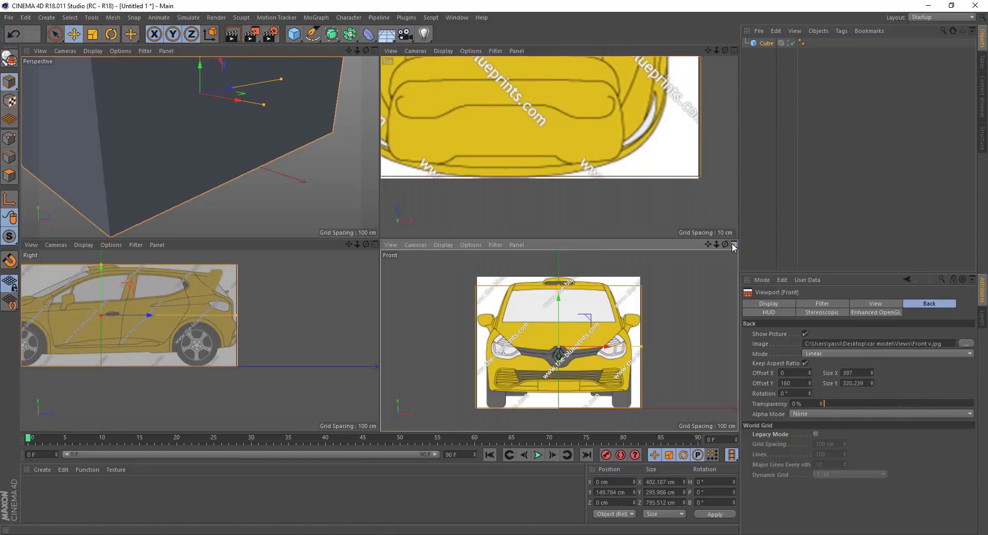
drag(872, 384, 837, 387)
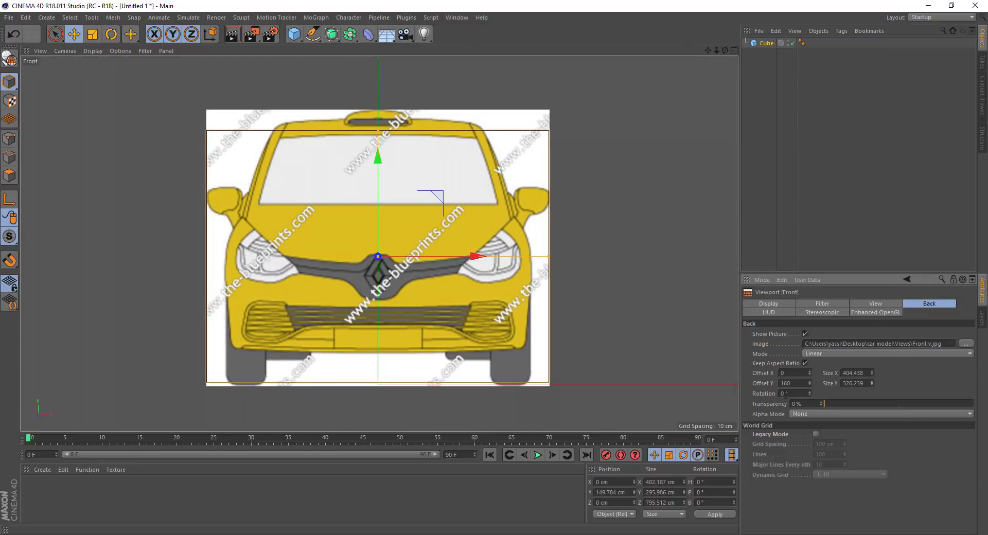
click(805, 363)
drag(871, 373, 809, 387)
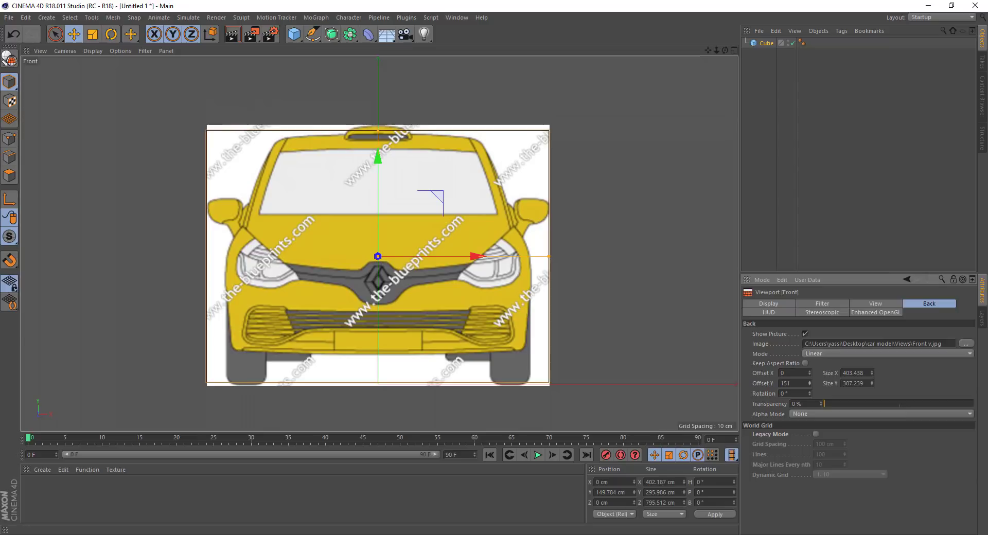
drag(872, 384, 872, 384)
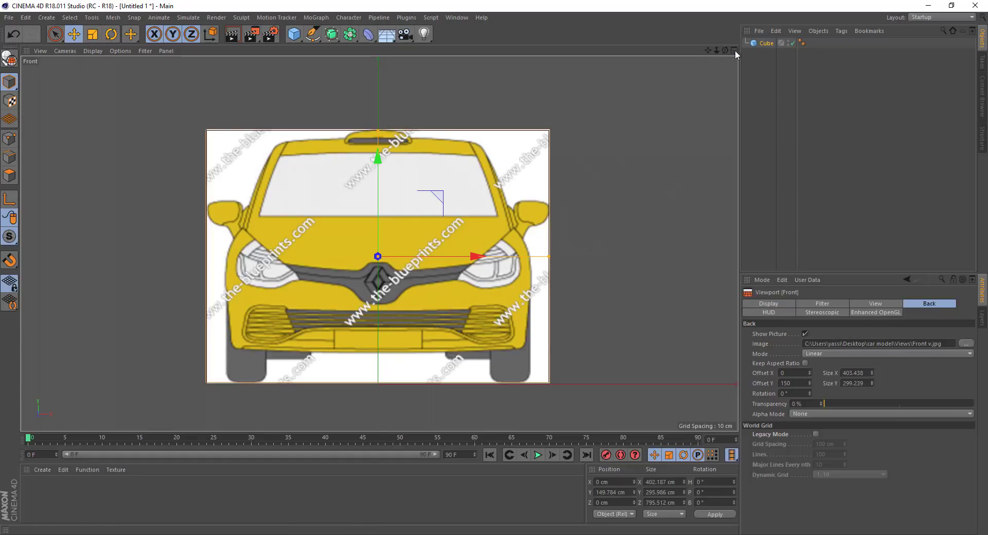
middle_click(589, 172)
key(F1)
- Delete the placeholder cube and fade the front blueprint to 66% transparency
key(Delete)
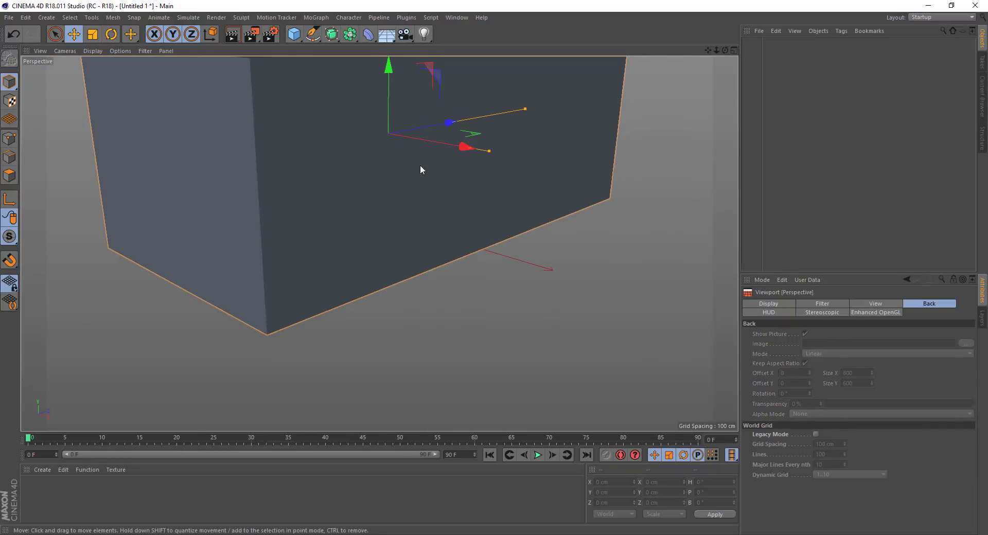
middle_click(504, 205)
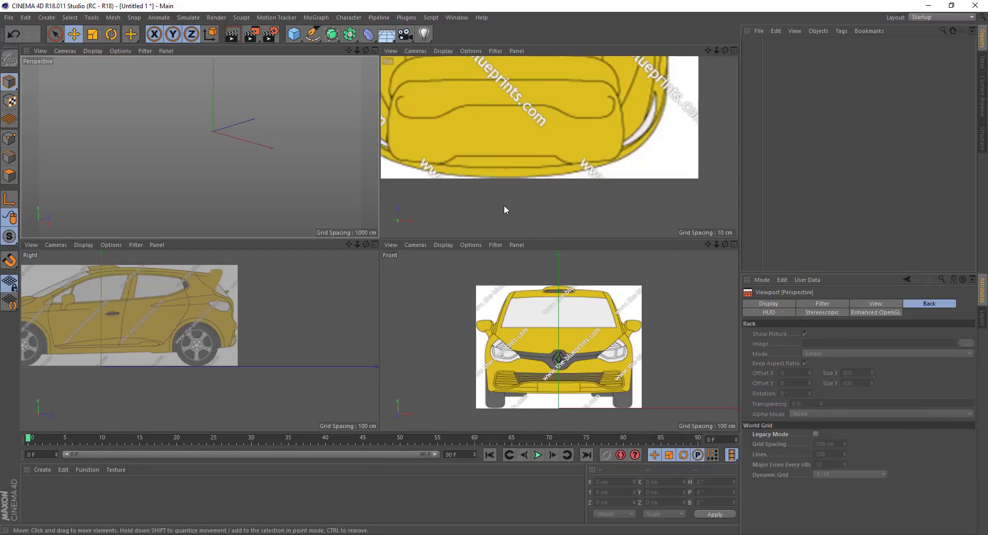
click(734, 245)
drag(854, 405, 925, 404)
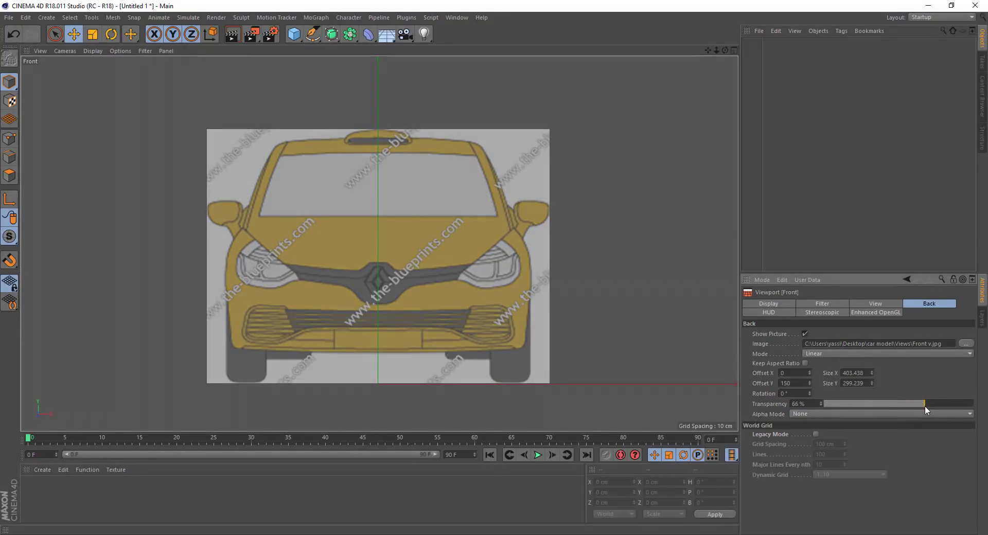
middle_click(357, 215)
- Zoom the Right view onto the car's front and add a 400 × 400 cm plane
key(F3)
alt+middle_drag(54, 177, 336, 228)
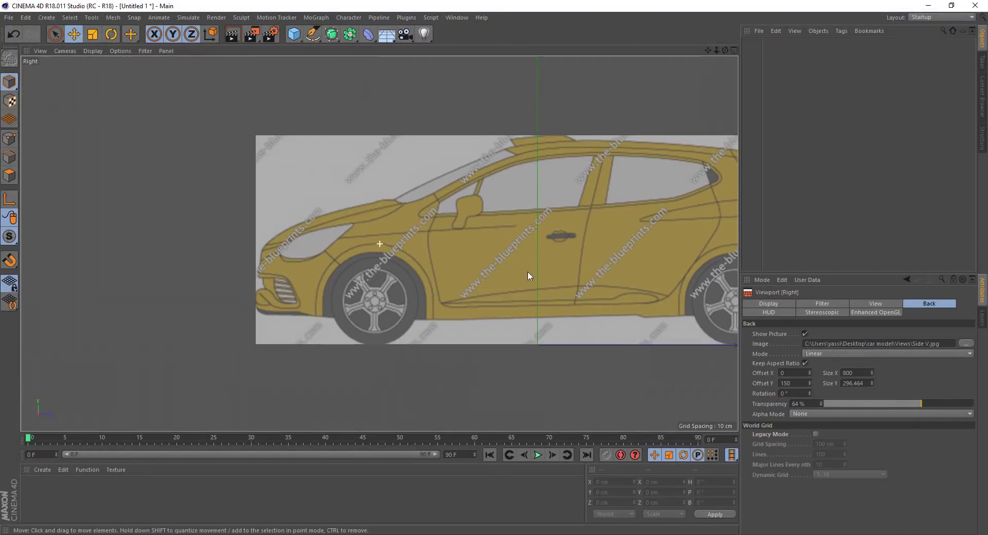
alt+right_drag(337, 228, 392, 230)
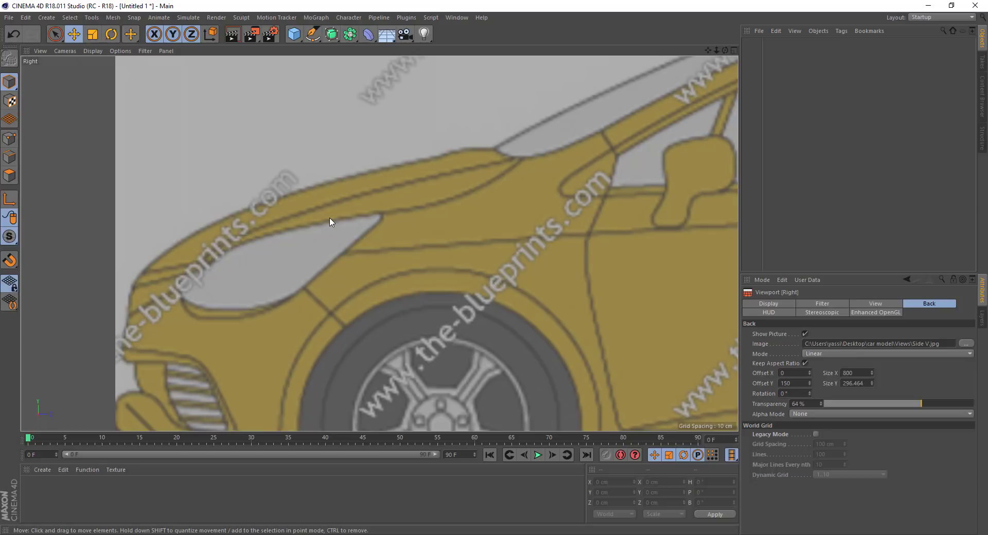
scroll(396, 183, down, 3)
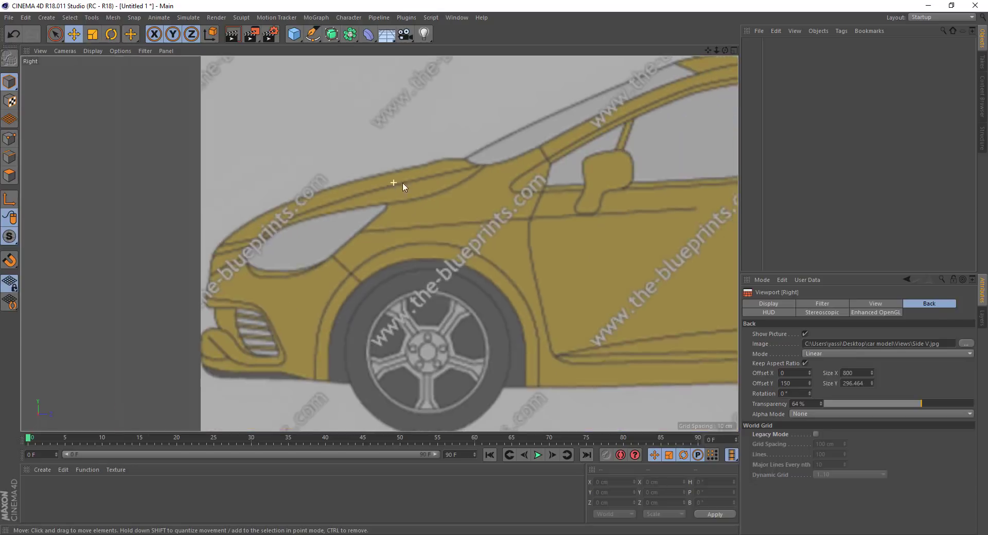
scroll(392, 199, down, 2)
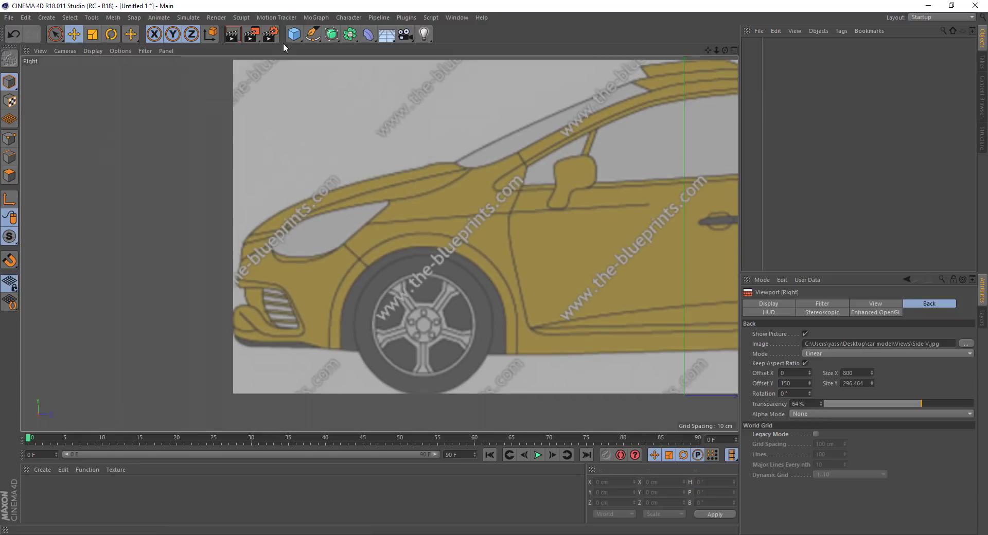
drag(293, 34, 379, 71)
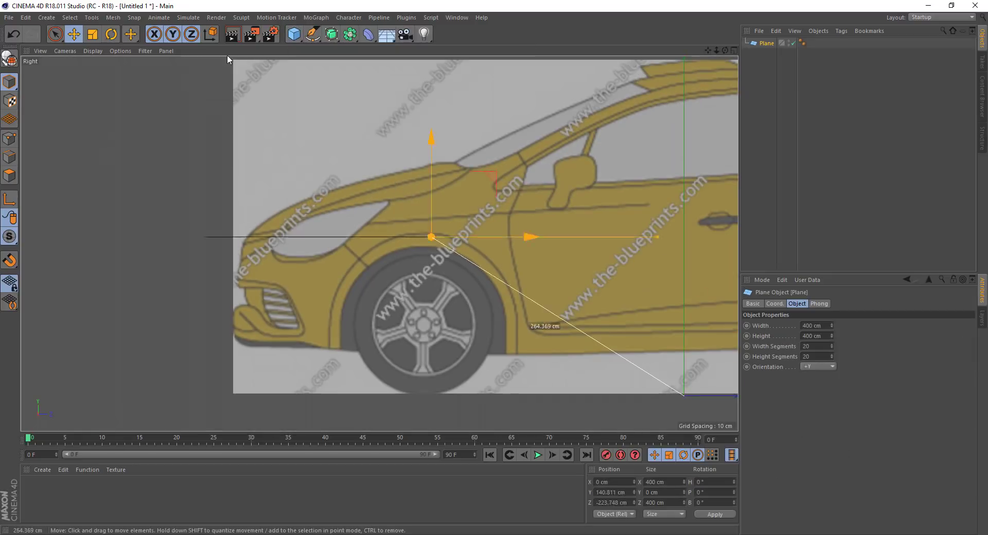
- Scale the plane down to 114 cm and reduce its Width Segments to 2
key(F1)
click(93, 34)
mouse_move(443, 230)
mouse_down()
mouse_move(355, 230)
mouse_move(367, 187)
mouse_up()
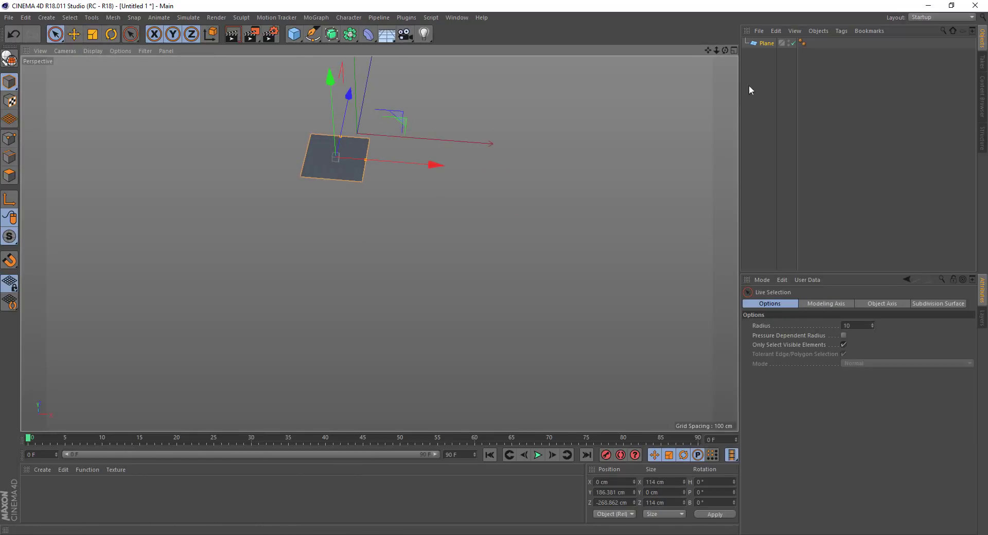
click(767, 42)
click(819, 356)
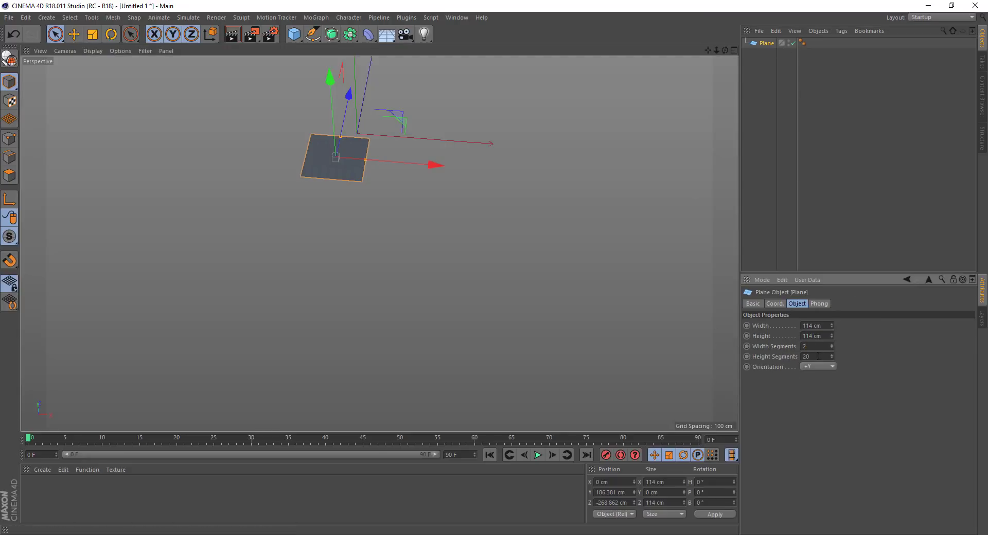
- Make the plane editable and box-select the points along one edge
click(9, 58)
drag(55, 34, 75, 34)
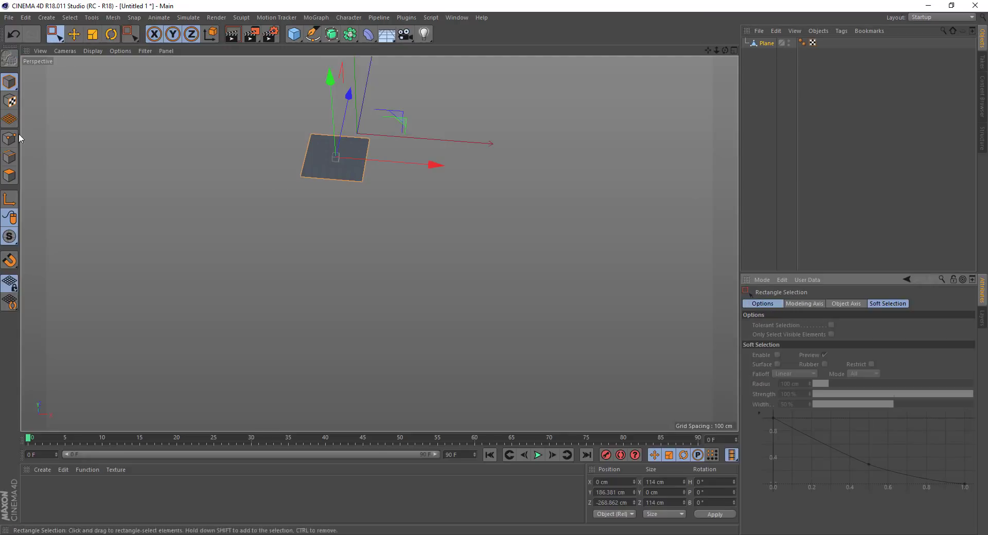
click(10, 138)
drag(297, 162, 317, 203)
drag(354, 111, 369, 203)
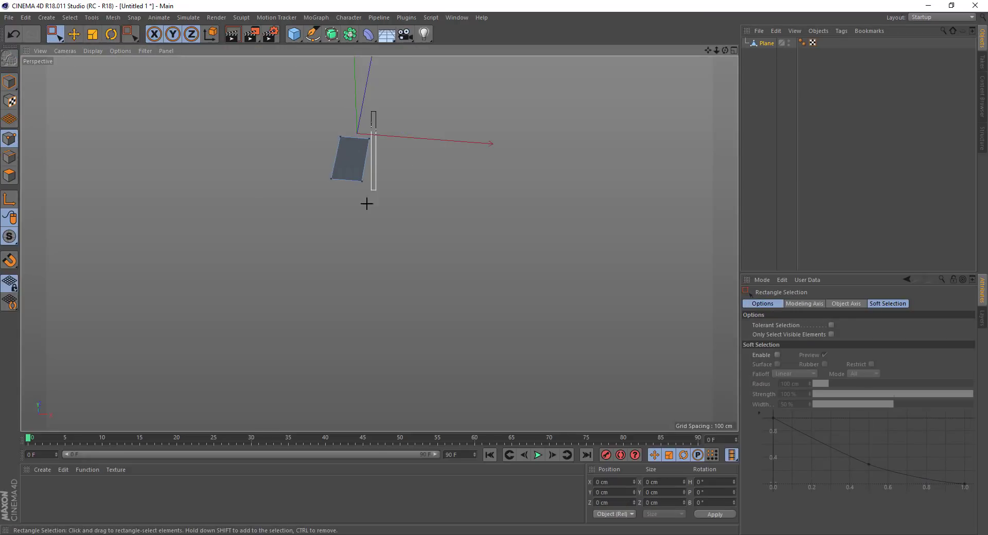
- In the Right view, move plane points onto the hood line and its front edge
click(734, 51)
click(374, 244)
click(280, 125)
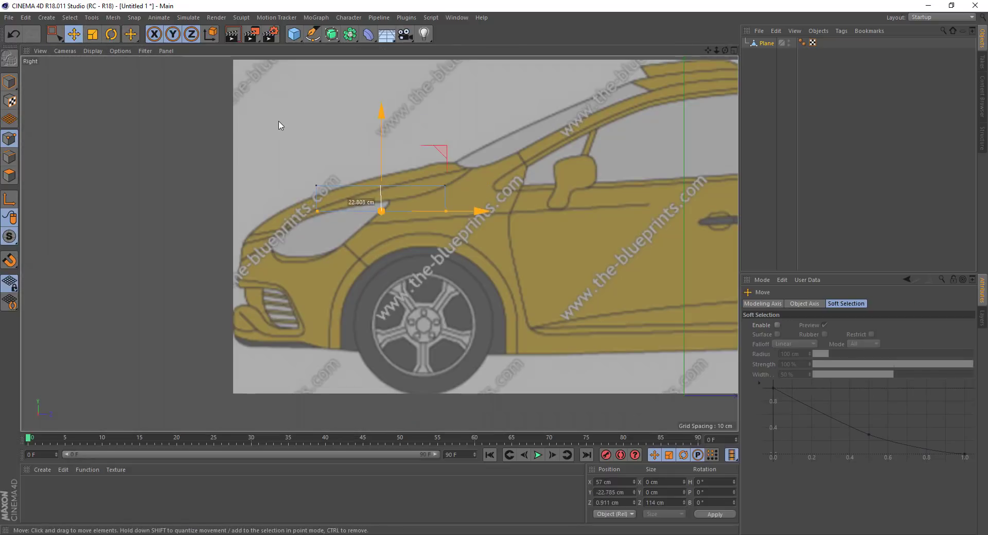
drag(461, 172, 427, 190)
scroll(428, 190, up, 5)
key(e)
drag(520, 296, 458, 258)
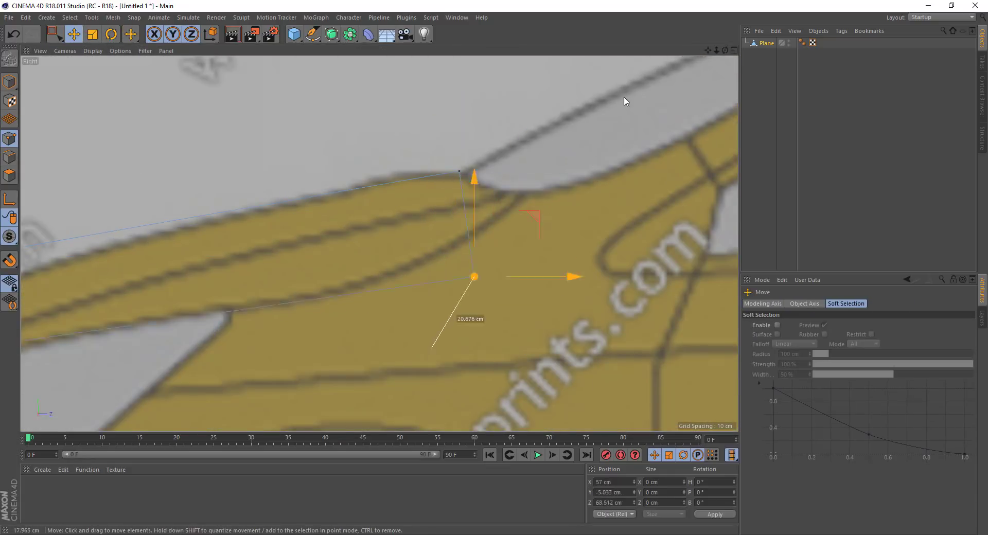
scroll(458, 259, down, 5)
drag(574, 228, 414, 268)
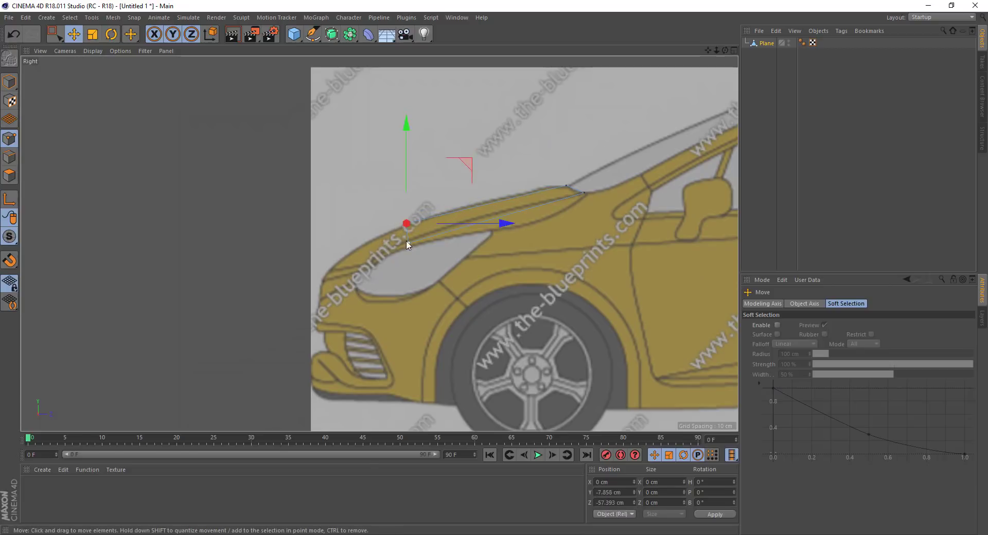
- In the Front view, lower the selected points onto the hood
key(F1)
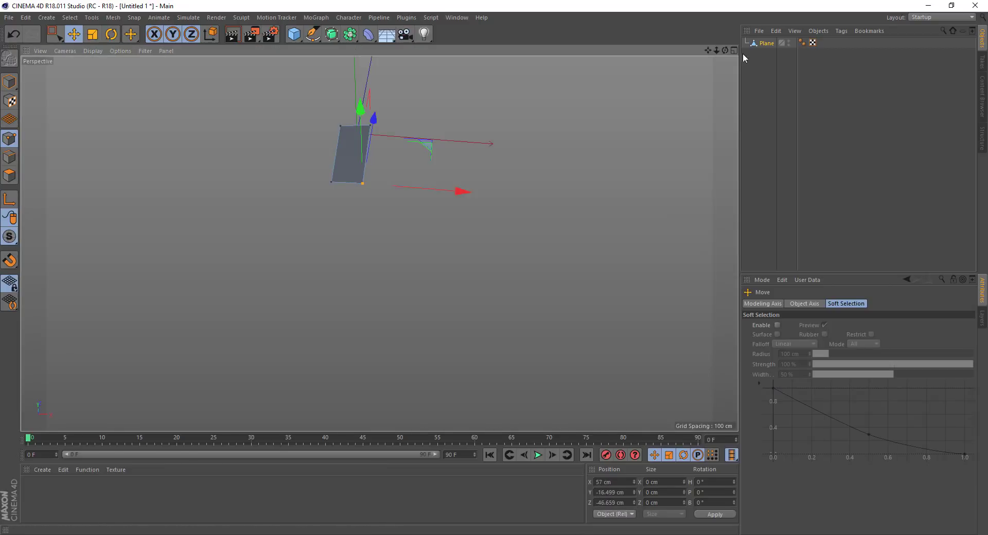
click(734, 50)
click(734, 244)
key(space)
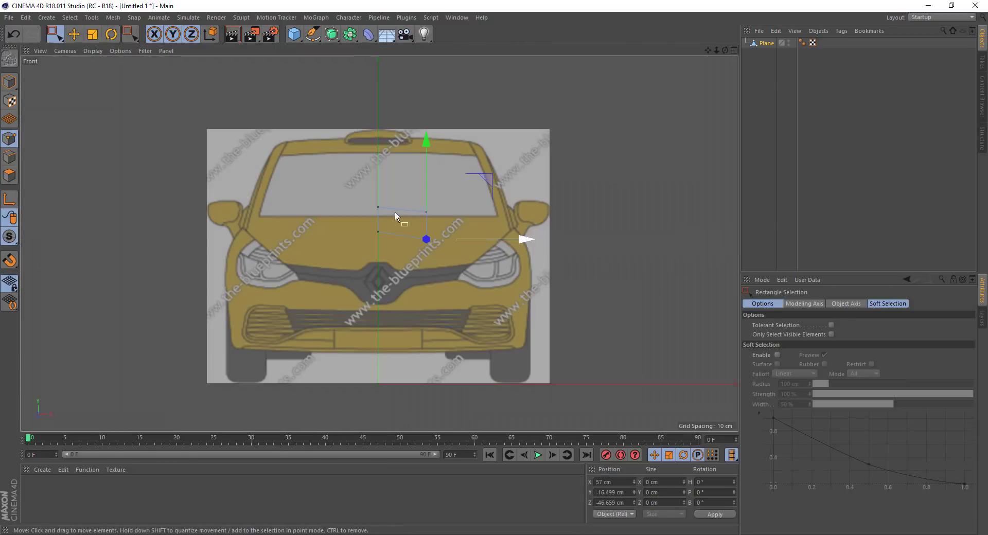
drag(375, 177, 376, 201)
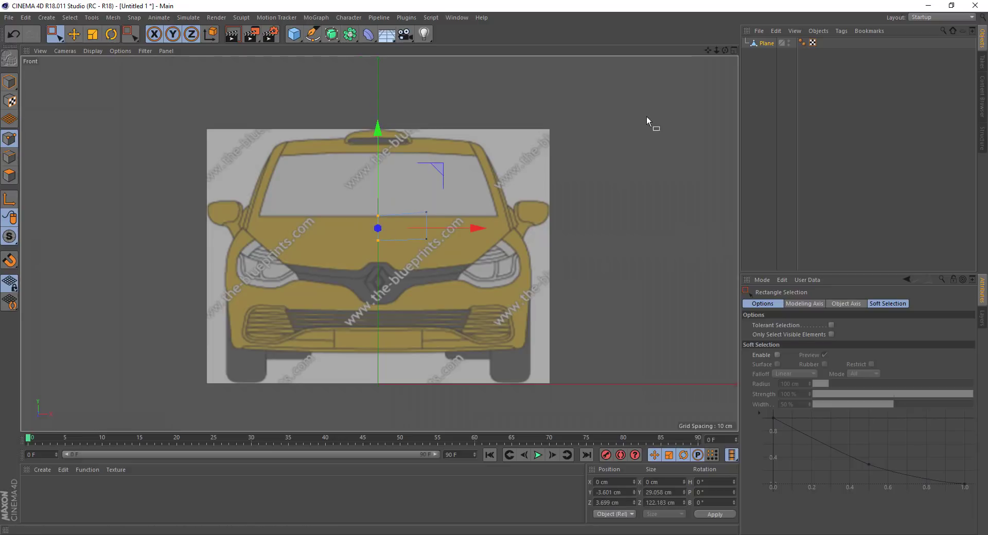
- In the Top view, move the points onto the hood, out to its side edge and front
click(734, 51)
click(734, 51)
scroll(406, 306, up, 3)
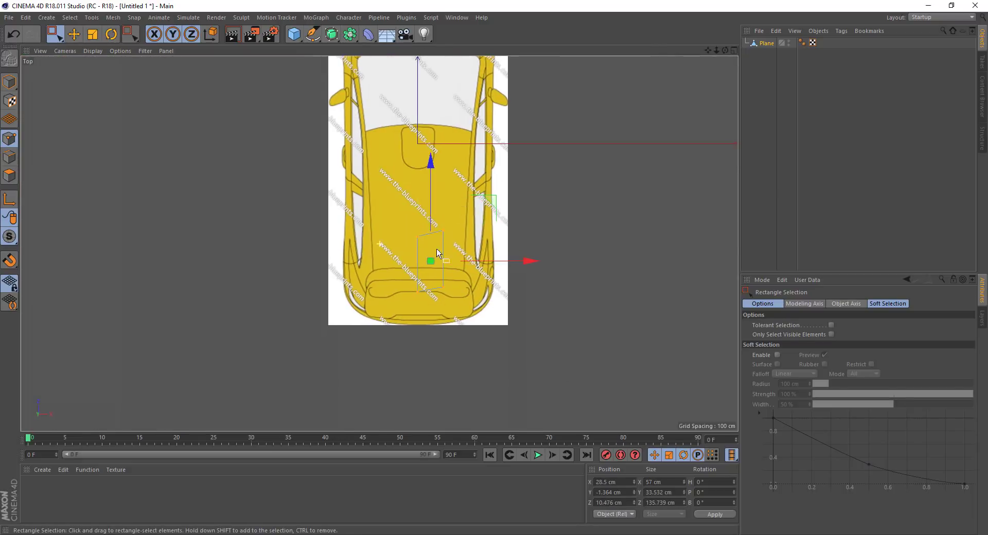
scroll(407, 306, up, 3)
drag(407, 306, 412, 79)
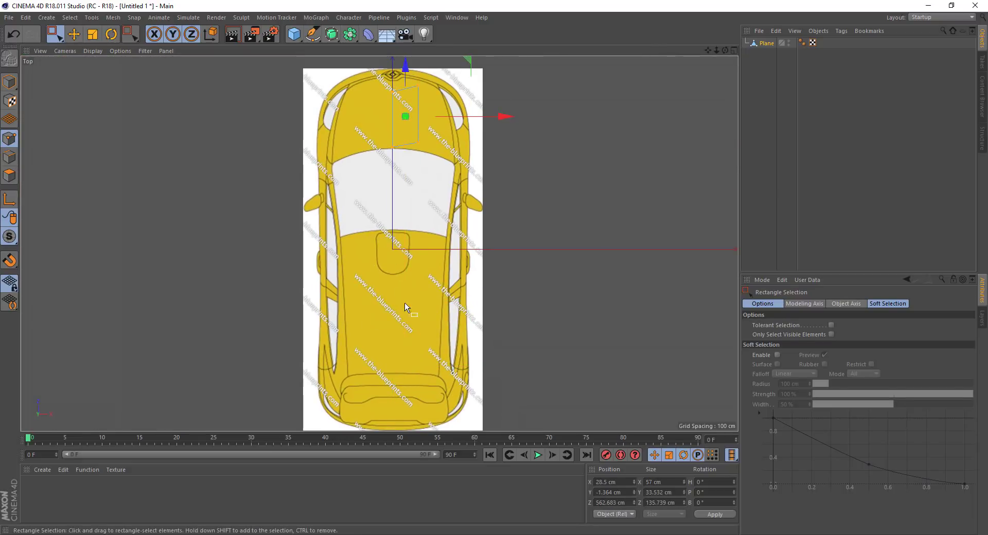
drag(470, 84, 517, 78)
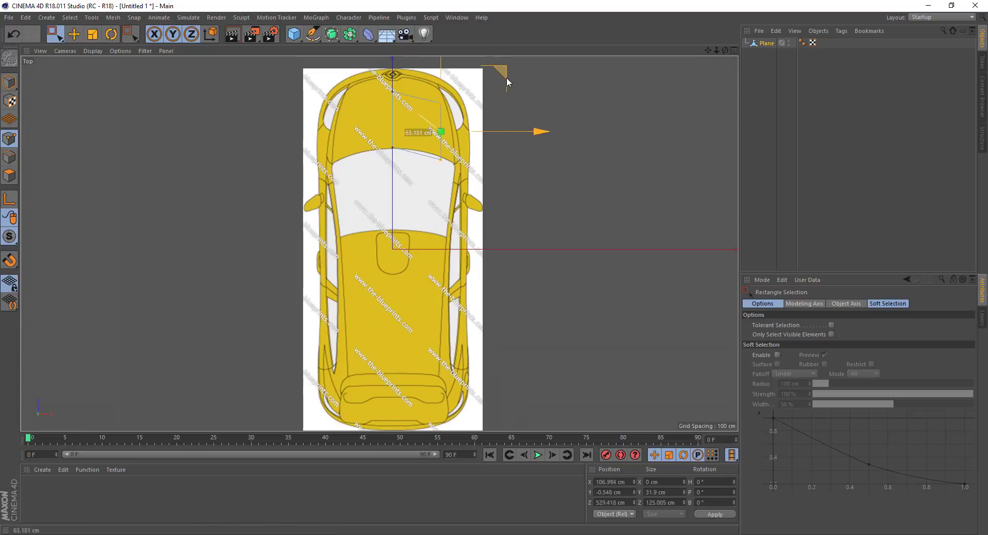
click(454, 105)
key(e)
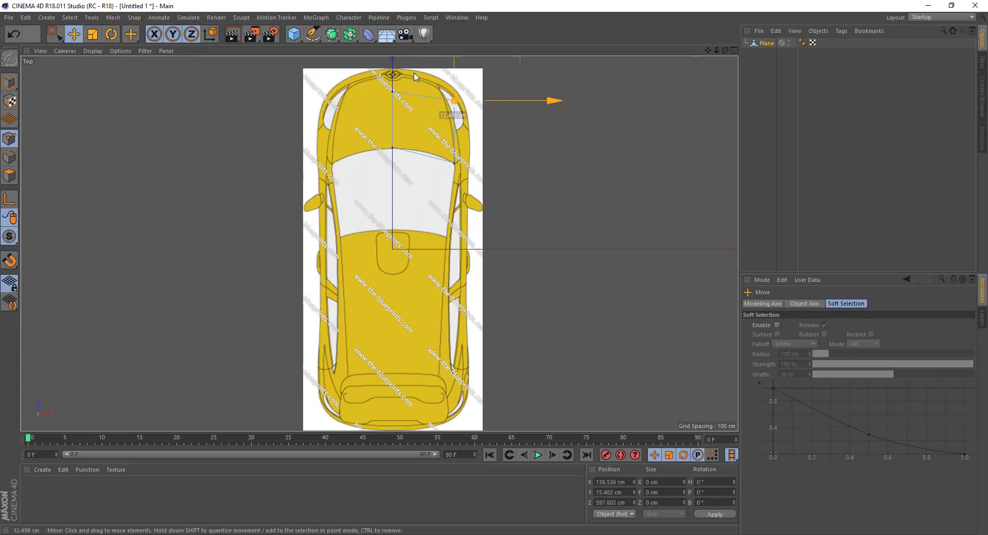
drag(423, 86, 410, 69)
- Move the centre-line point up to the hood's front edge
scroll(410, 68, up, 5)
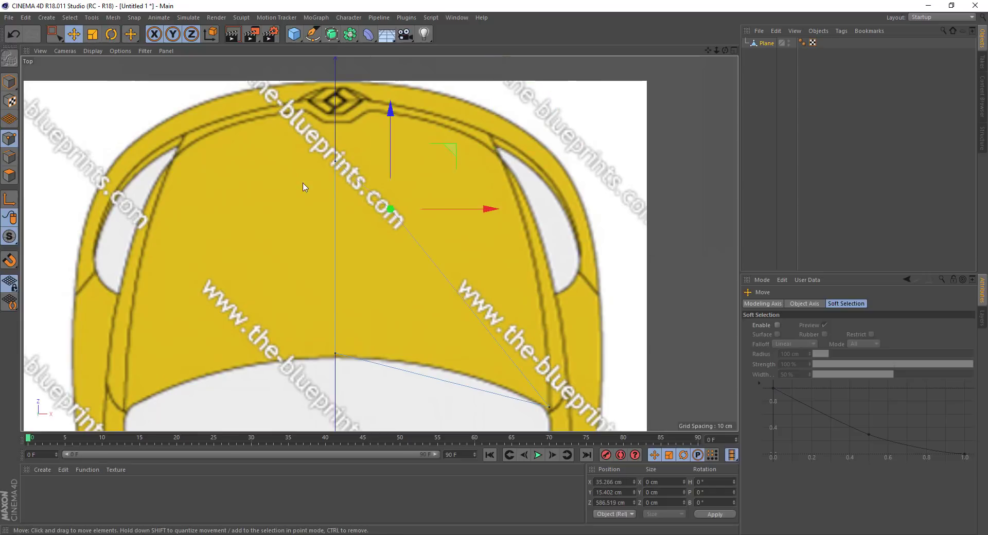
click(335, 161)
key(0)
drag(246, 242, 238, 183)
drag(339, 78, 347, 61)
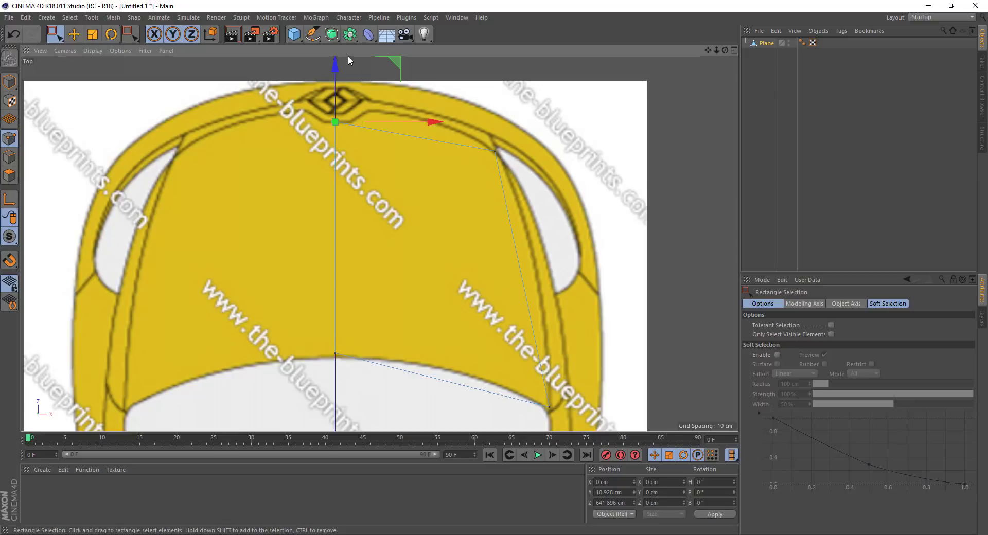
- Reframe the Right and Top views to show the whole car
middle_click(690, 61)
middle_click(378, 243)
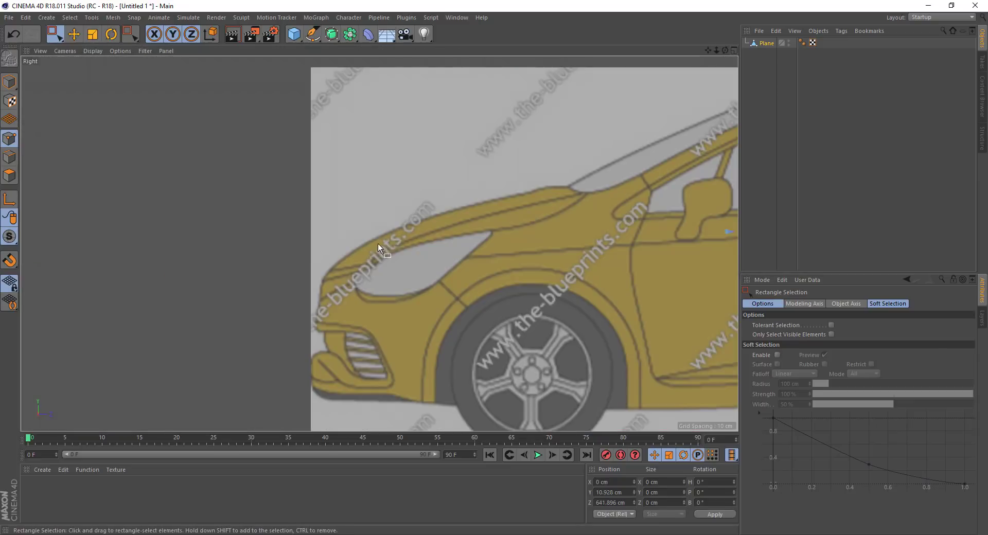
scroll(378, 243, down, 5)
alt+middle_drag(486, 214, 317, 217)
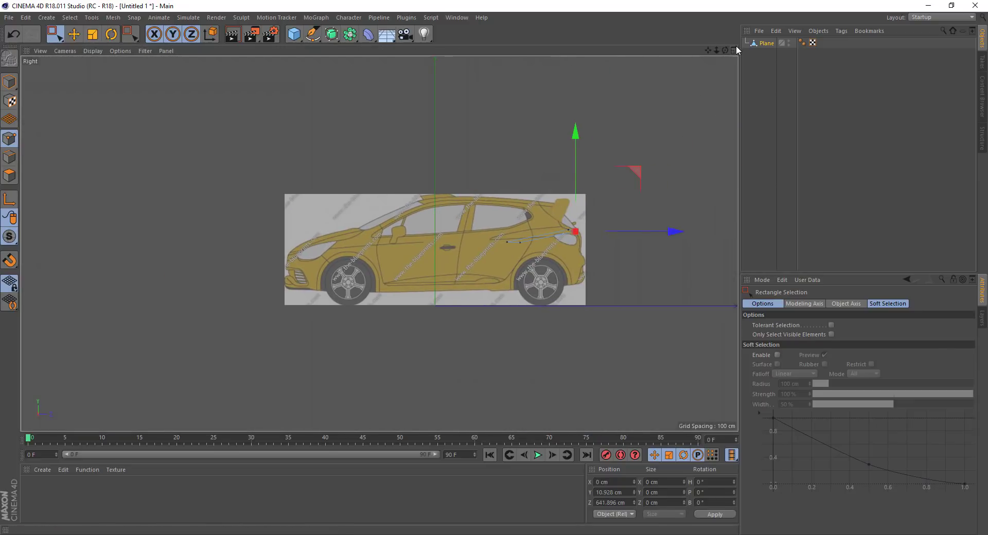
middle_click(522, 173)
middle_click(561, 144)
scroll(353, 119, down, 3)
scroll(353, 121, down, 2)
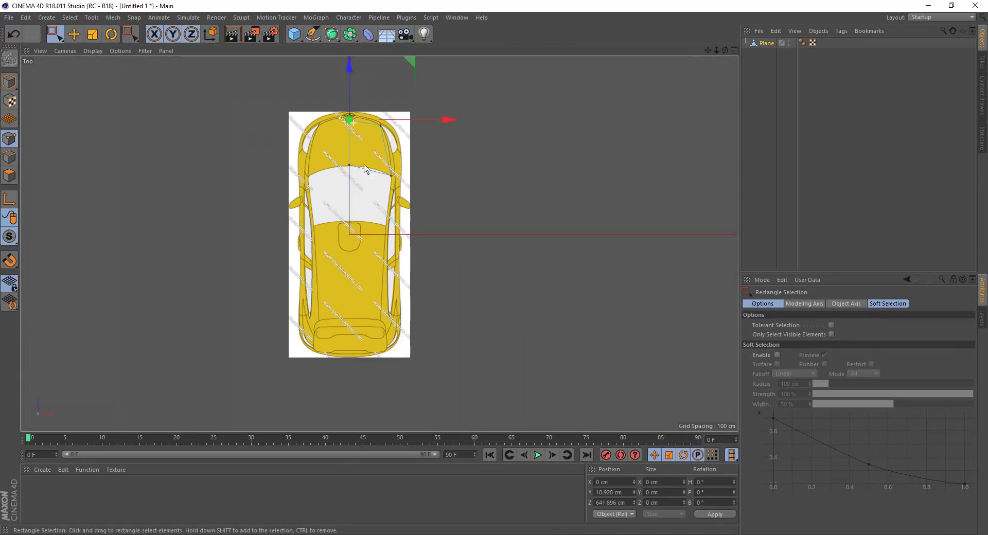
click(735, 51)
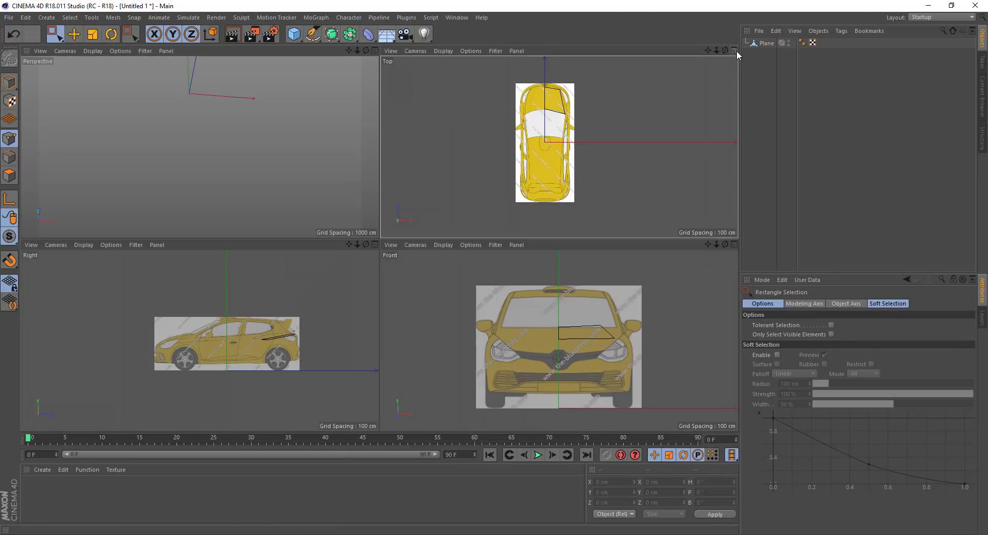
- Set the Top view background image Rotation to -90° in its Back settings
click(469, 51)
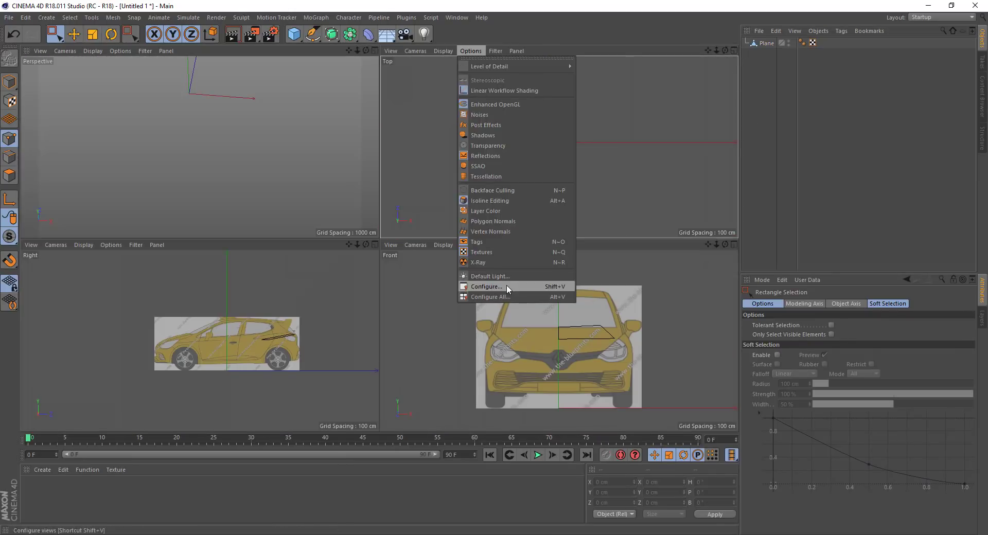
click(506, 285)
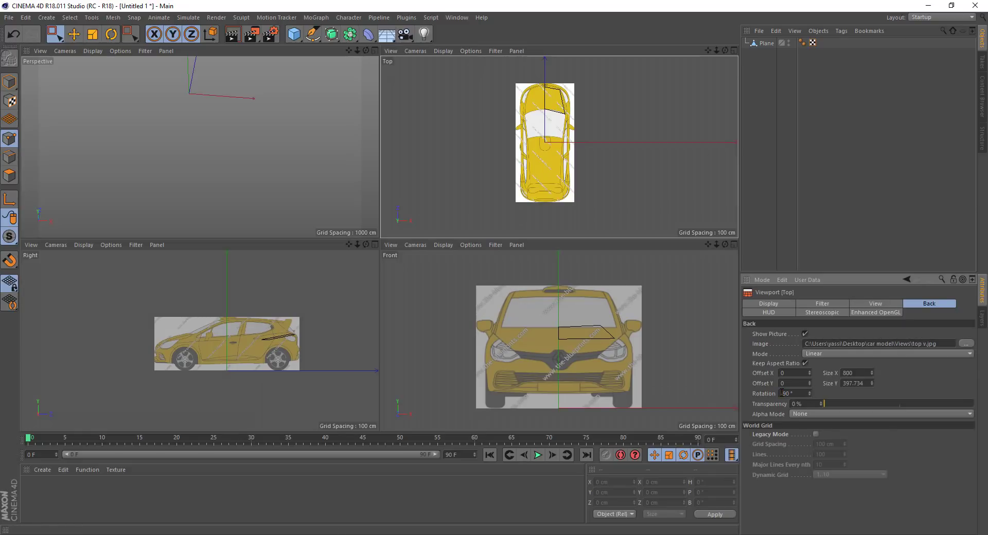
key(Return)
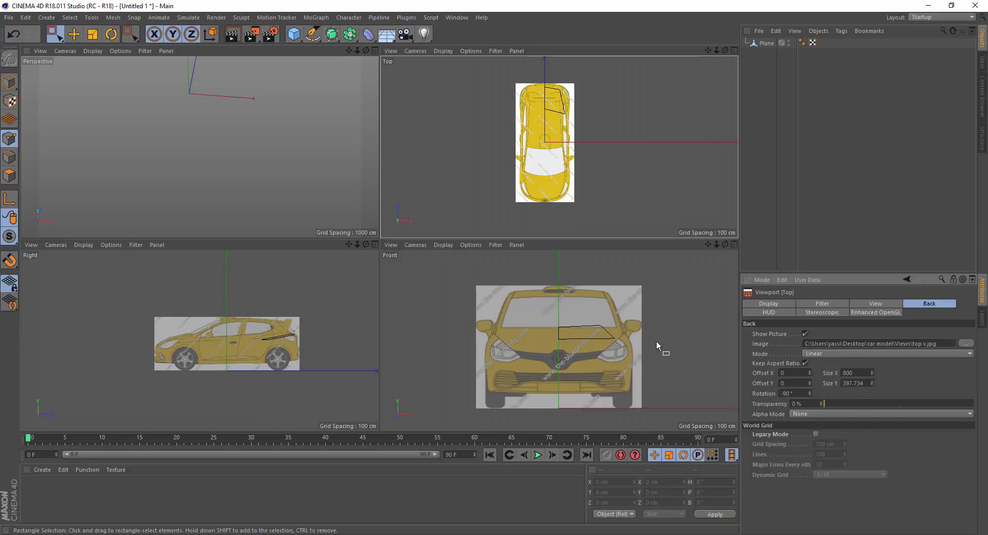
- Move the plane's points in the side view onto the hood outline
drag(260, 282, 348, 364)
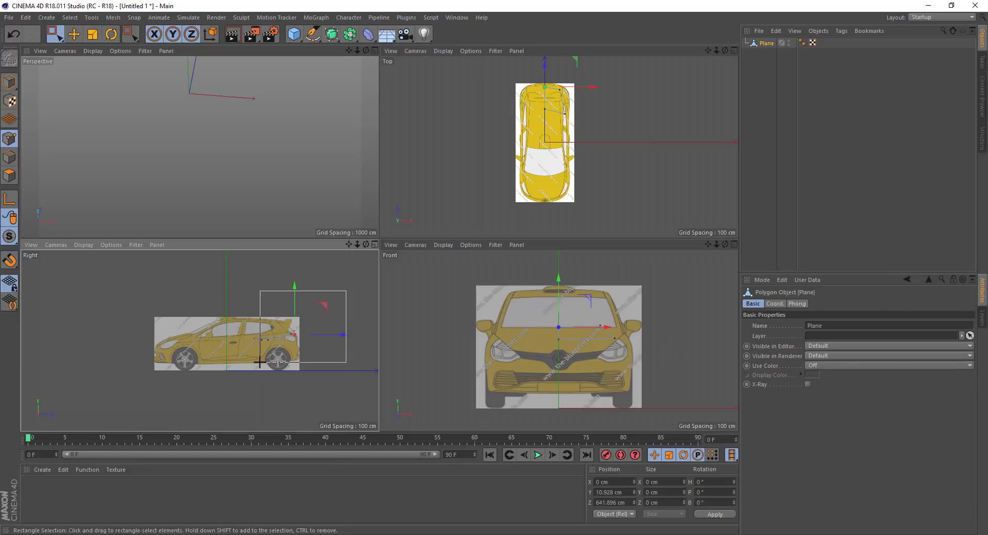
mouse_move(306, 339)
mouse_down()
mouse_move(219, 341)
mouse_move(239, 363)
mouse_up()
scroll(226, 341, up, 5)
scroll(661, 193, up, 5)
scroll(518, 159, up, 3)
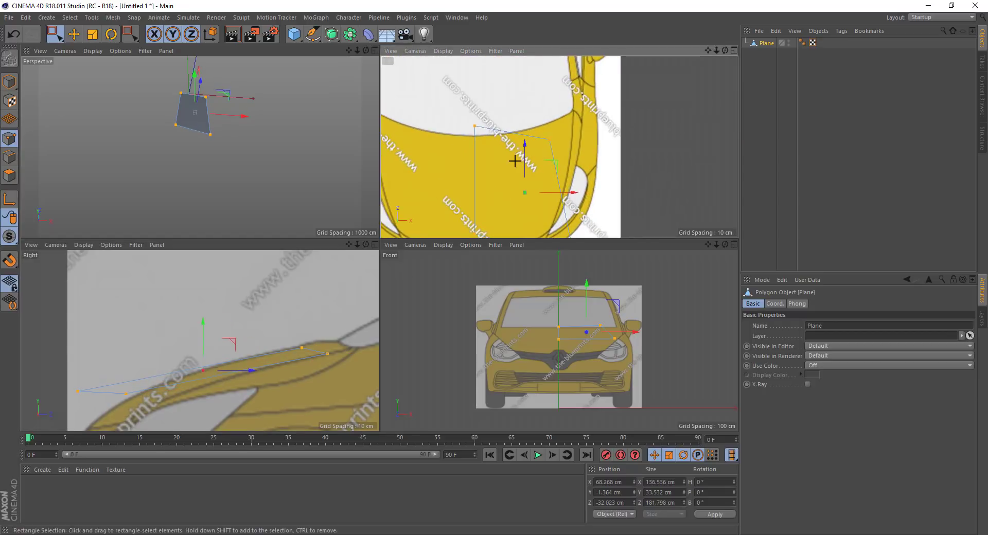
mouse_move(541, 121)
mouse_down()
mouse_move(542, 149)
mouse_move(575, 111)
mouse_up()
key(e)
click(474, 134)
mouse_move(317, 401)
mouse_down()
mouse_move(324, 392)
mouse_move(314, 391)
mouse_up()
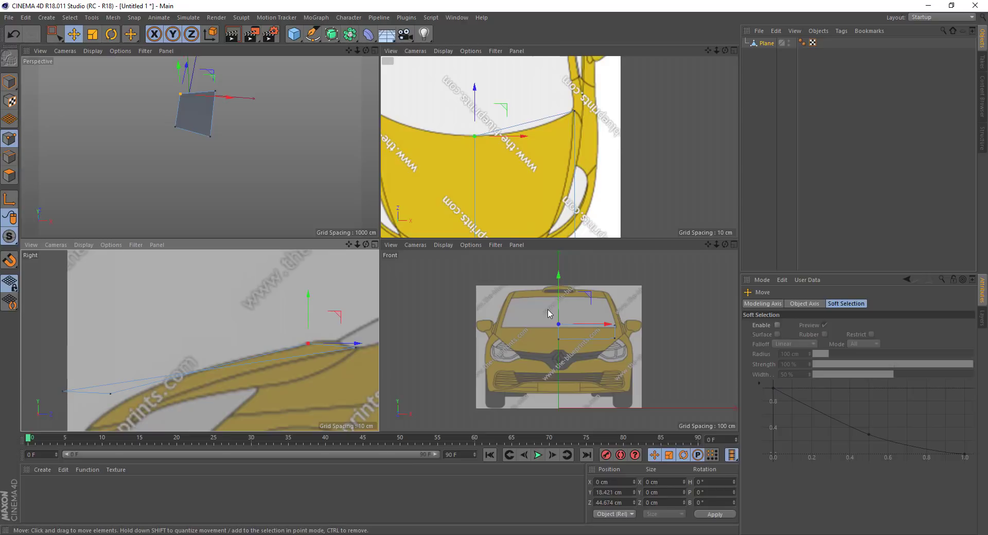
- Fit the front-view vertices to the headlight, fender line and hood edge
scroll(552, 334, up, 3)
key(0)
drag(530, 298, 544, 373)
scroll(248, 327, up, 2)
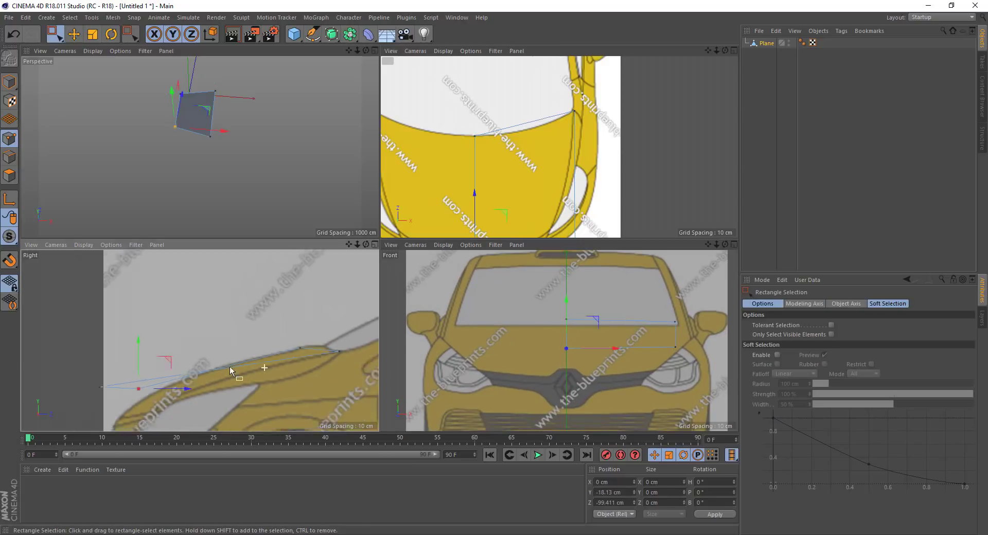
scroll(249, 327, up, 2)
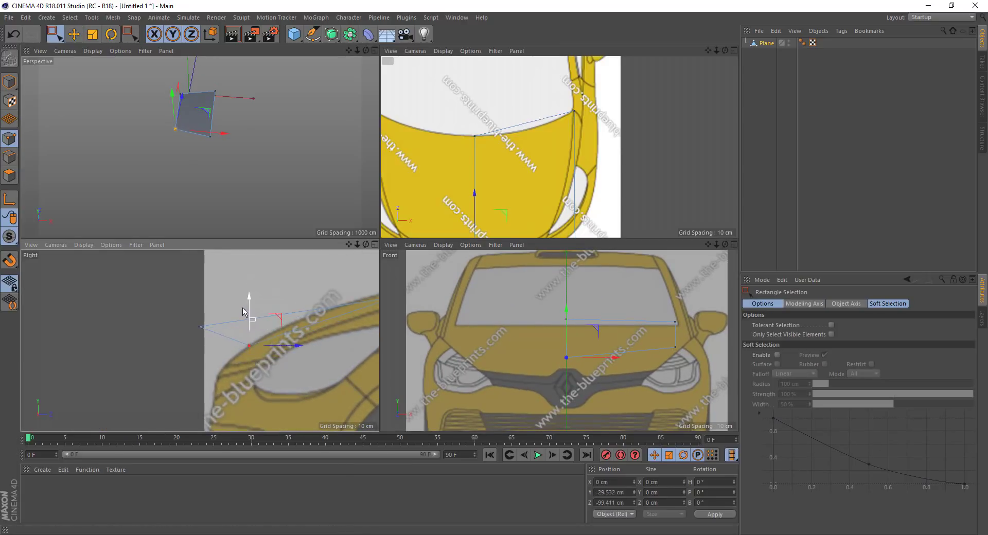
key(e)
mouse_move(183, 367)
mouse_down()
mouse_move(217, 375)
mouse_move(230, 356)
mouse_up()
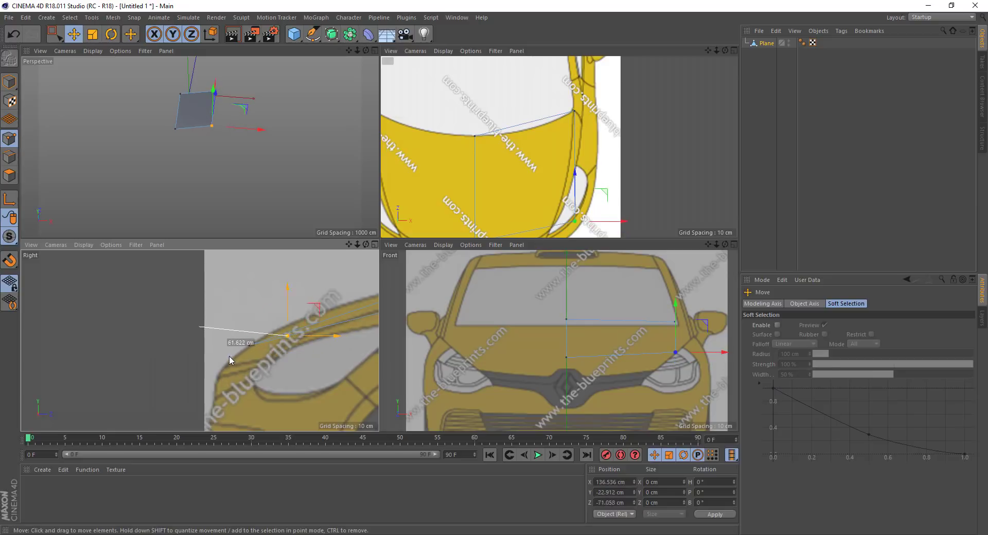
alt+middle_drag(583, 194, 596, 155)
drag(623, 155, 595, 164)
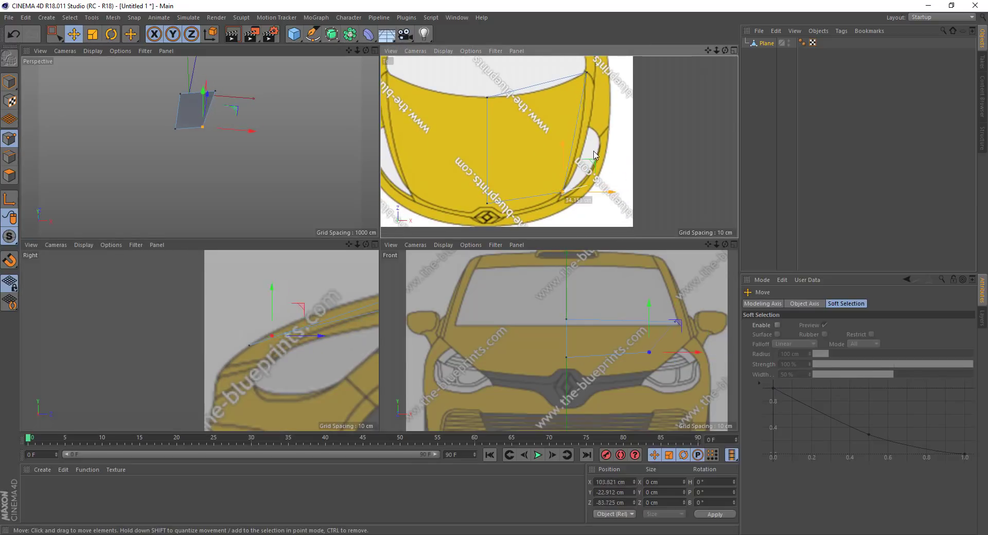
drag(646, 322, 647, 347)
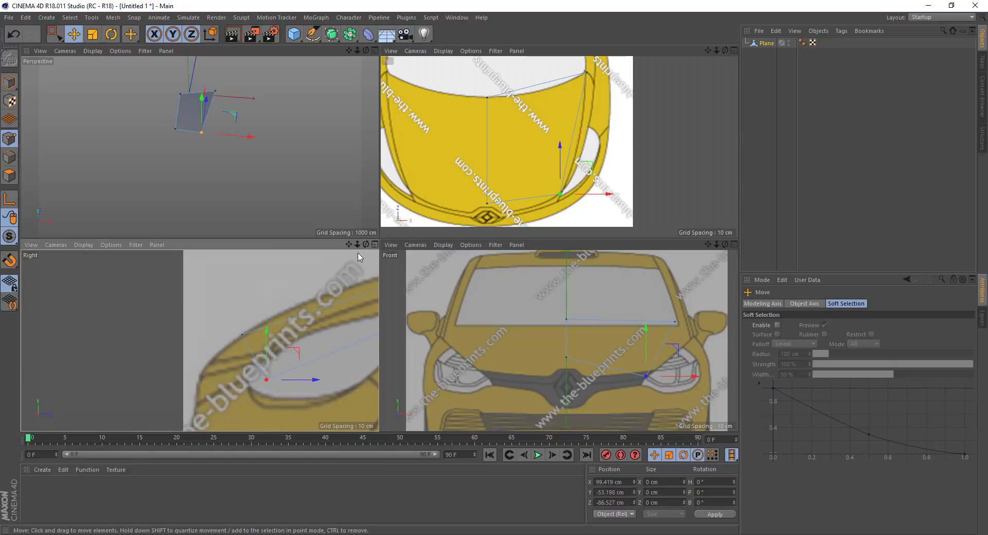
- Knife a new edge across the front fender and align the points along the hood line
middle_click(267, 379)
scroll(451, 269, down, 3)
alt+middle_drag(499, 269, 451, 269)
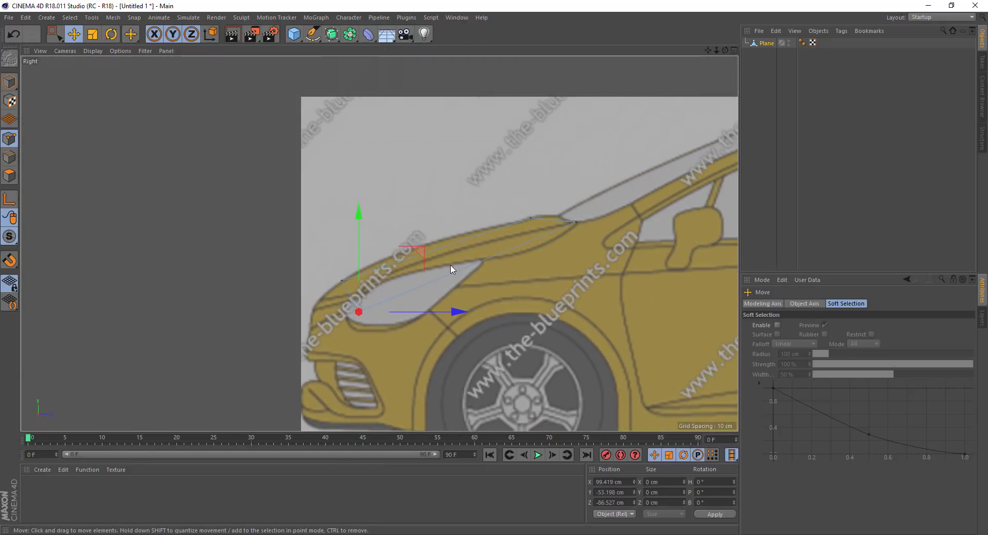
key(k)
key(k)
click(430, 245)
click(469, 267)
key(0)
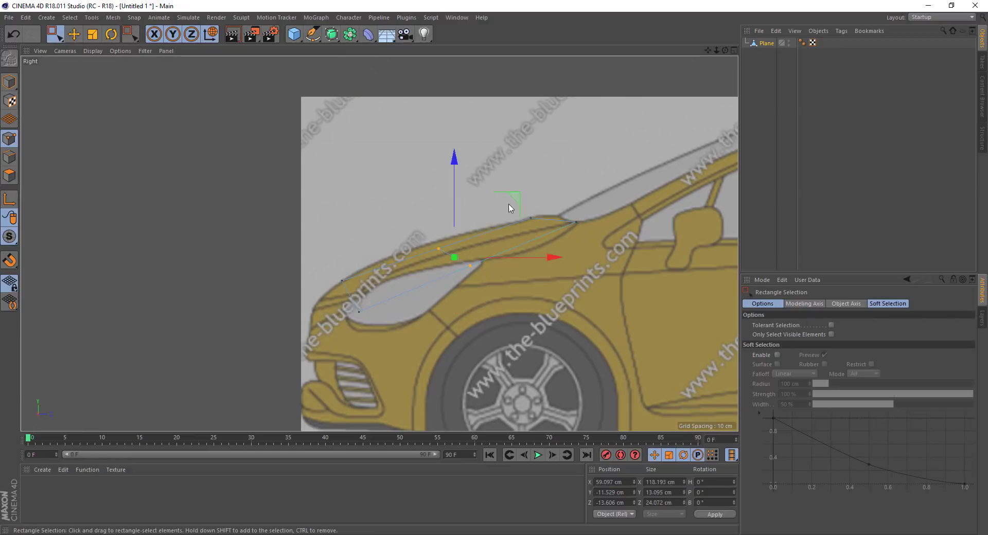
drag(510, 208, 486, 202)
drag(355, 304, 355, 302)
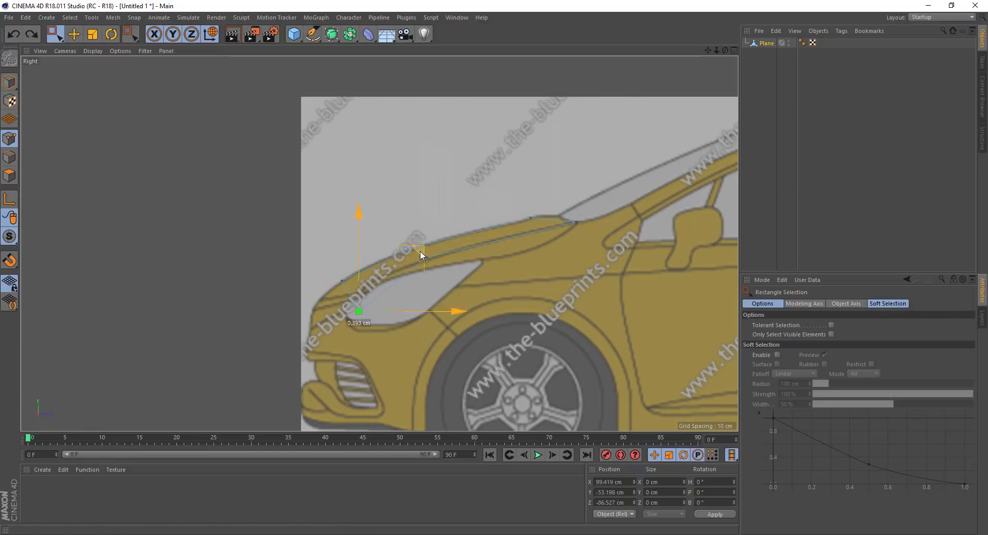
click(733, 51)
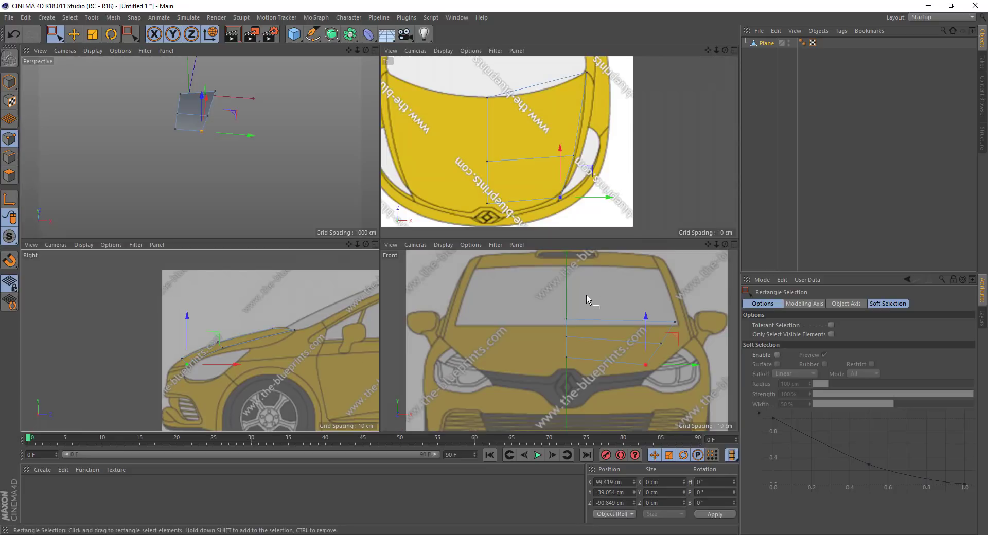
- Set the front blueprint's background Offset Y to 157 and maximize the side view
click(471, 245)
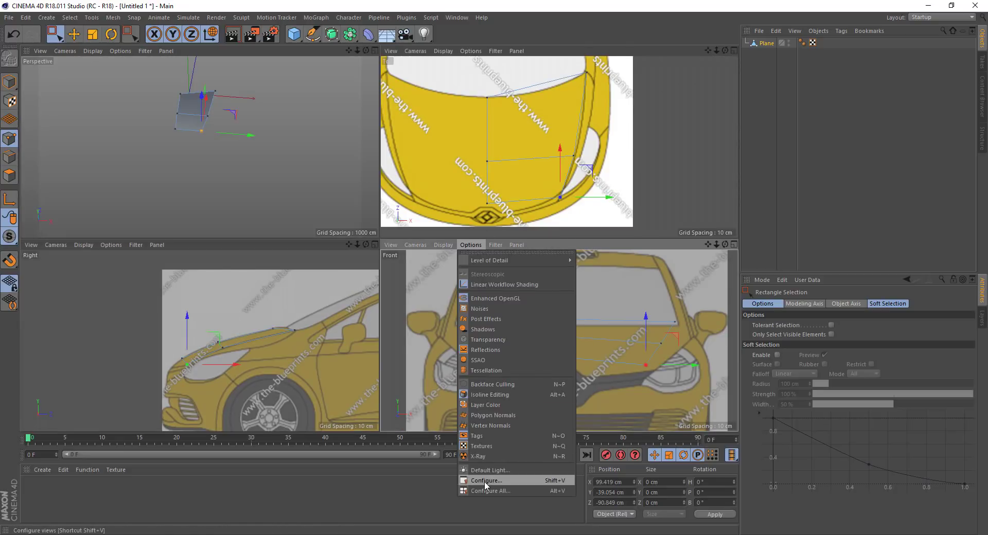
click(485, 480)
drag(808, 381, 809, 380)
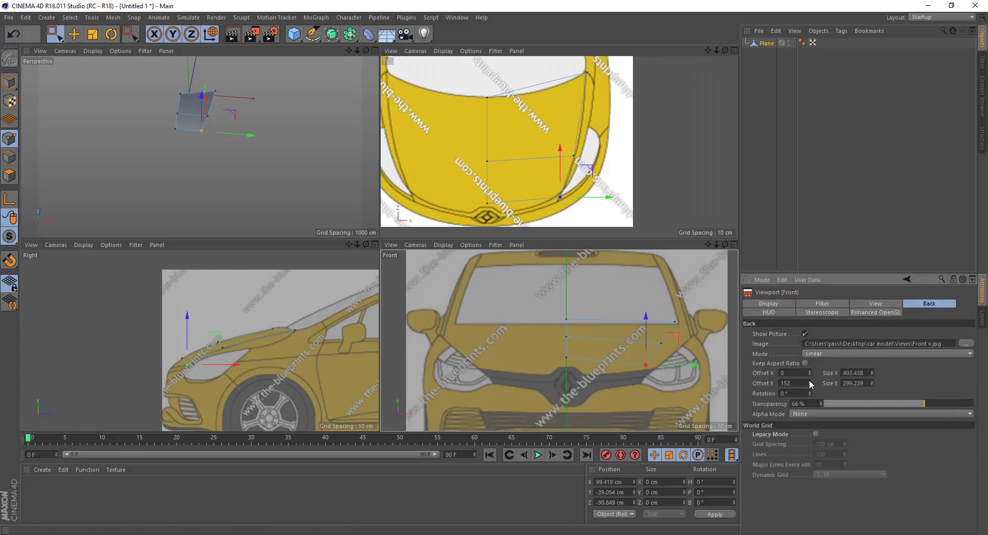
click(566, 357)
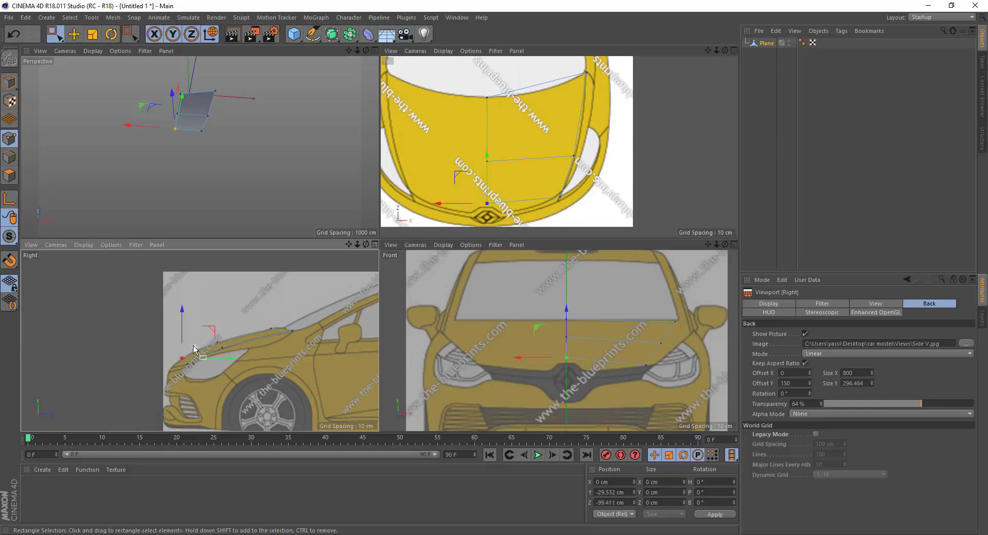
middle_click(369, 277)
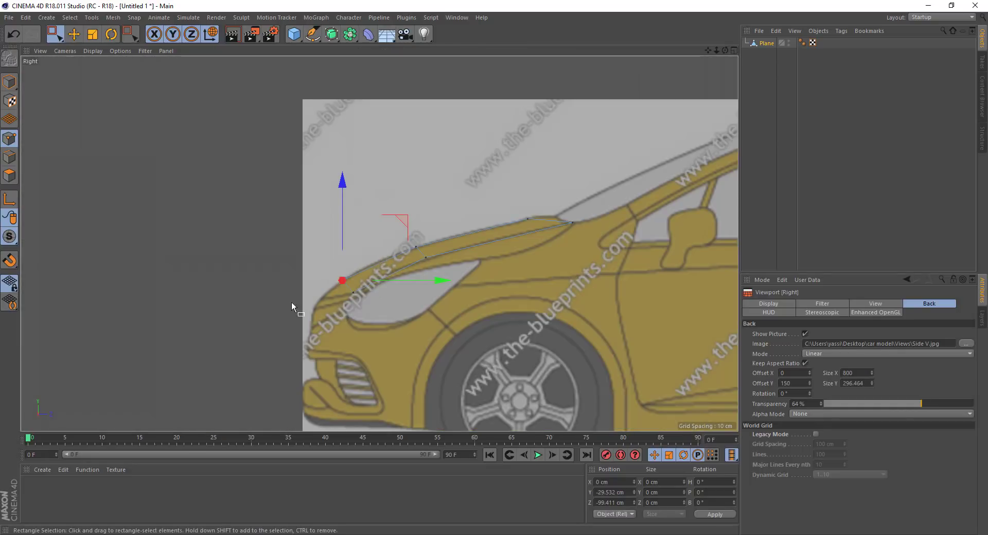
- Move the hood point onto the headlight corner in the side and front views
scroll(388, 286, up, 4)
key(k)
key(l)
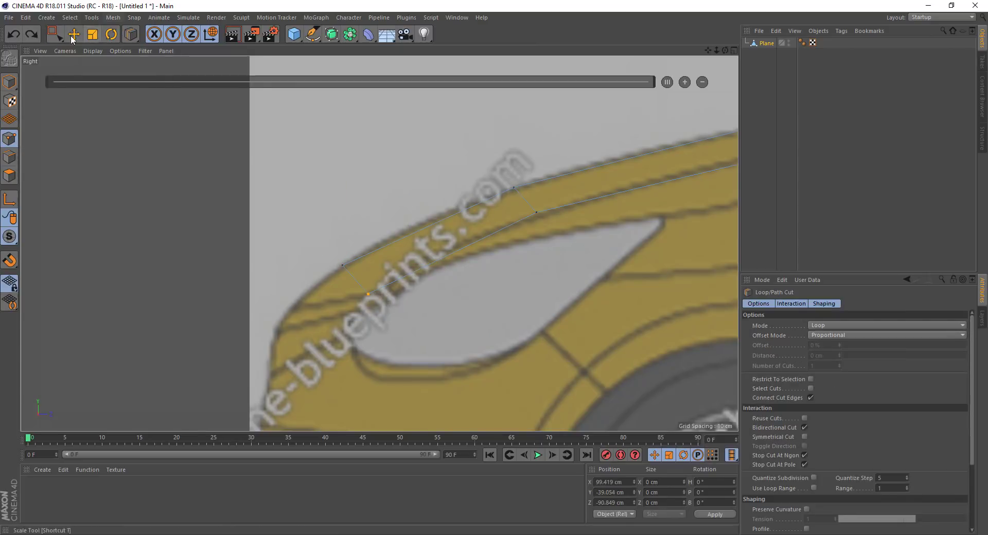
click(74, 34)
drag(342, 265, 295, 304)
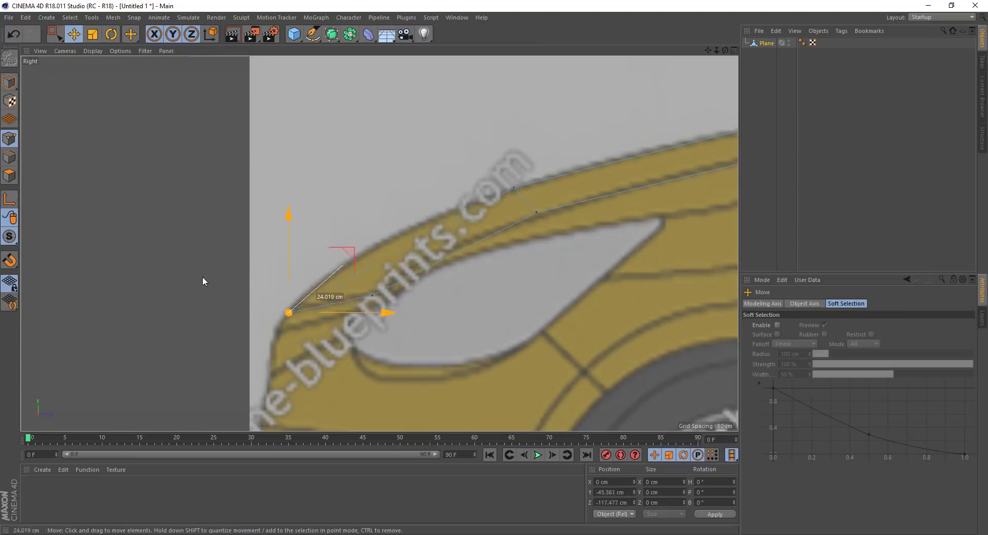
click(734, 51)
drag(569, 329, 568, 334)
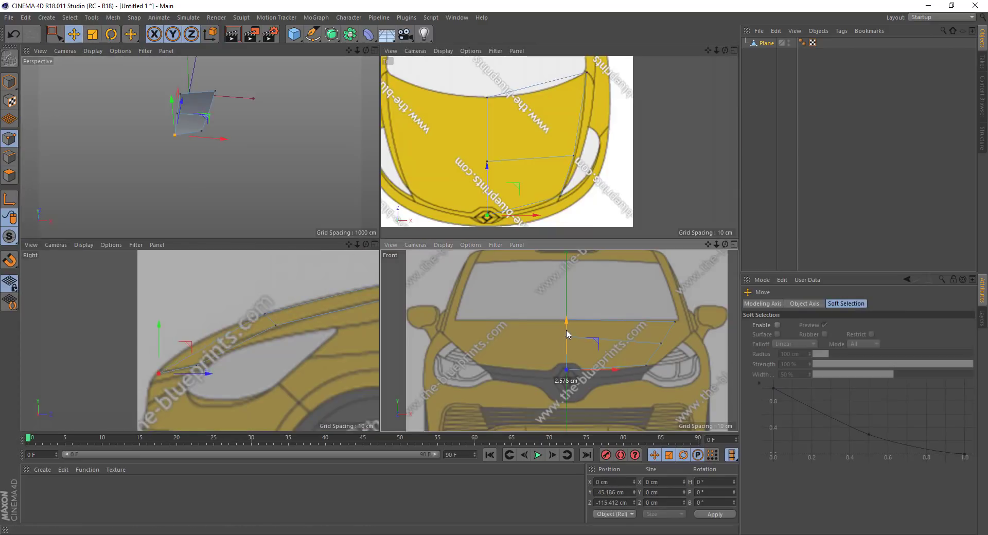
drag(199, 374, 194, 375)
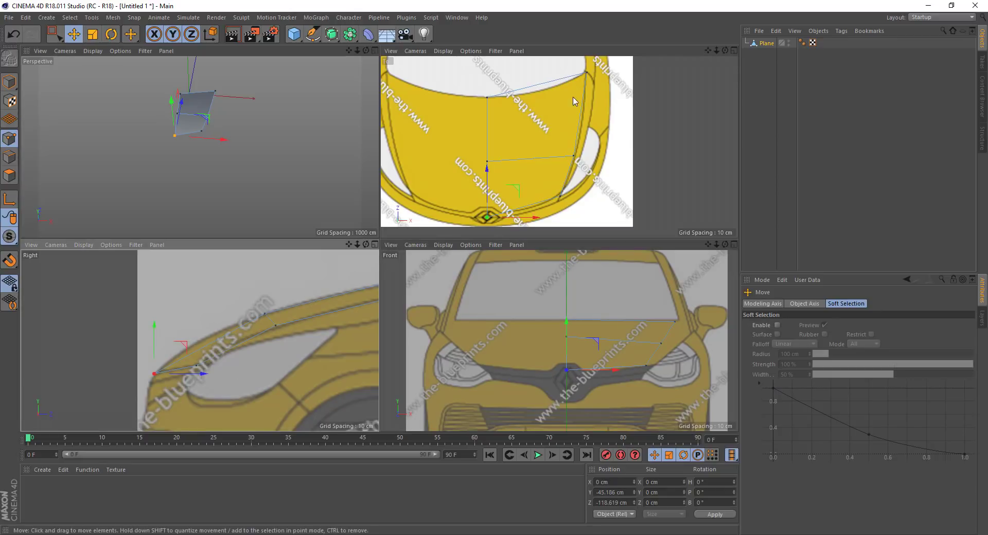
- Loop-cut a new edge loop across the hood mesh
key(k)
key(l)
click(534, 126)
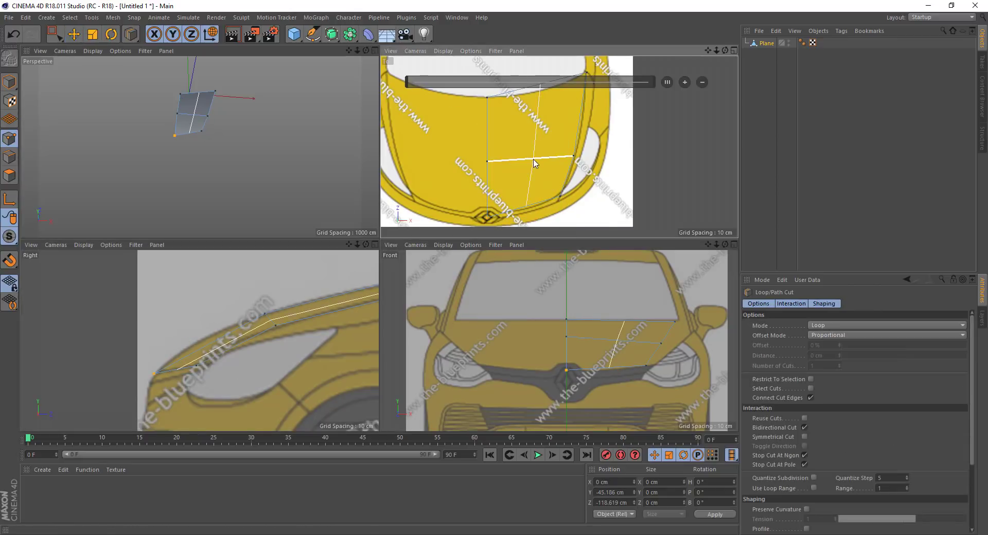
key(0)
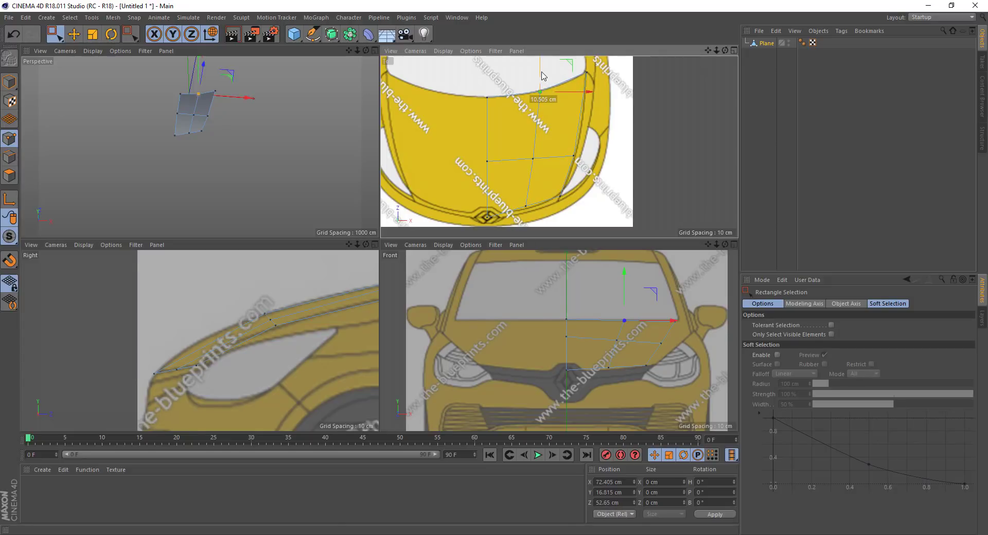
scroll(209, 283, down, 2)
scroll(352, 275, up, 2)
scroll(352, 276, up, 2)
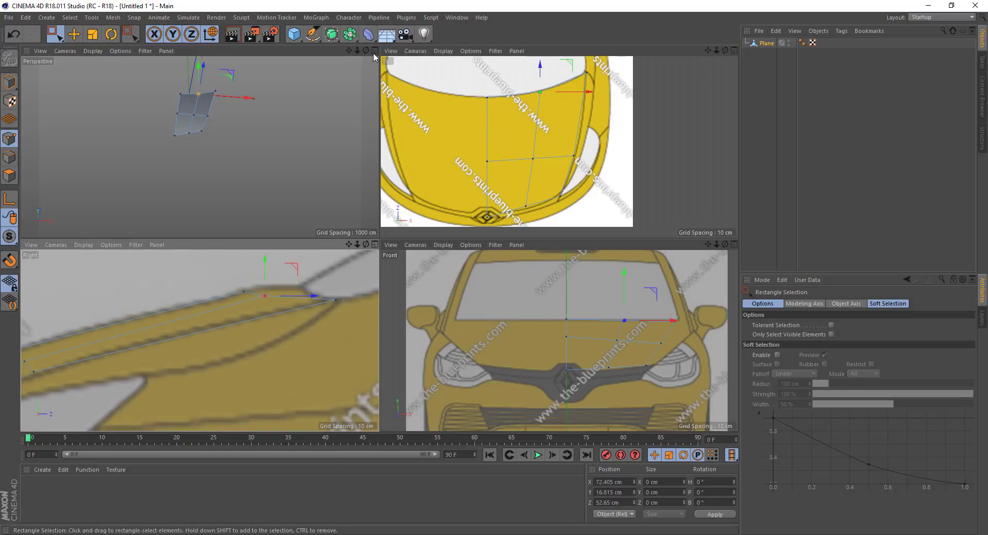
middle_click(314, 128)
- Mirror the plane with a Symmetry object nested under a Subdivision Surface
alt+drag(314, 128, 358, 118)
click(350, 34)
alt+click(391, 83)
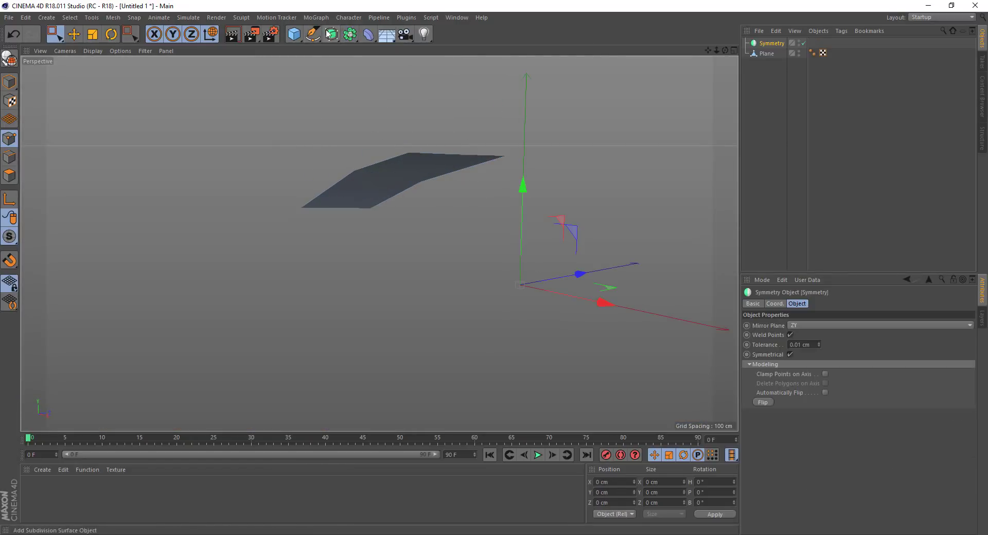
alt+click(331, 34)
click(767, 64)
drag(772, 46, 774, 45)
- Display the smoothed mesh as cage lines and maximize the side blueprint view
alt+drag(450, 229, 409, 227)
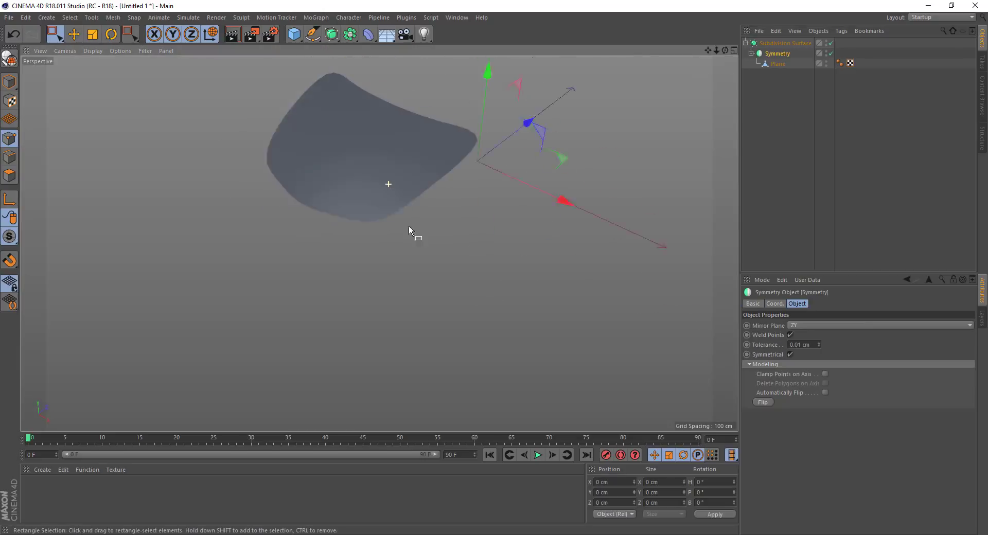
alt+drag(624, 137, 360, 196)
click(94, 51)
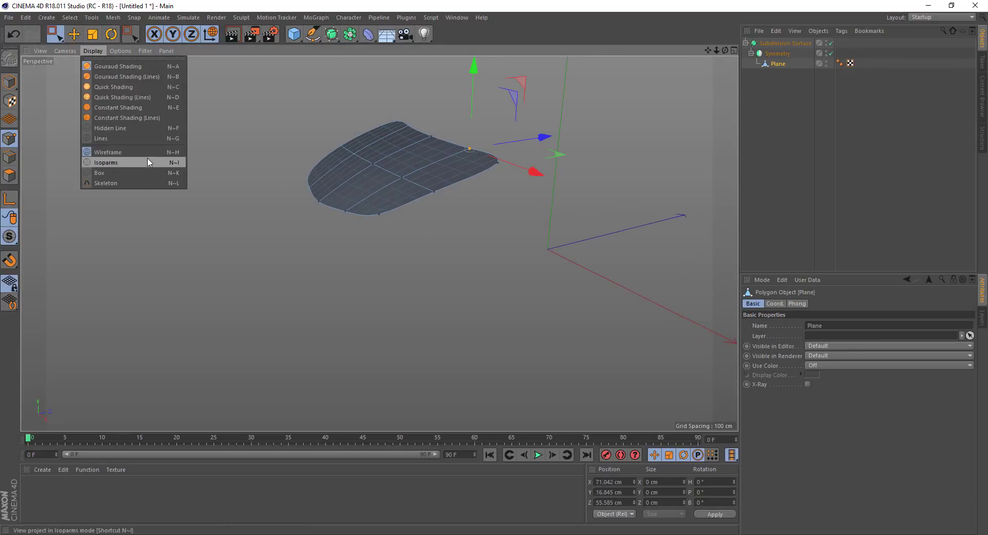
click(150, 159)
middle_click(721, 63)
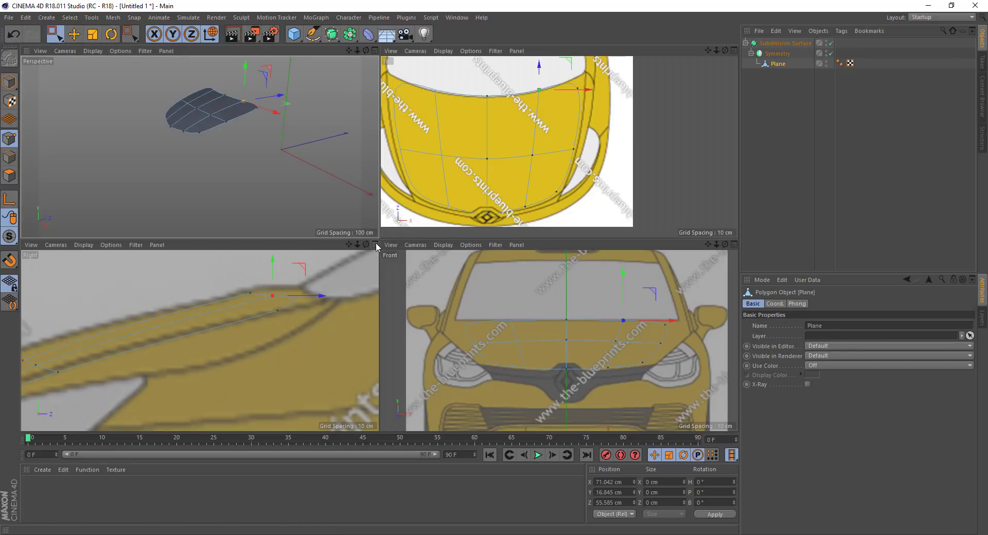
middle_click(275, 261)
alt+middle_drag(275, 260, 480, 168)
- Loop-cut across the hood and move the new and front points onto the hood outline
key(k)
key(l)
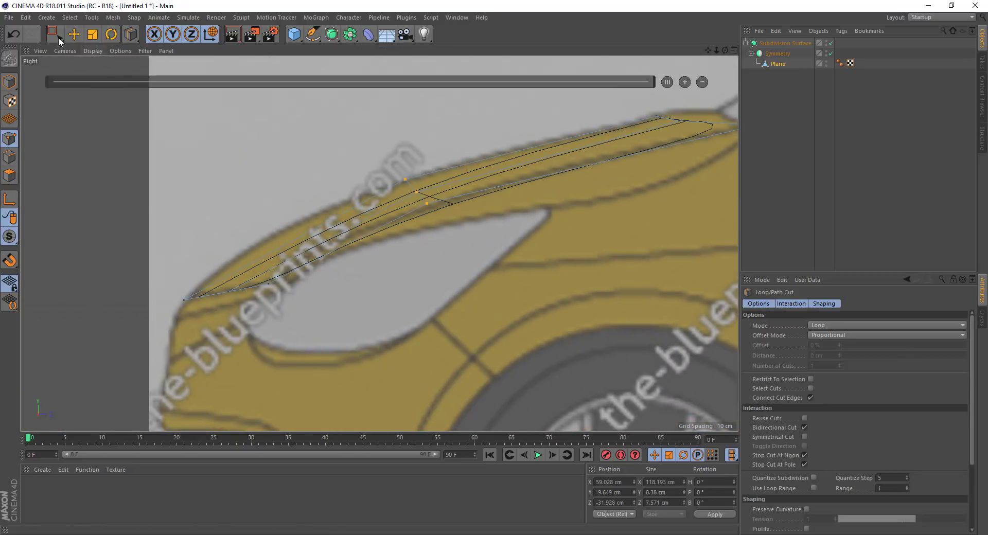
key(e)
drag(428, 289, 415, 279)
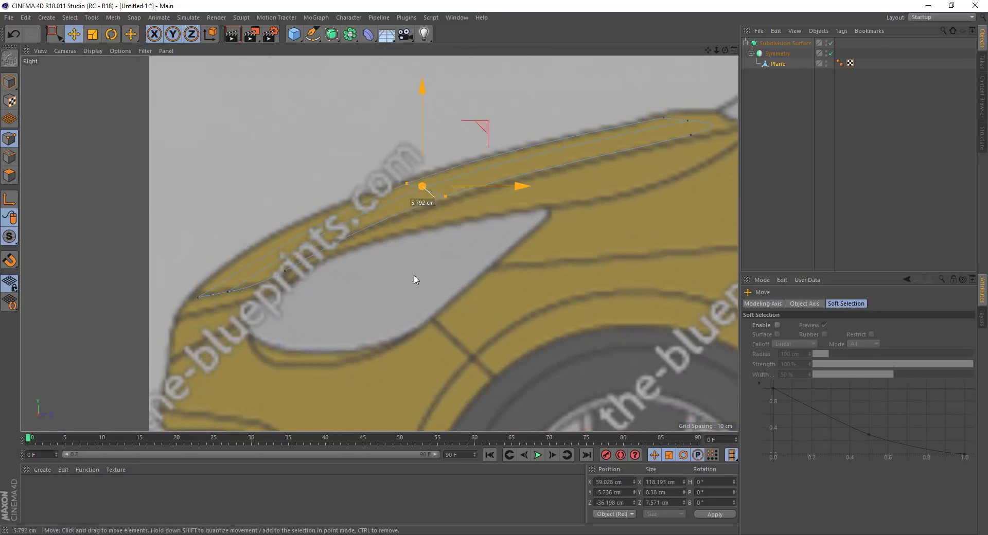
click(231, 289)
drag(309, 282, 276, 347)
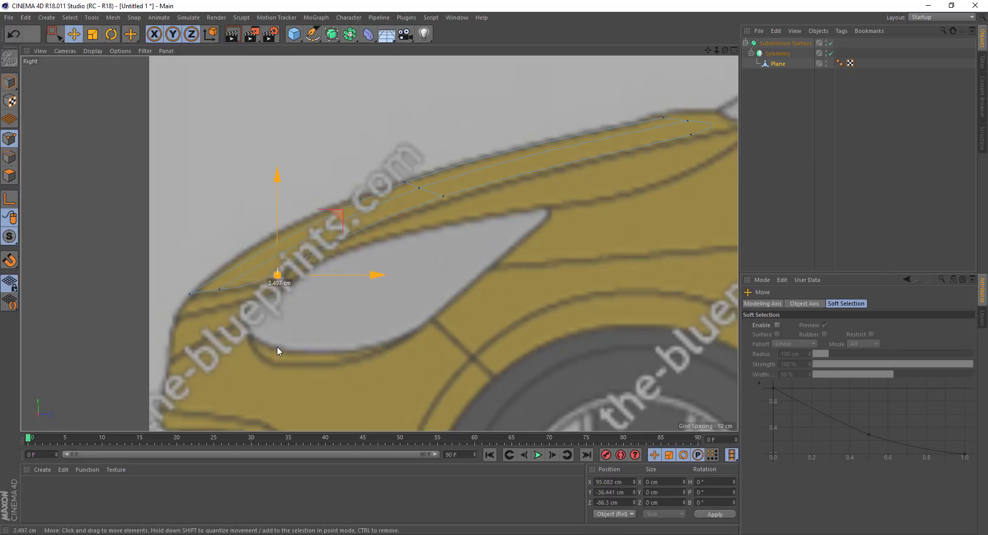
scroll(429, 250, down, 4)
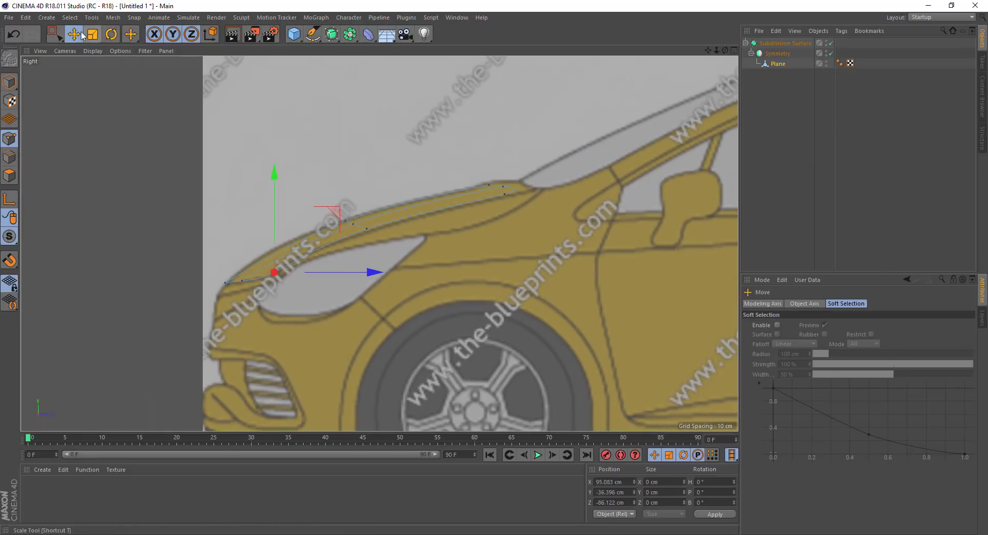
- Move the hood's top edge down to follow the side blueprint's hood curve
key(Return)
click(481, 204)
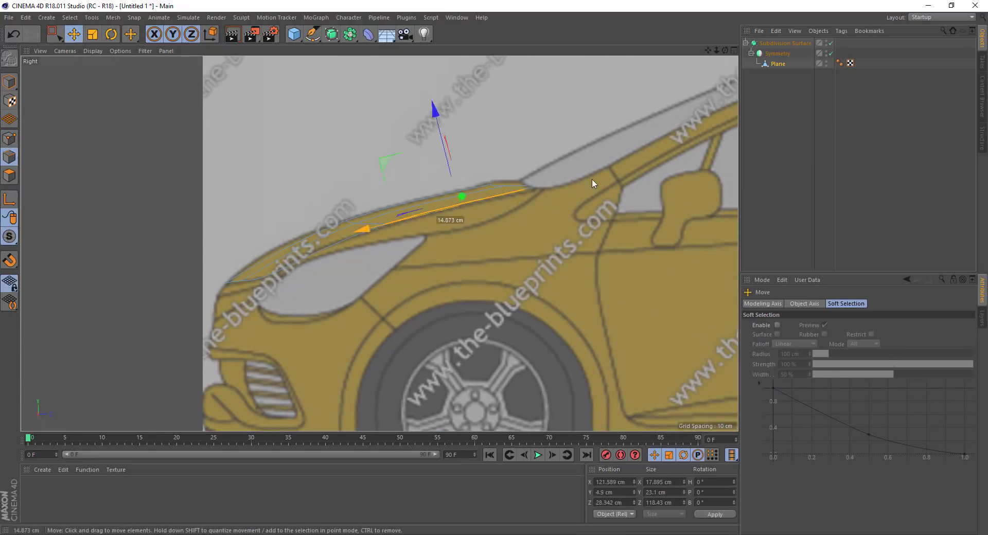
mouse_move(620, 116)
mouse_down()
mouse_move(637, 181)
mouse_move(547, 141)
mouse_move(611, 180)
mouse_up()
key(F2)
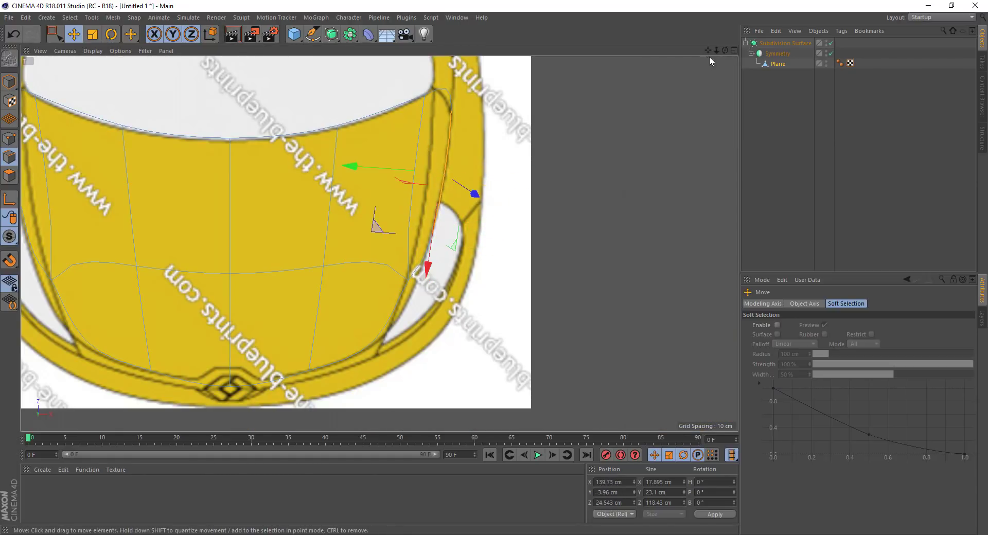
key(F5)
key(F1)
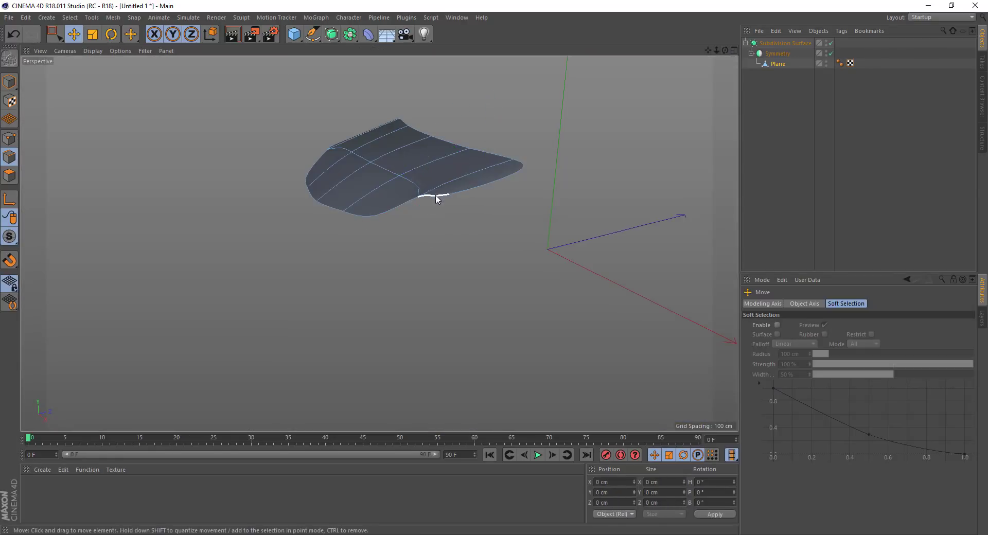
click(375, 268)
right_click(374, 268)
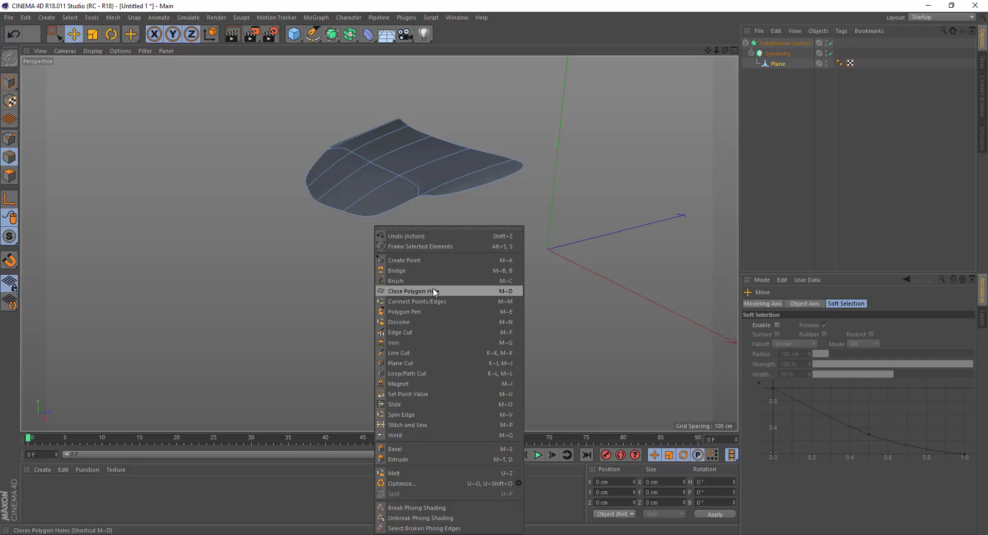
- Bridge the hood's edge points toward the fender and move the bridged point along the outline
click(397, 271)
key(F5)
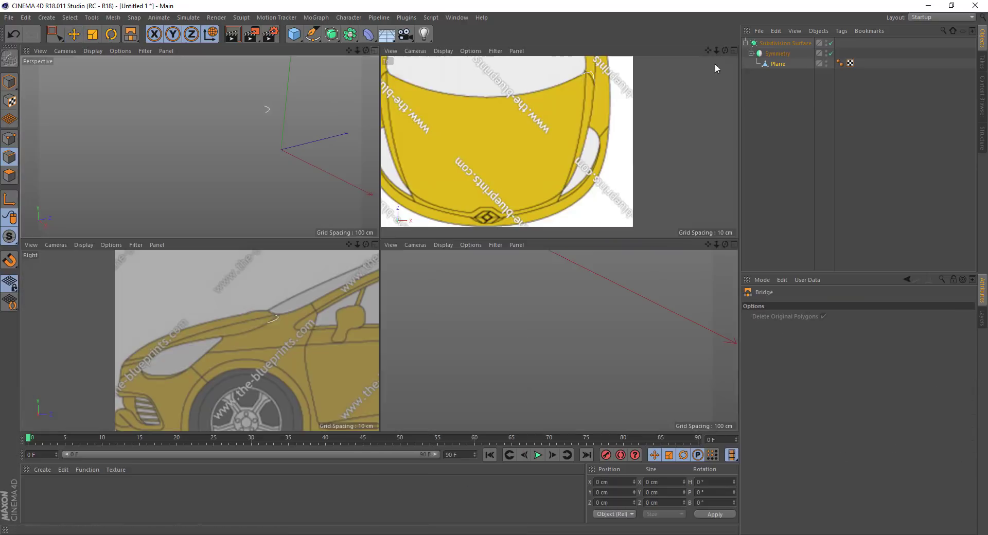
key(F3)
click(55, 34)
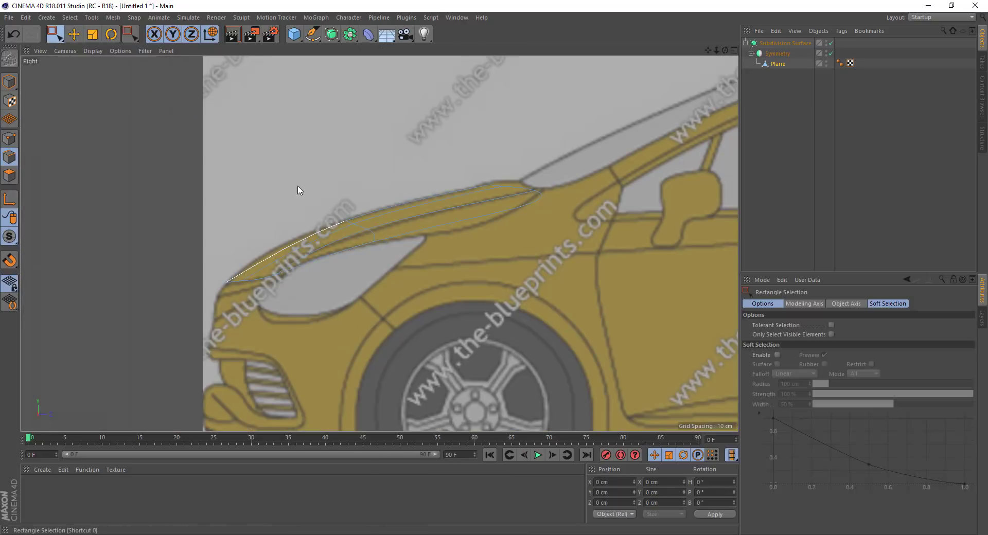
click(10, 139)
key(b)
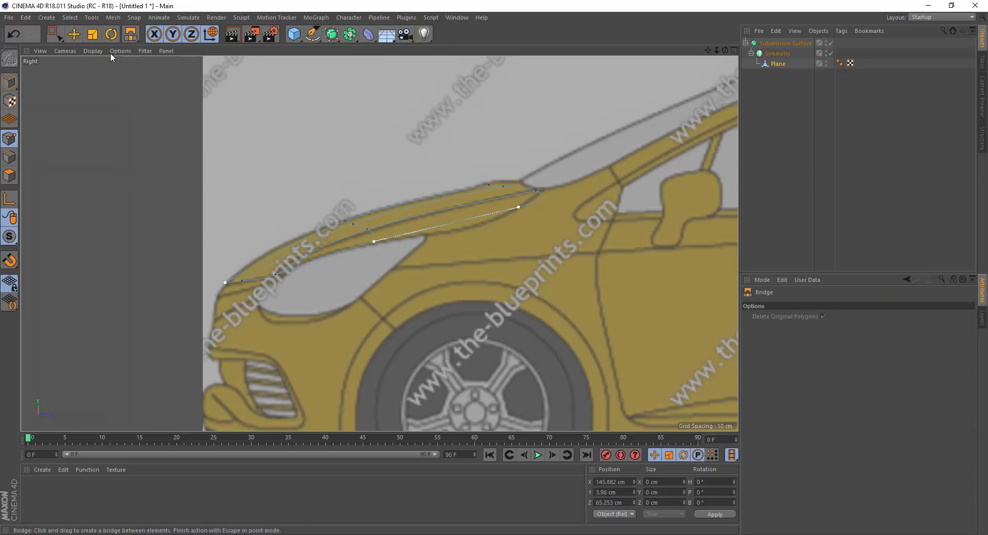
key(e)
drag(459, 216, 436, 283)
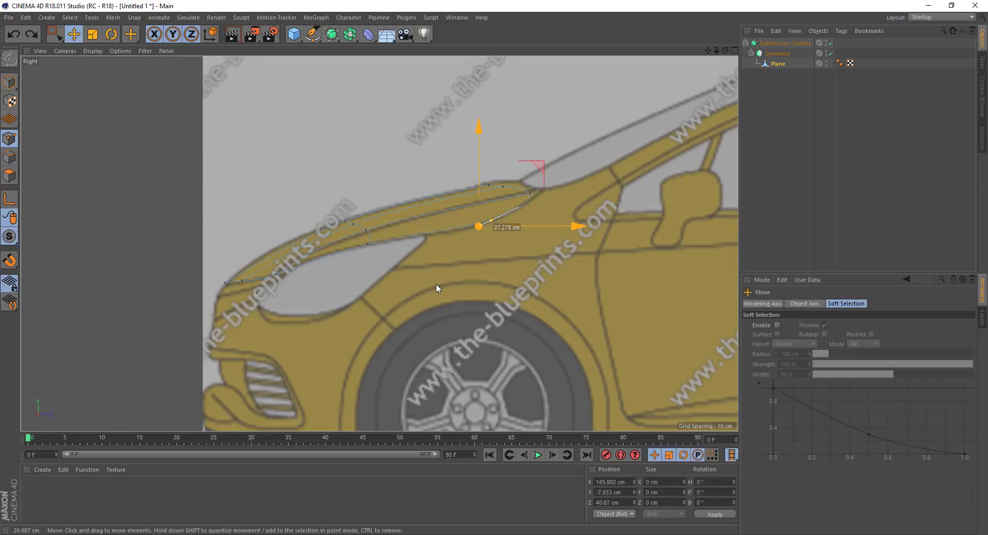
click(530, 195)
- Inspect the new polygon and try dragging the rim edge toward the fender, then undo
key(F1)
alt+drag(483, 193, 423, 185)
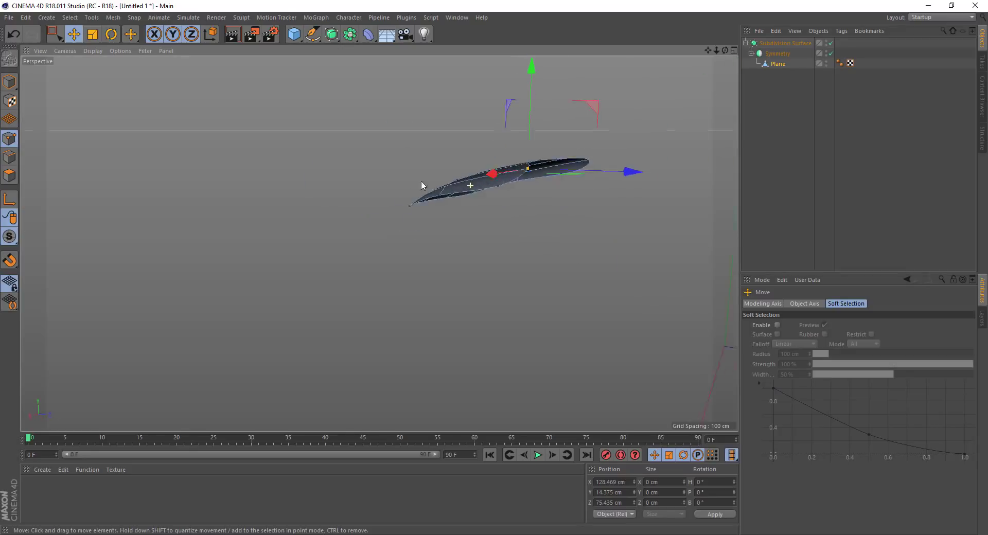
click(10, 158)
click(513, 169)
key(F5)
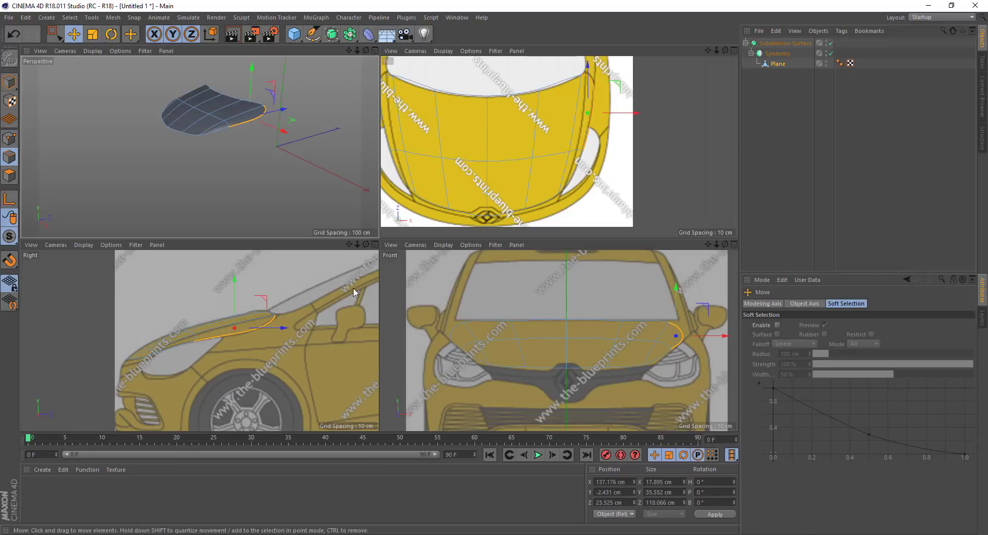
key(F3)
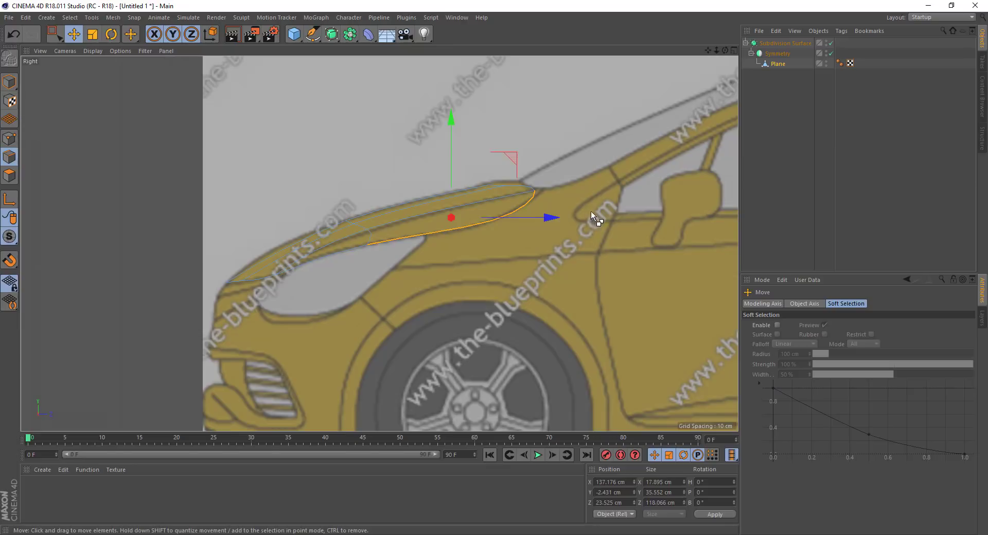
drag(591, 211, 618, 235)
key(ctrl+z)
- Move the hood outline edge into place and switch off the Subdivision Surface smoothing
click(551, 298)
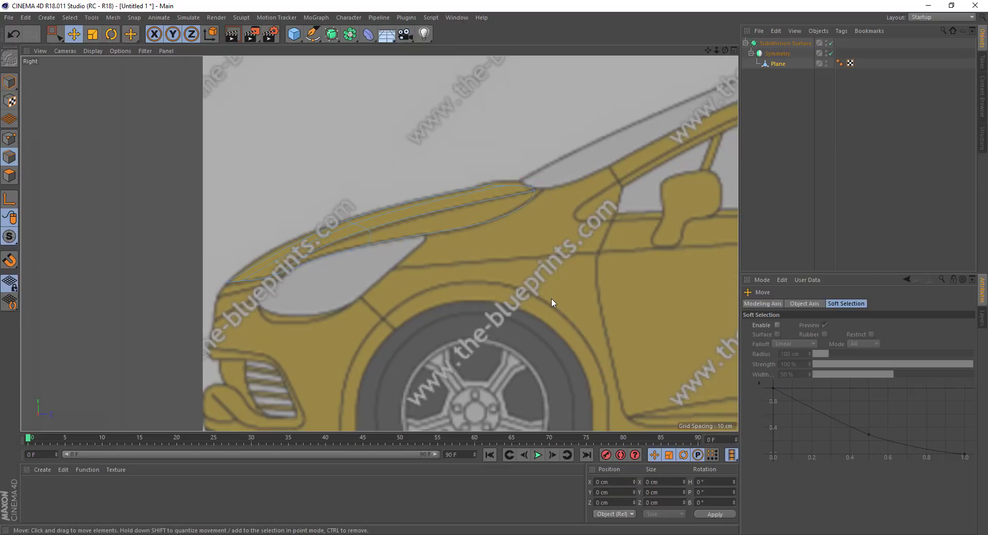
click(441, 227)
mouse_move(600, 216)
mouse_down()
mouse_move(591, 171)
mouse_move(607, 183)
mouse_up()
click(596, 237)
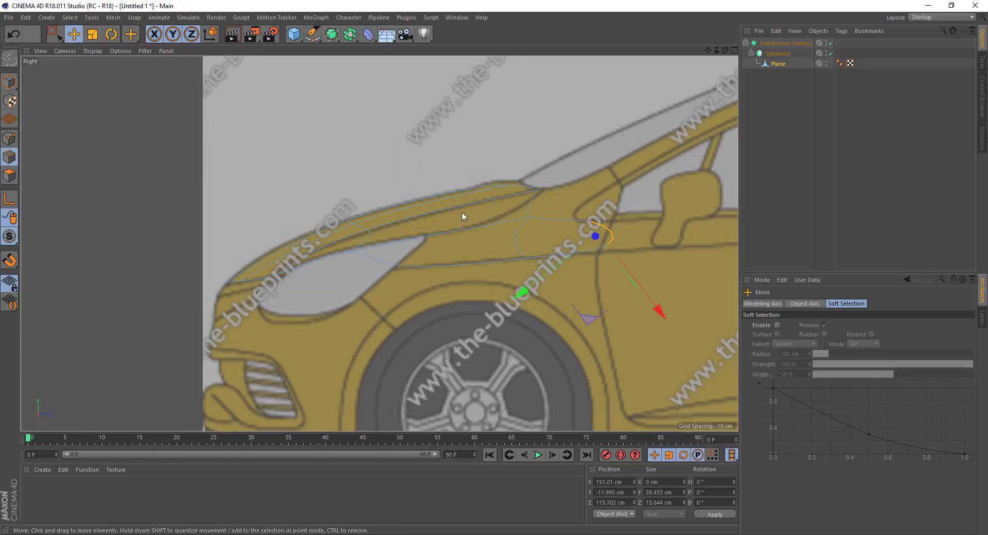
key(q)
click(9, 137)
- Pull the rear cage points down onto the fender line in the side view
click(602, 215)
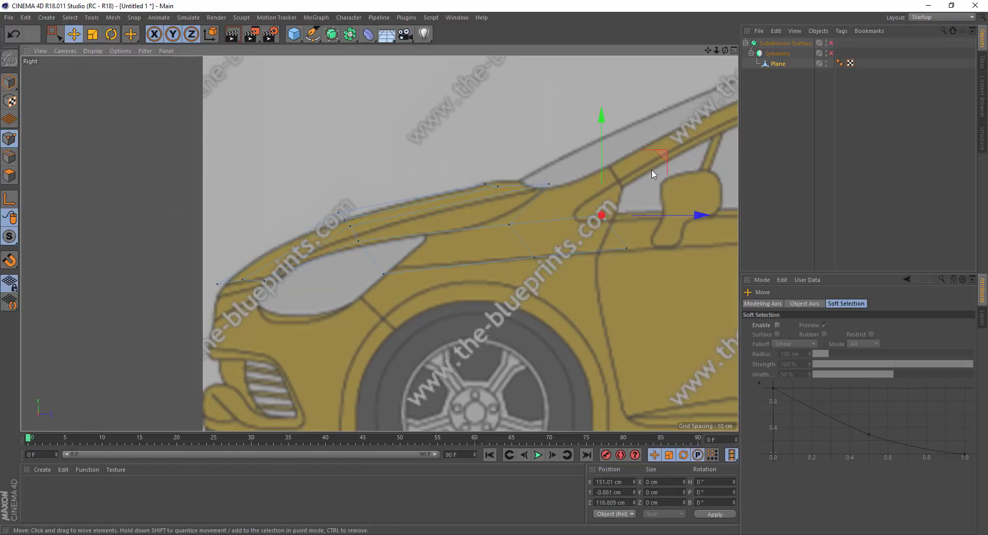
drag(626, 256, 573, 285)
drag(540, 250, 517, 308)
key(0)
drag(642, 302, 381, 246)
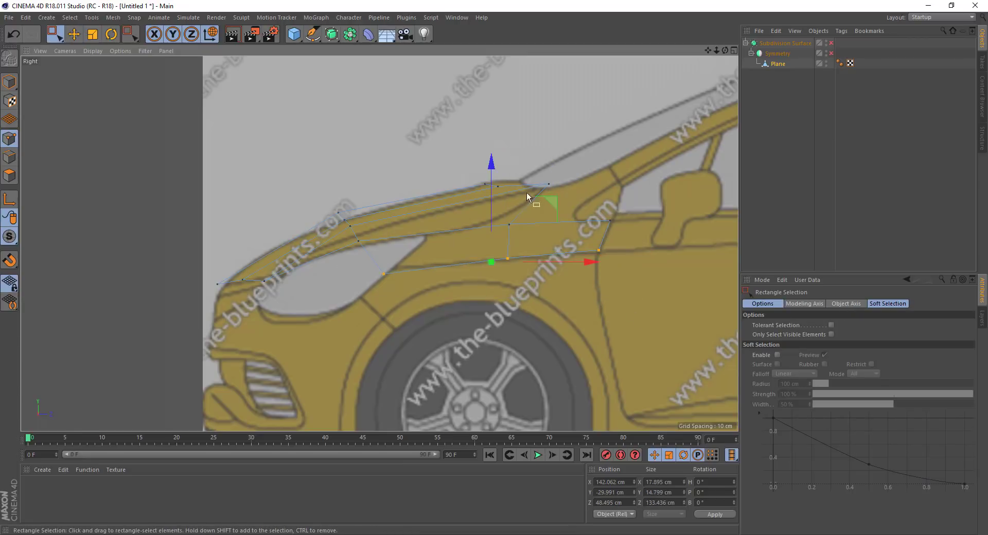
- Fit the lower fender points to the fender width and outline in the top view
key(F2)
drag(491, 135, 548, 135)
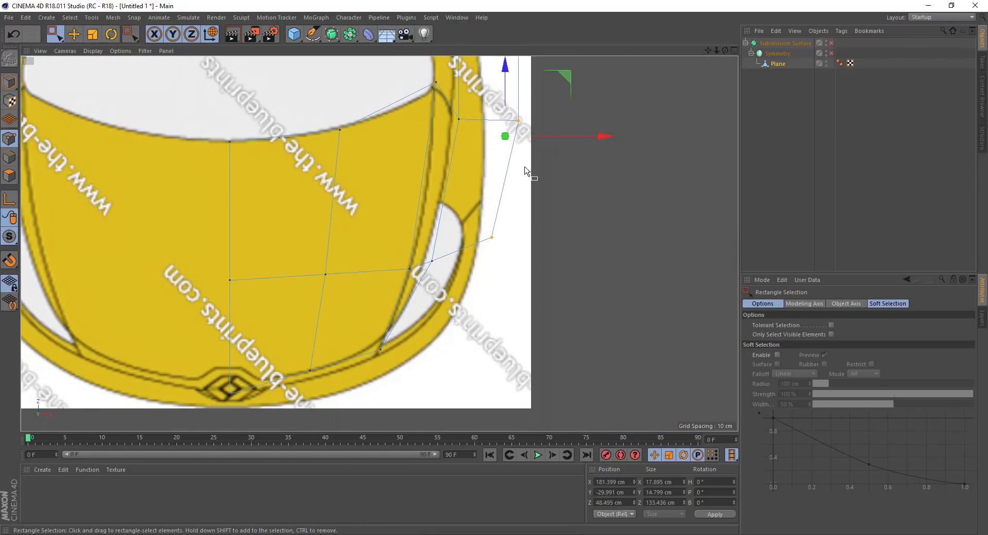
alt+middle_drag(525, 171, 523, 255)
mouse_move(551, 103)
mouse_down()
mouse_move(488, 133)
mouse_move(531, 210)
mouse_move(512, 206)
mouse_up()
click(462, 119)
drag(509, 121, 520, 121)
click(488, 322)
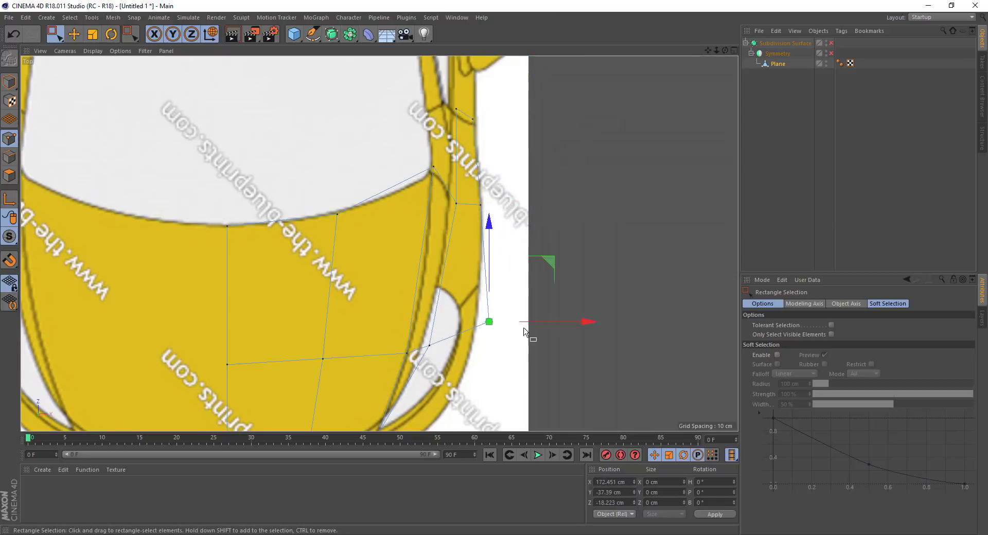
drag(524, 328, 509, 328)
- Check the fender corner point in the front view and select the lower fender edge
click(734, 51)
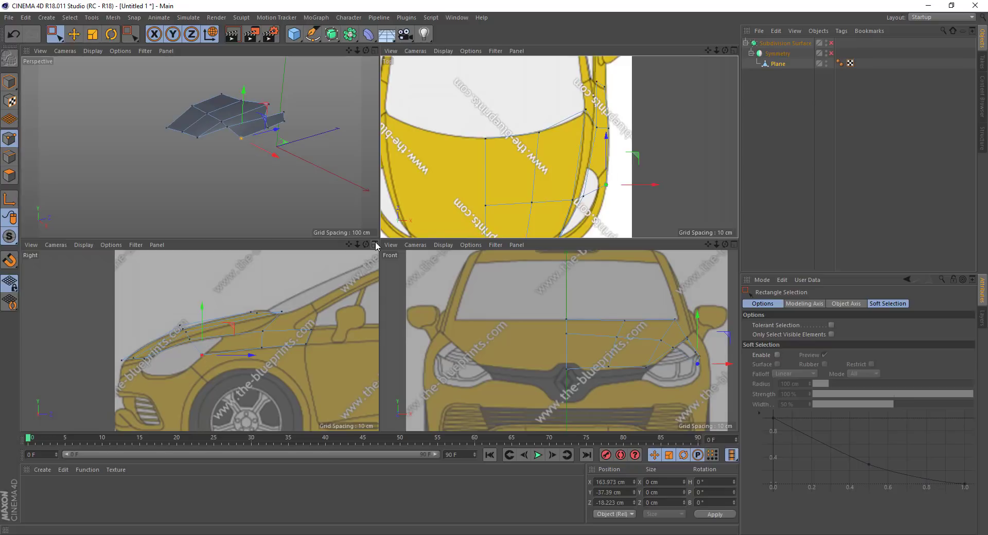
click(697, 352)
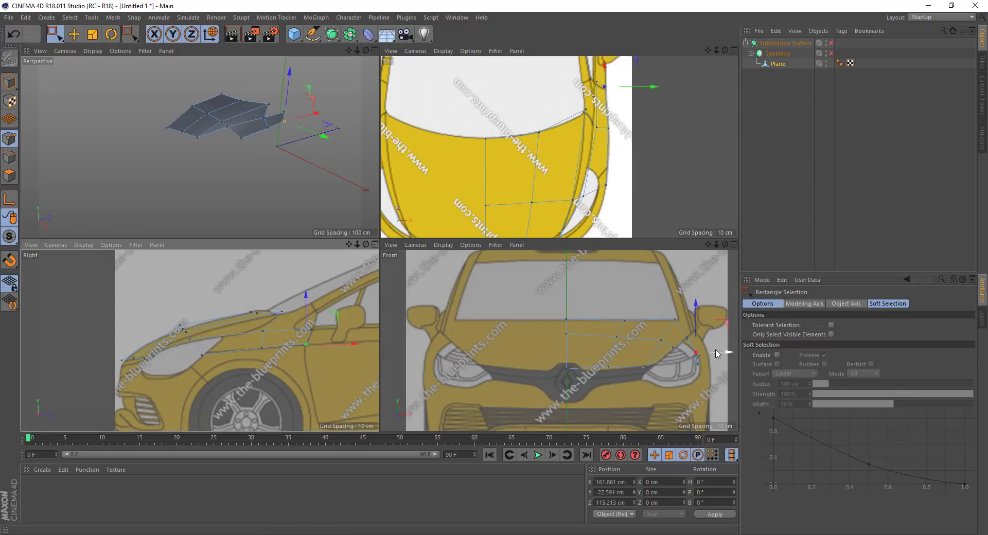
click(10, 157)
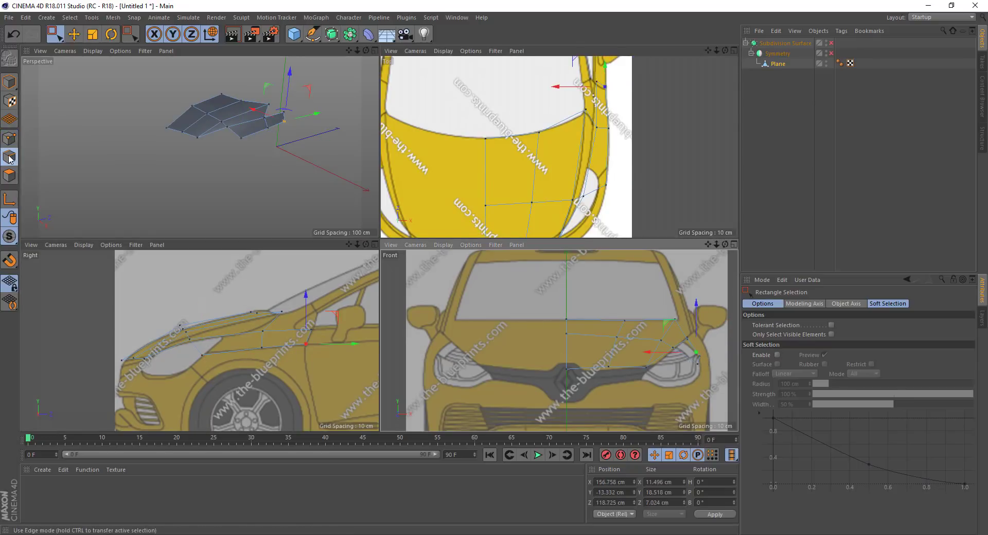
key(e)
click(374, 245)
click(495, 271)
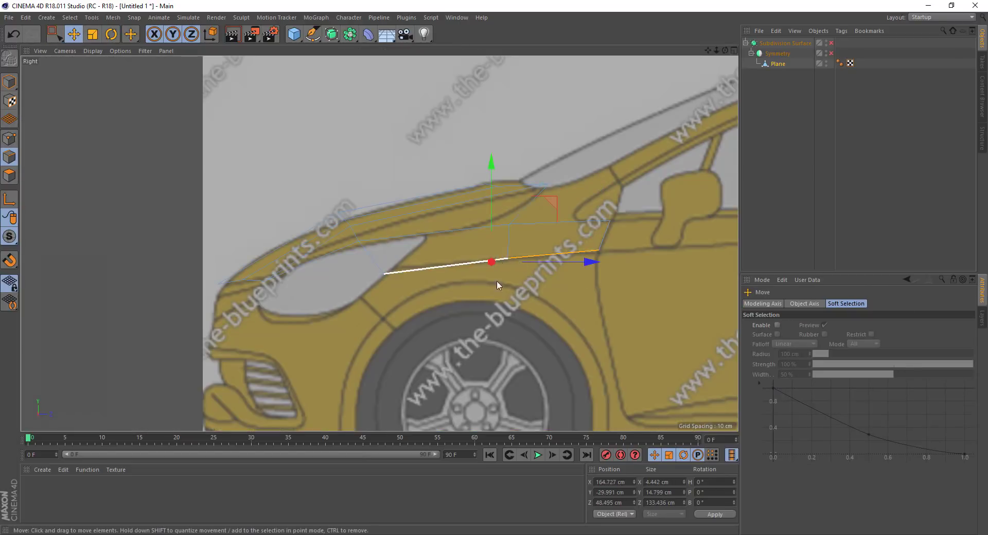
scroll(473, 252, down, 2)
- Add a Disc, rotate it to face the side view, and centre it on the front wheel
click(294, 34)
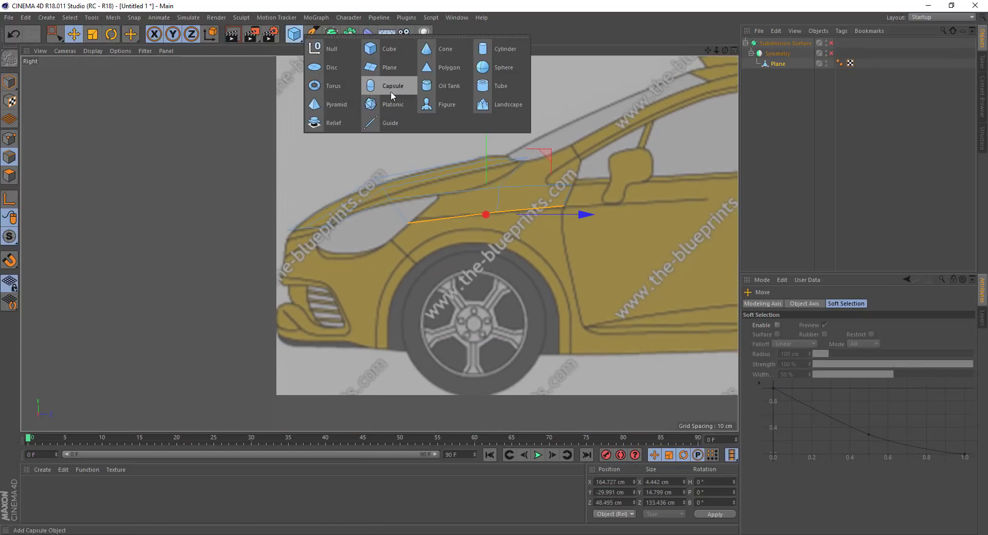
click(403, 70)
key(t)
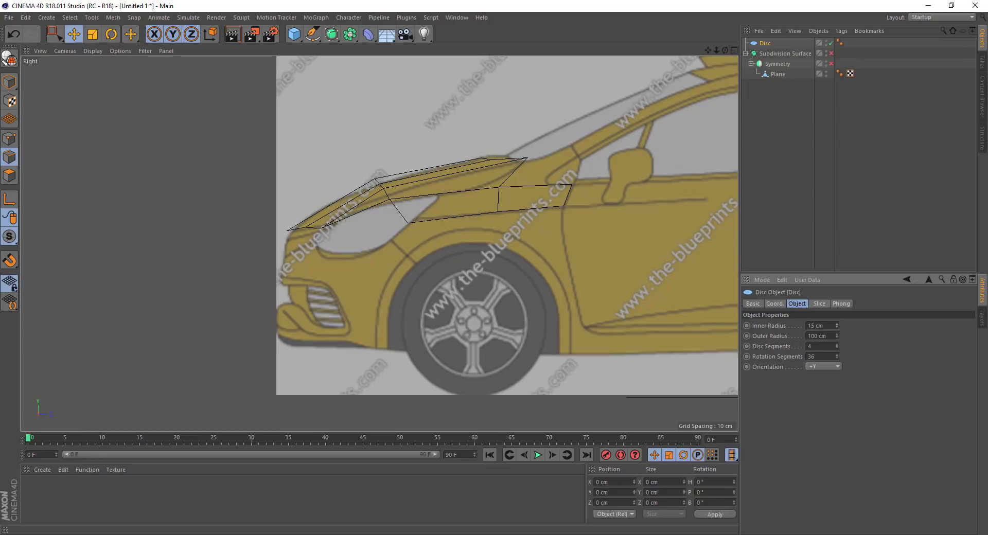
scroll(582, 265, down, 3)
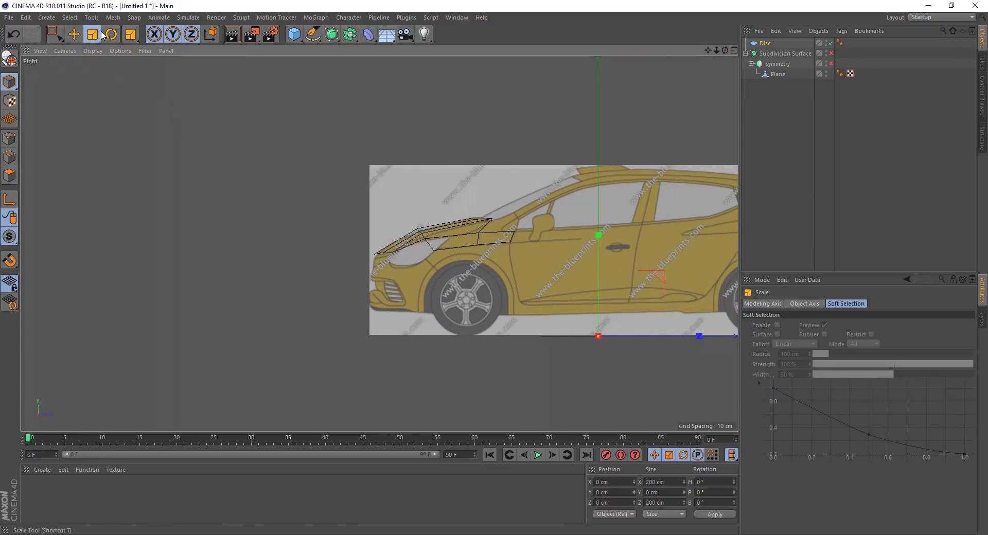
key(r)
mouse_move(597, 306)
mouse_down()
mouse_move(596, 420)
mouse_move(463, 383)
mouse_up()
key(e)
scroll(554, 261, up, 3)
scroll(532, 242, up, 3)
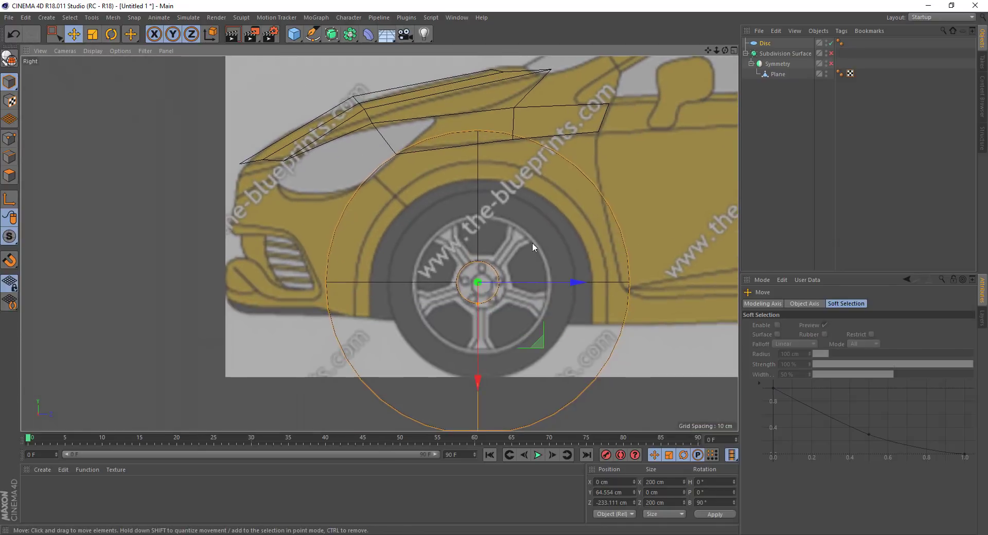
drag(532, 242, 535, 251)
- Set the Disc's radii to 70/82 cm, undoing a premature conversion
click(766, 43)
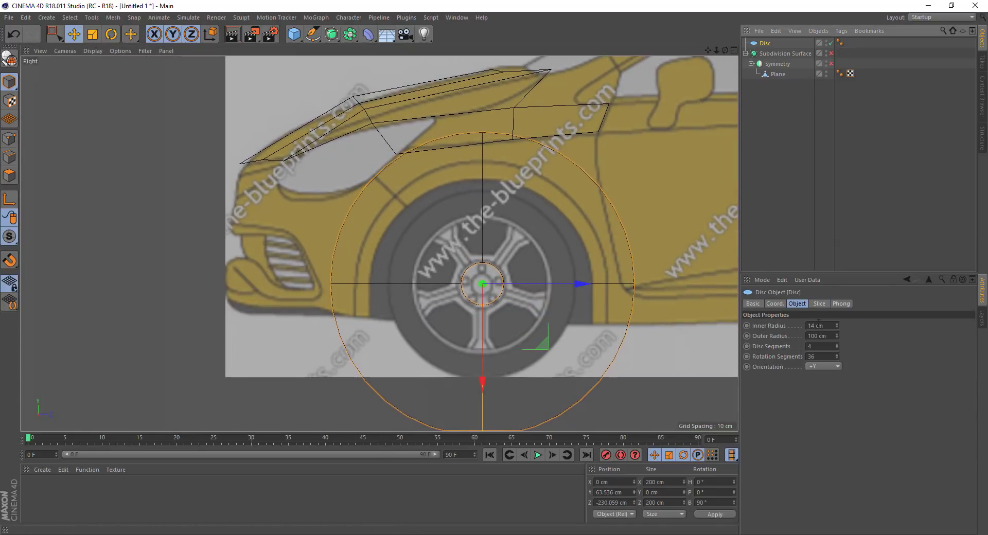
mouse_move(836, 336)
mouse_down()
mouse_move(837, 346)
mouse_move(837, 309)
mouse_up()
click(837, 333)
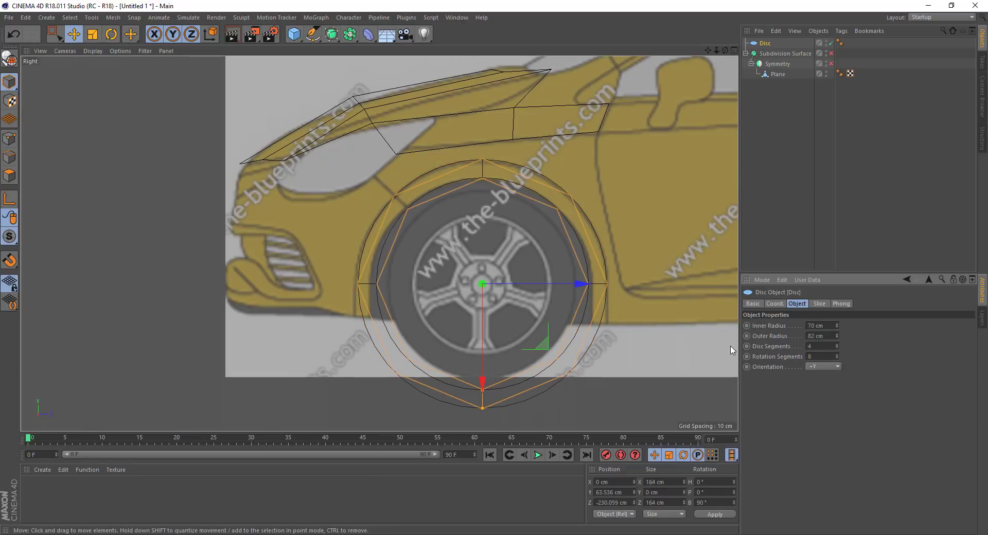
key(c)
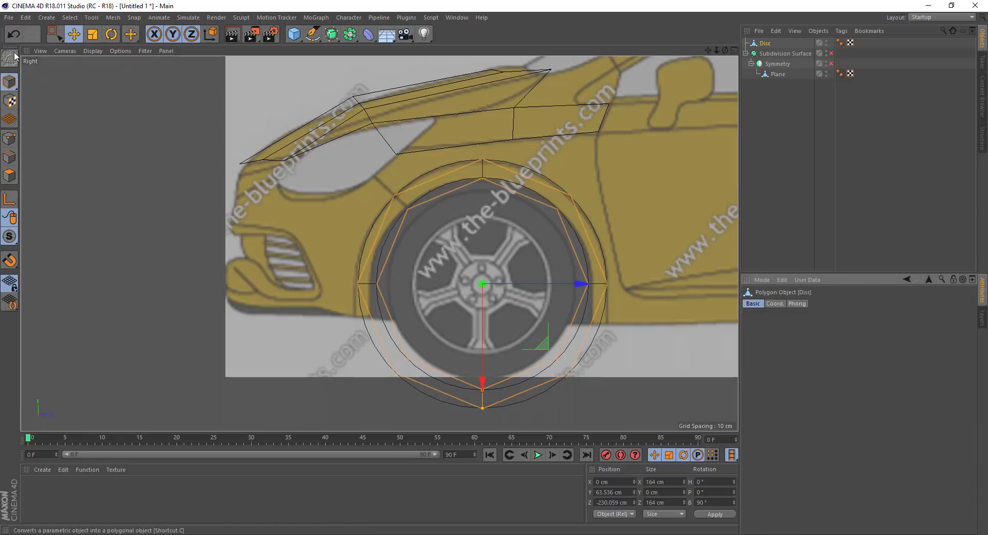
key(0)
key(ctrl+z)
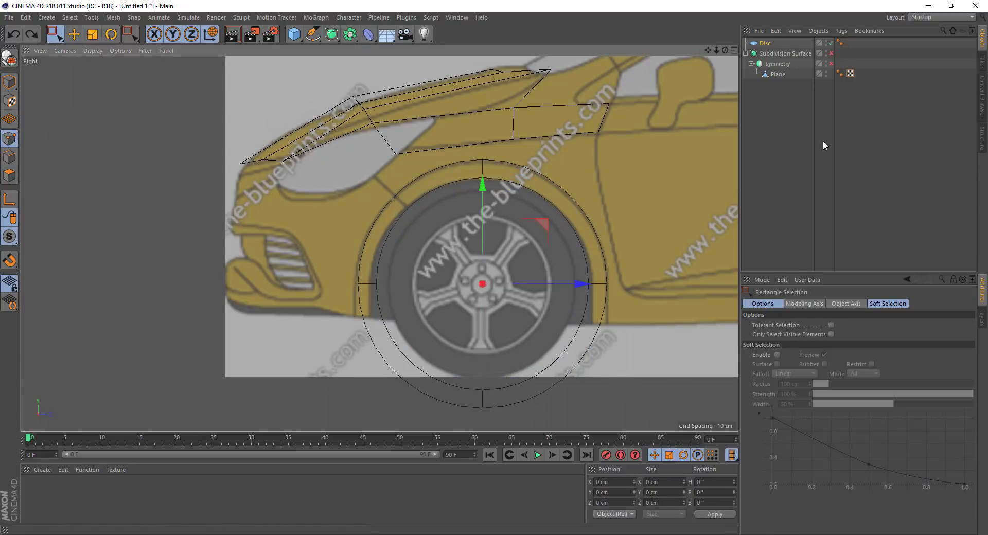
- Give the Disc 8 rotation segments, convert it, delete its lower half, and narrow the lower-left end
click(821, 356)
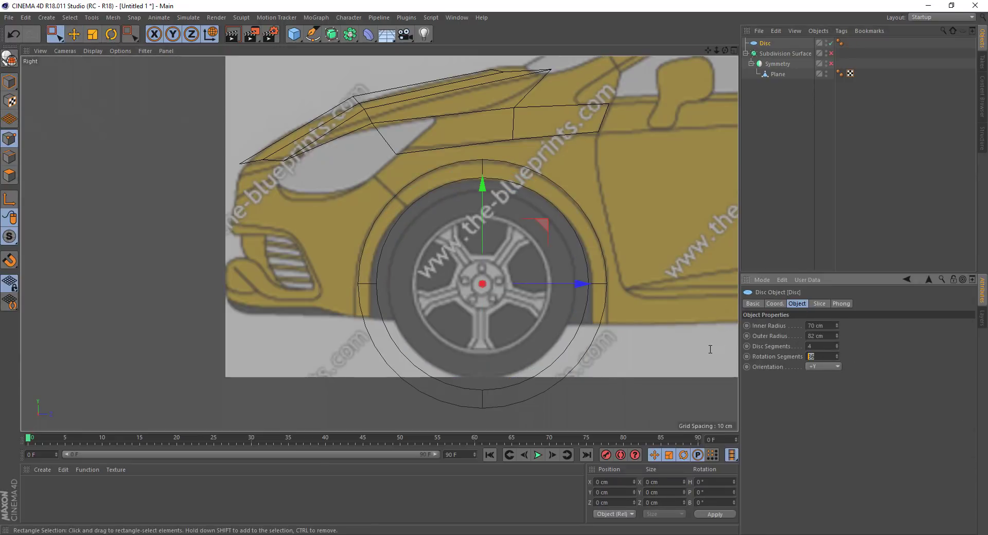
key(c)
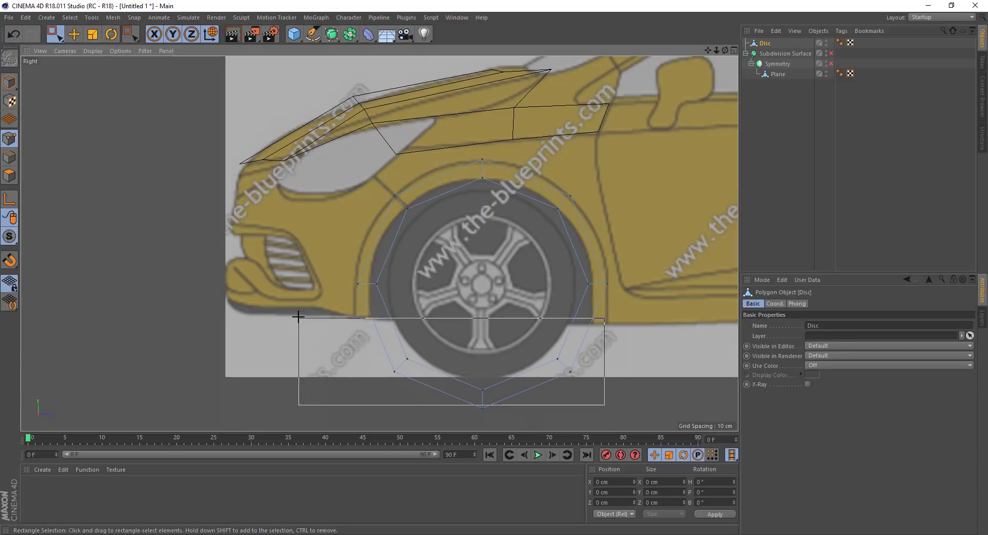
drag(597, 414, 359, 341)
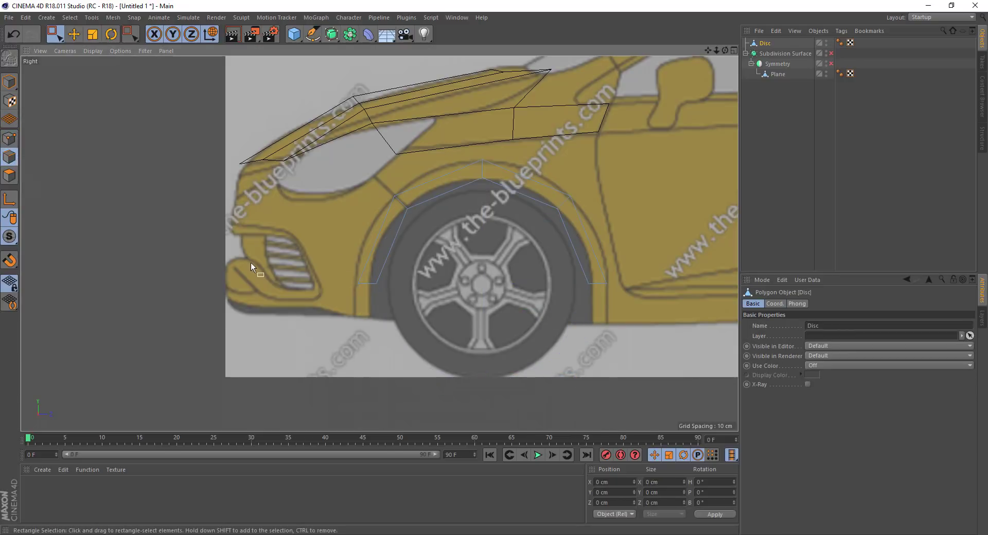
key(e)
drag(402, 285, 304, 376)
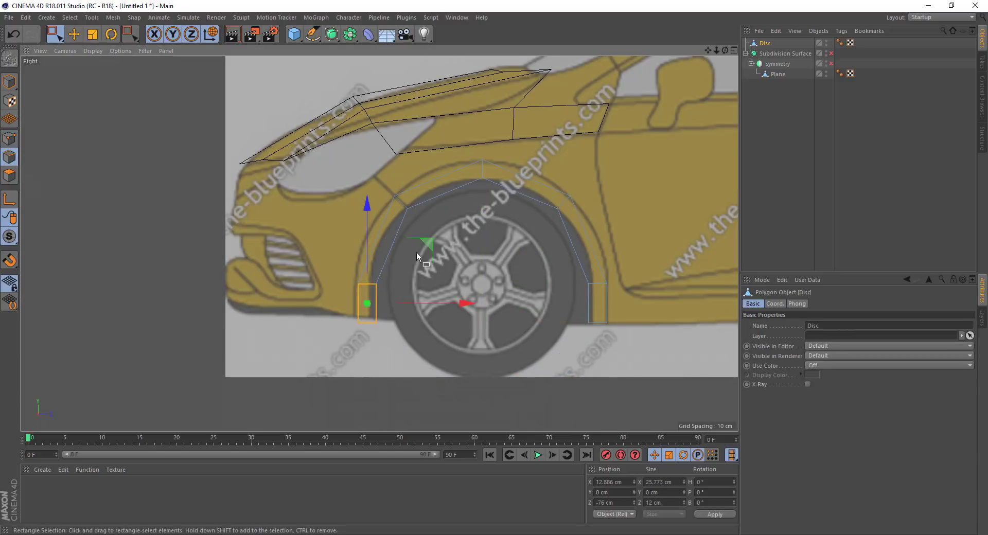
scroll(354, 276, up, 5)
key(t)
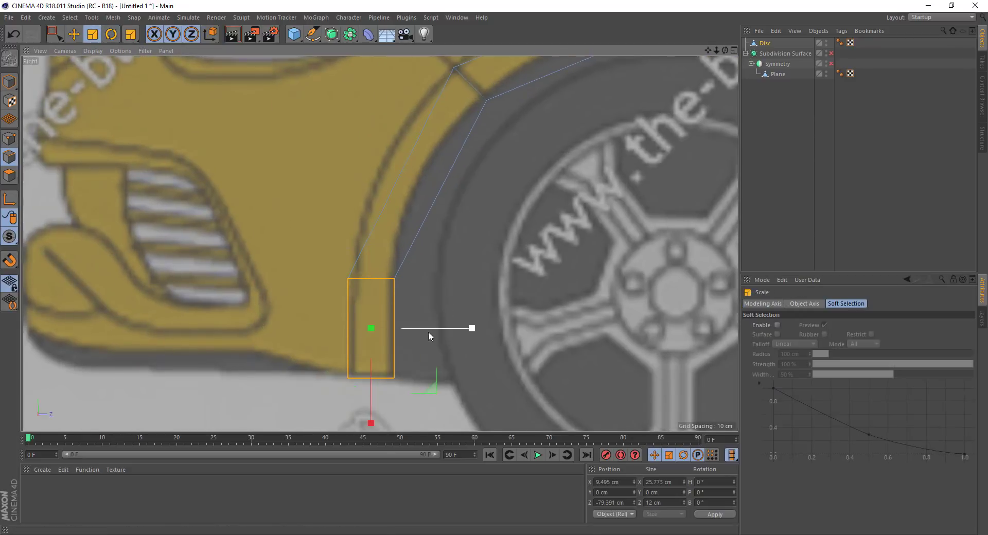
drag(433, 330, 435, 330)
scroll(539, 240, down, 3)
- Place the Disc under Symmetry with subdivision smoothing on, then select all its points
drag(766, 44, 777, 64)
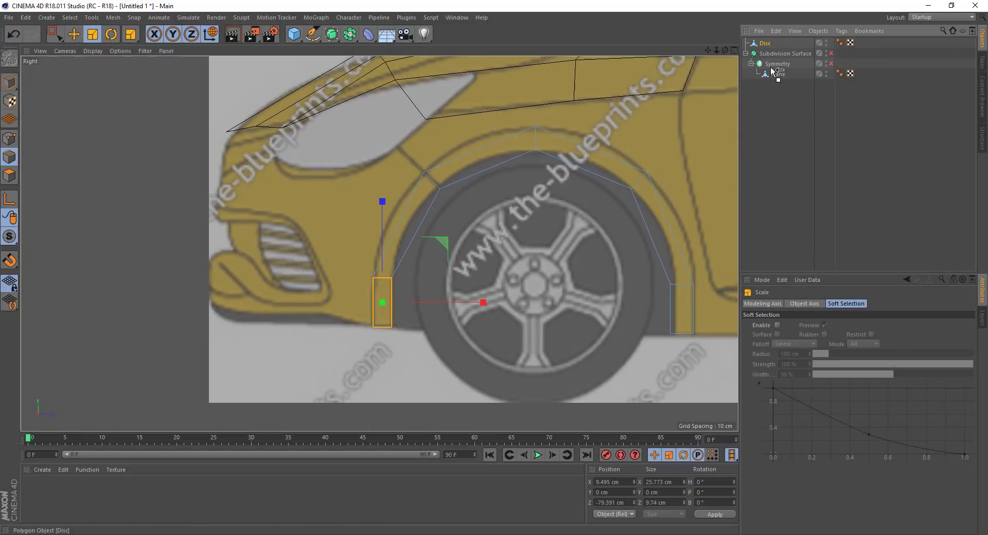
click(830, 43)
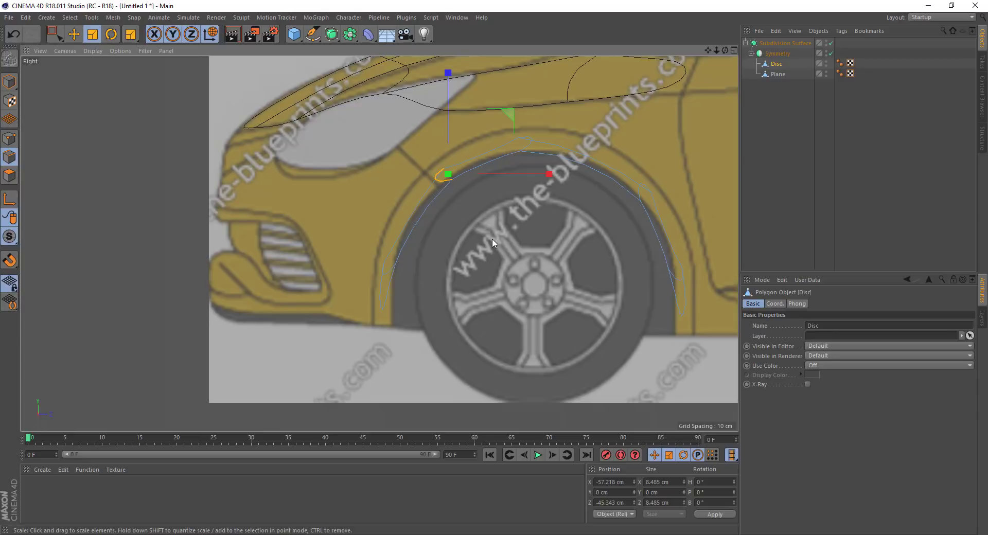
key(ctrl+z)
key(e)
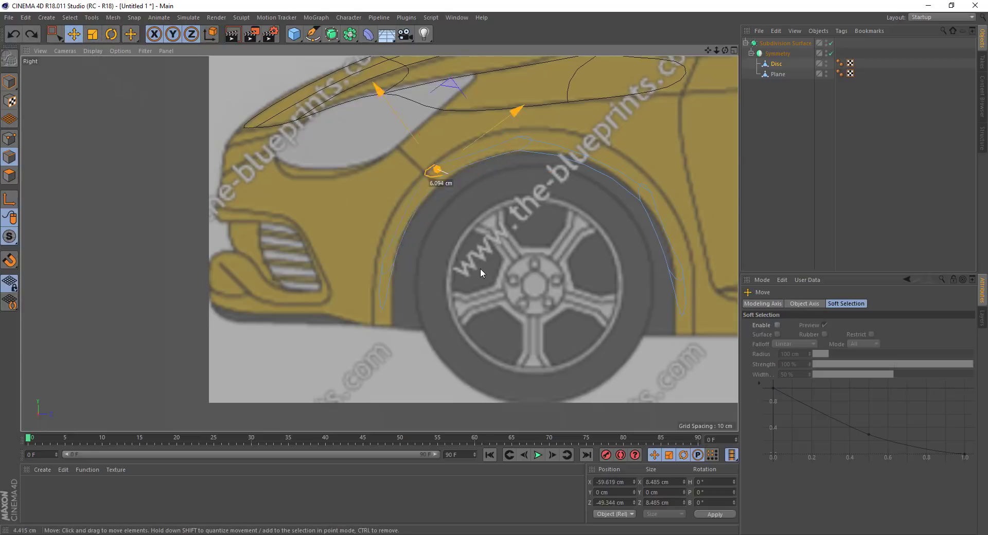
click(9, 138)
key(ctrl+a)
- Re-parent the disc under Symmetry to mirror it, then maximise the side view
right_click(298, 235)
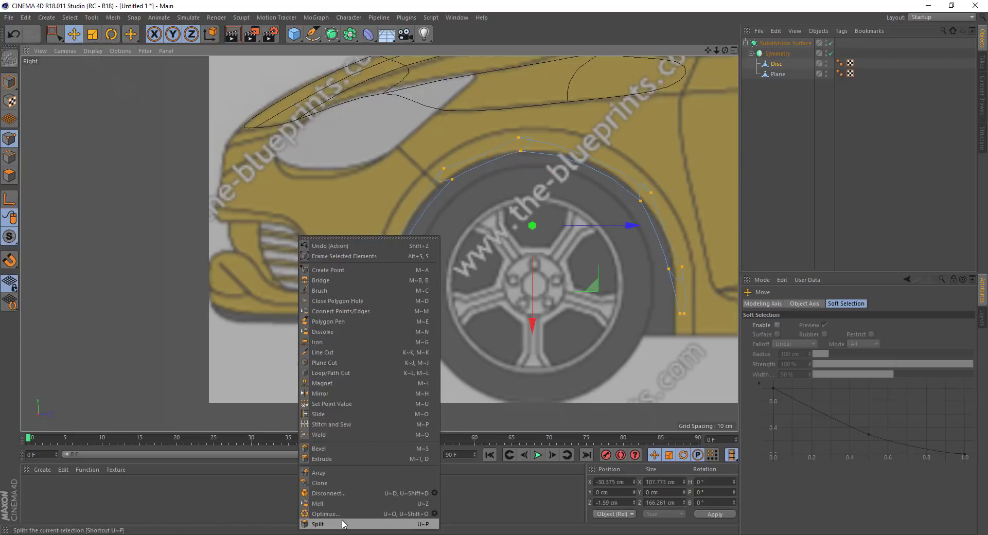
key(Escape)
key(F1)
mouse_move(338, 334)
alt+mouse_down()
mouse_move(390, 260)
mouse_move(159, 119)
mouse_move(227, 171)
mouse_move(76, 162)
alt+mouse_up()
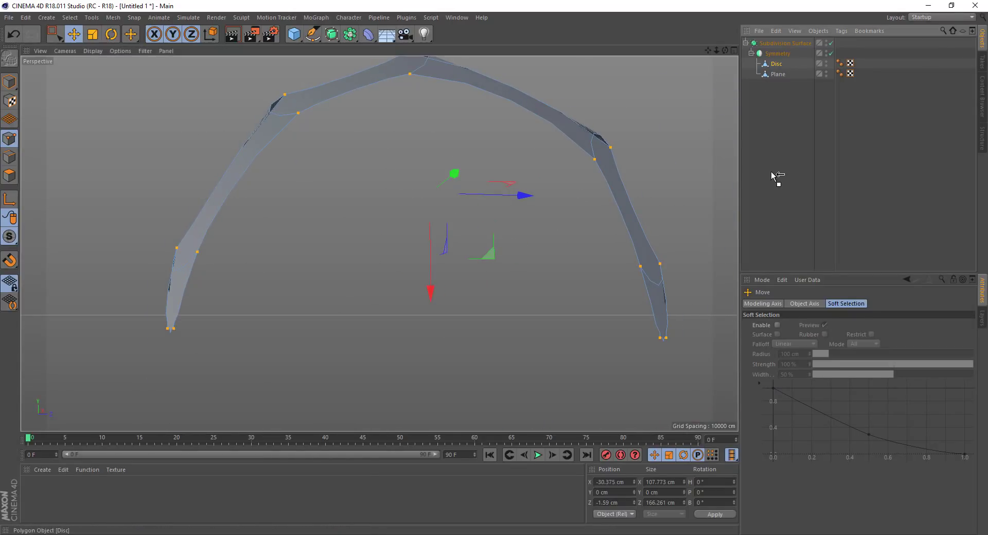
drag(779, 69, 776, 176)
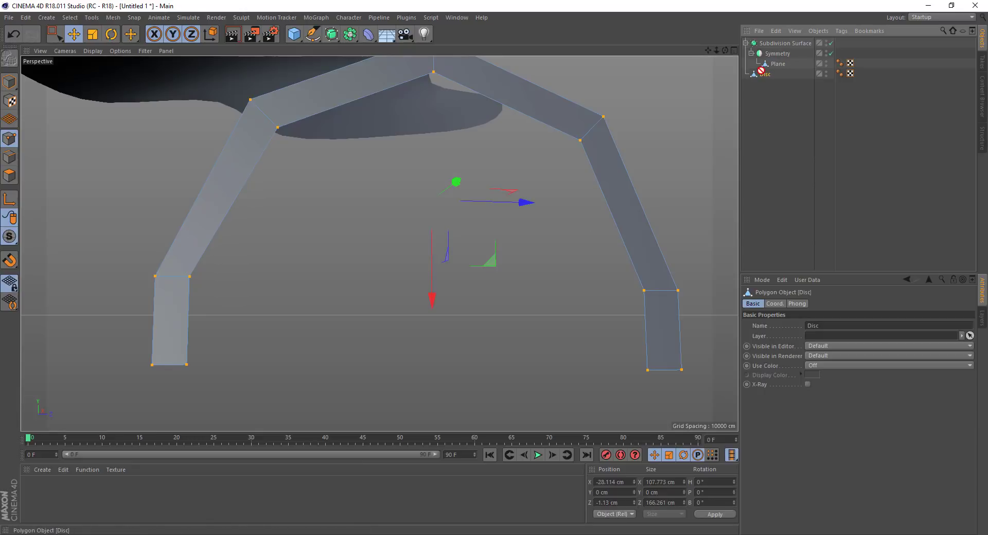
drag(777, 56, 777, 58)
mouse_move(478, 209)
alt+mouse_down()
mouse_move(478, 185)
mouse_move(481, 205)
mouse_move(666, 97)
alt+mouse_up()
middle_click(667, 92)
middle_click(376, 243)
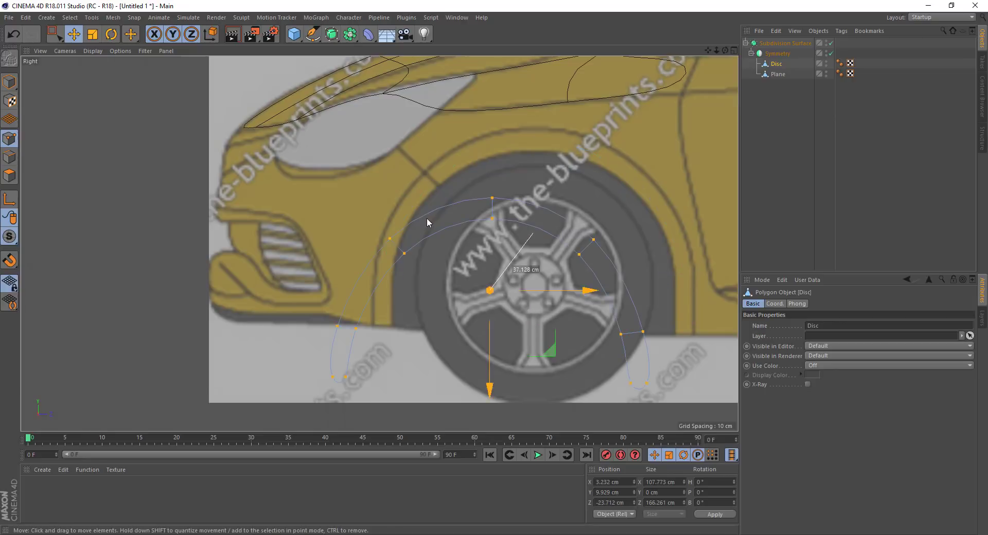
- Move the arch's top and right-side points onto the blueprint fender outline in side view
key(0)
key(e)
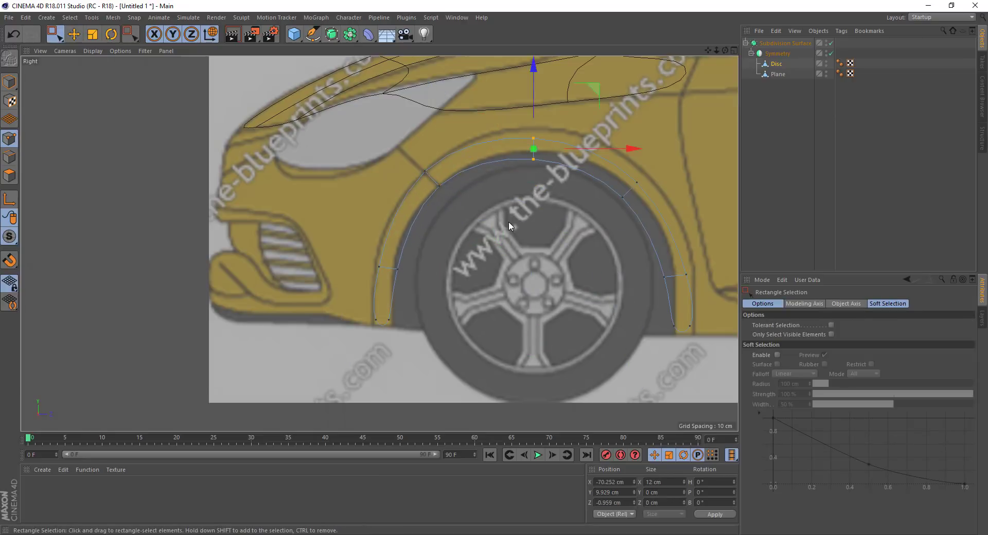
drag(508, 221, 526, 231)
drag(633, 177, 633, 185)
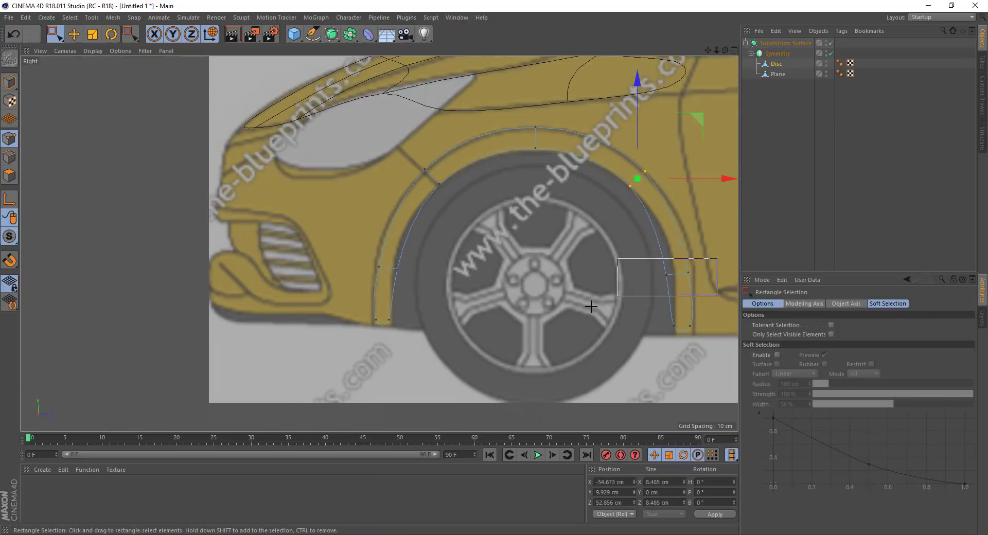
drag(686, 275, 533, 292)
click(676, 325)
key(0)
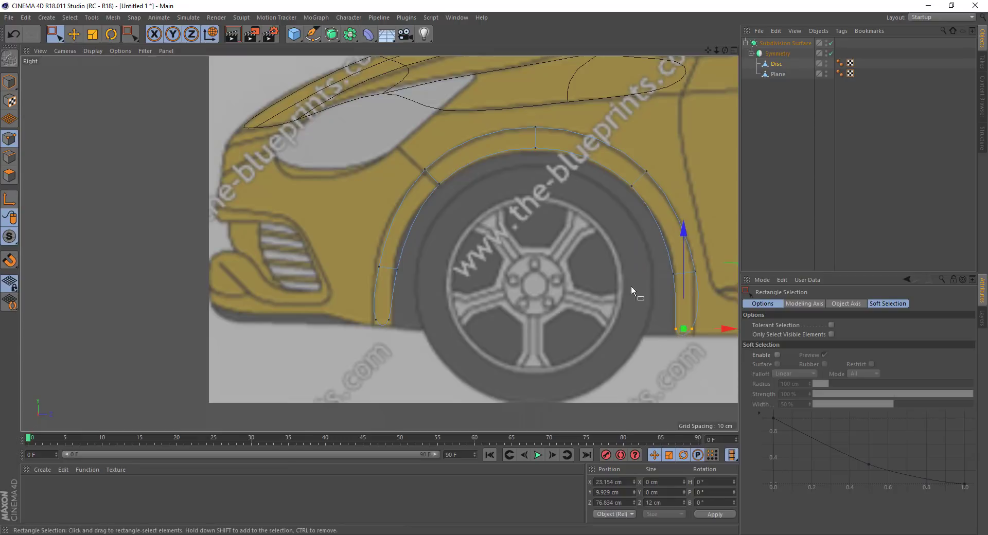
scroll(530, 278, down, 1)
alt+middle_drag(527, 276, 441, 299)
- In top view, push the arch's side points out to the car body's edge
click(774, 73)
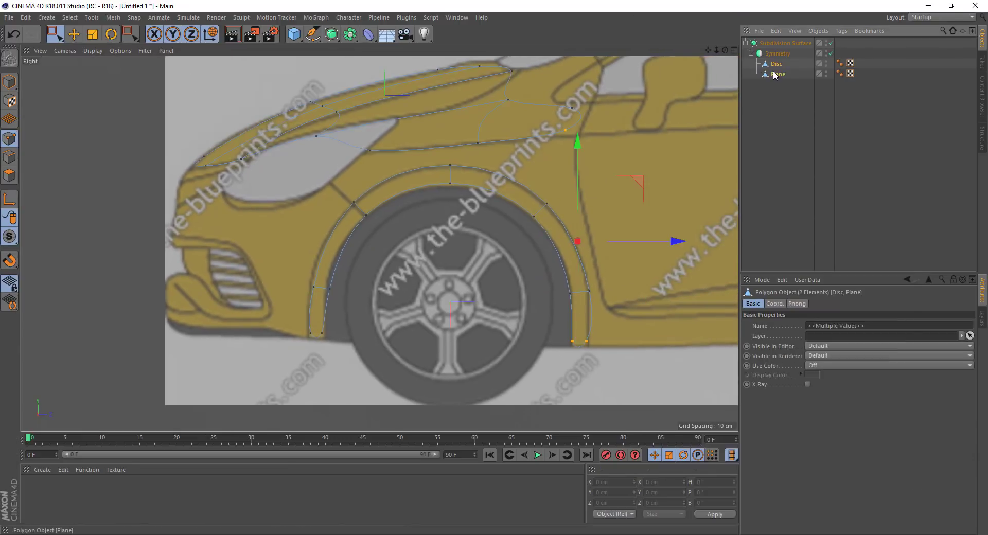
right_click(775, 73)
click(826, 439)
click(776, 63)
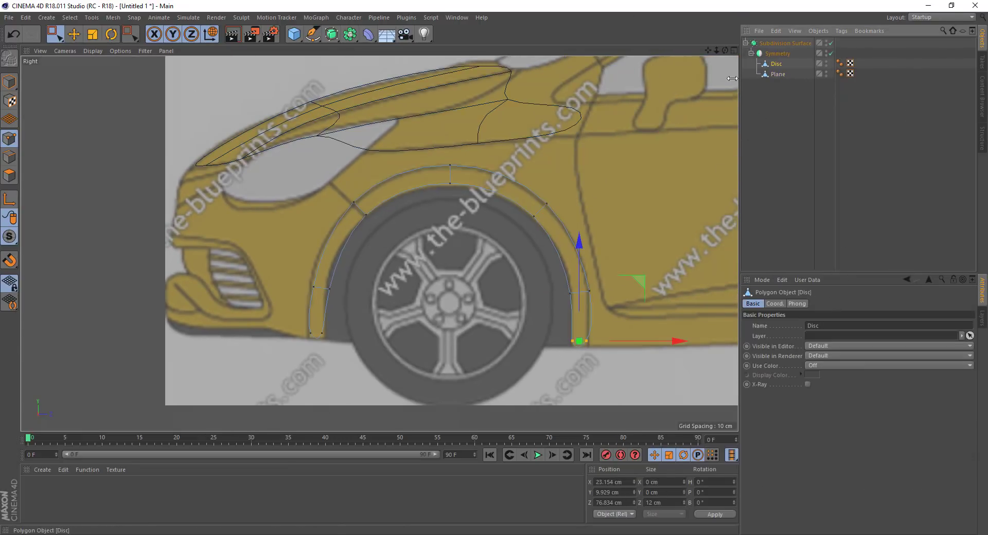
click(735, 49)
click(735, 50)
drag(431, 237, 539, 233)
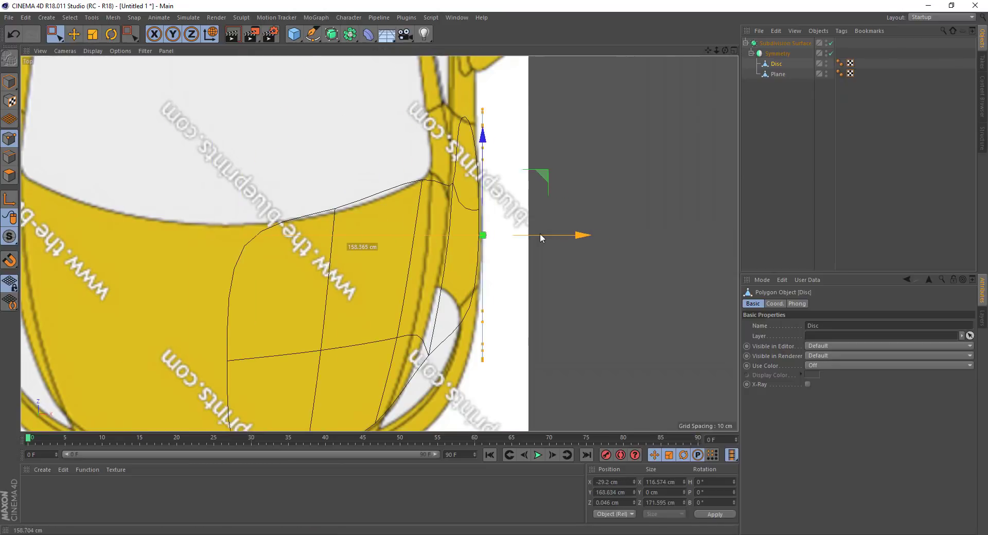
key(0)
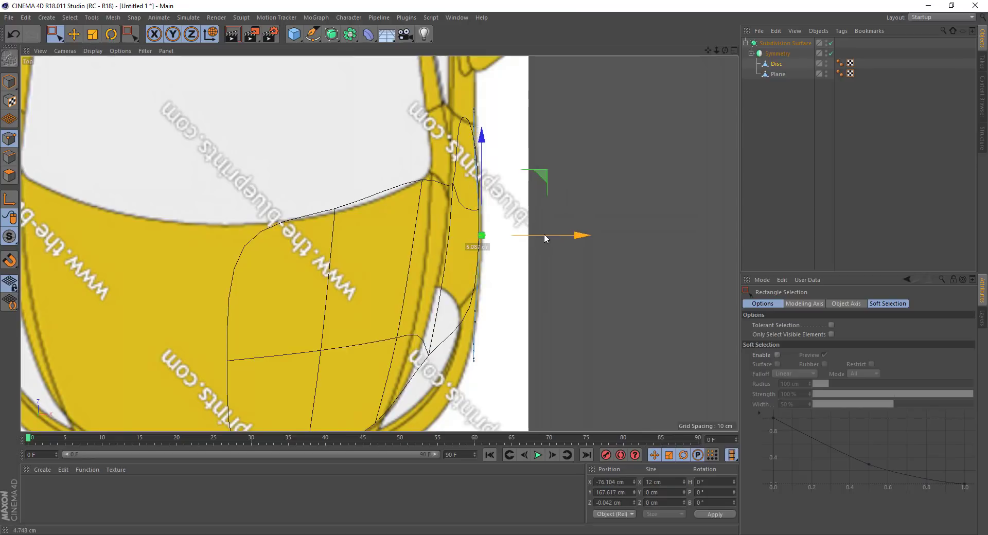
drag(574, 236, 580, 235)
drag(421, 391, 421, 392)
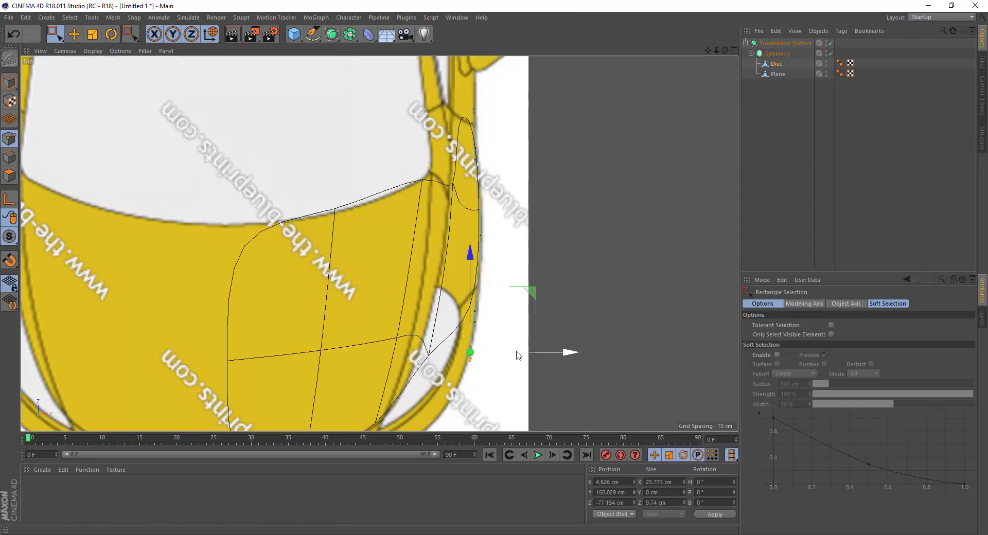
key(F1)
mouse_move(411, 282)
alt+mouse_down()
mouse_move(327, 260)
mouse_move(450, 262)
alt+mouse_up()
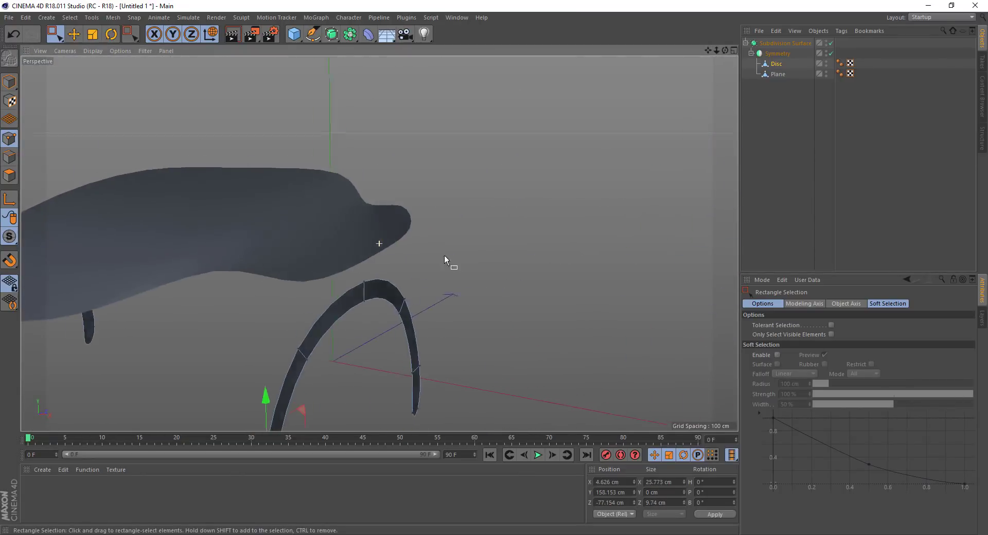
- Merge the disc and hood plane into a single Disc.1 mesh
right_click(783, 75)
click(829, 360)
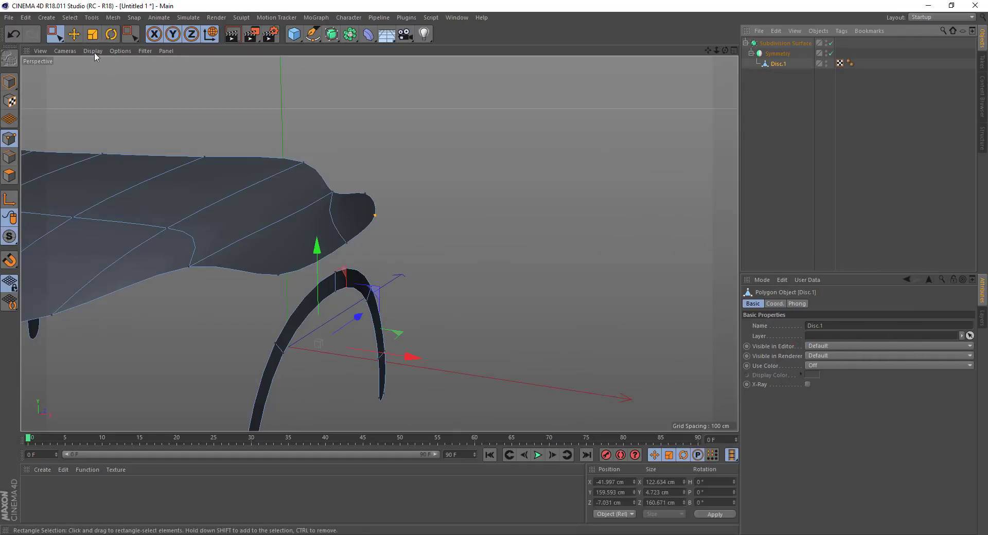
click(8, 157)
alt+drag(322, 296, 526, 221)
- Bridge the arch edge to the fender's underside and select the arch's edge loop
right_click(456, 226)
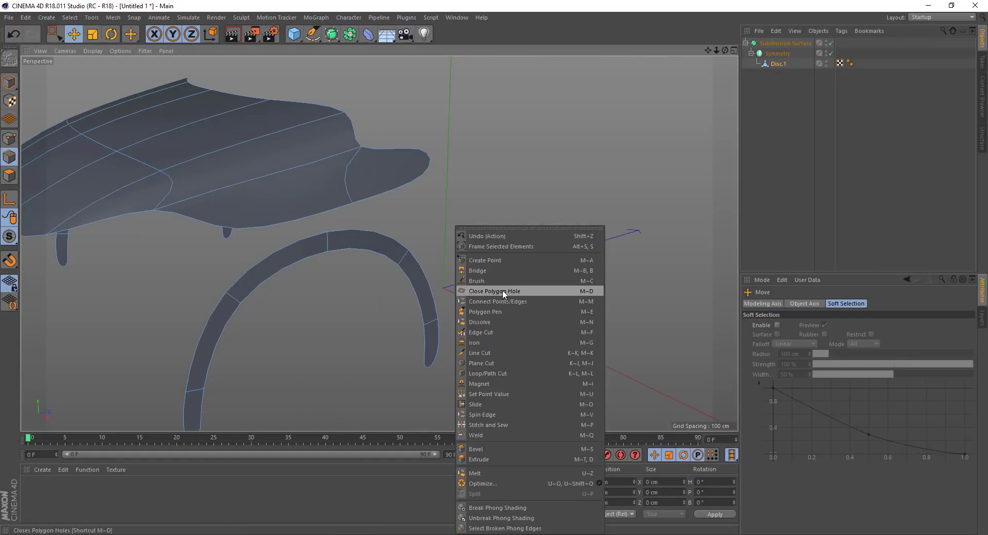
click(504, 288)
drag(324, 229, 371, 210)
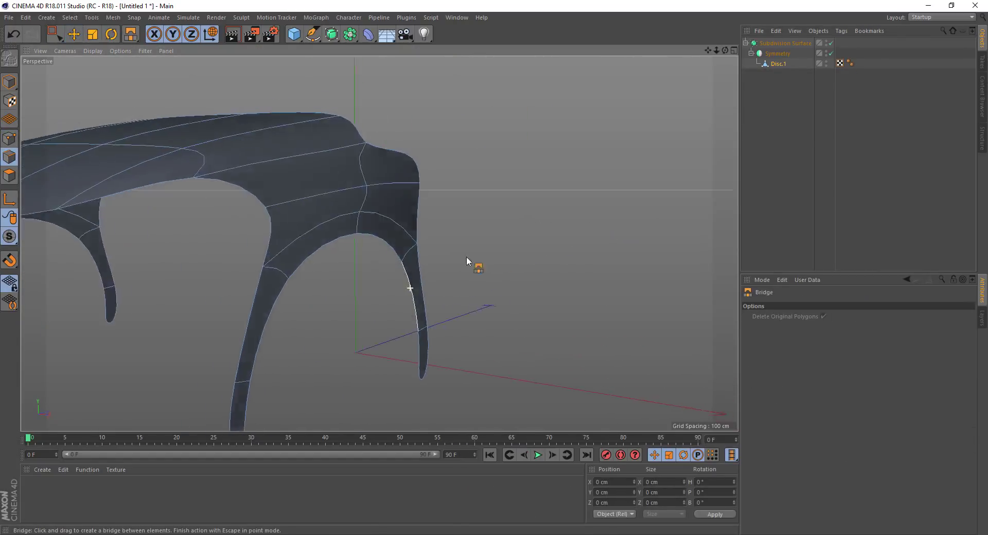
mouse_move(400, 239)
alt+mouse_down()
mouse_move(453, 265)
mouse_move(312, 267)
mouse_move(384, 310)
mouse_move(288, 316)
mouse_move(247, 300)
alt+mouse_up()
key(e)
double_click(355, 248)
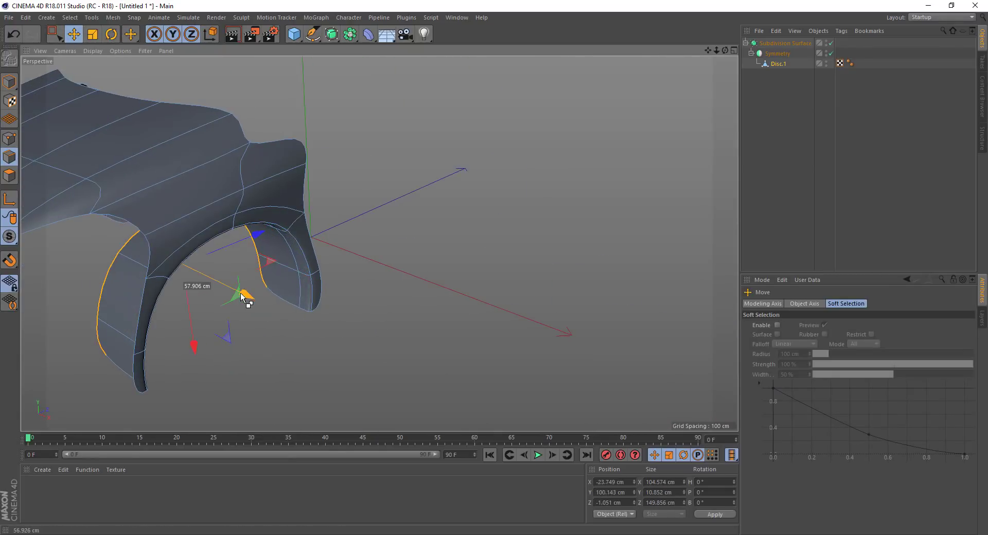
- Add a loop cut near the bottom of the wheel-arch flap
key(k)
key(l)
click(323, 304)
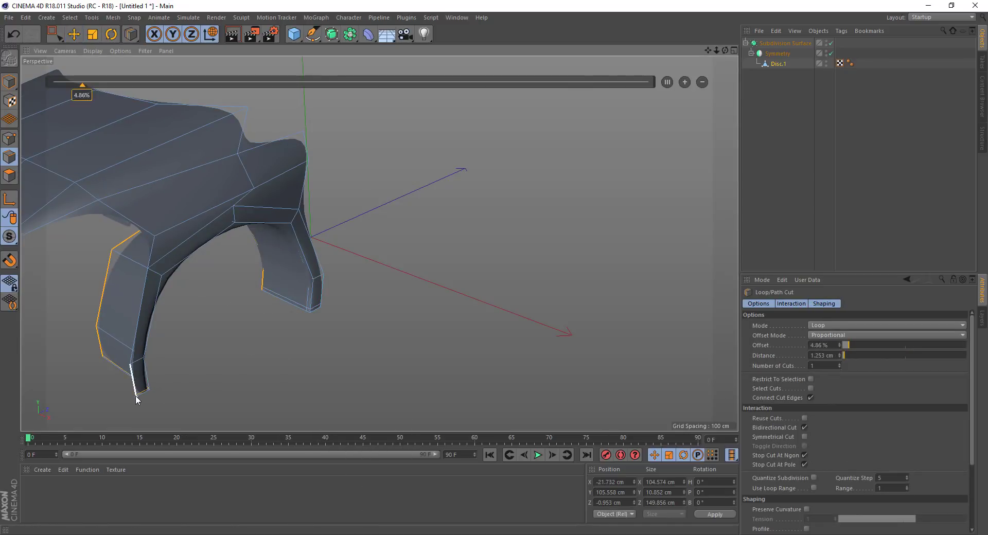
scroll(365, 322, down, 5)
mouse_move(352, 206)
alt+mouse_down()
mouse_move(418, 172)
mouse_move(331, 203)
mouse_move(280, 169)
mouse_move(275, 236)
mouse_move(419, 158)
mouse_move(405, 193)
mouse_move(378, 209)
alt+mouse_up()
click(379, 209)
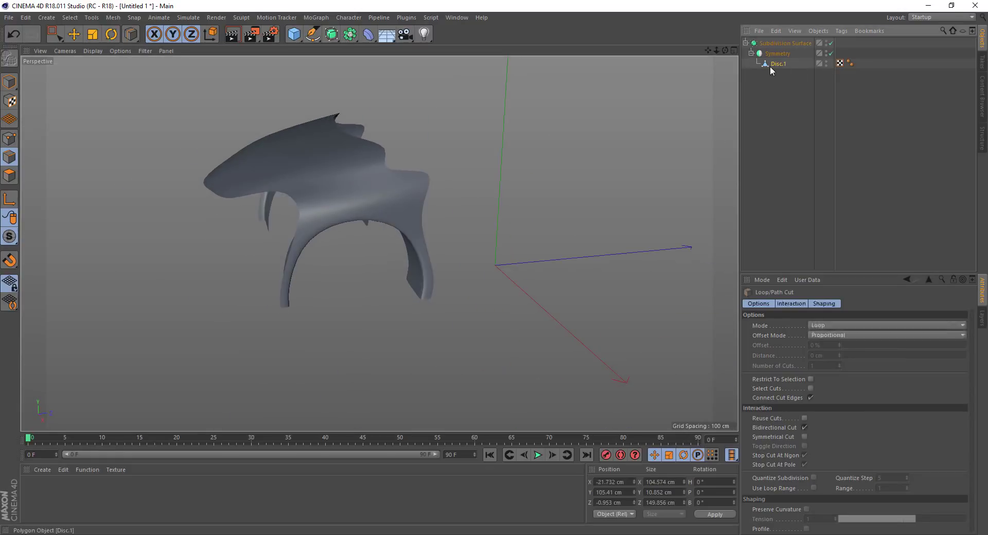
- Add a second loop cut near the other leg's bottom end and reselect the fender
click(75, 34)
scroll(335, 294, up, 3)
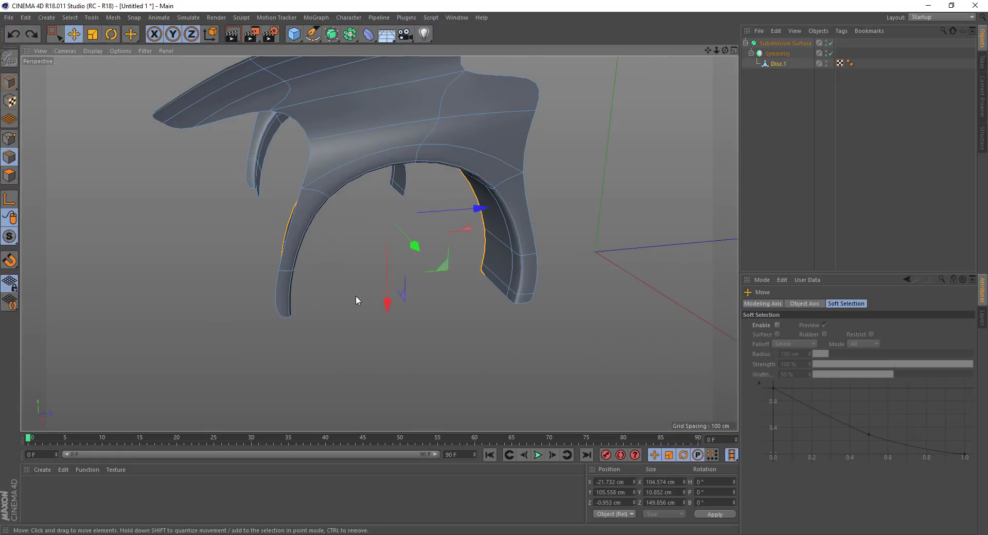
right_click(356, 295)
click(375, 404)
scroll(338, 335, up, 3)
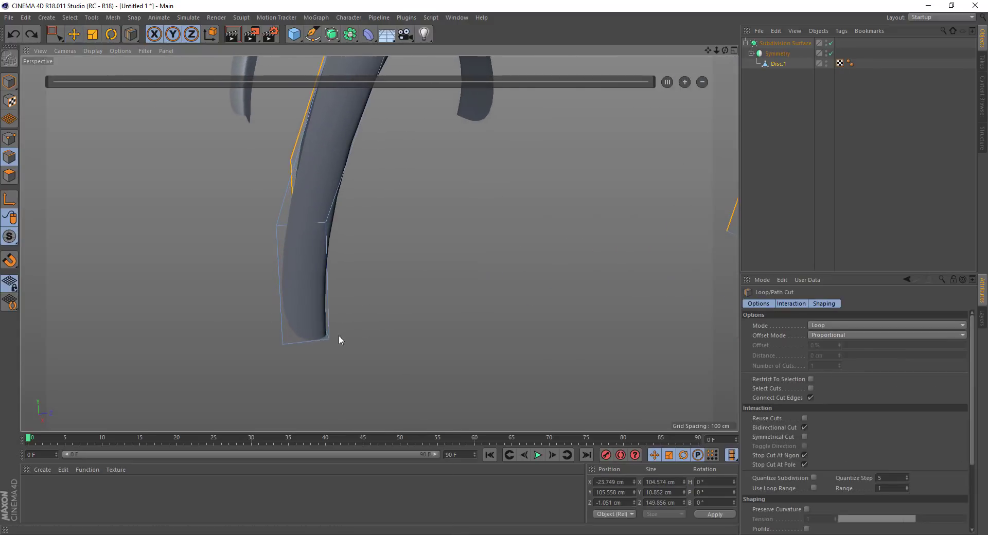
click(324, 340)
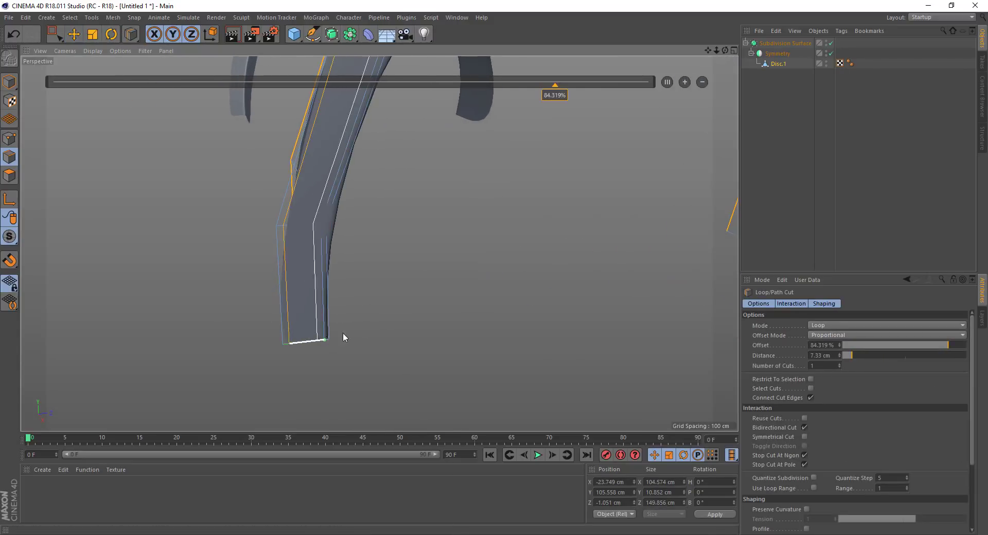
scroll(309, 335, down, 5)
mouse_move(287, 337)
alt+mouse_down()
mouse_move(621, 202)
mouse_move(550, 258)
mouse_move(500, 336)
mouse_move(591, 223)
mouse_move(517, 228)
alt+mouse_up()
click(517, 230)
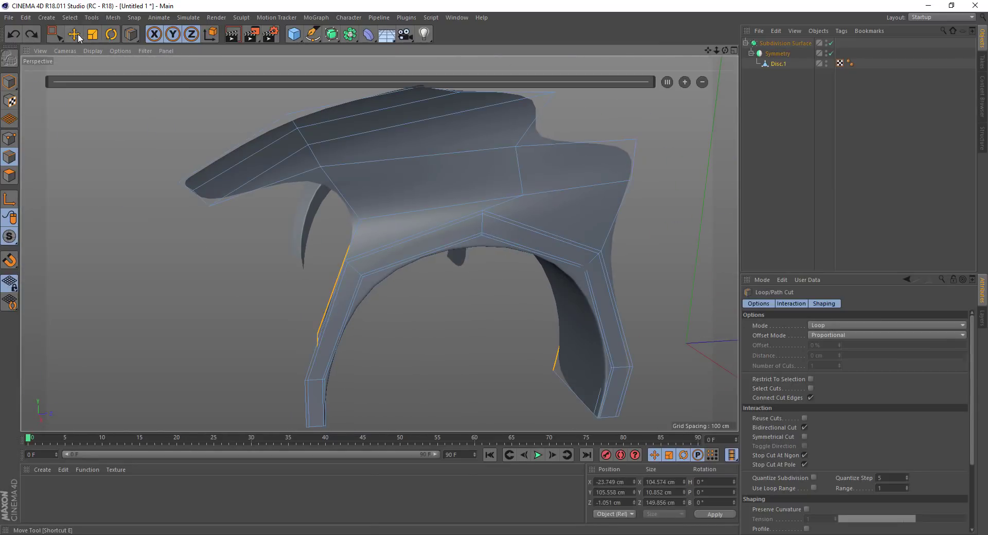
- Raise the selected arch edge loop and inspect the fender in perspective
key(e)
click(734, 50)
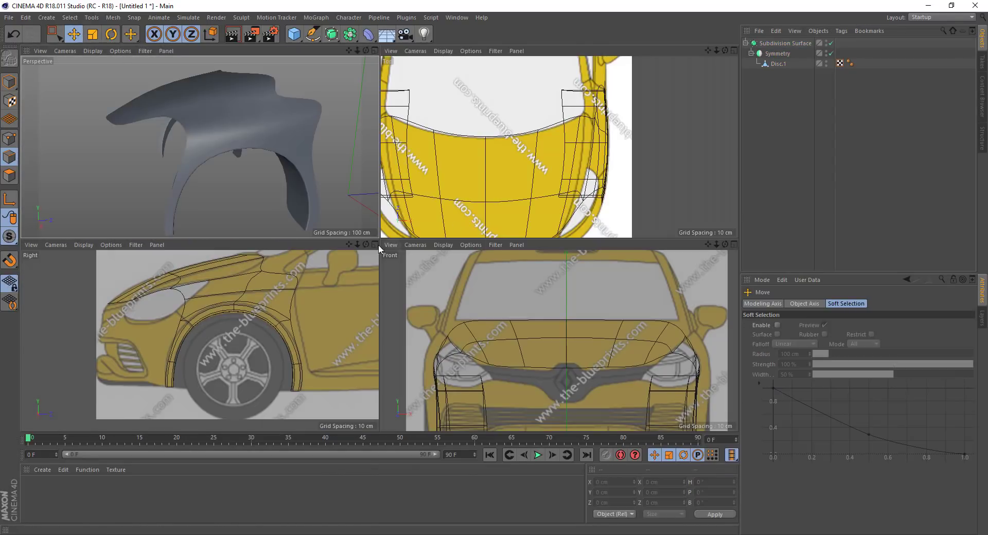
click(499, 134)
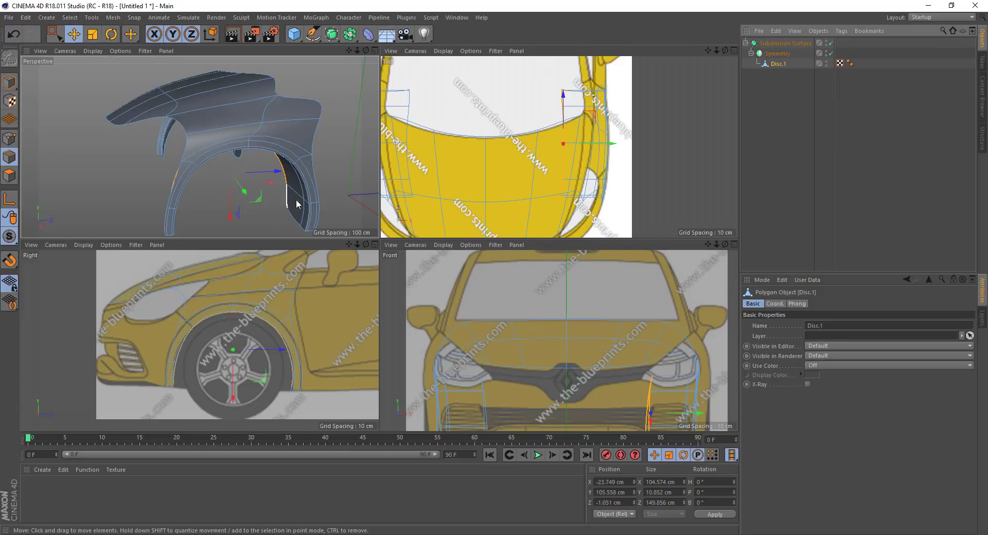
drag(297, 204, 306, 216)
middle_click(374, 58)
mouse_move(443, 183)
alt+mouse_down()
mouse_move(512, 165)
mouse_move(509, 246)
mouse_move(741, 238)
alt+mouse_up()
click(744, 238)
alt+drag(557, 243, 771, 69)
click(777, 63)
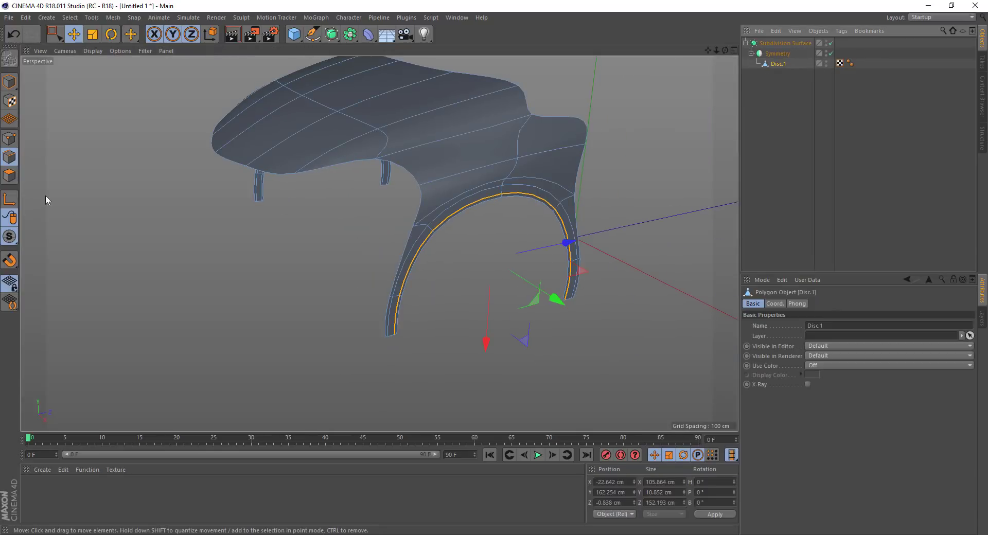
click(737, 51)
- With Subdivision Surface off, move the rear arch edge onto the side blueprint line
click(376, 244)
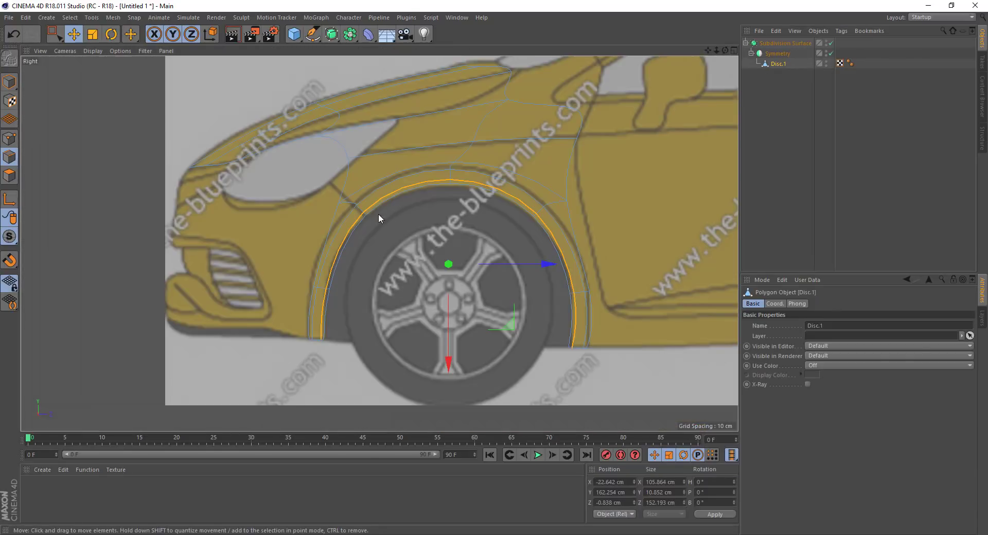
click(570, 230)
alt+middle_drag(600, 243, 478, 242)
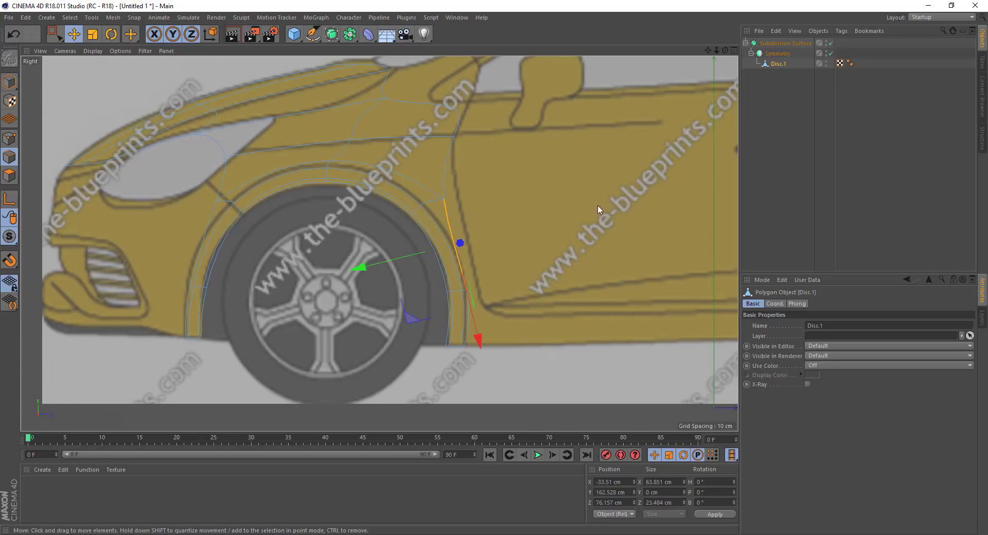
click(831, 43)
drag(392, 267, 487, 297)
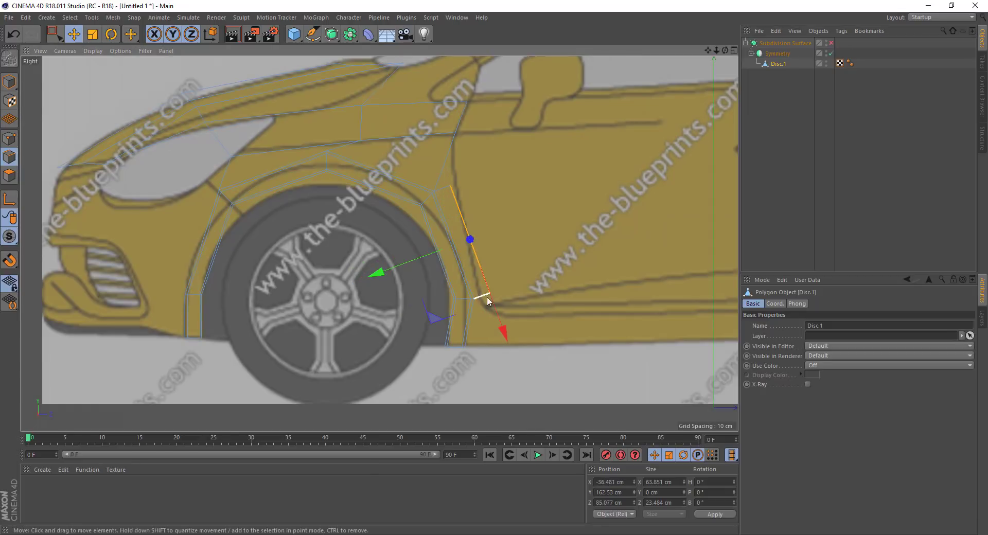
- Shift the vertical edge behind the arch right toward the blueprint line
click(10, 138)
scroll(470, 277, up, 5)
click(482, 309)
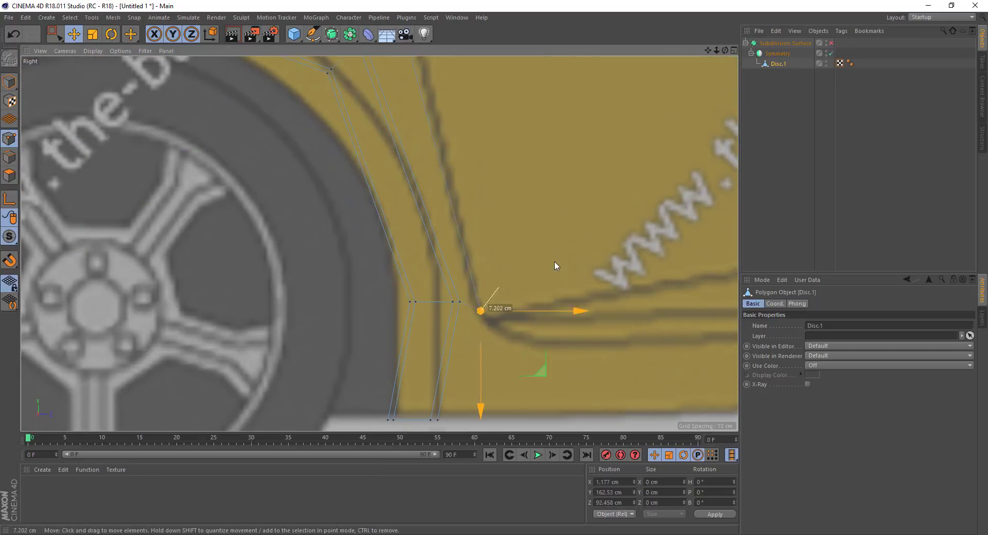
key(ctrl+z)
click(455, 348)
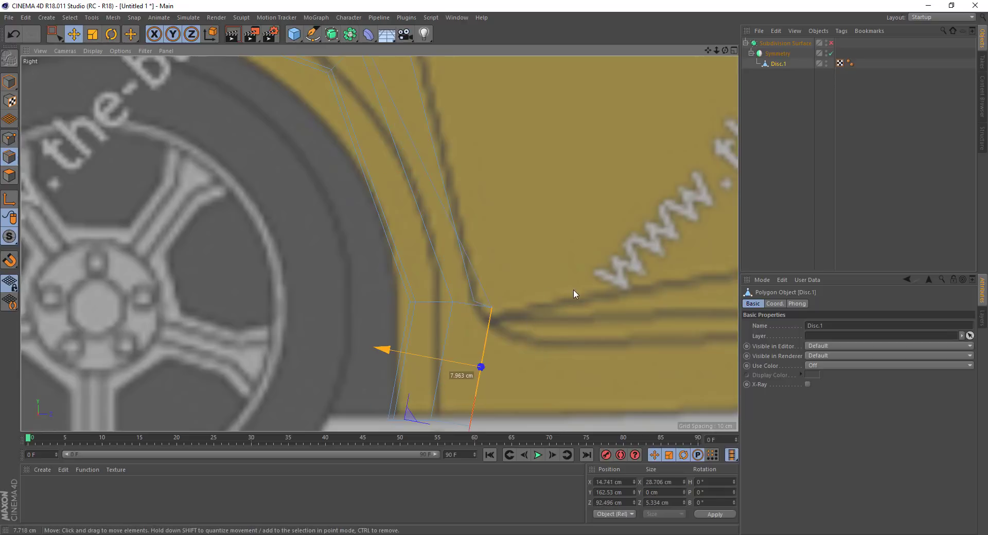
drag(567, 294, 578, 292)
- Weld the edge's top point onto the bottom vertex
click(9, 138)
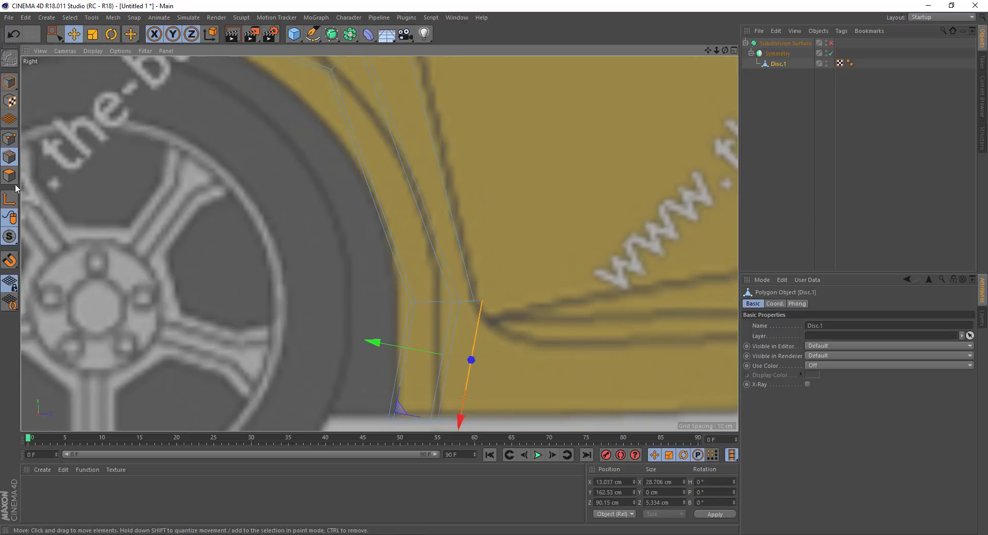
key(0)
right_click(518, 287)
click(538, 446)
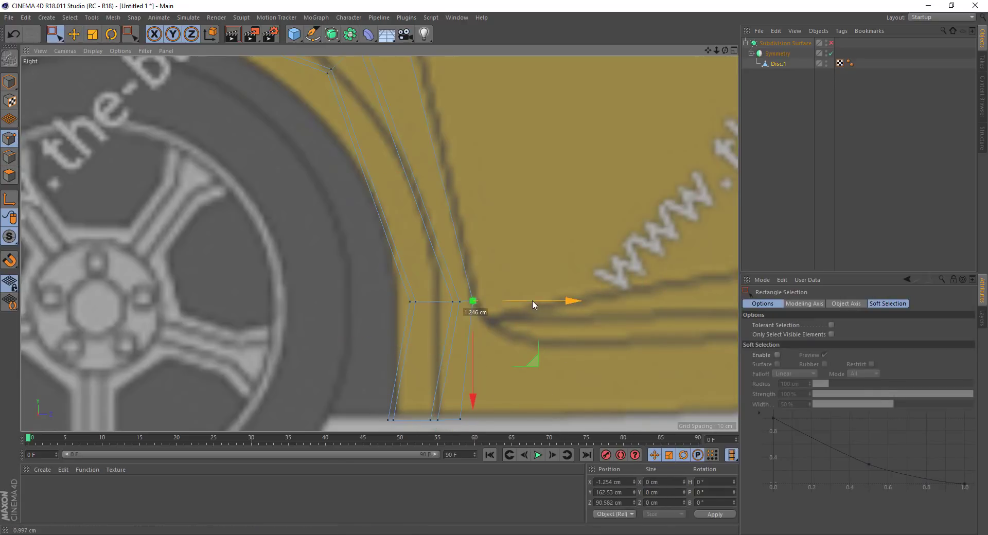
click(459, 418)
- Nudge a point about 4.4 cm and select the edge behind the arch
scroll(436, 208, down, 5)
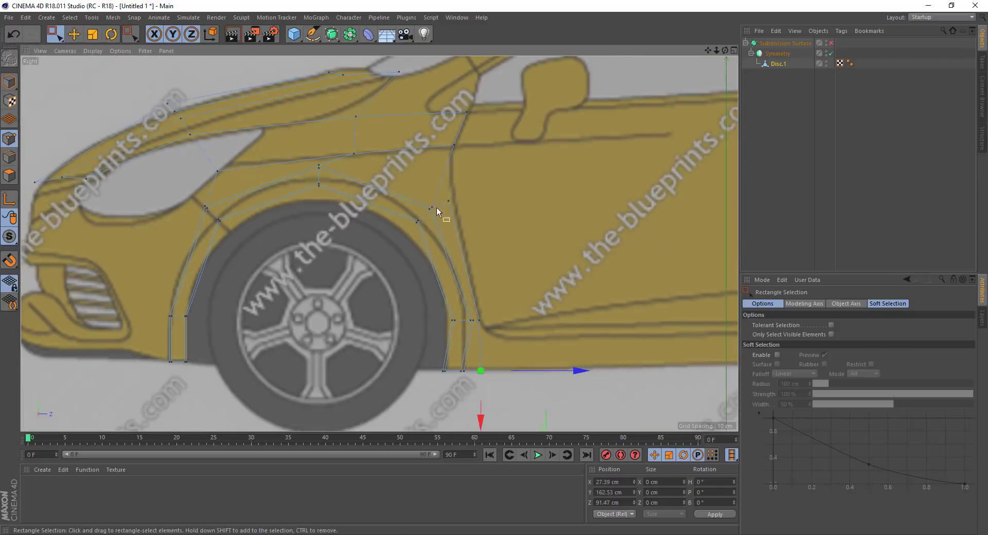
scroll(461, 265, up, 4)
key(e)
drag(494, 216, 503, 224)
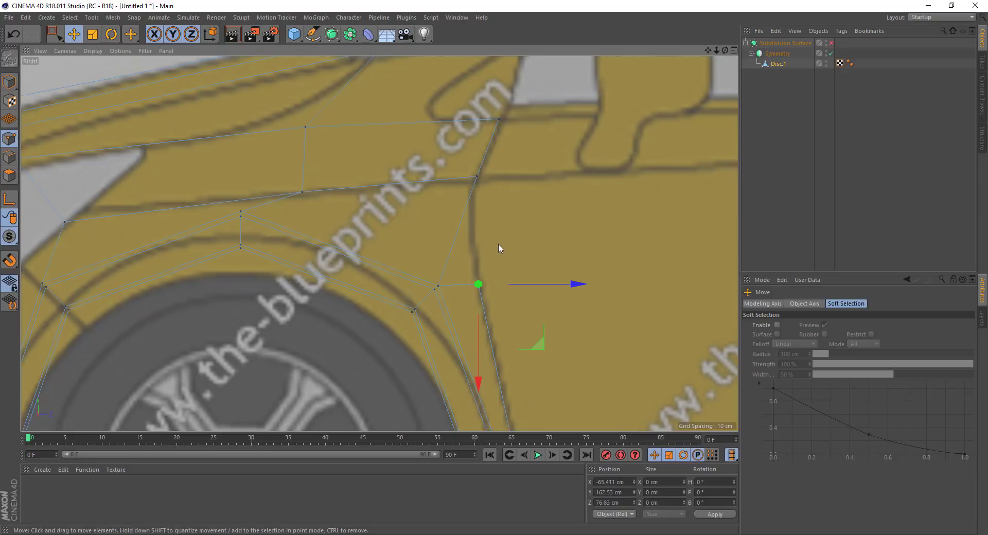
click(477, 177)
key(Return)
click(462, 237)
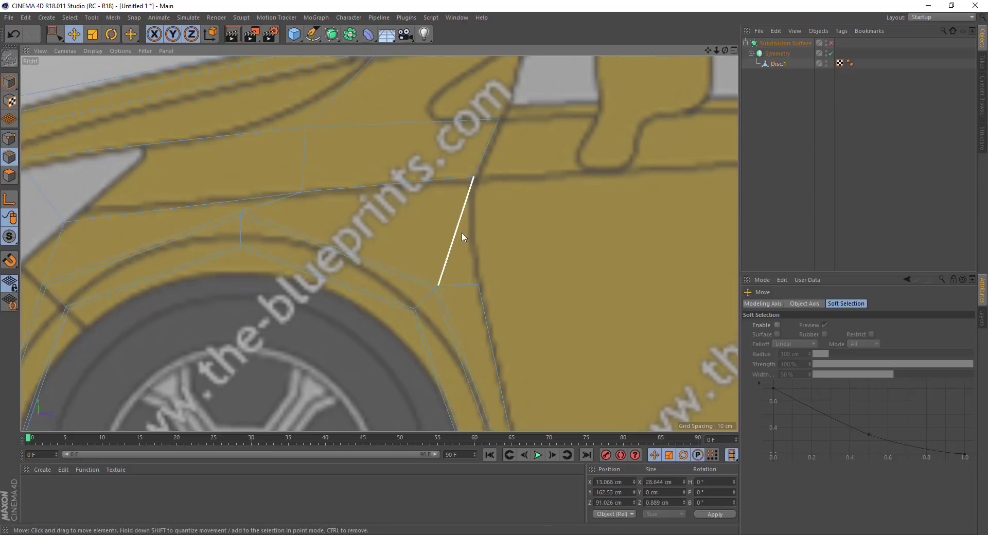
- Create a point on that edge and bridge it to close the rear panel
right_click(532, 226)
click(556, 269)
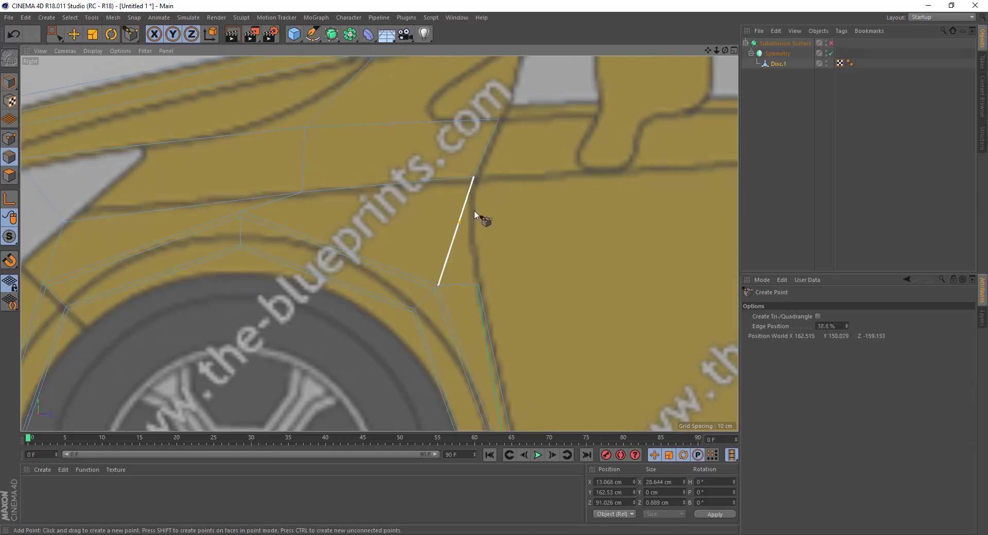
right_click(472, 283)
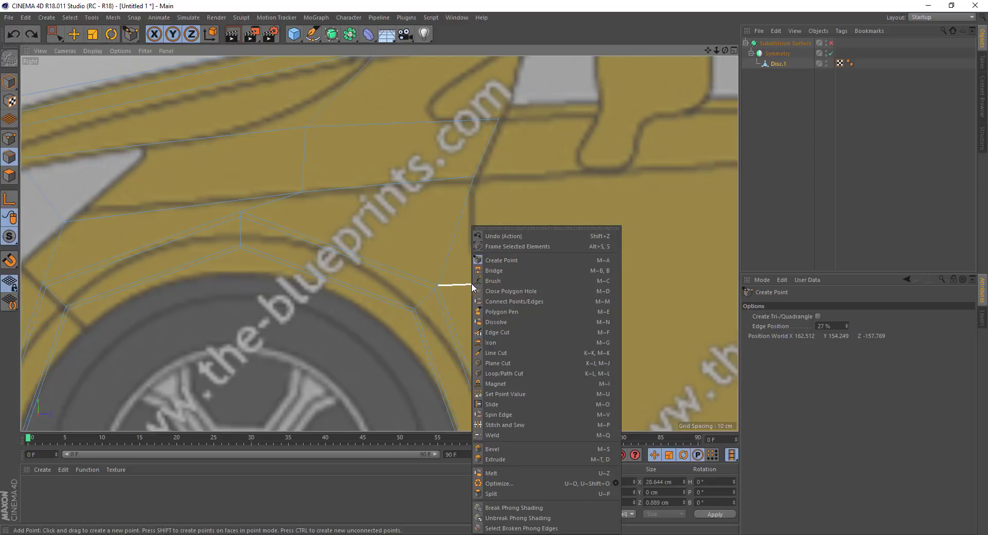
click(492, 245)
scroll(497, 265, down, 5)
scroll(480, 268, down, 3)
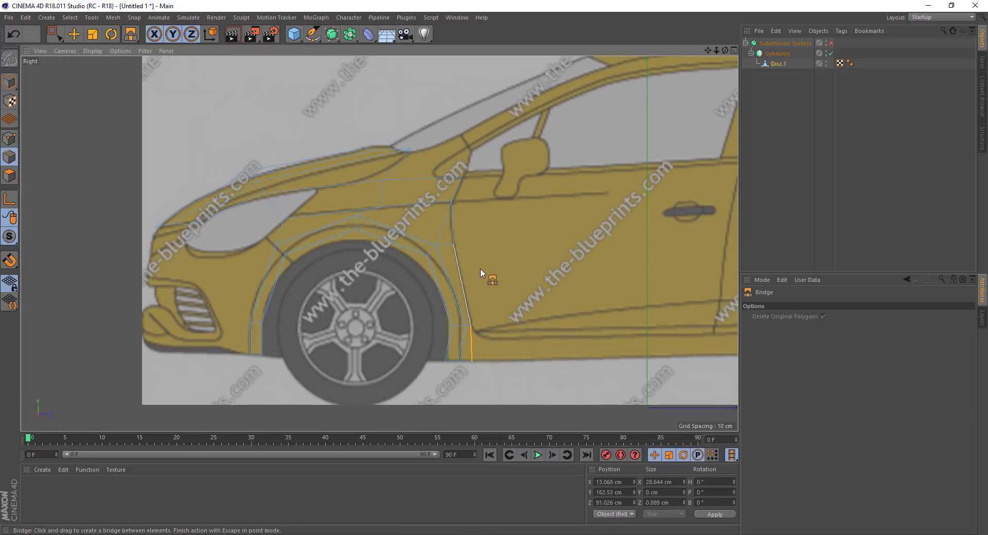
click(74, 34)
- Inspect the unsmoothed fender in perspective, then switch to the top view
key(F1)
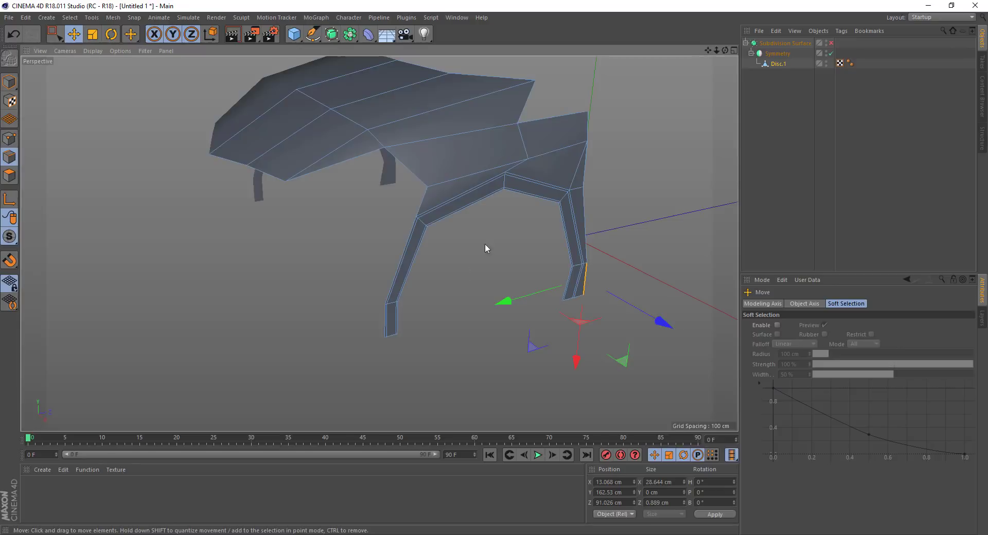
mouse_move(485, 244)
alt+mouse_down()
mouse_move(559, 177)
mouse_move(397, 208)
alt+mouse_up()
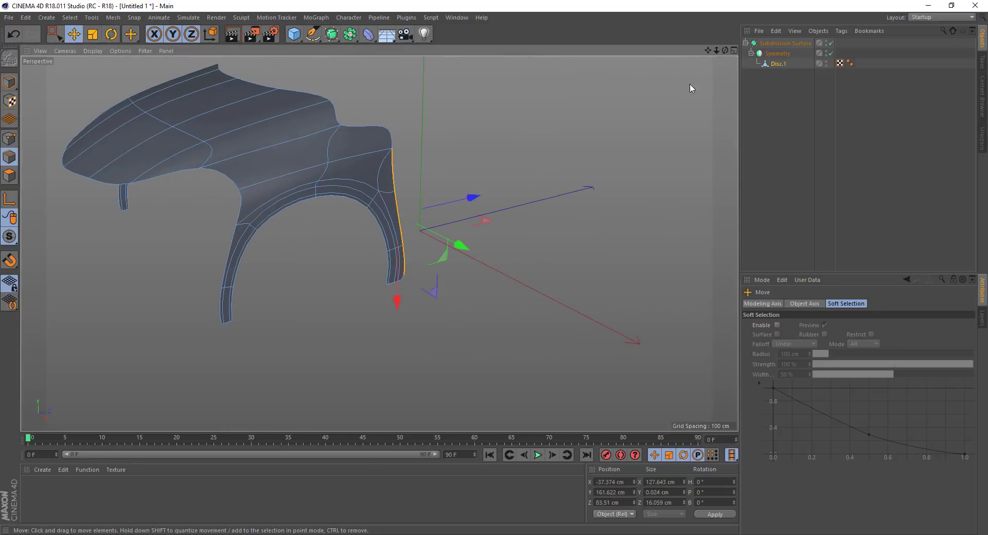
key(F2)
scroll(437, 205, up, 3)
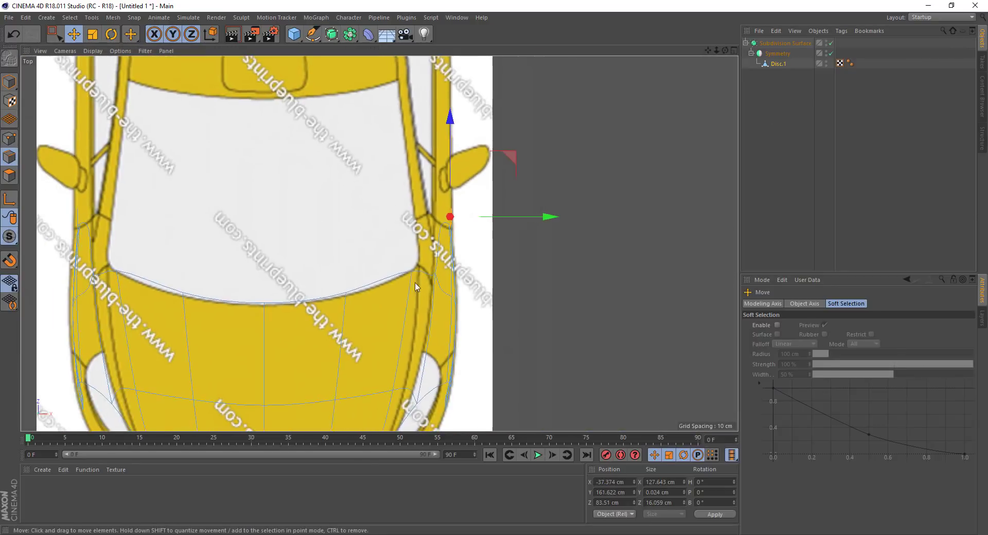
alt+middle_drag(417, 286, 431, 221)
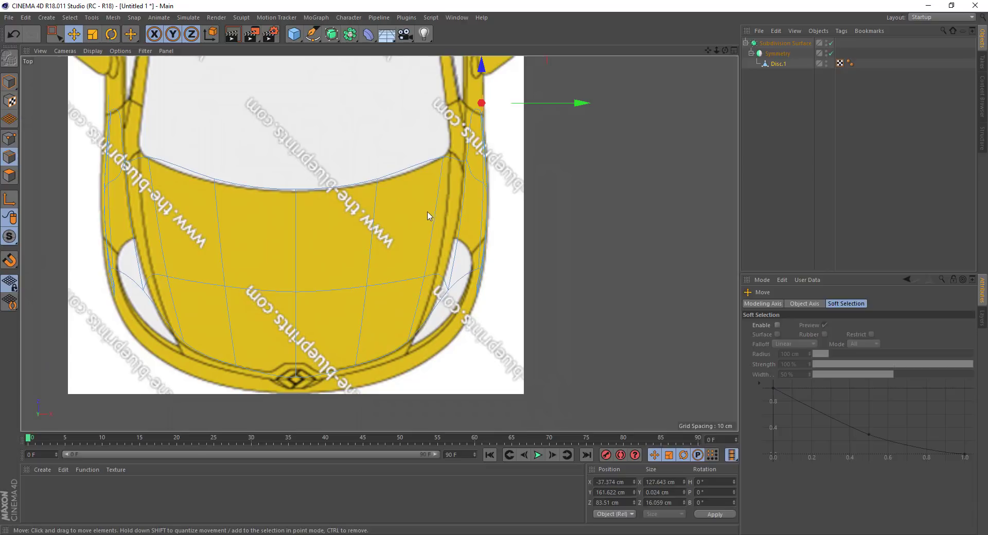
key(F5)
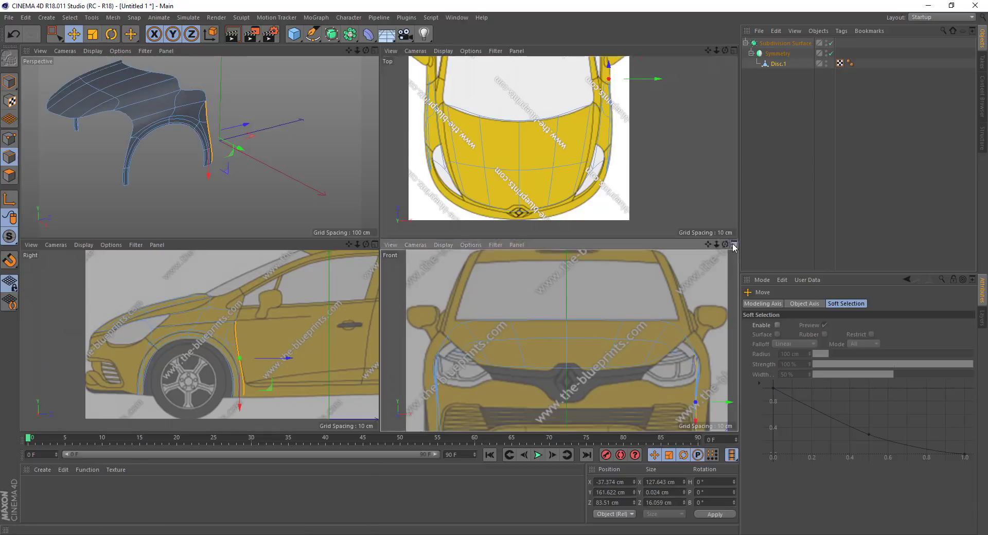
key(F4)
click(768, 150)
scroll(495, 234, down, 3)
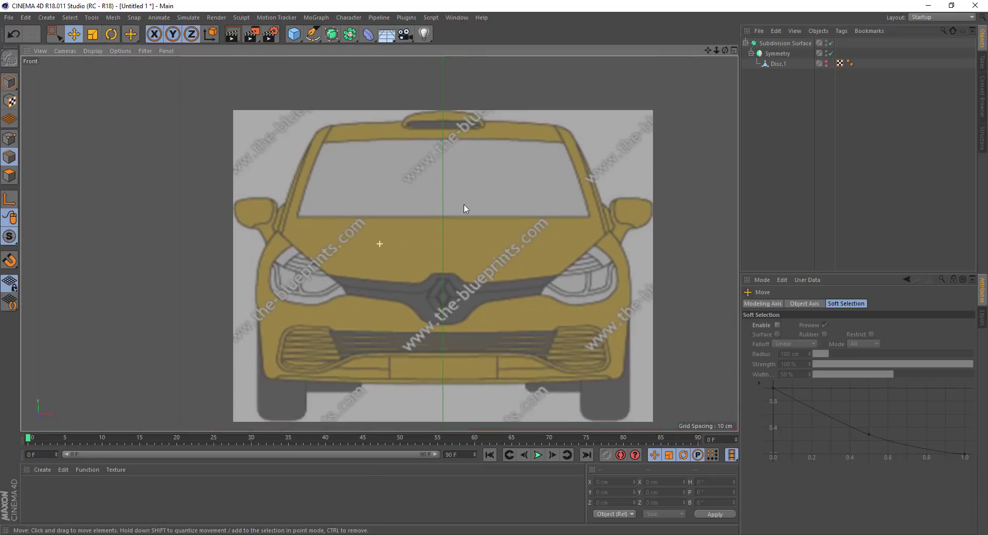
alt+middle_drag(495, 234, 425, 159)
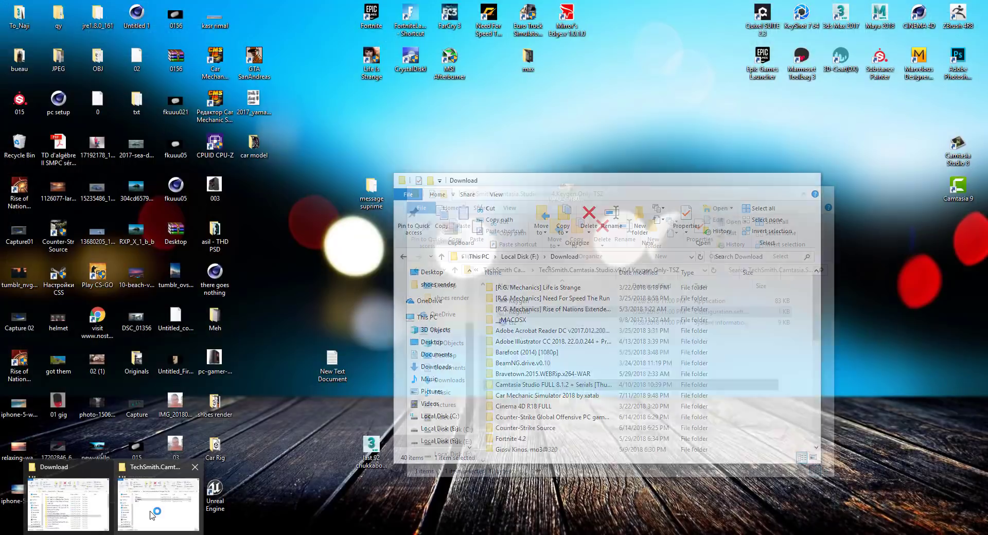
- Browse the Desktop in File Explorer with Medium icons and open the car model folder
click(159, 496)
click(445, 355)
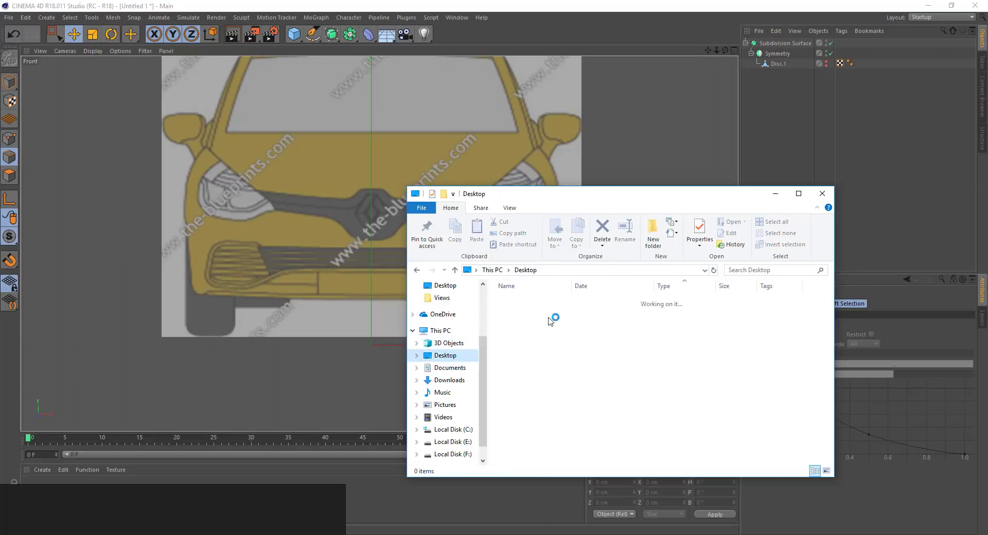
click(509, 208)
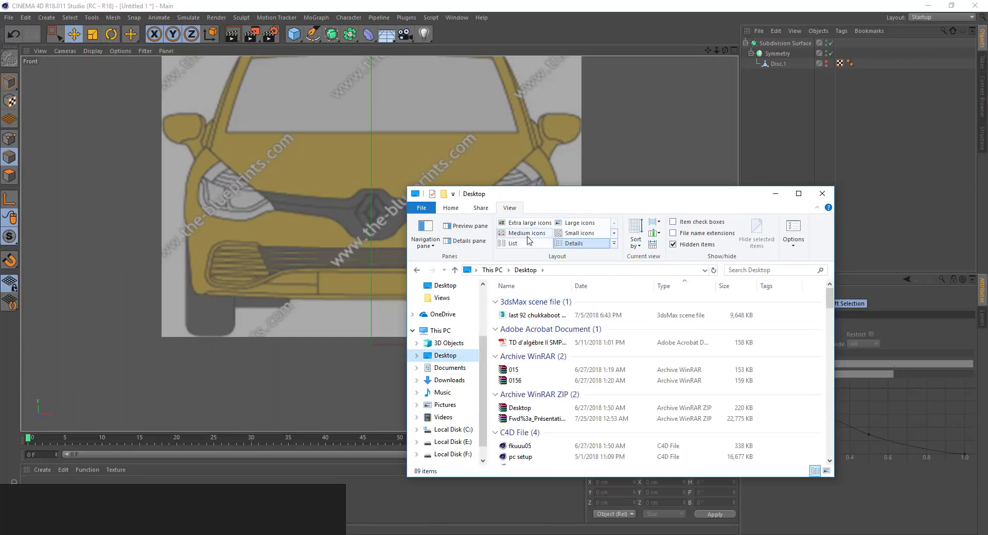
click(536, 236)
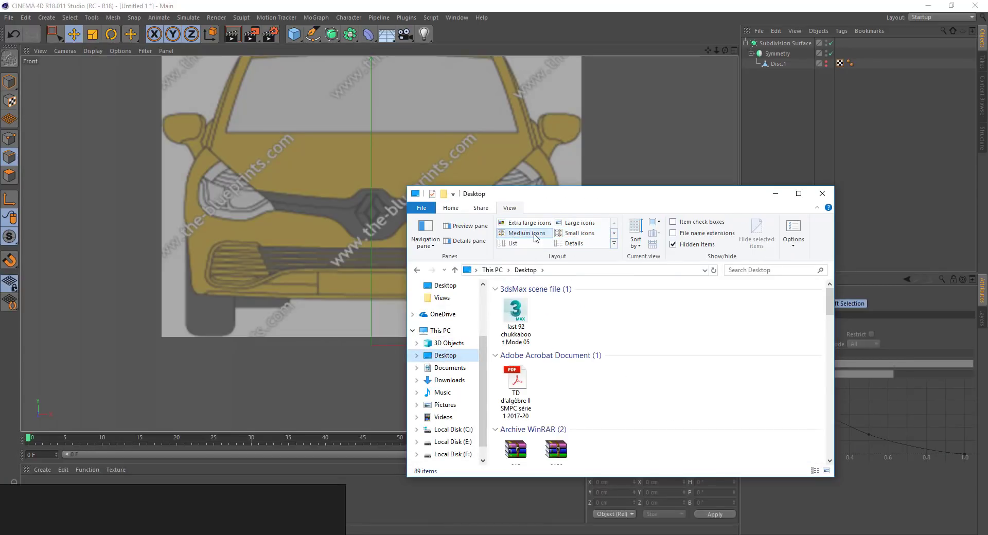
click(822, 194)
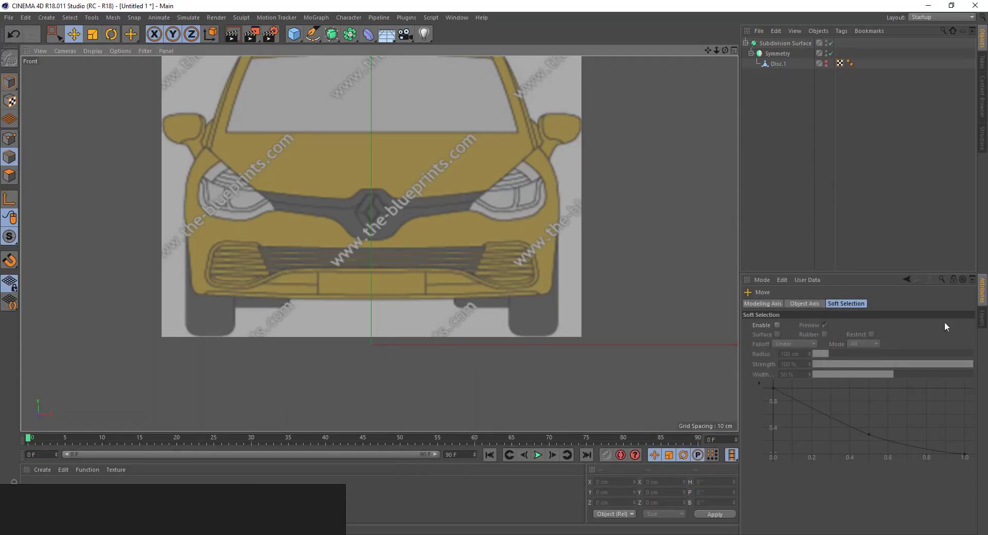
click(433, 344)
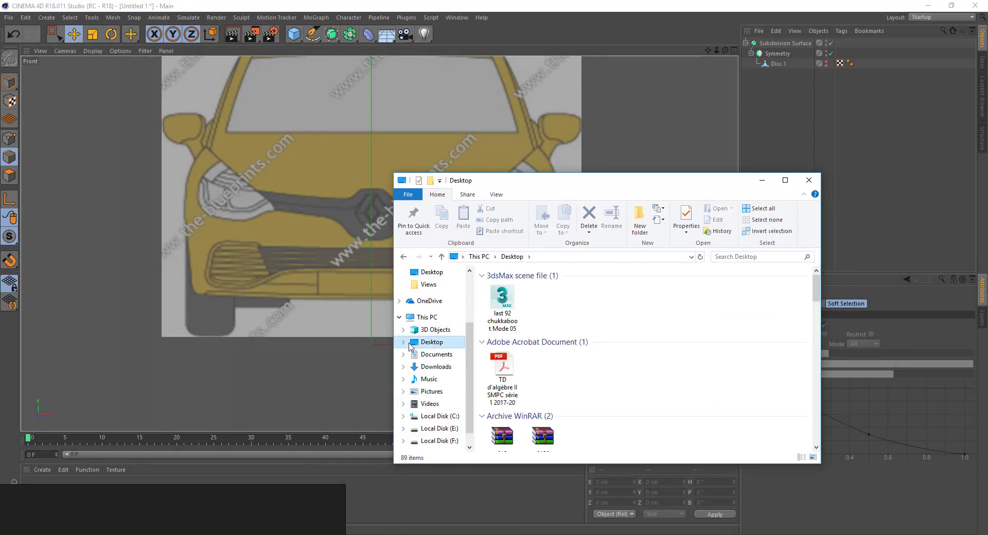
click(438, 309)
- Load all the Clio reference photos from the folder onto the PureRef board
click(564, 304)
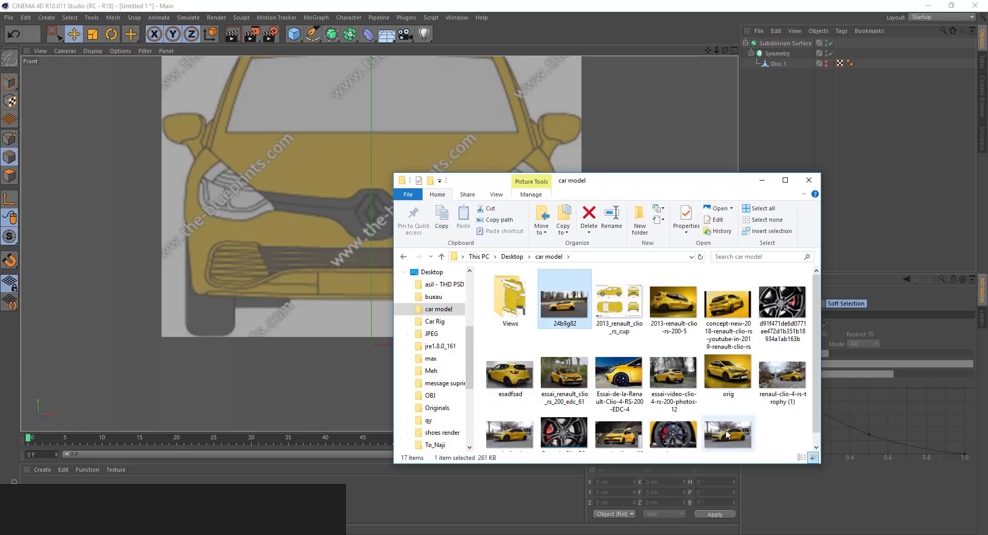
shift+click(728, 435)
key(Return)
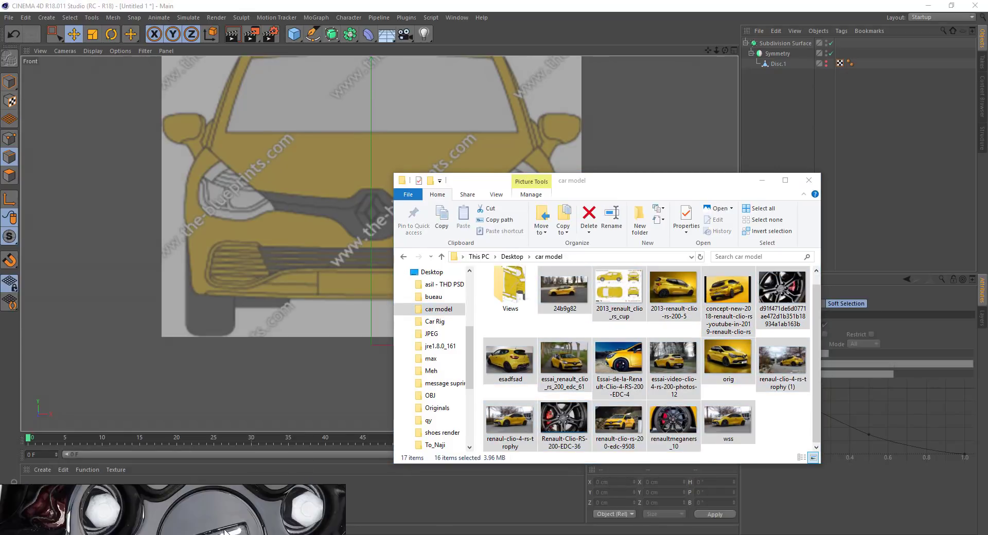
scroll(359, 229, down, 3)
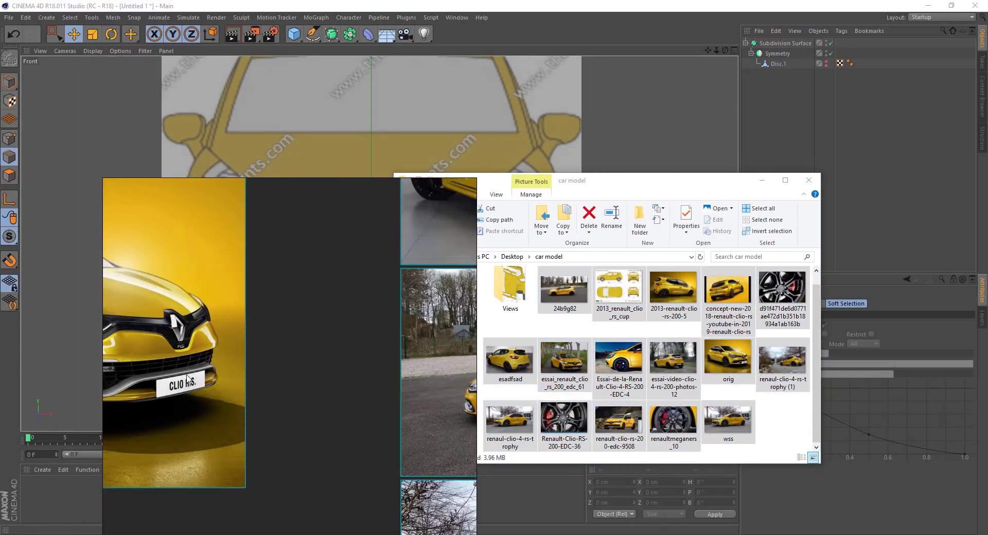
scroll(306, 359, down, 3)
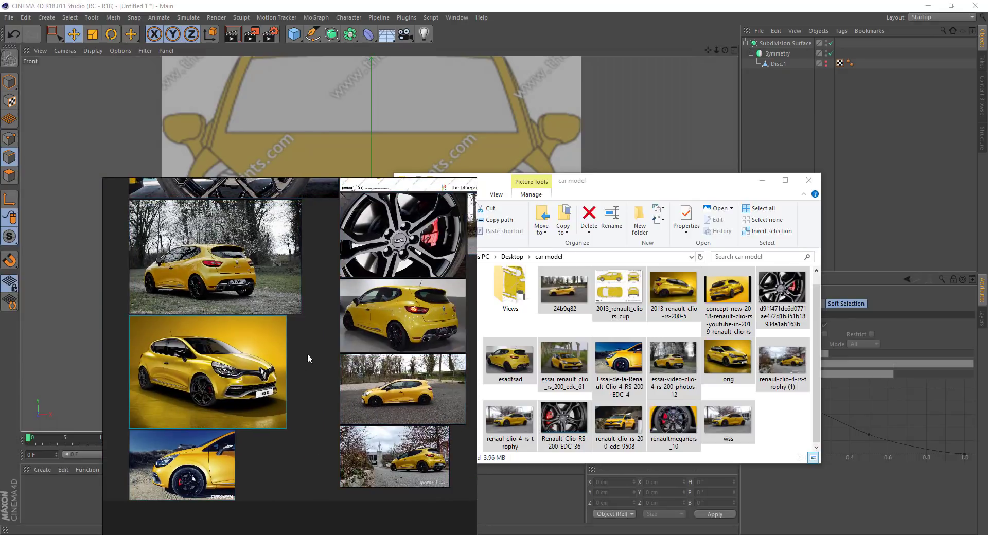
scroll(324, 279, down, 3)
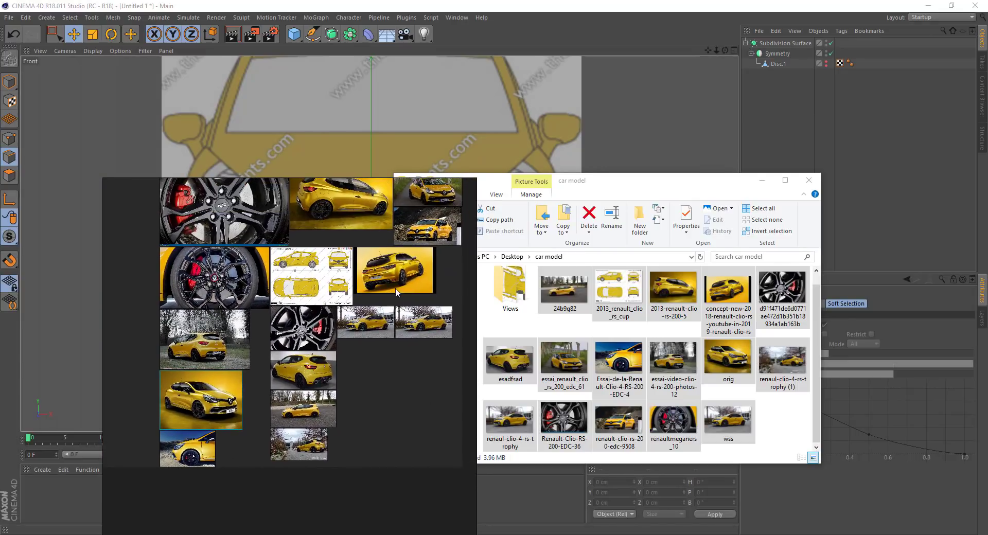
- Delete three unwanted photos and zoom in on the front-bumper close-up
right_click(384, 268)
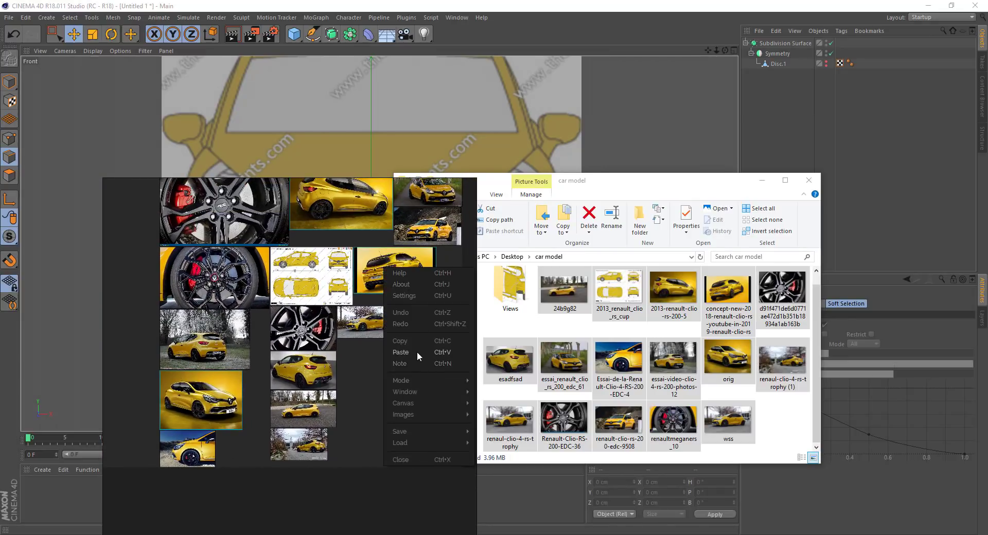
click(391, 337)
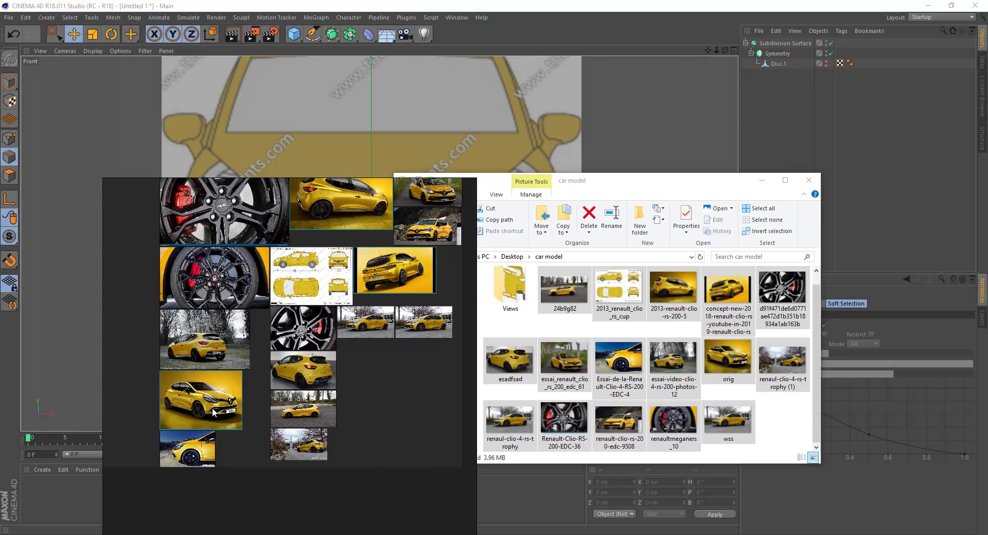
key(Delete)
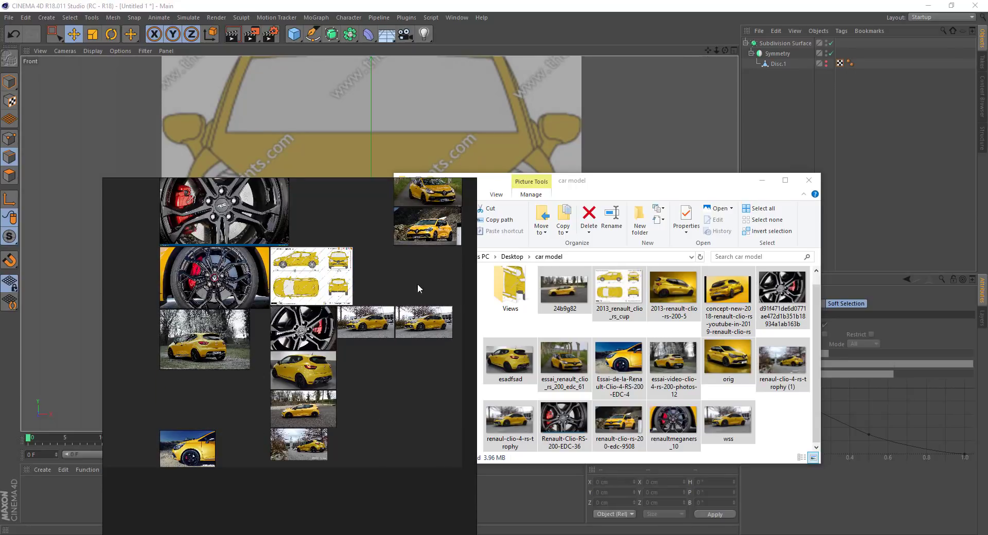
scroll(323, 334, up, 3)
scroll(323, 333, up, 4)
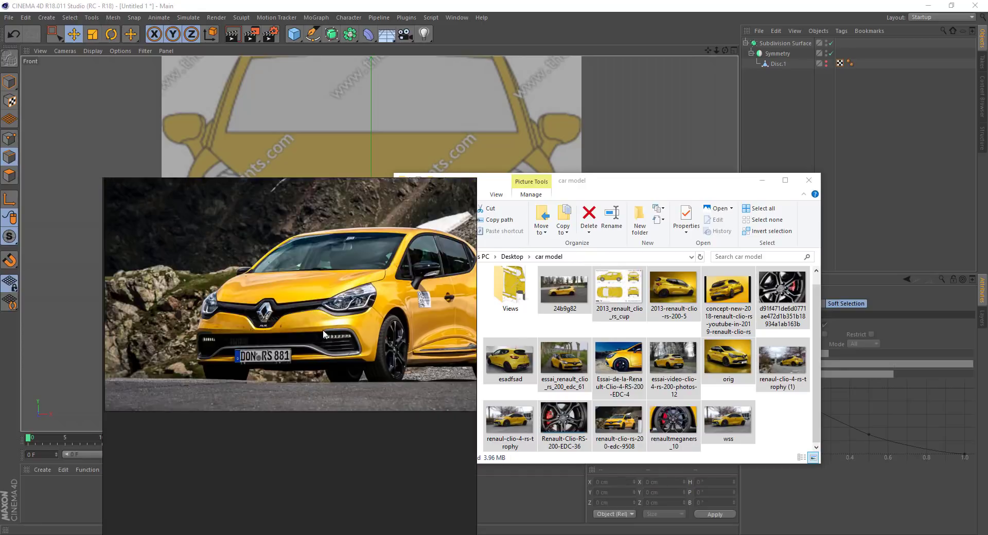
scroll(306, 240, down, 3)
scroll(260, 296, up, 3)
scroll(324, 307, down, 1)
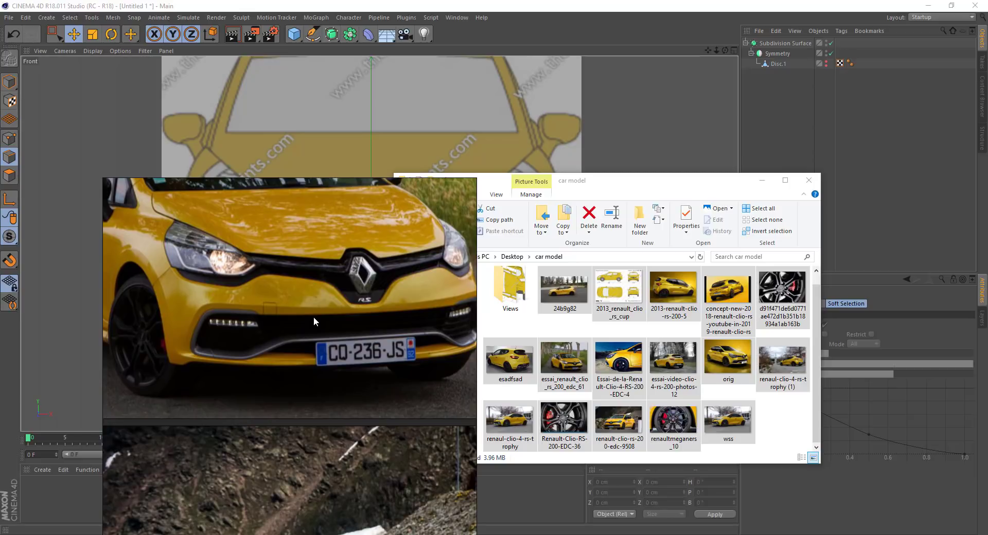
- Shrink the PureRef window and place it beside the Cinema 4D model
click(771, 180)
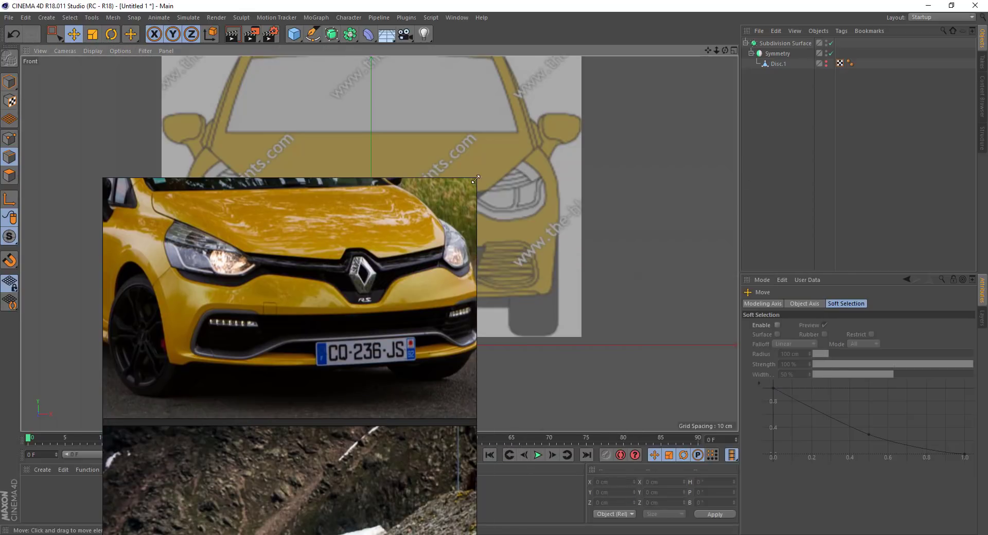
drag(476, 180, 409, 305)
drag(239, 384, 832, 410)
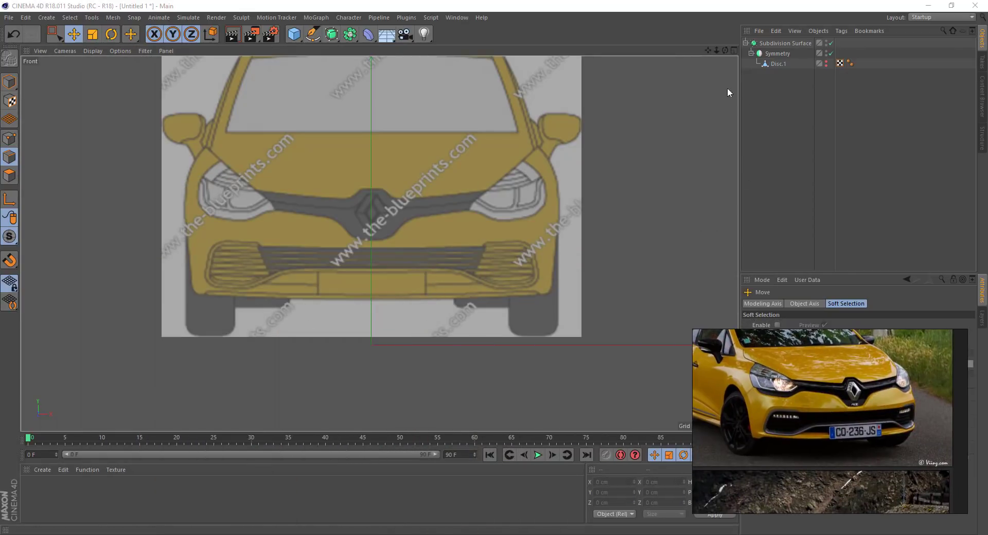
- Add a 400 cm plane and rotate it 90° to face the front view
scroll(834, 425, up, 2)
drag(294, 34, 317, 87)
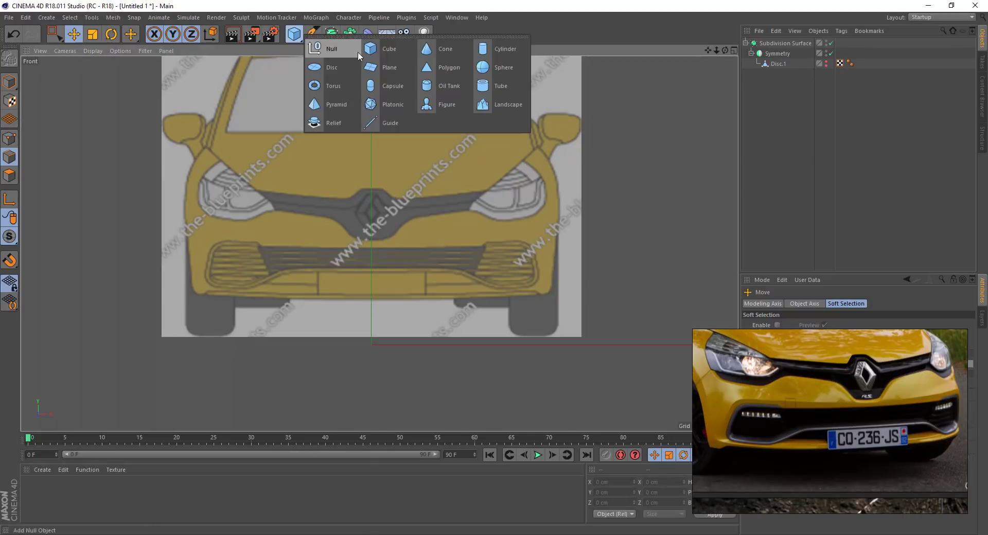
key(r)
drag(370, 348, 419, 423)
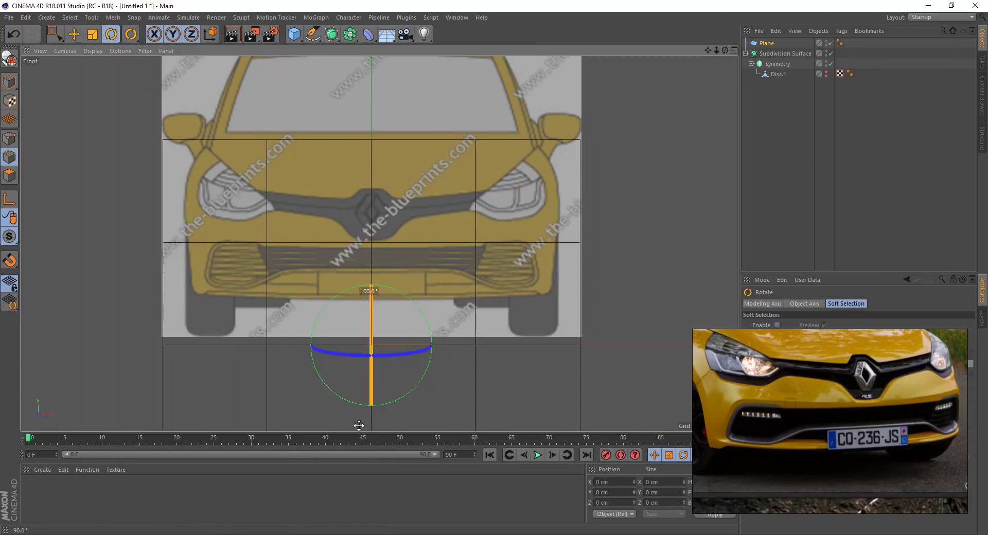
drag(833, 404, 150, 470)
- Give the plane 2×2 width and height segments and make it editable
click(766, 43)
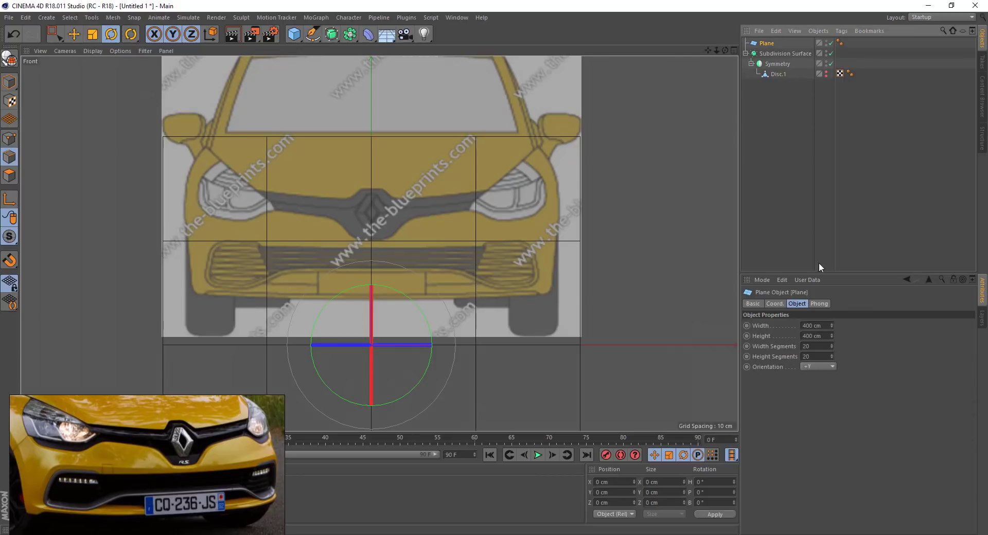
double_click(813, 346)
text(2)
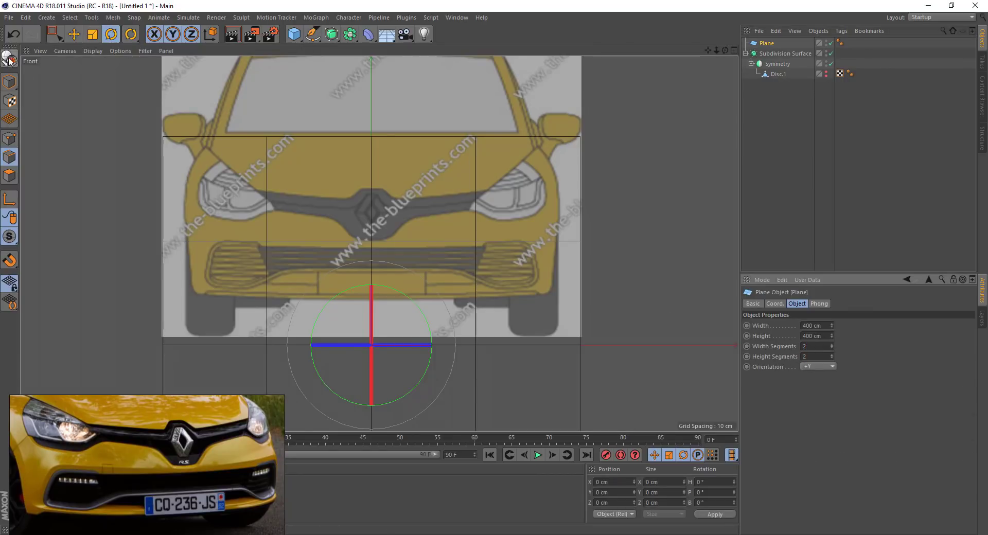
click(10, 58)
key(0)
scroll(370, 242, down, 3)
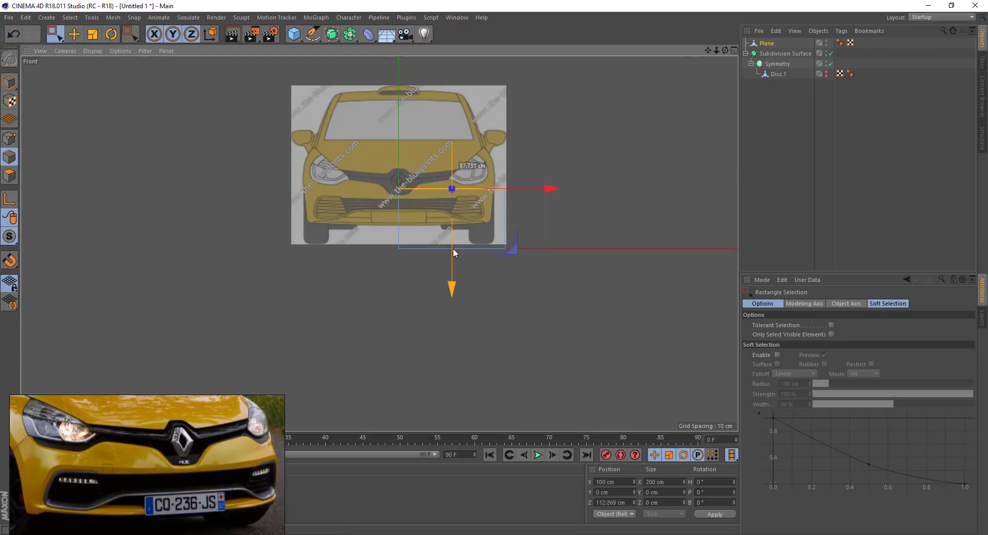
- Adjust the plane's points and raise its bottom edge up to the lower grille
drag(453, 249, 453, 250)
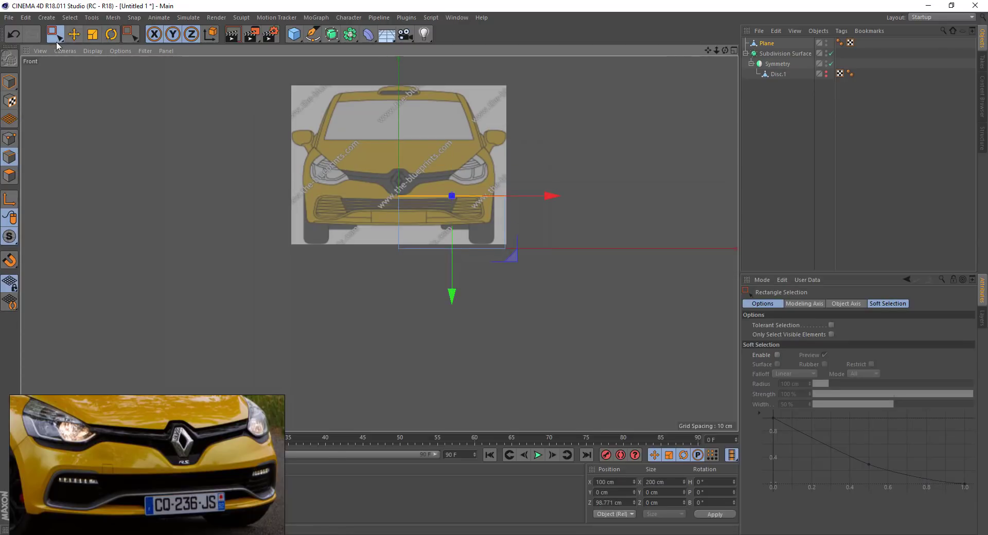
click(9, 139)
scroll(494, 207, up, 5)
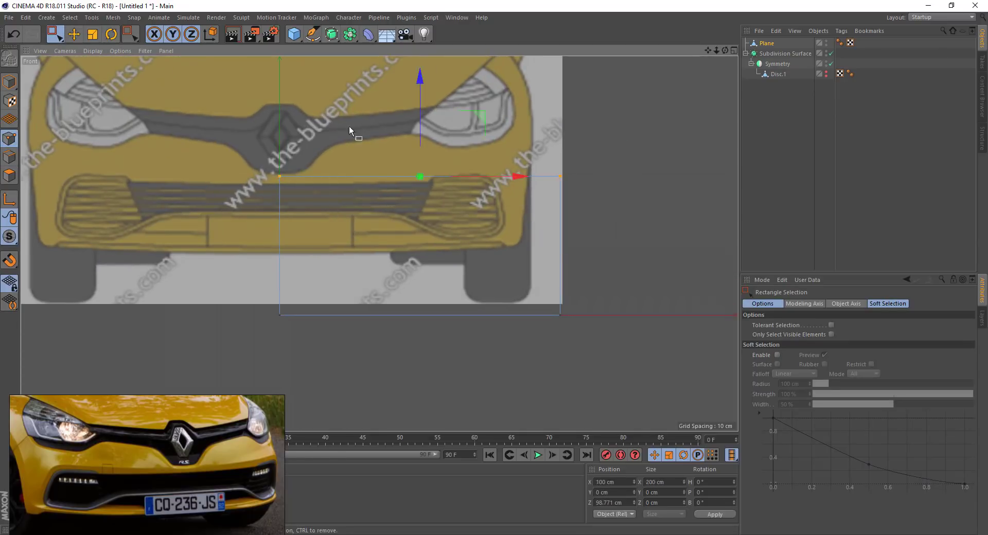
drag(418, 98, 422, 95)
drag(611, 359, 227, 284)
drag(419, 207, 417, 172)
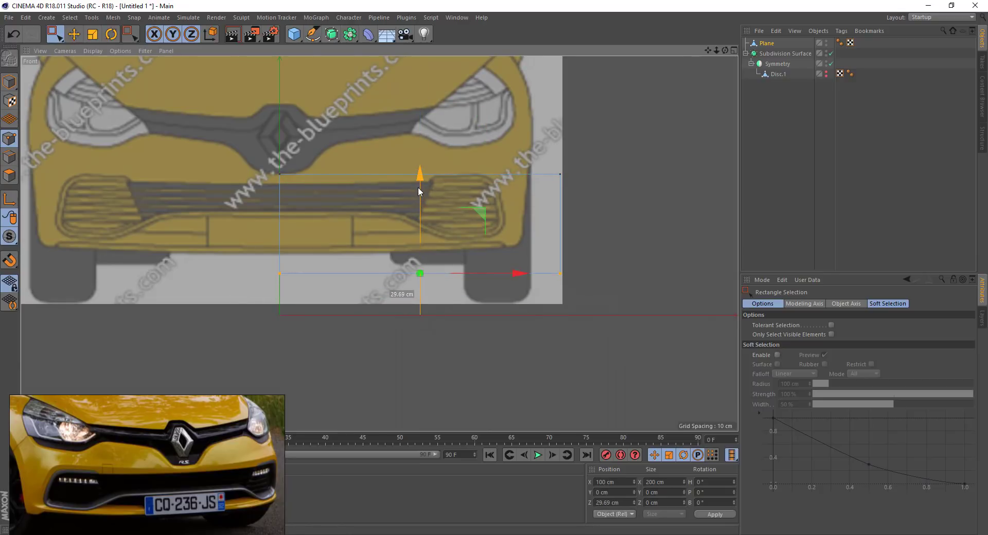
- Pull the plane's right-hand upper and bottom points inward to follow the grille outline
drag(521, 189, 535, 185)
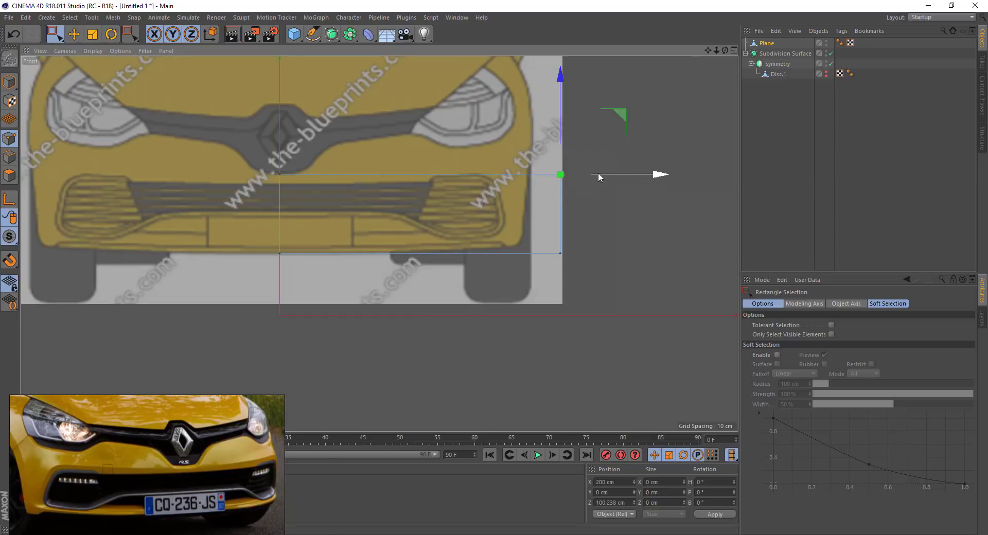
drag(621, 114, 560, 110)
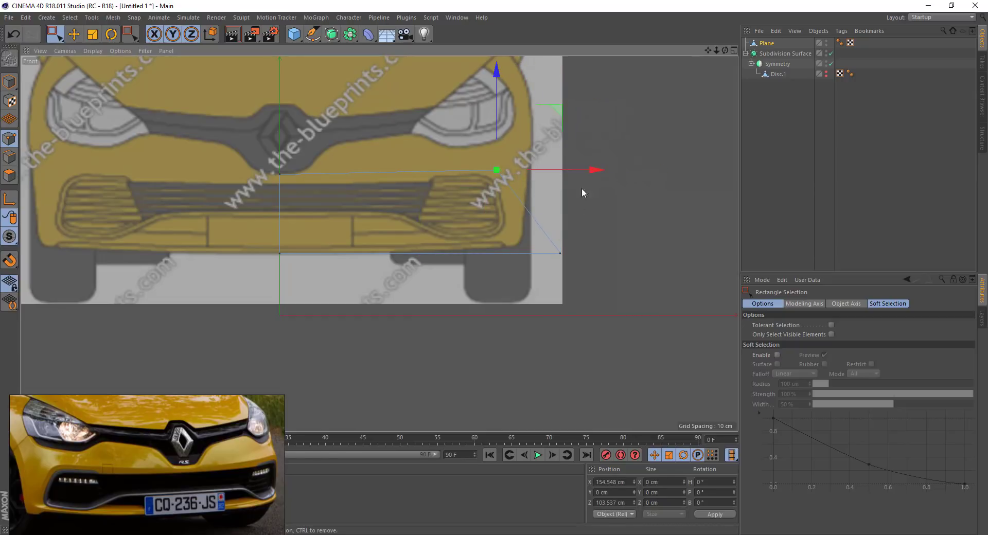
drag(590, 214, 530, 269)
mouse_move(621, 194)
mouse_down()
mouse_move(568, 181)
mouse_move(576, 187)
mouse_up()
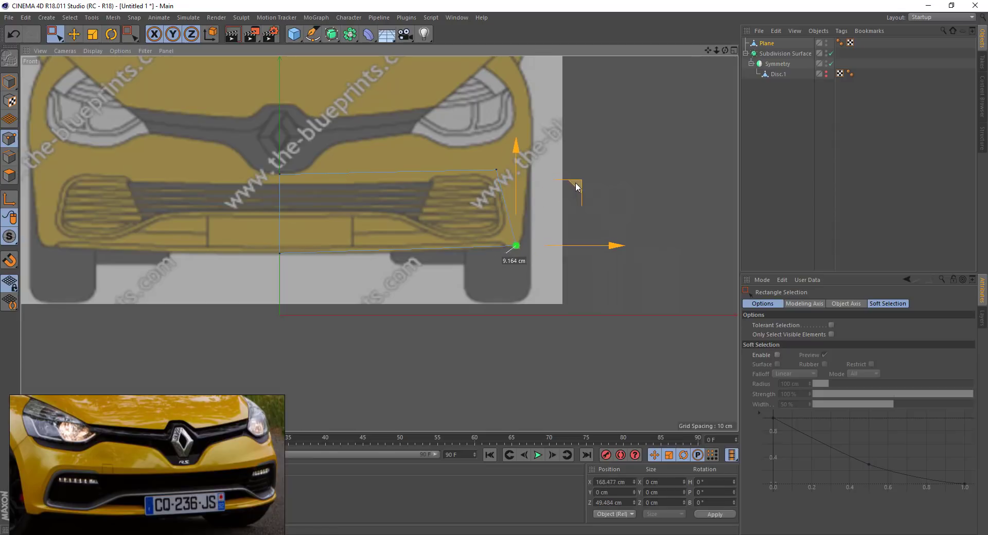
drag(497, 170, 508, 173)
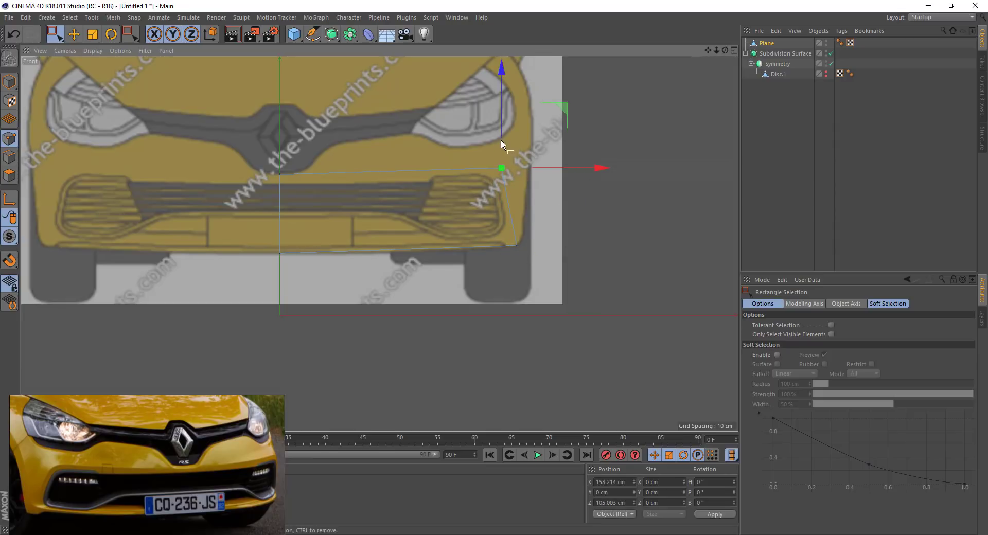
click(74, 34)
click(318, 176)
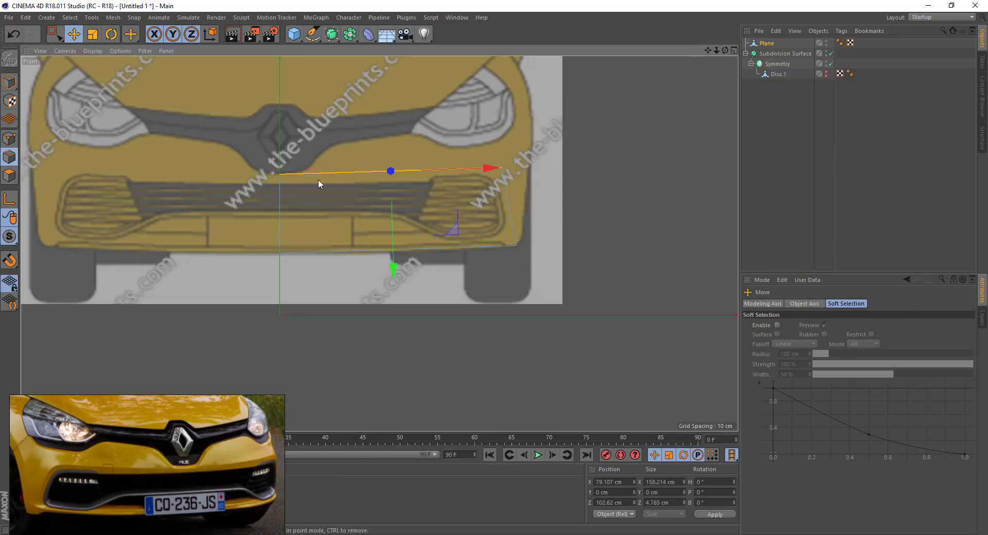
- Select all the plane's edges and scale it slightly shorter and narrower
click(306, 258)
key(ctrl+a)
key(t)
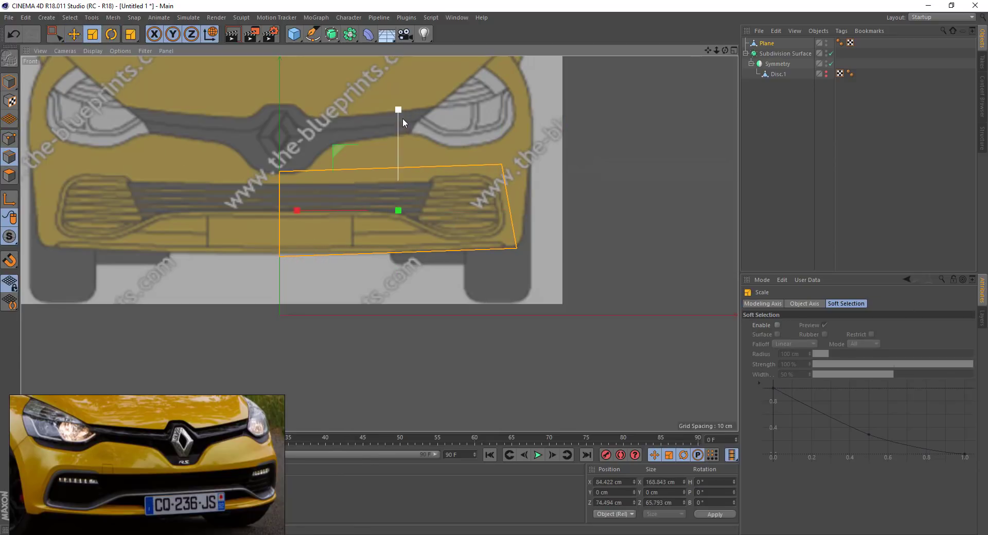
drag(403, 119, 399, 135)
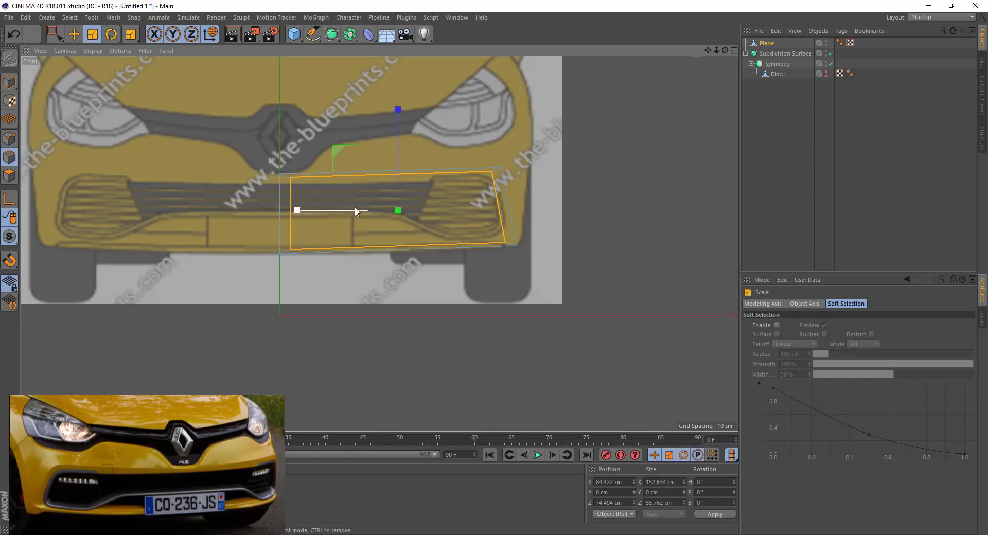
drag(297, 210, 342, 214)
drag(61, 41, 55, 34)
- Select the two left-edge points on the X 0 centre line and show the Top blueprint
click(9, 176)
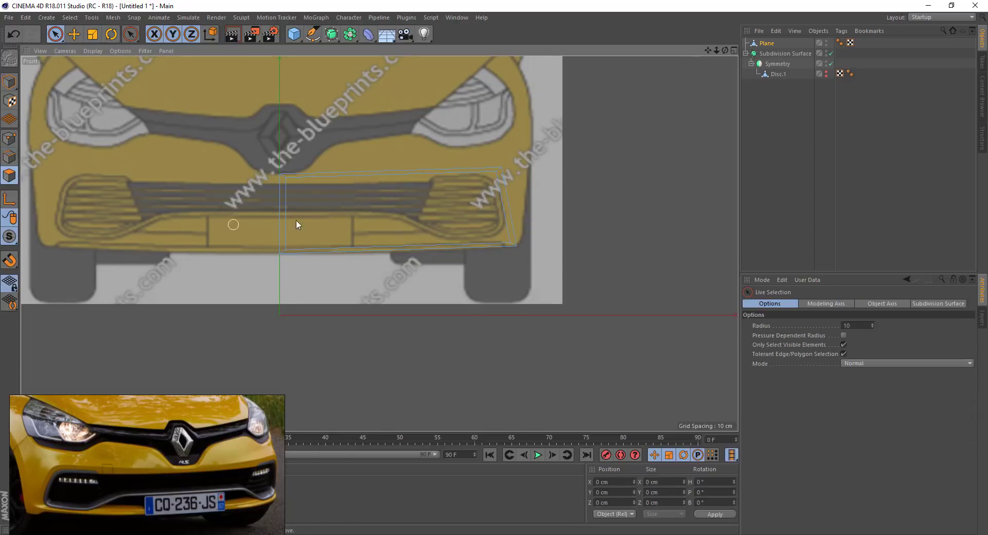
key(Return)
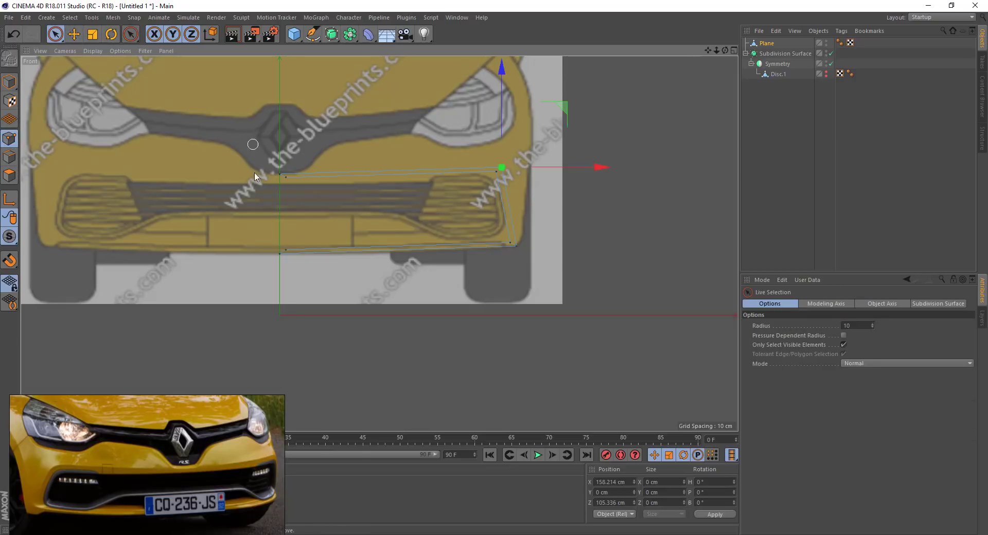
drag(285, 166, 280, 253)
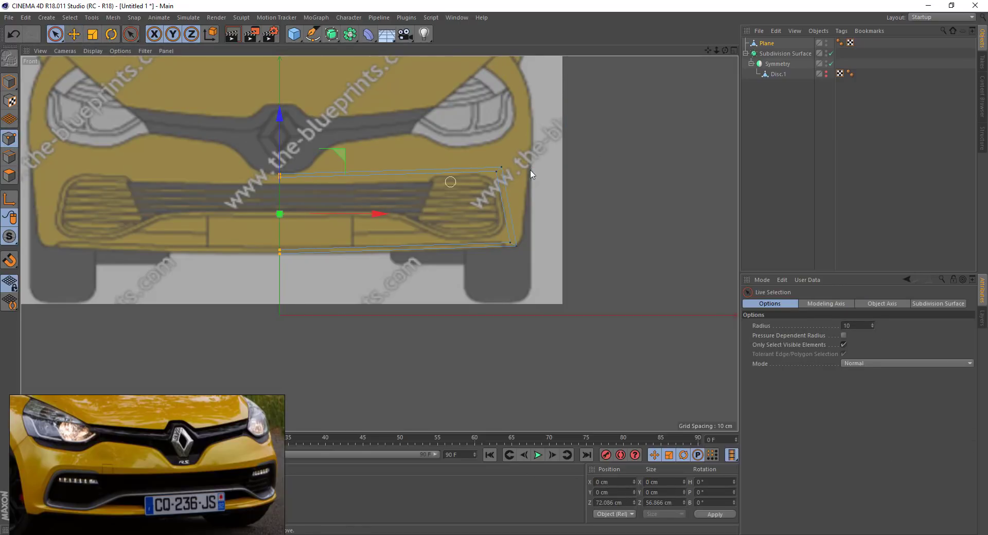
drag(54, 34, 82, 27)
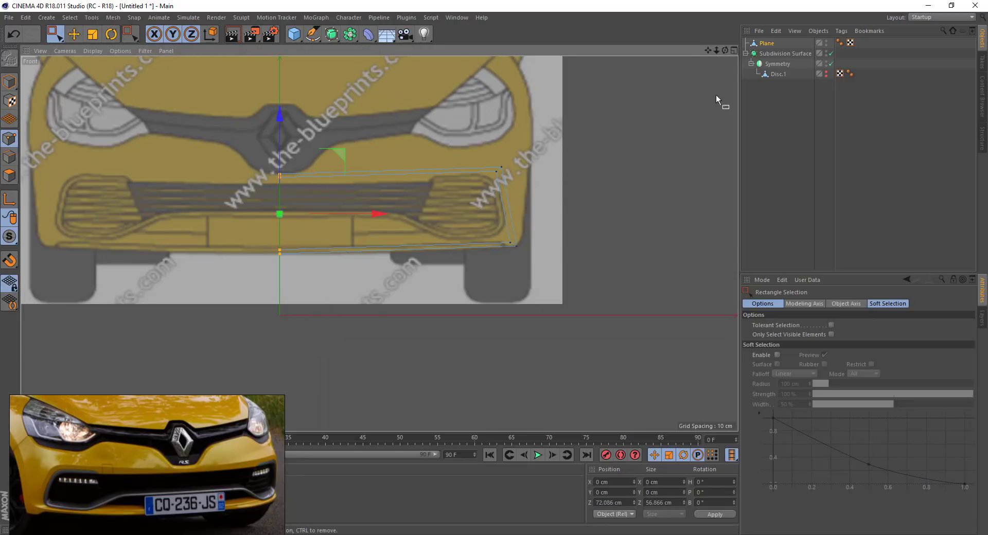
key(F2)
scroll(674, 112, down, 5)
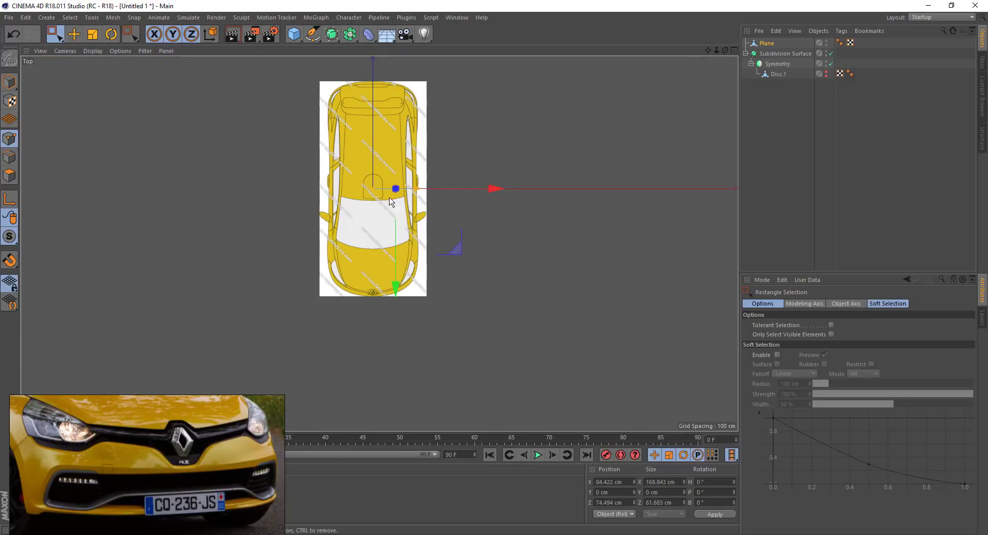
- In Top view, move the selected points back along the car's length
drag(396, 309, 404, 359)
key(s)
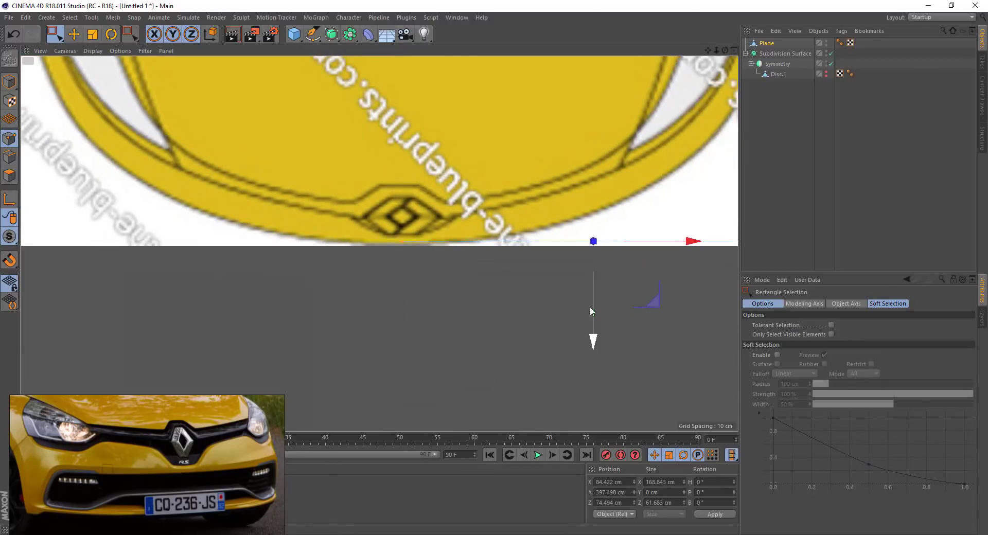
drag(590, 307, 491, 201)
scroll(619, 237, down, 3)
scroll(534, 302, up, 3)
- In the side view, move the bottom points to the bumper face and pull the rear point toward the wheel arch
middle_click(477, 307)
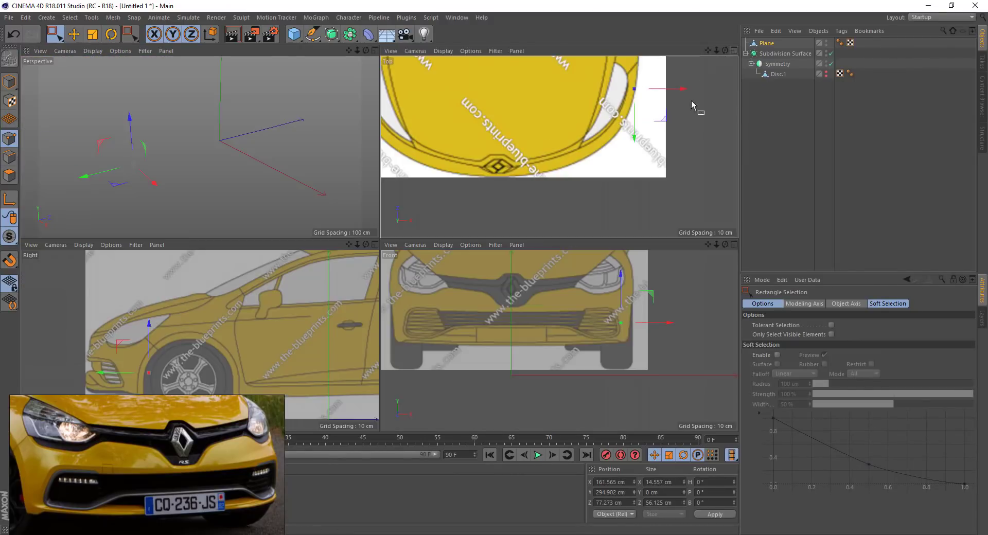
middle_click(355, 309)
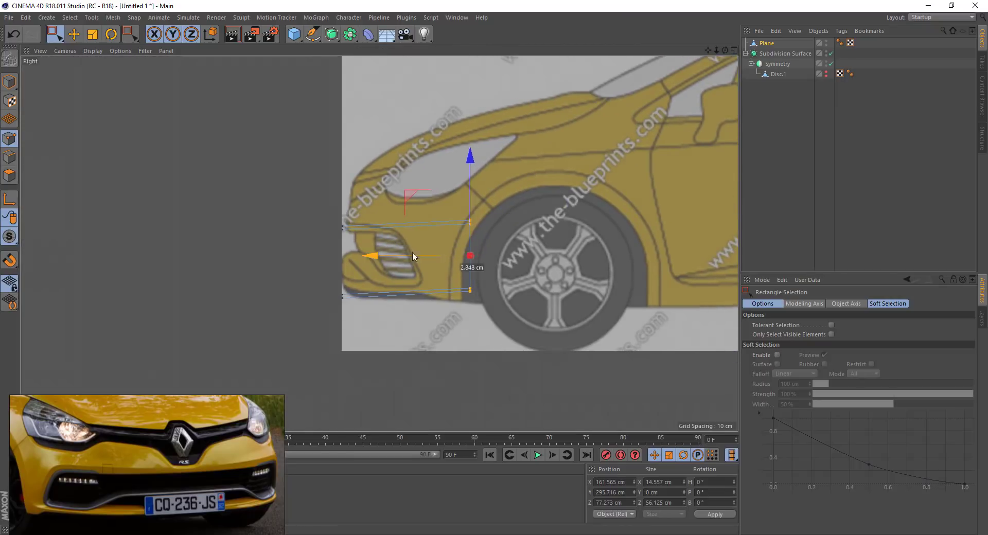
mouse_move(419, 259)
mouse_down()
mouse_move(382, 259)
mouse_move(353, 225)
mouse_up()
click(426, 222)
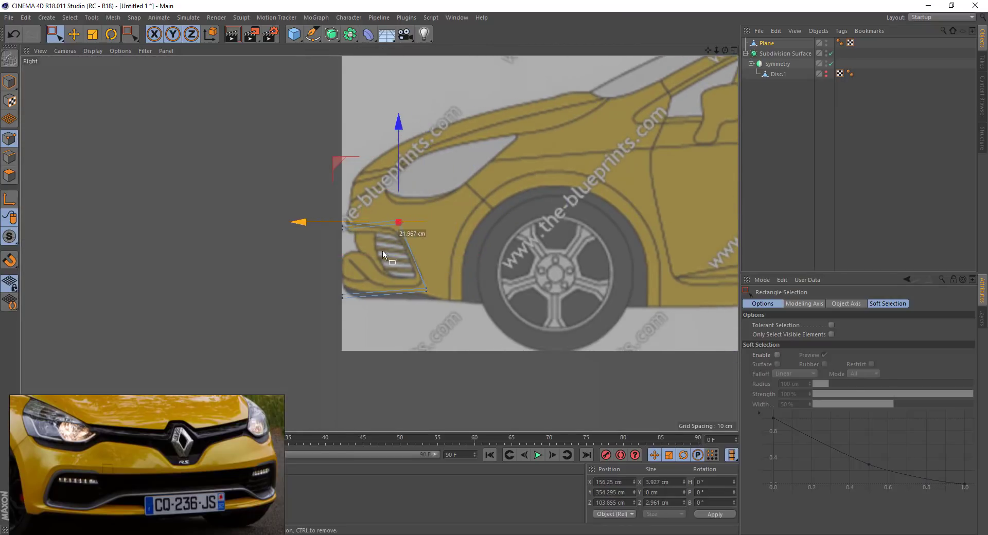
click(426, 290)
drag(376, 289, 384, 290)
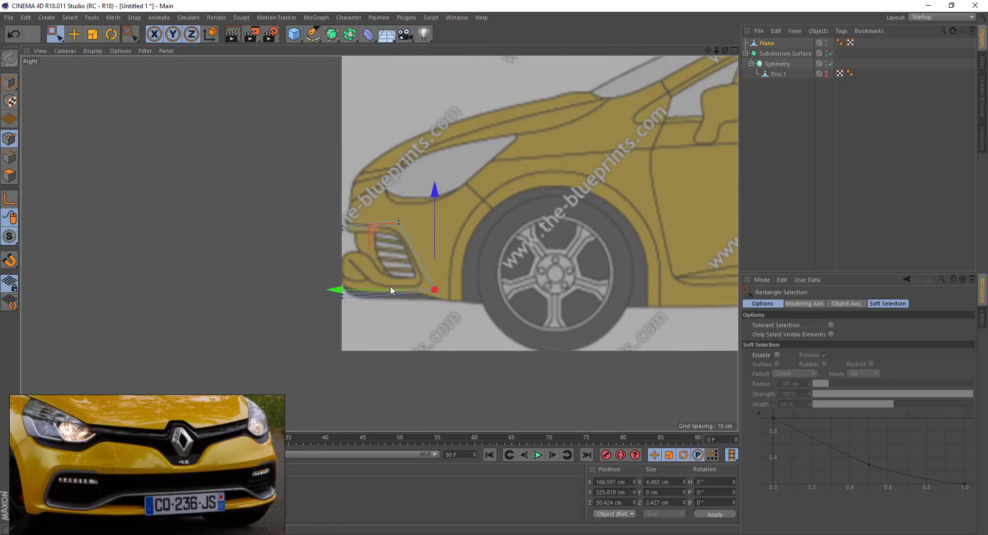
key(F2)
right_click(446, 240)
- Add two Line Cut lines across the grille plane in Top view
click(484, 336)
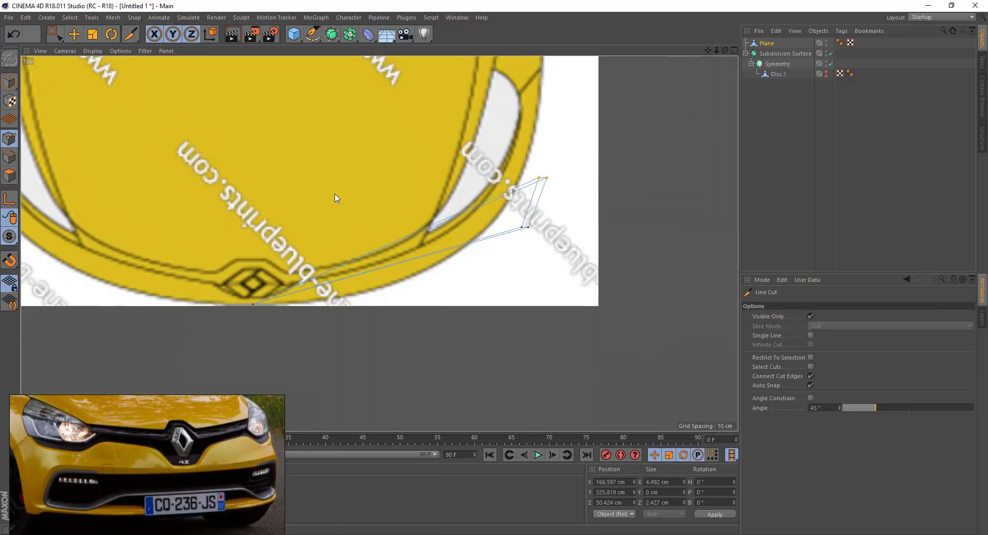
click(335, 194)
click(353, 382)
drag(417, 157, 474, 354)
key(0)
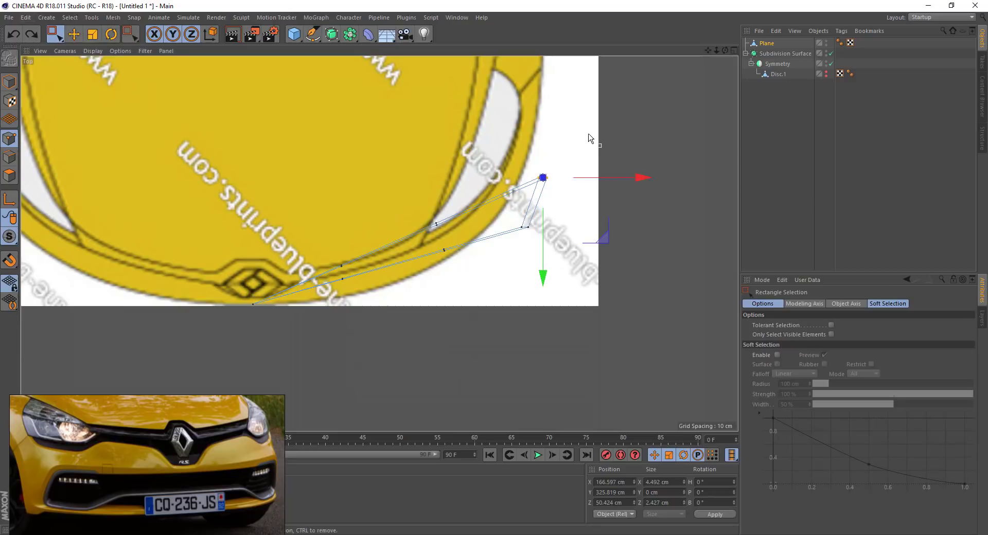
- Move the outer corner points about 8 cm sideways and 36 cm back around the bumper corner
key(F5)
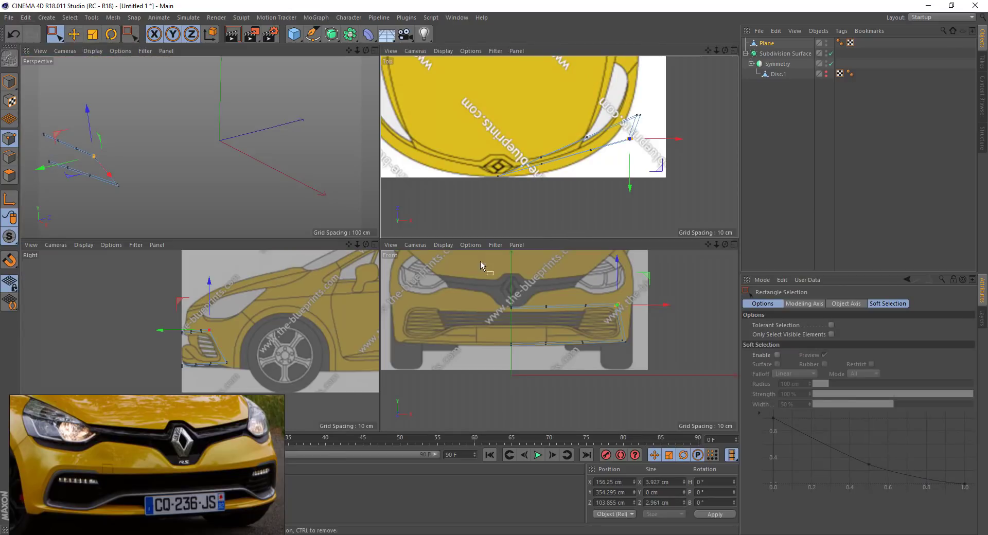
drag(180, 334, 181, 335)
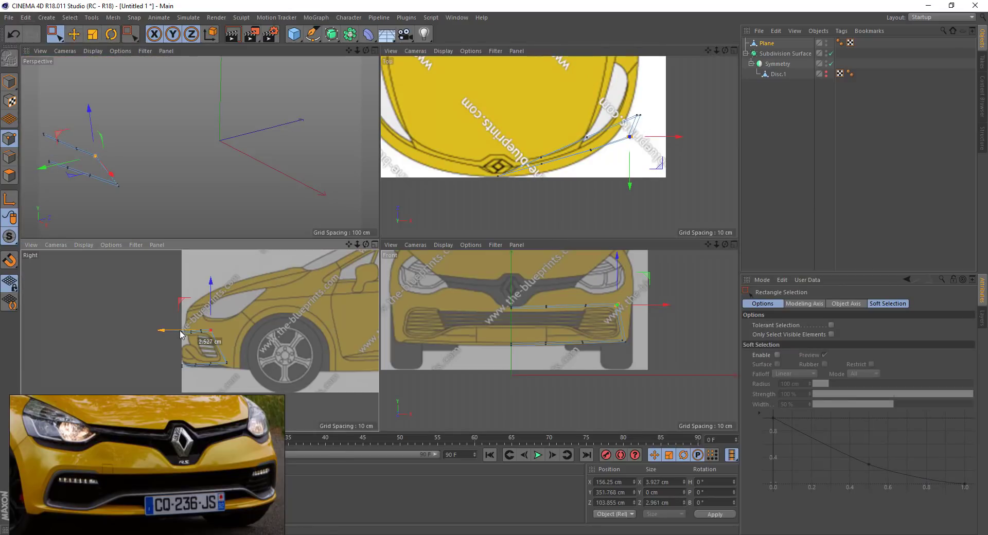
drag(667, 97, 603, 190)
mouse_move(684, 128)
mouse_down()
mouse_move(671, 131)
mouse_move(674, 138)
mouse_up()
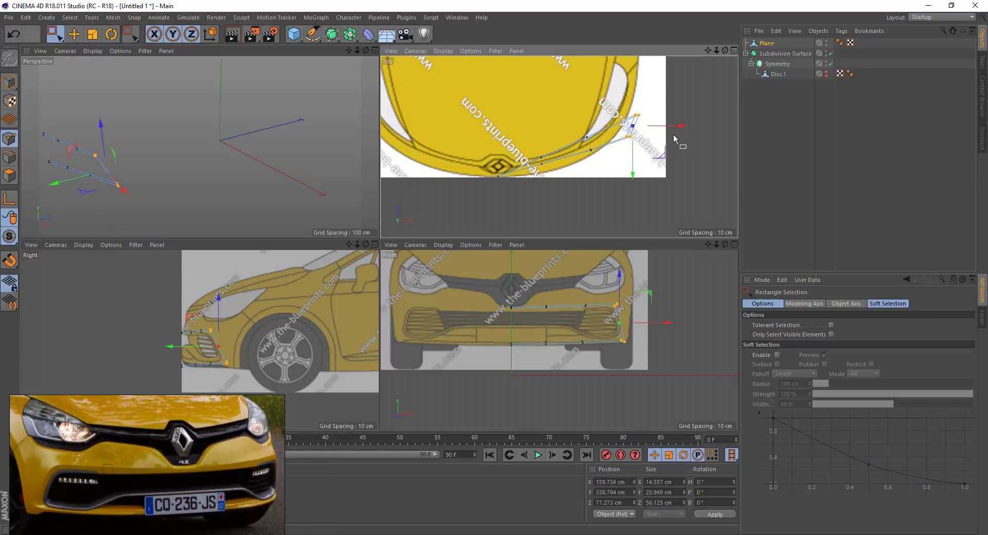
mouse_move(564, 188)
mouse_down()
mouse_move(646, 114)
mouse_move(668, 127)
mouse_up()
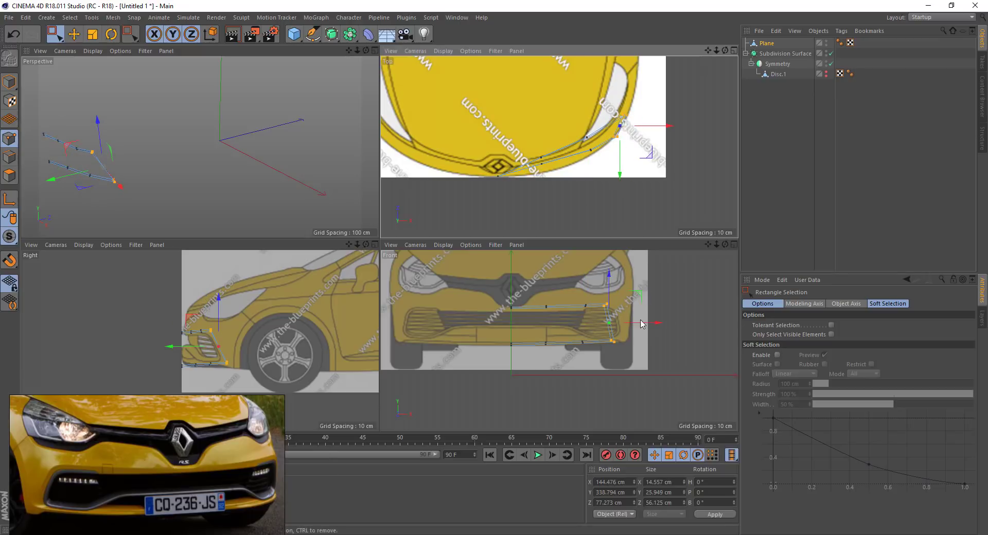
mouse_move(624, 149)
mouse_down()
mouse_move(624, 131)
mouse_move(670, 97)
mouse_up()
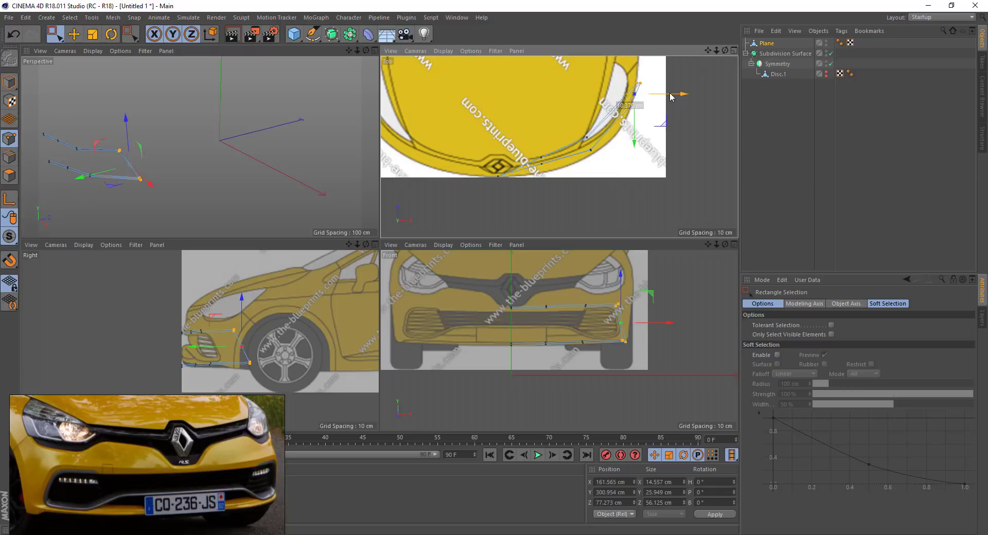
drag(271, 353, 185, 349)
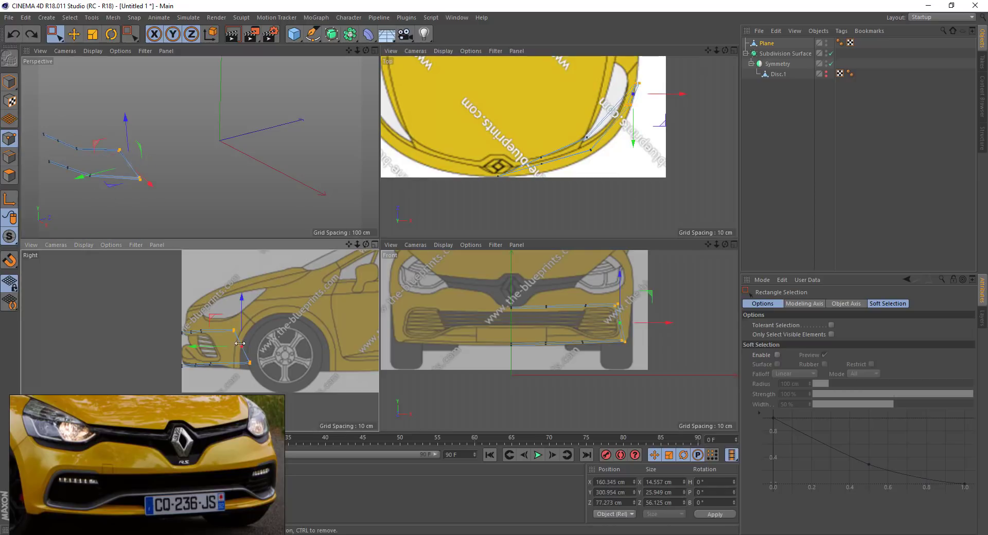
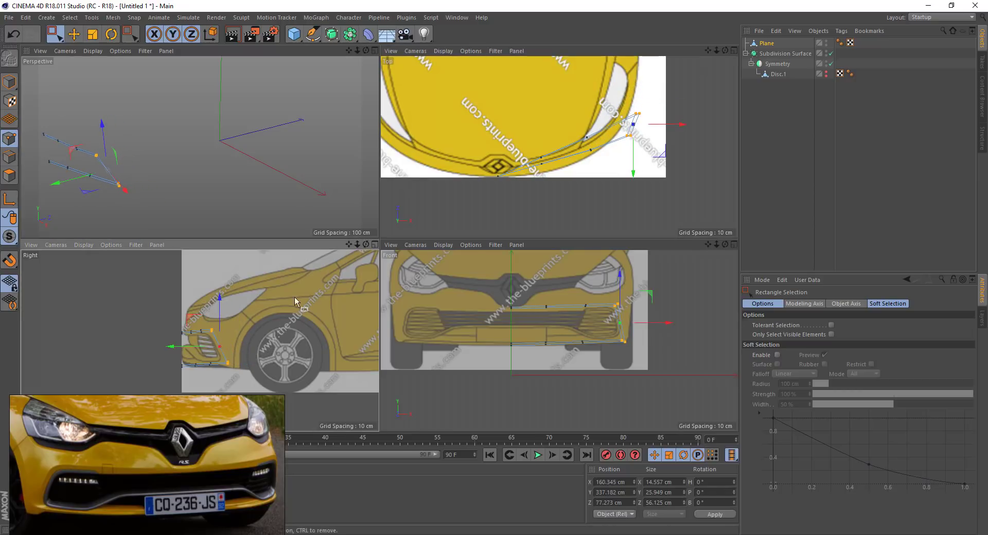
- Drag the trim's middle points along Y to follow the bumper curve, checking in Perspective
drag(211, 316, 172, 369)
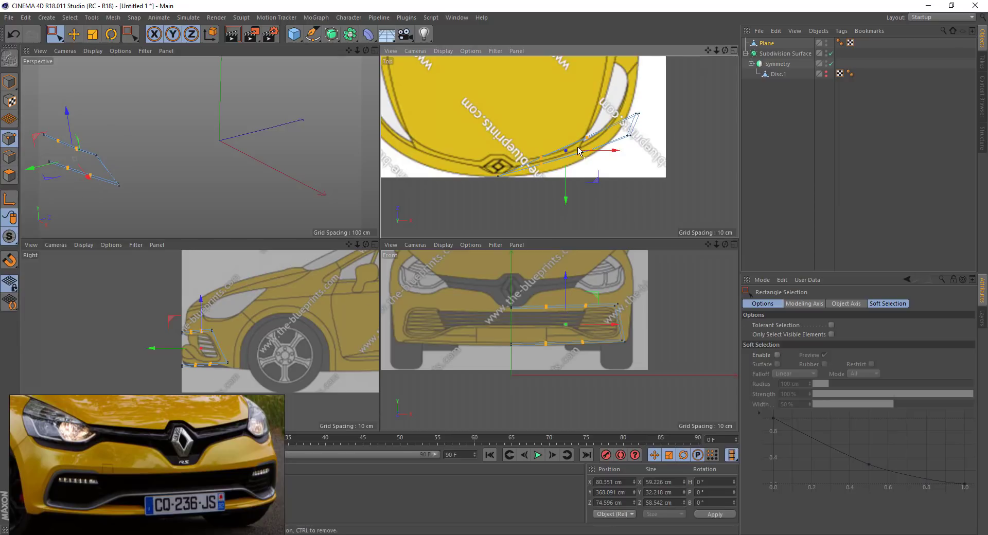
drag(571, 184, 572, 196)
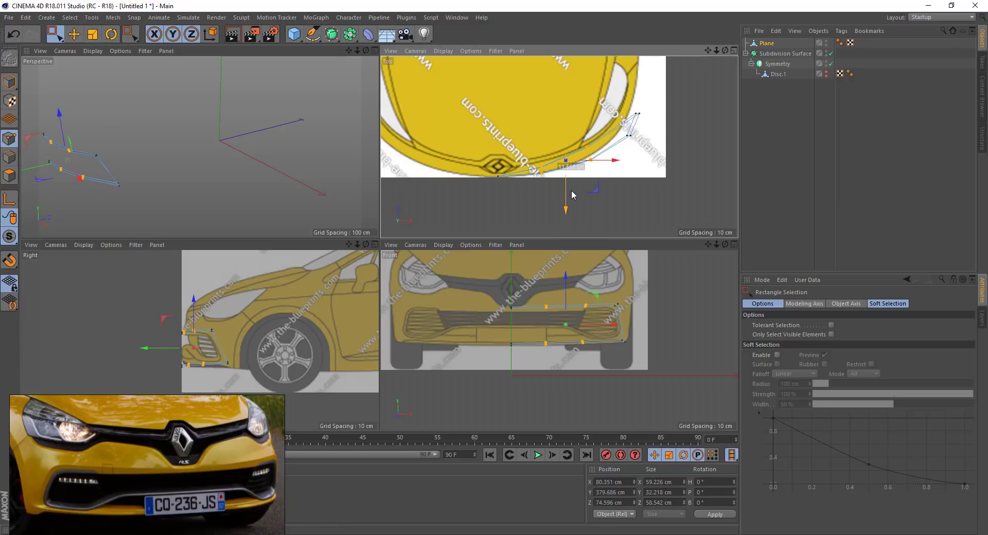
click(375, 50)
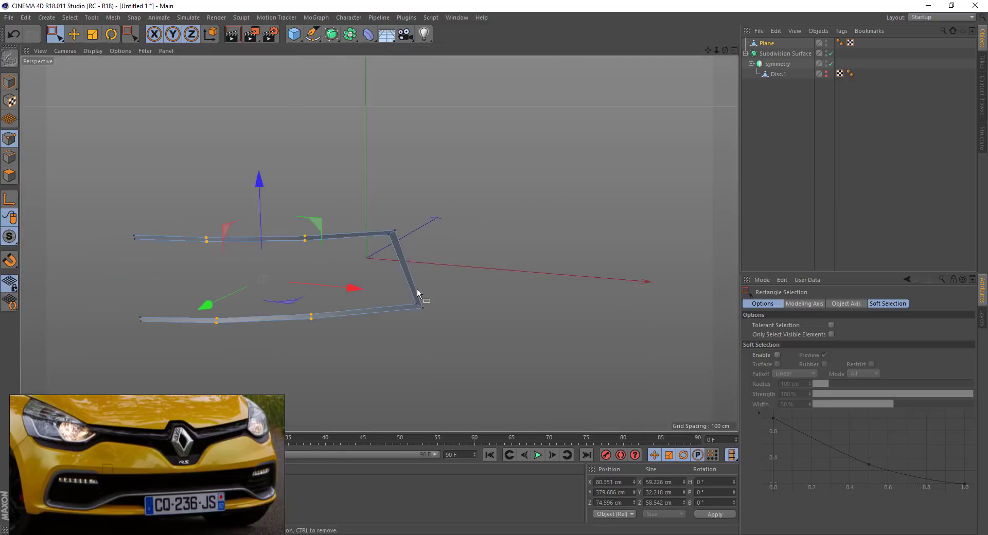
mouse_move(276, 313)
alt+mouse_down()
mouse_move(519, 300)
mouse_move(411, 315)
mouse_move(321, 408)
mouse_move(376, 338)
mouse_move(224, 261)
mouse_move(236, 270)
mouse_move(493, 262)
mouse_move(510, 294)
alt+mouse_up()
- Select two of the trim's corner points, orbit to inspect, and return to four views
click(377, 340)
mouse_move(353, 357)
alt+mouse_down()
mouse_move(476, 338)
mouse_move(285, 276)
mouse_move(117, 137)
alt+mouse_up()
key(e)
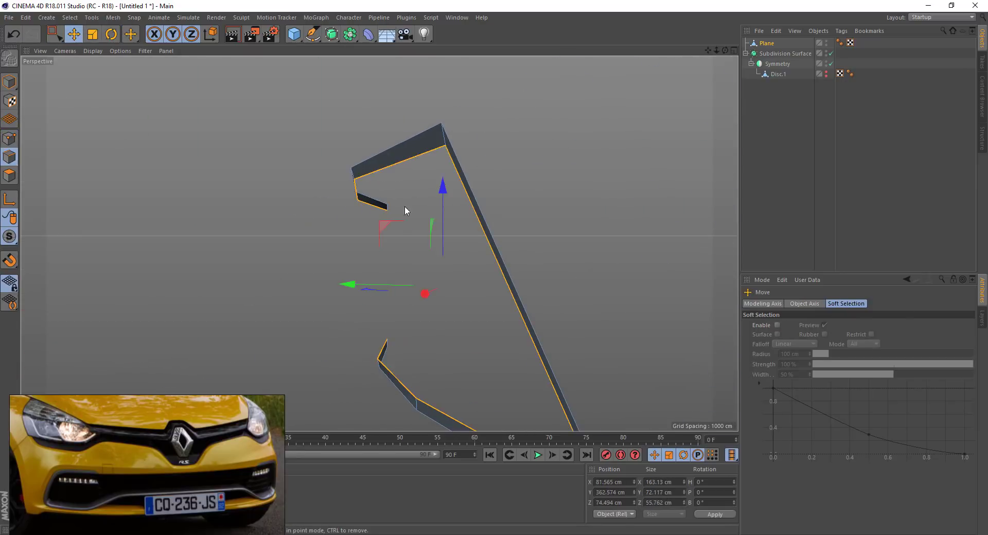
mouse_move(404, 206)
alt+mouse_down()
mouse_move(353, 278)
mouse_move(391, 262)
alt+mouse_up()
middle_click(530, 178)
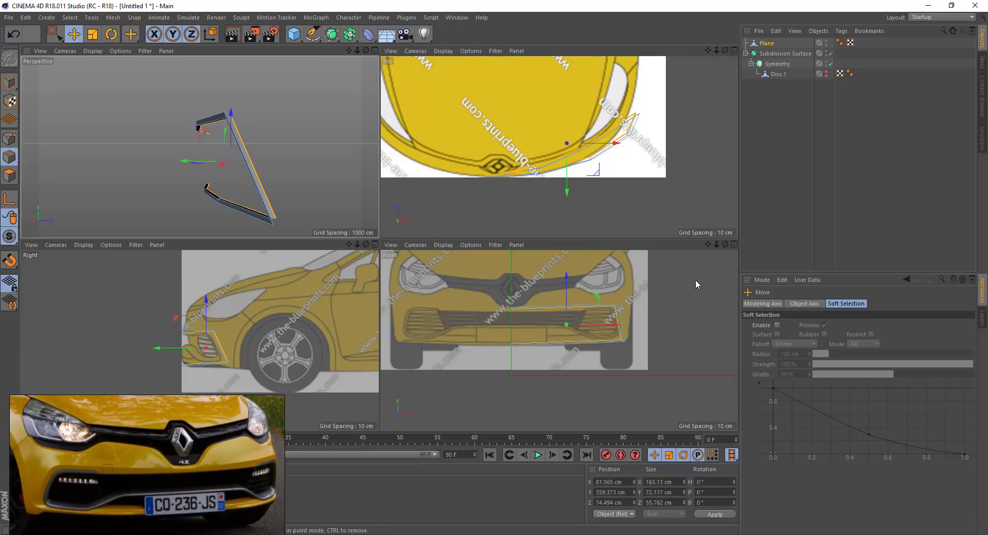
- Undo the last point move and zoom the maximized Front view onto the grille trim in point mode
key(ctrl+z)
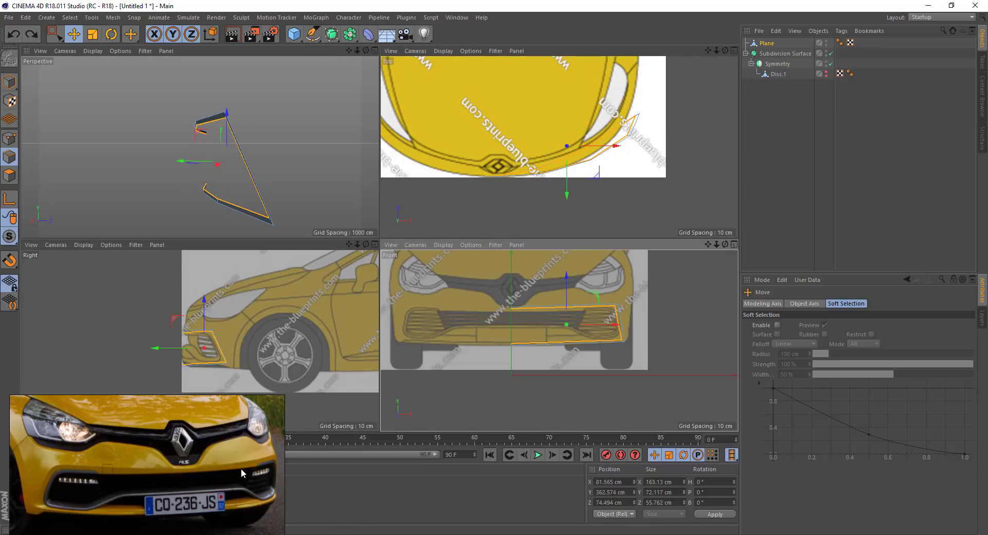
click(734, 244)
scroll(447, 278, up, 2)
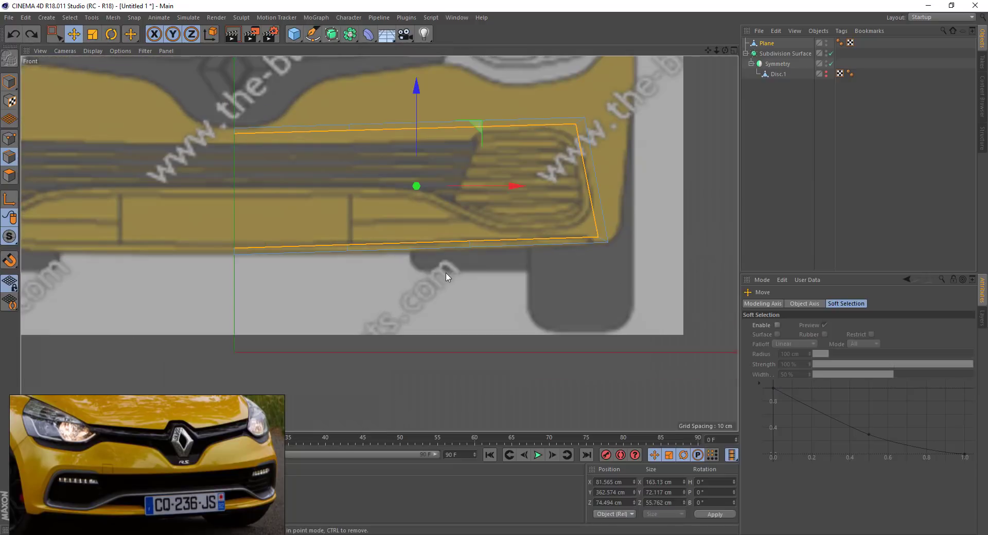
click(10, 138)
right_click(464, 163)
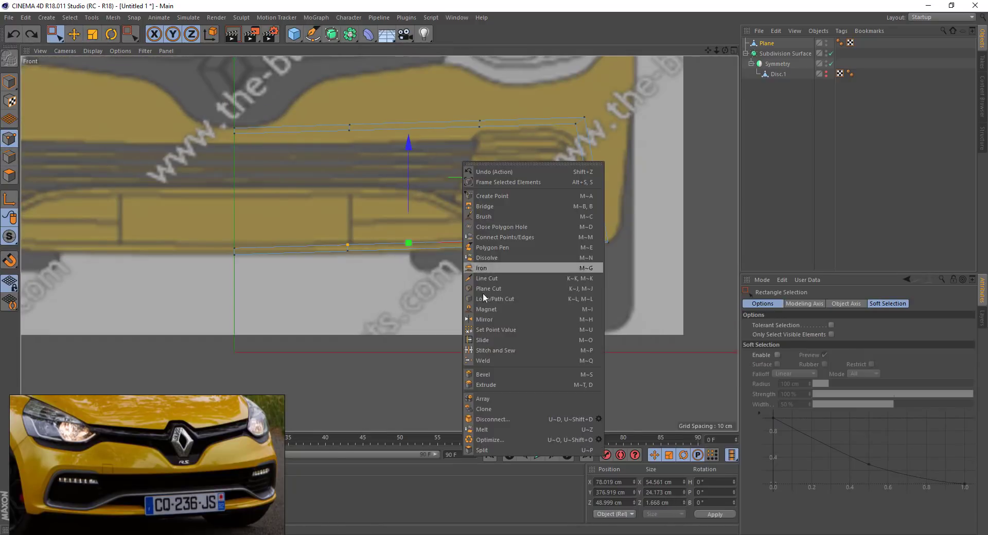
click(481, 319)
- Loop-cut a new edge across the trim and lower its points onto the grille edge
right_click(422, 318)
click(460, 376)
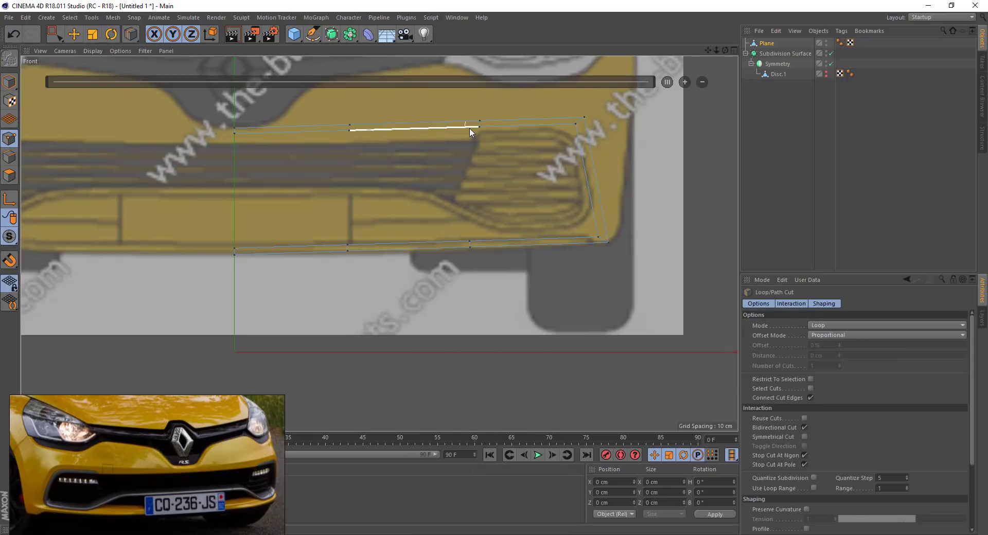
click(469, 128)
click(469, 128)
shift+click(234, 133)
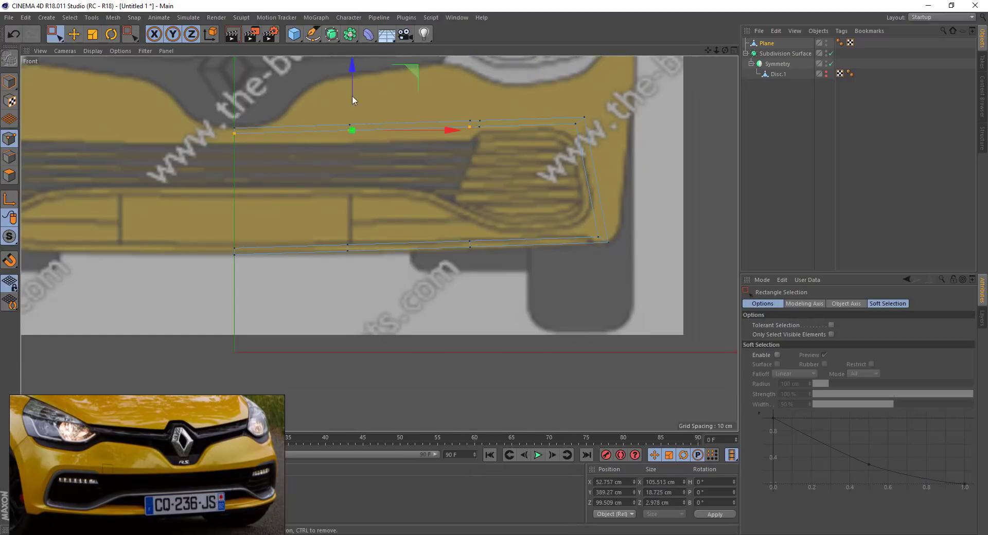
drag(352, 95, 356, 105)
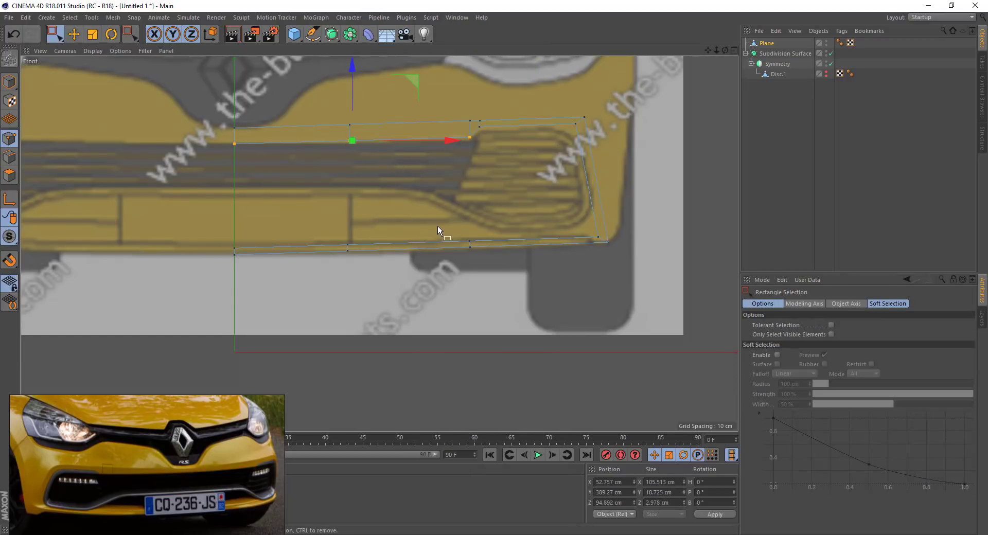
- Cut another loop near the vent's right end and slide its points right about 5 cm
right_click(578, 218)
click(658, 346)
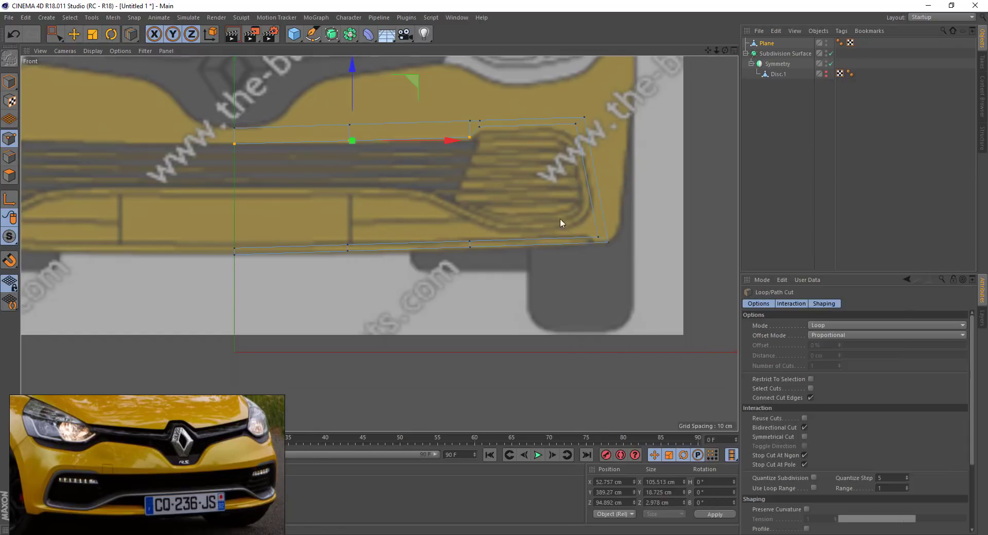
click(584, 172)
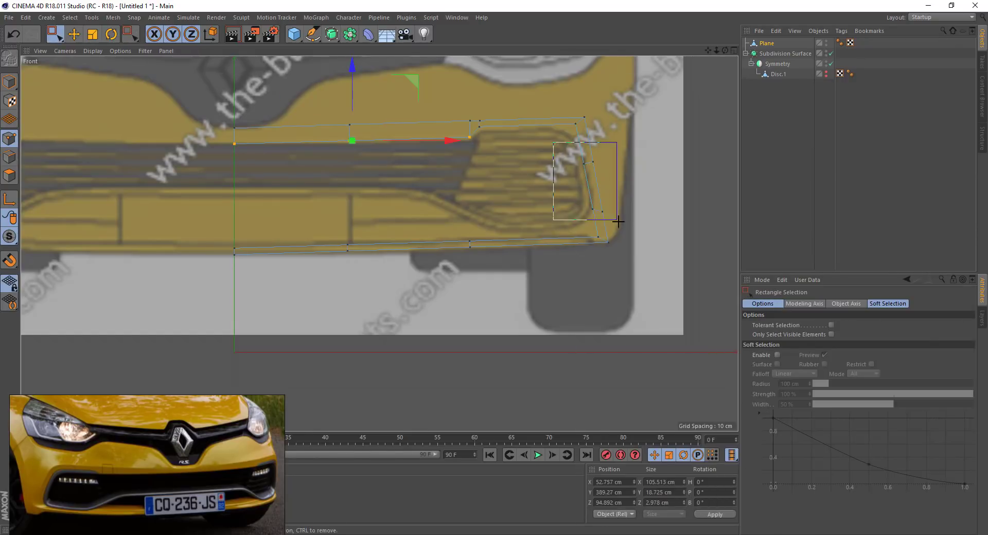
key(space)
drag(645, 187, 656, 187)
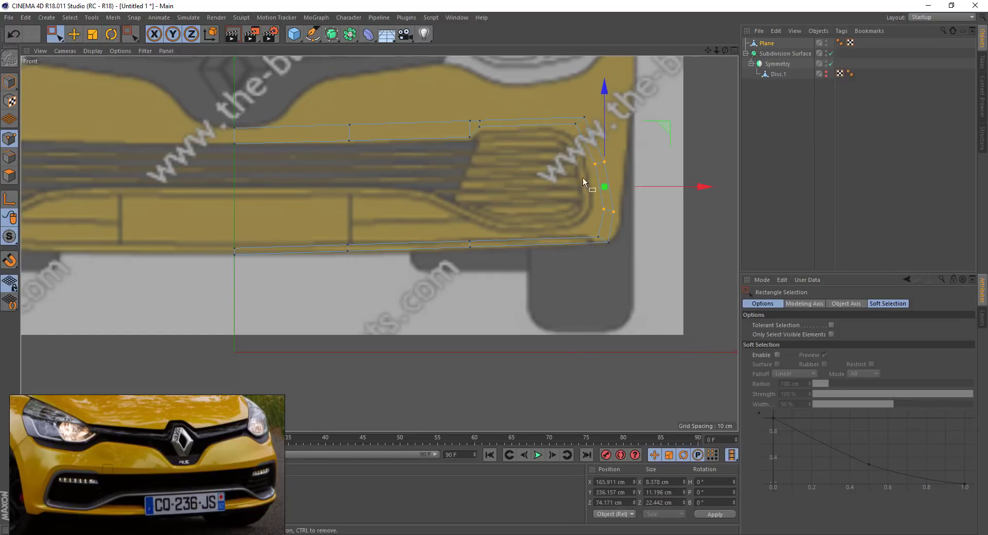
middle_click(436, 262)
- Nudge the trim's upper corner point to match the side blueprint, then orbit Perspective to check the outline
scroll(198, 357, up, 4)
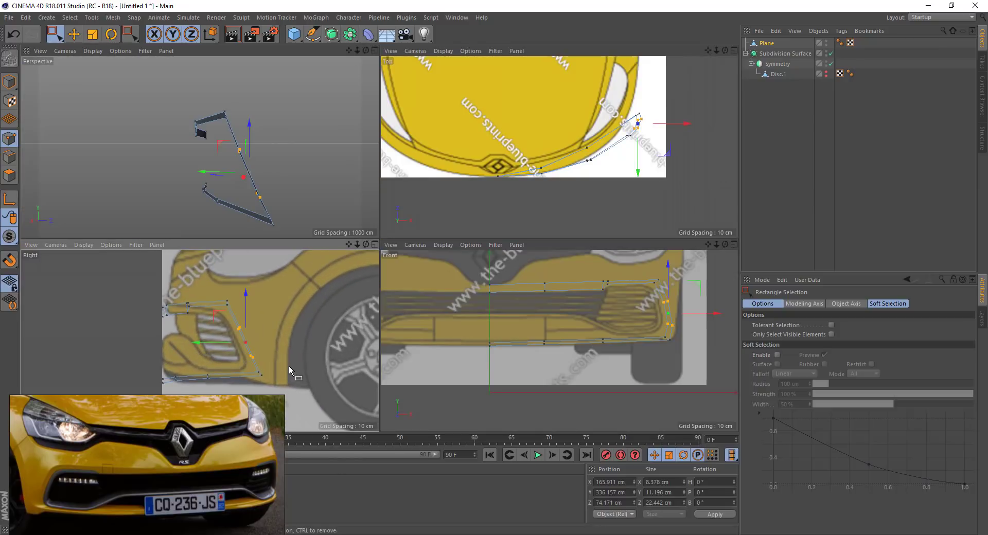
click(255, 375)
click(227, 303)
drag(200, 304, 196, 304)
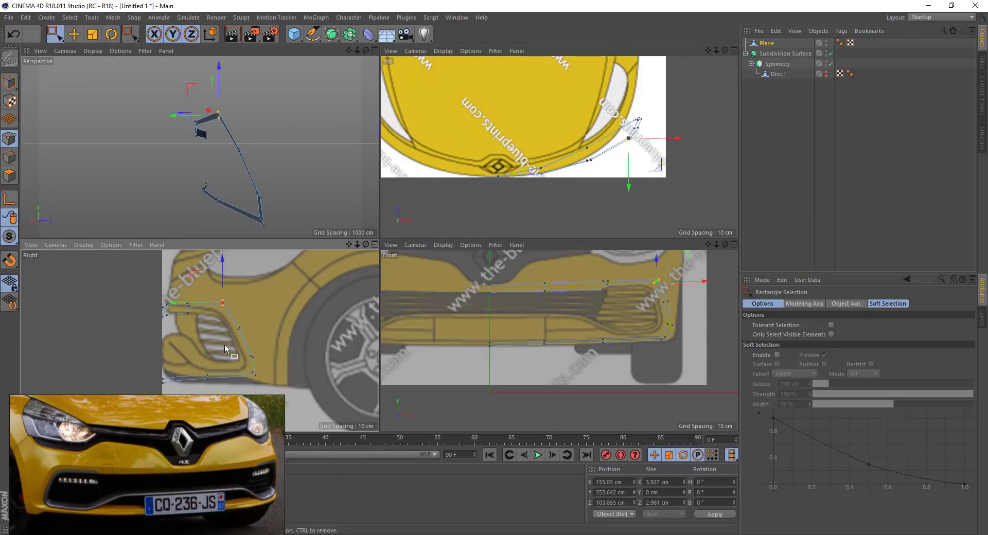
drag(143, 401, 144, 399)
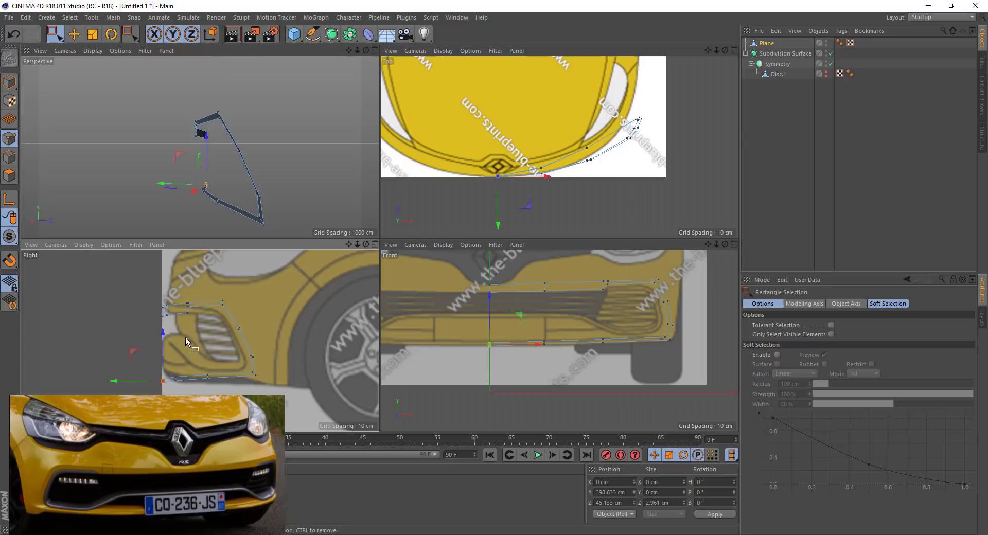
middle_click(375, 61)
alt+drag(400, 180, 545, 192)
- Place the Plane under the Symmetry object and maximize the Front view in edge mode
drag(781, 61, 778, 63)
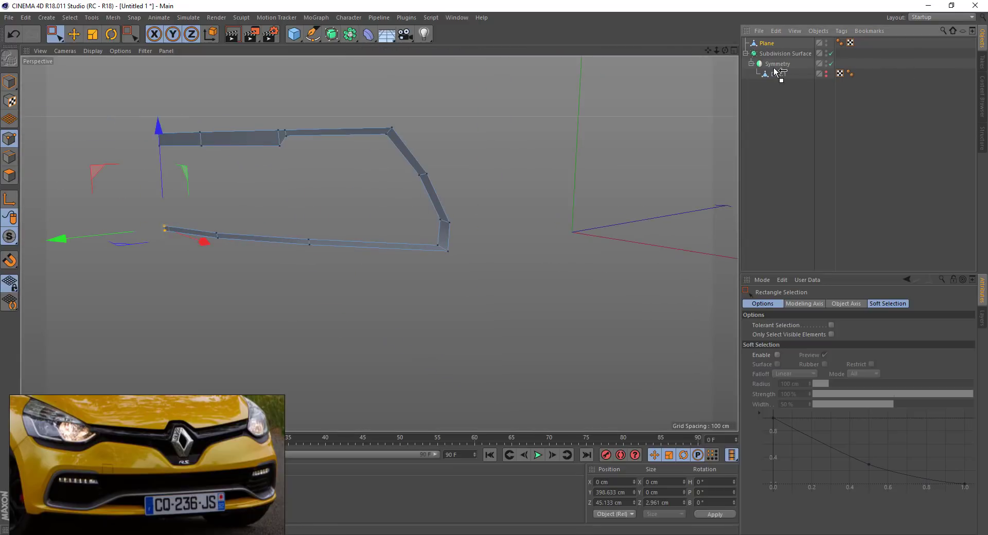
mouse_move(551, 203)
alt+mouse_down()
mouse_move(258, 217)
mouse_move(372, 278)
mouse_move(376, 228)
mouse_move(409, 206)
mouse_move(391, 165)
alt+mouse_up()
key(e)
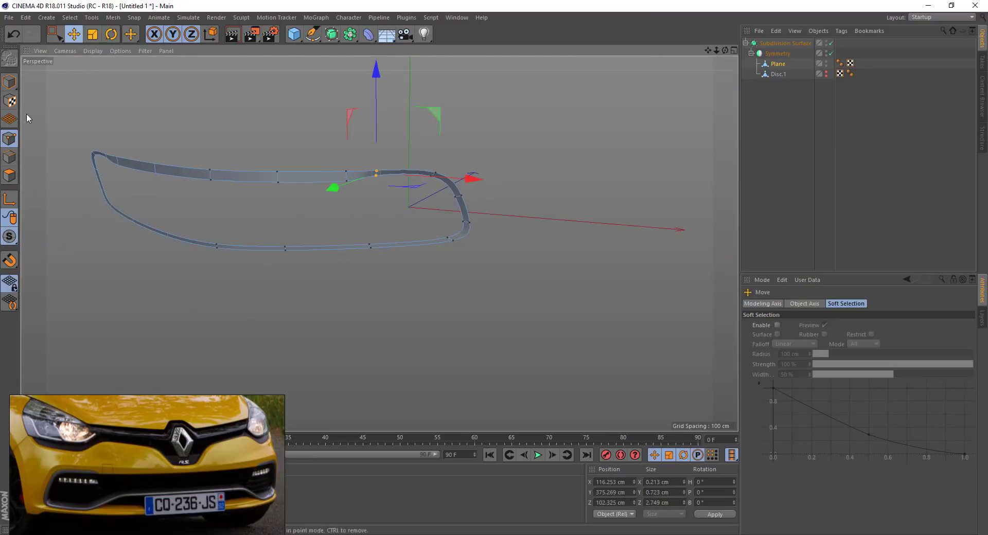
click(9, 156)
click(731, 50)
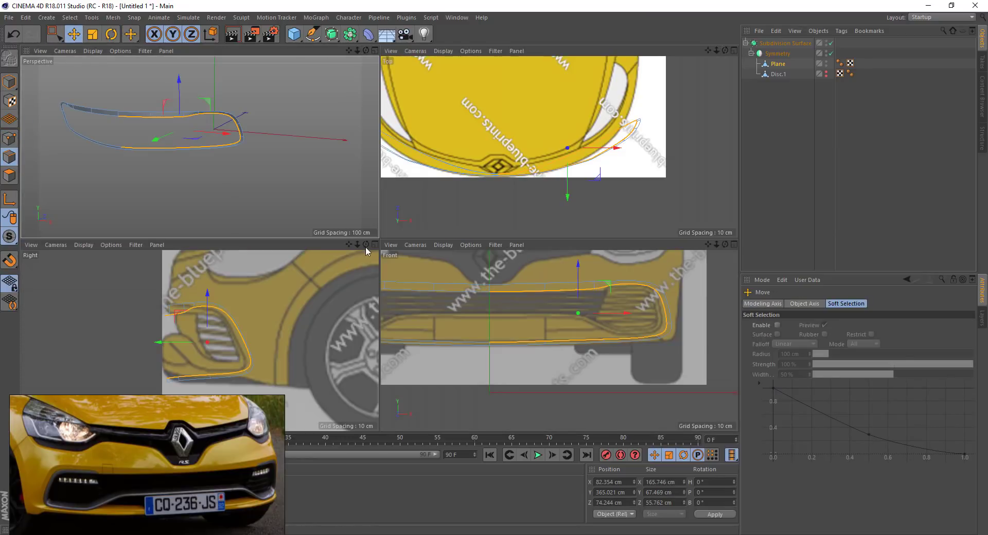
click(734, 245)
- Box-select the trim's top edges and raise them toward the grille outline
click(488, 122)
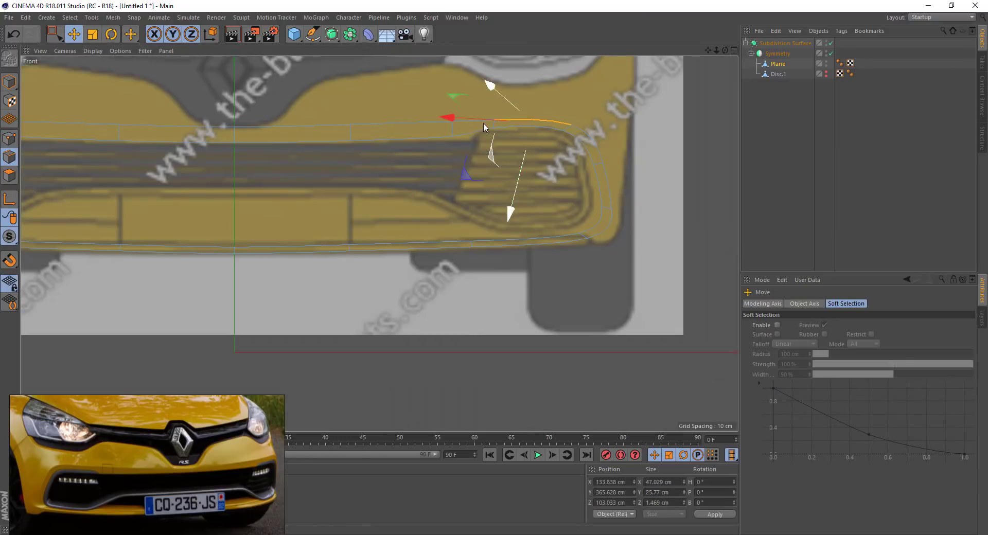
key(k)
key(l)
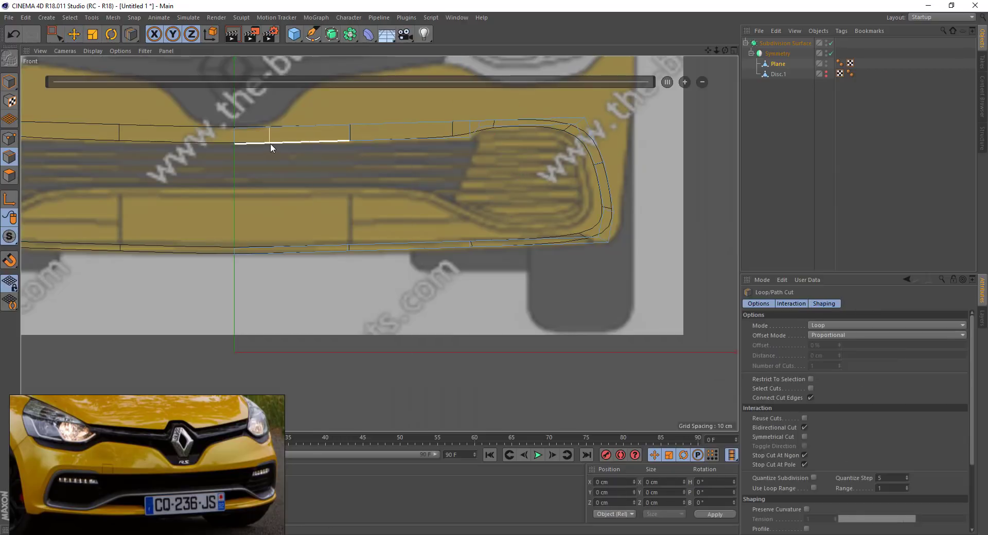
key(0)
drag(273, 98, 462, 128)
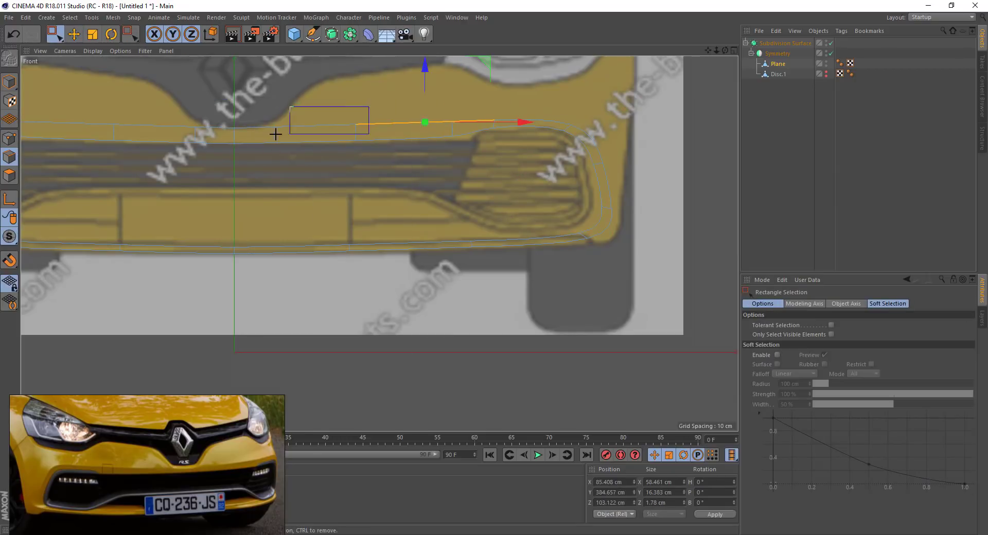
shift+drag(275, 134, 278, 132)
drag(384, 82, 379, 26)
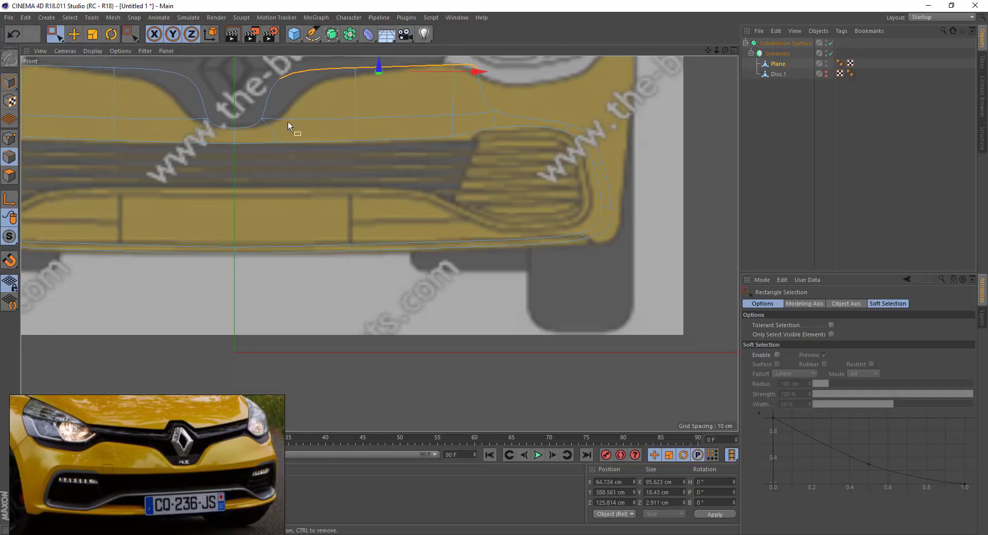
- Adjust individual trim points under the logo and near the headlight
click(10, 138)
click(355, 66)
alt+middle_drag(368, 79, 399, 111)
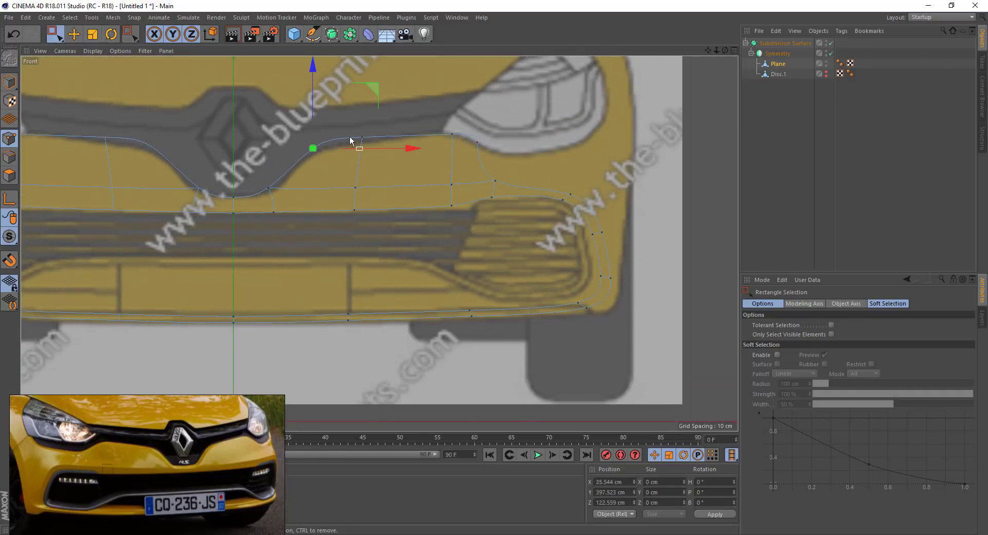
drag(424, 85, 429, 90)
click(269, 189)
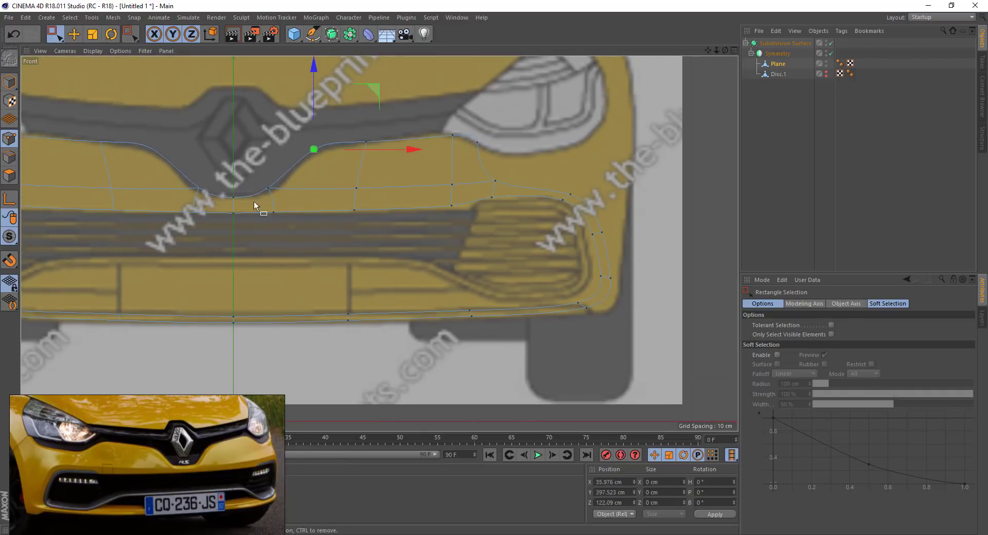
drag(334, 135, 335, 137)
key(ctrl+z)
click(234, 196)
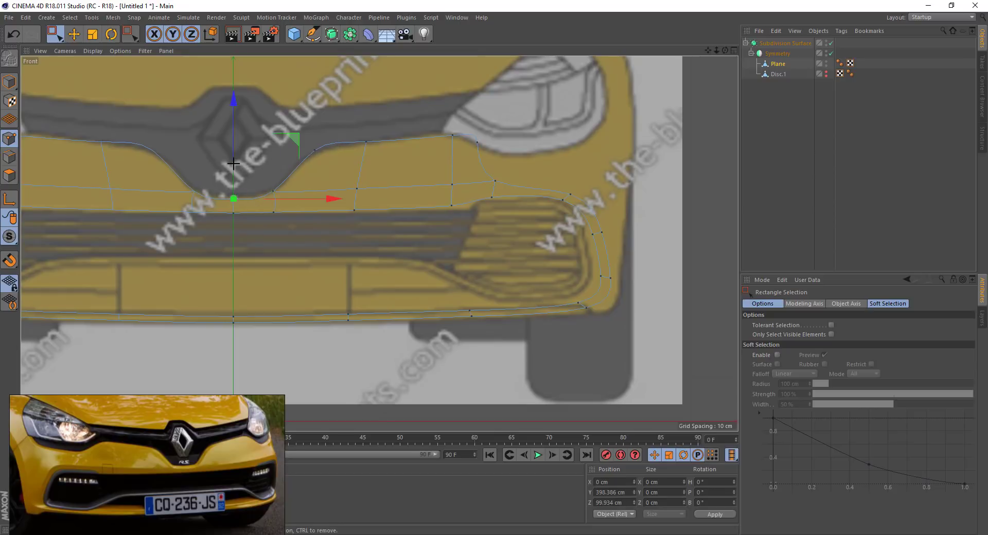
click(477, 142)
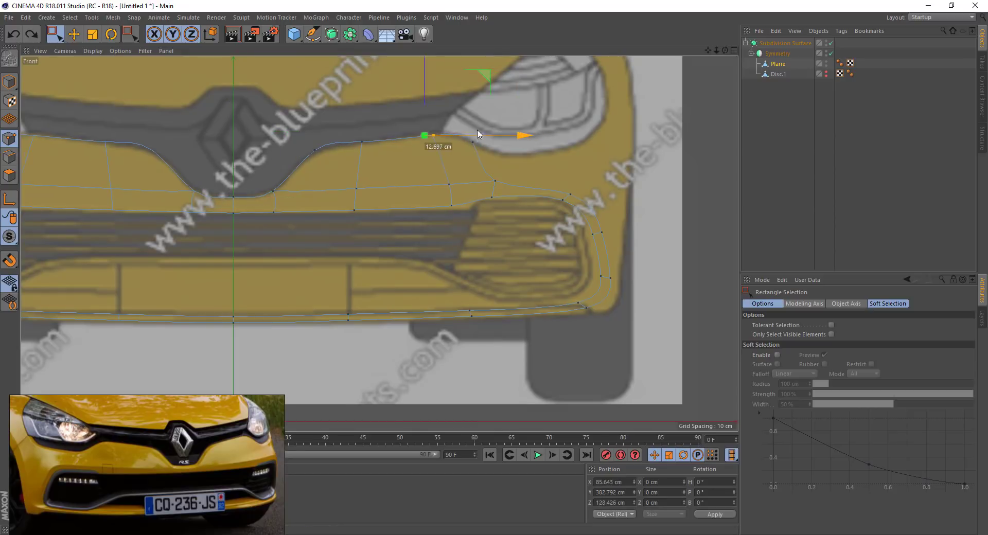
drag(523, 142, 518, 143)
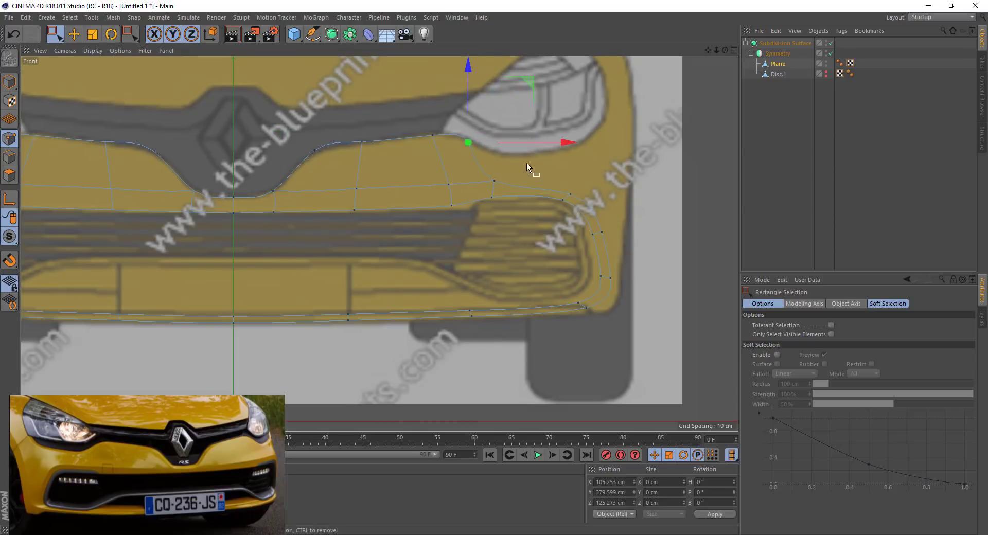
- Lower the grille's top edge row about 14 cm onto the grille outline and return to four views
mouse_move(740, 103)
mouse_down()
mouse_move(502, 94)
mouse_move(751, 124)
mouse_up()
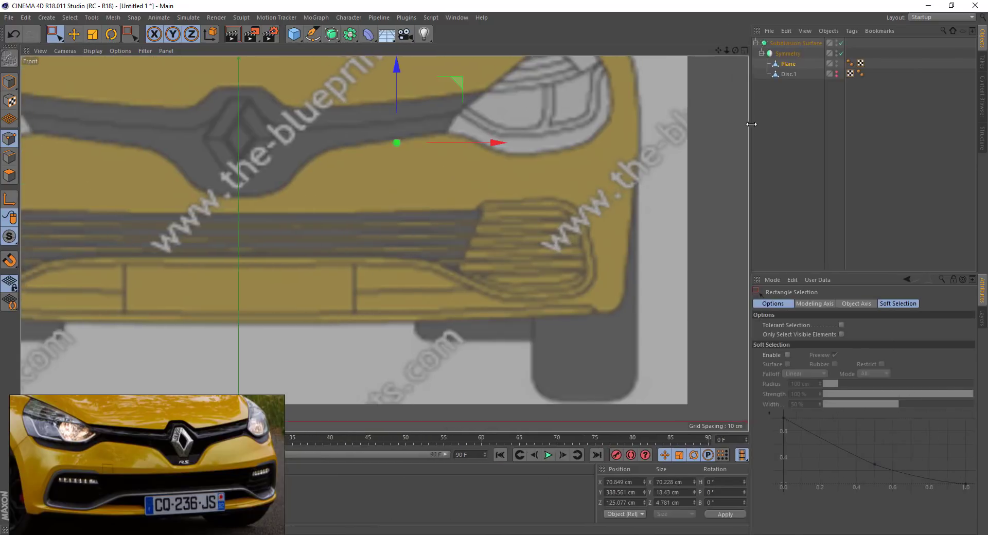
click(745, 49)
click(745, 50)
drag(378, 319, 387, 316)
click(744, 50)
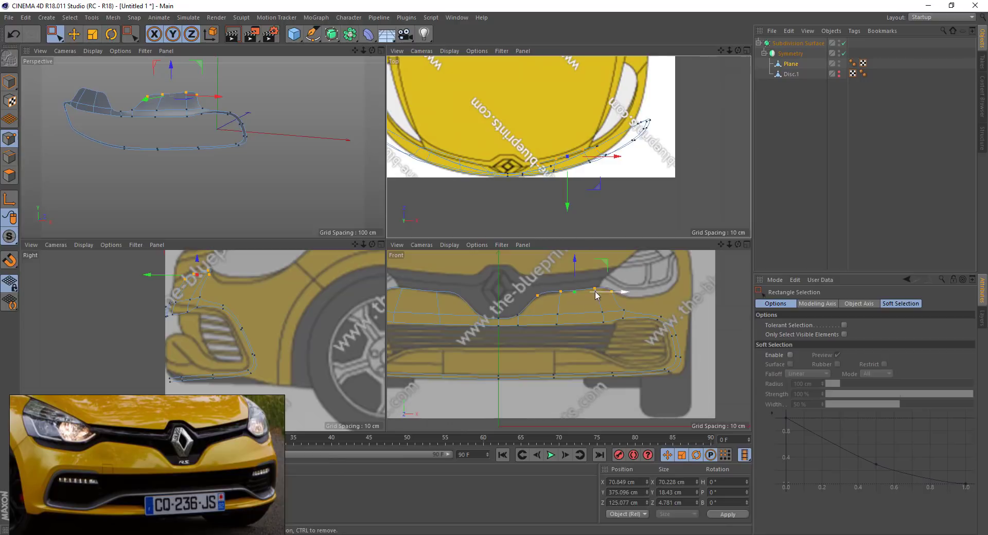
- In the maximized Right view, select the bumper side's edge chain and push it onto the blueprint curve
middle_click(363, 254)
click(77, 34)
click(9, 157)
click(447, 193)
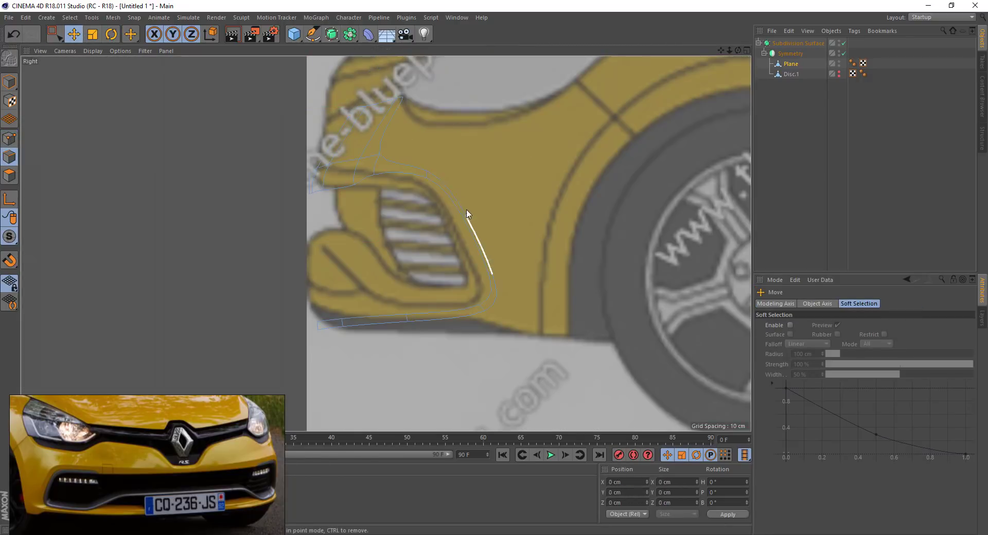
shift+click(495, 281)
drag(525, 264, 576, 267)
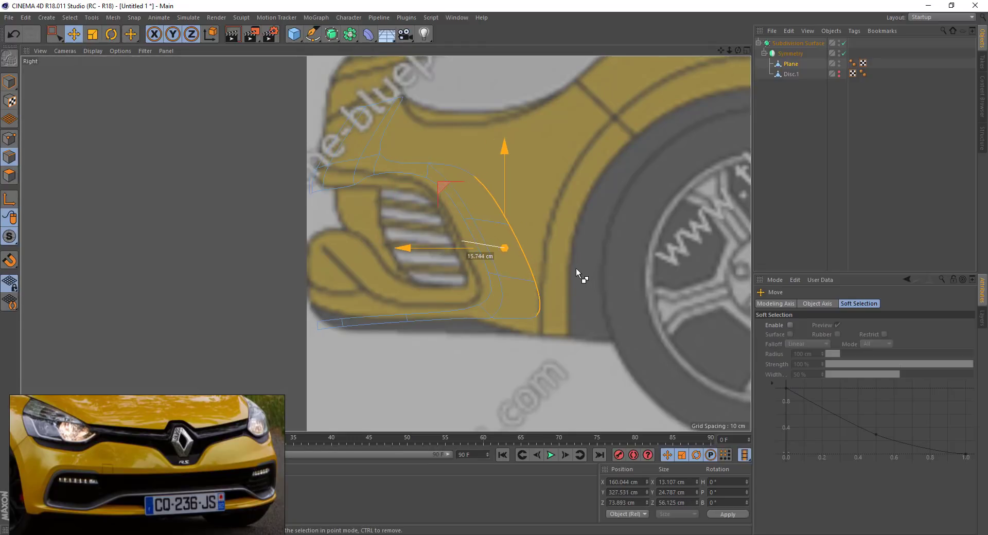
- Fit the side edges to the Top view outline and adjust their height and depth
click(748, 50)
middle_click(622, 141)
drag(623, 141, 637, 128)
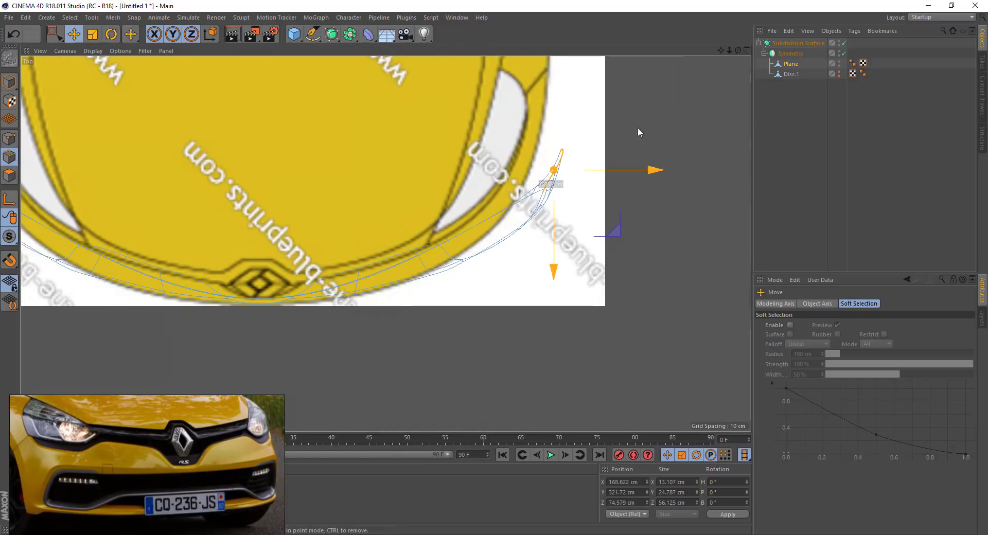
click(747, 50)
drag(324, 291, 315, 294)
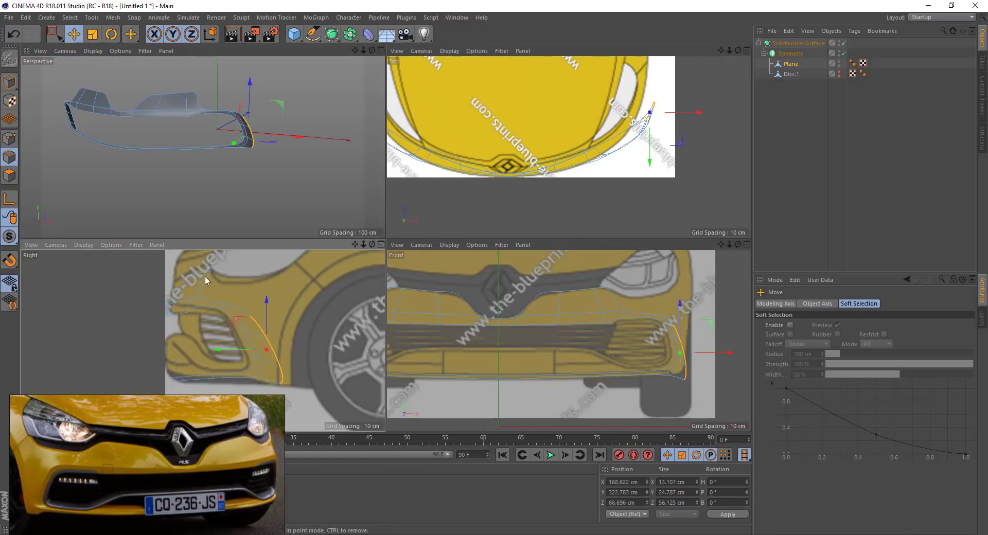
- Box-select the points at the bumper's side corner and turn off subdivision smoothing
click(8, 142)
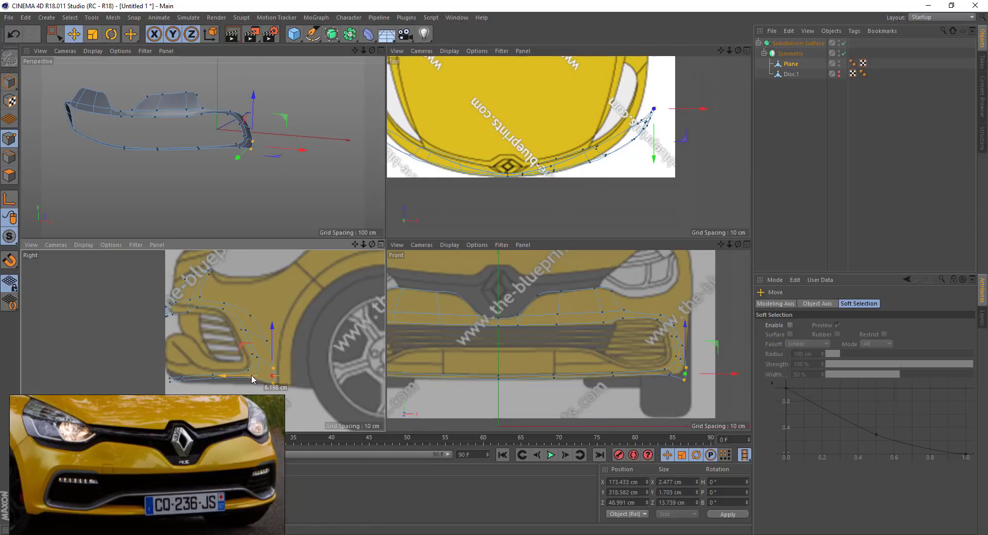
key(0)
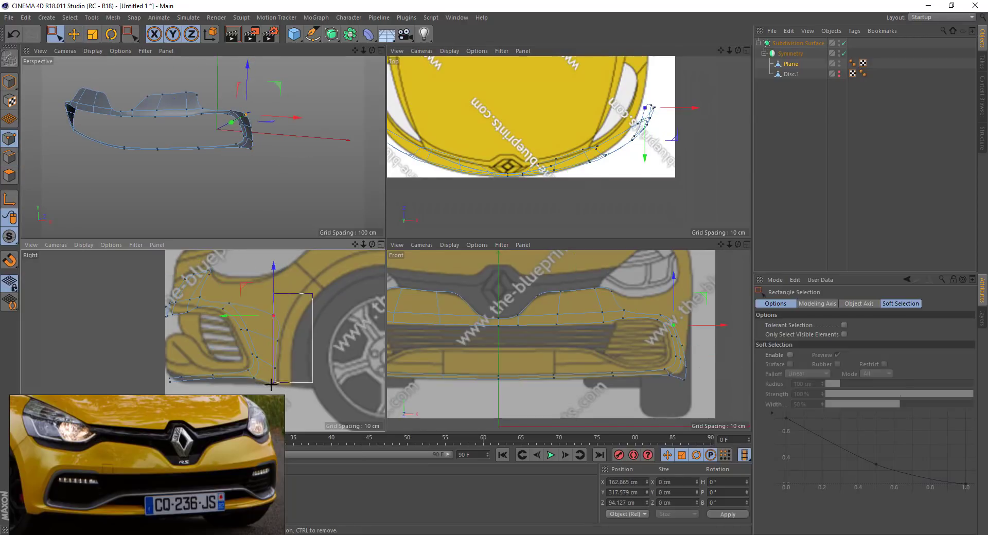
drag(645, 112, 720, 83)
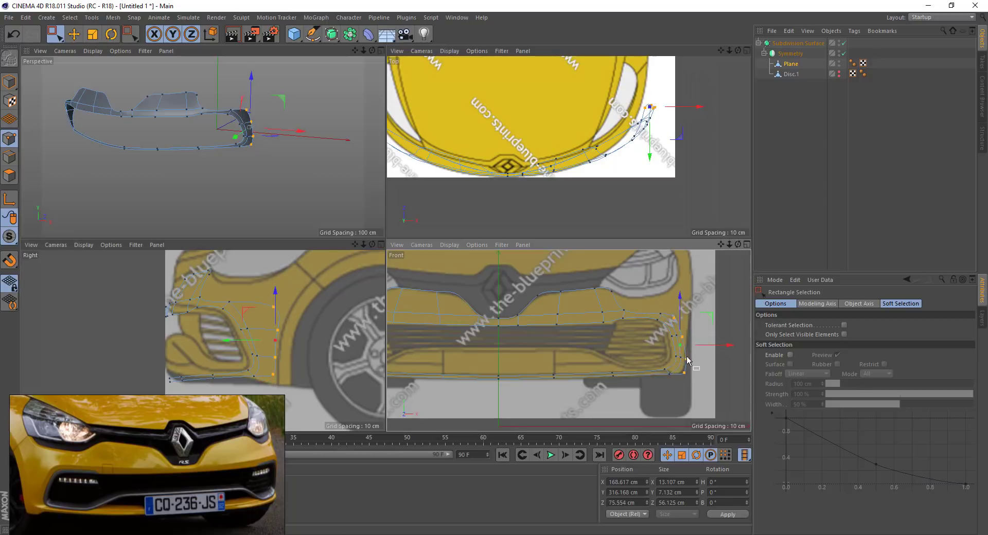
scroll(682, 315, up, 5)
click(674, 390)
drag(703, 294, 666, 313)
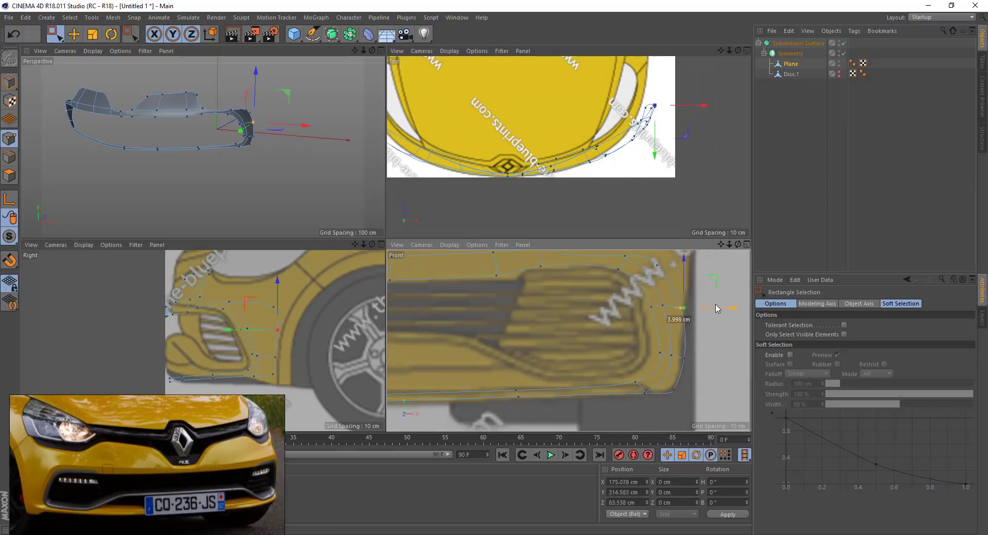
key(q)
scroll(607, 322, down, 3)
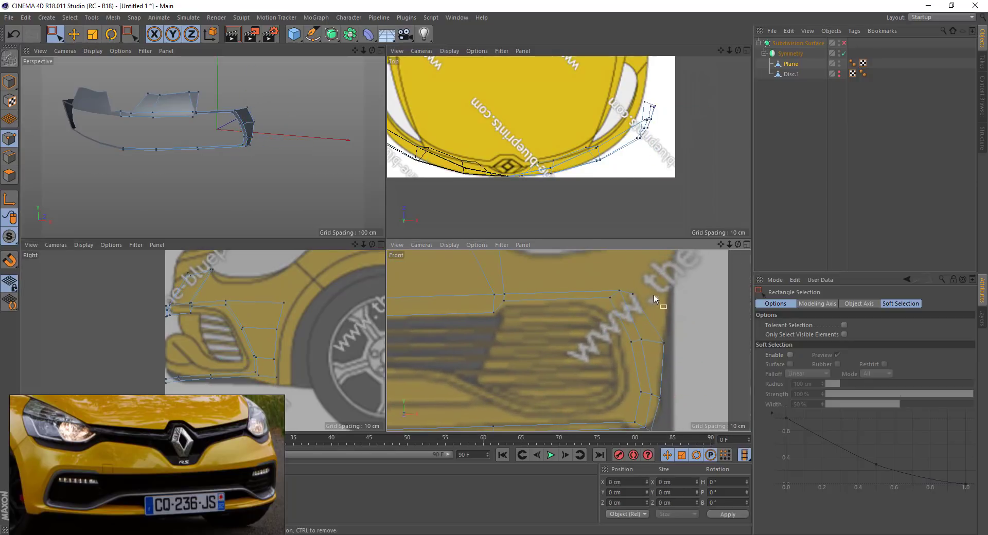
- Shift the side end's top point out to the fender line and nudge the lower point toward the wheel
drag(654, 288, 669, 303)
click(379, 244)
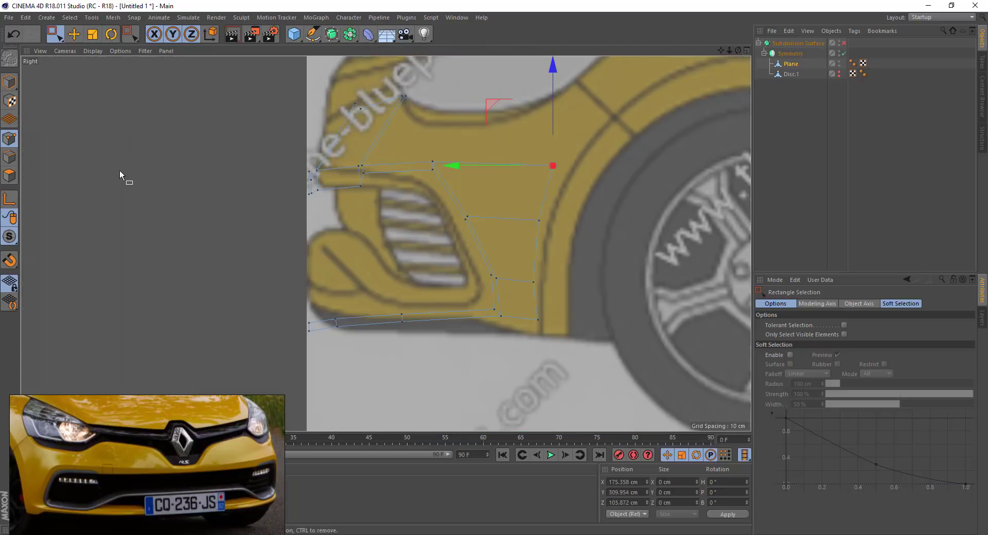
drag(494, 167, 508, 166)
shift+drag(591, 160, 524, 229)
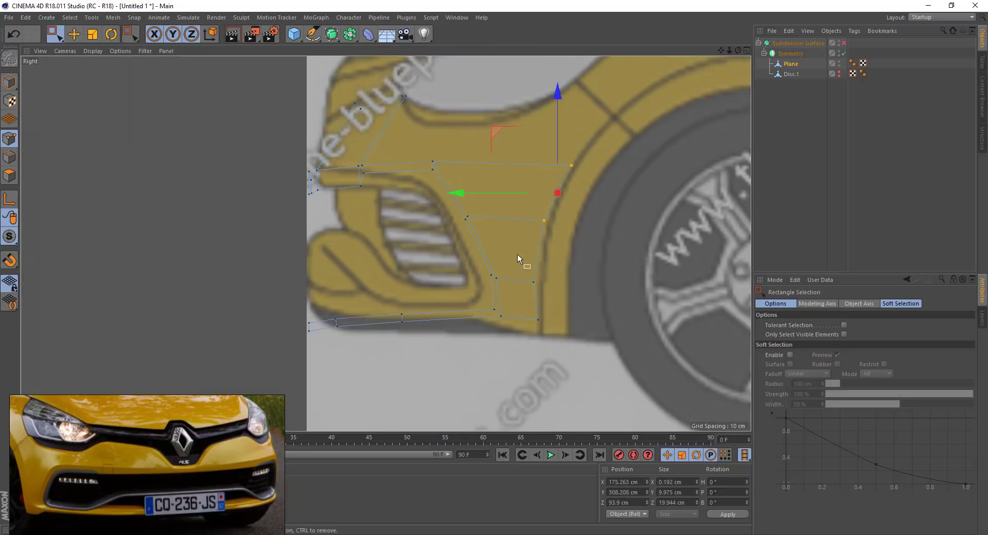
mouse_move(546, 272)
mouse_down()
mouse_move(525, 290)
mouse_move(502, 282)
mouse_up()
drag(567, 308, 508, 322)
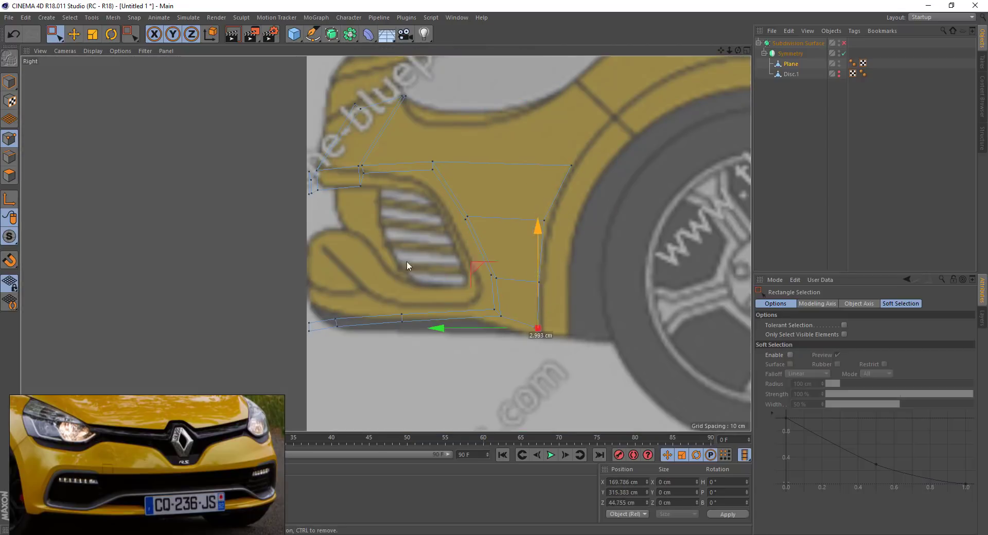
key(e)
- Extrude the side panel's top edge upward into a new polygon row
ctrl+drag(390, 167, 616, 99)
key(ctrl+z)
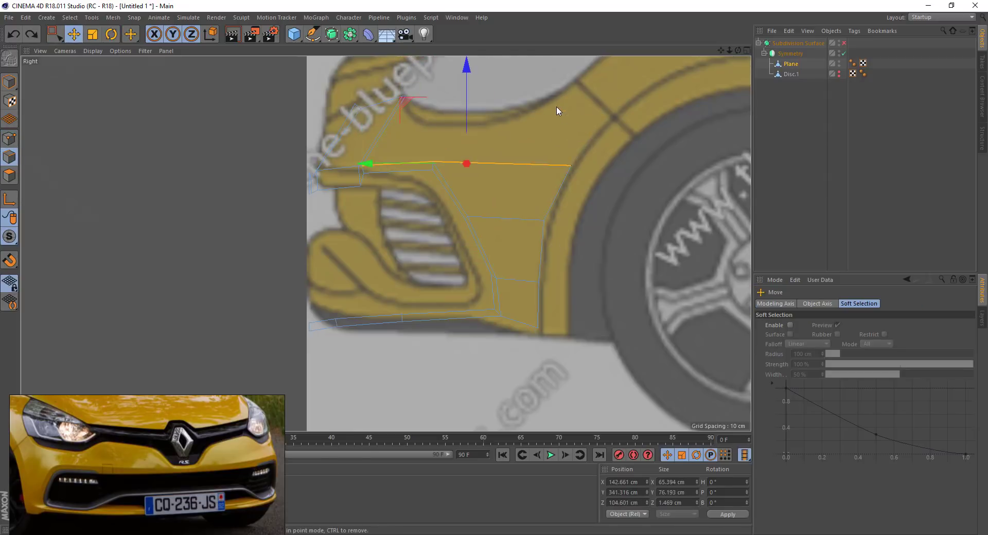
key(ctrl+z)
key(ctrl+z)
click(538, 165)
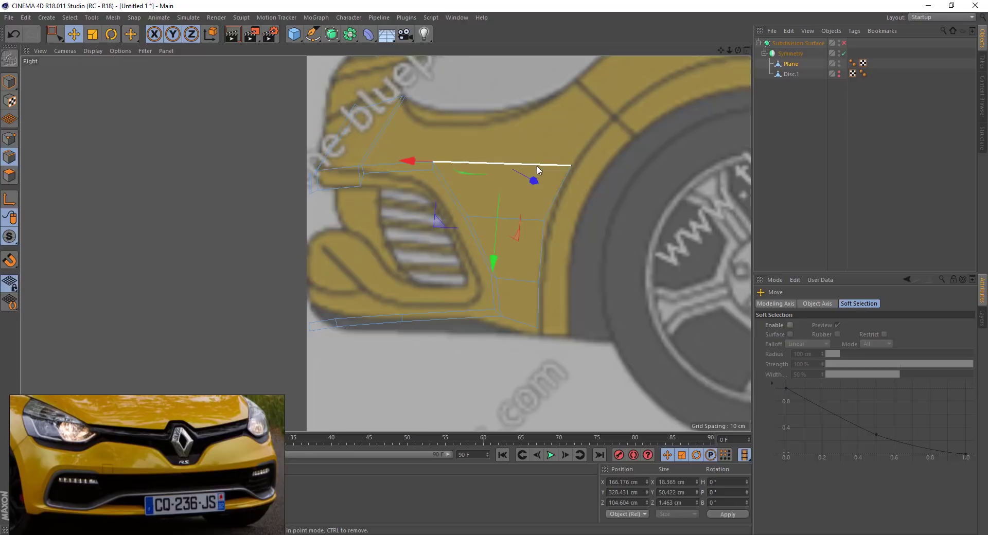
mouse_move(549, 151)
ctrl+mouse_down()
mouse_move(529, 99)
mouse_move(520, 116)
ctrl+mouse_up()
- Position the new row's points along the fender, raising the upper-right corner to the wheel arch
click(10, 138)
click(417, 110)
click(9, 157)
click(586, 100)
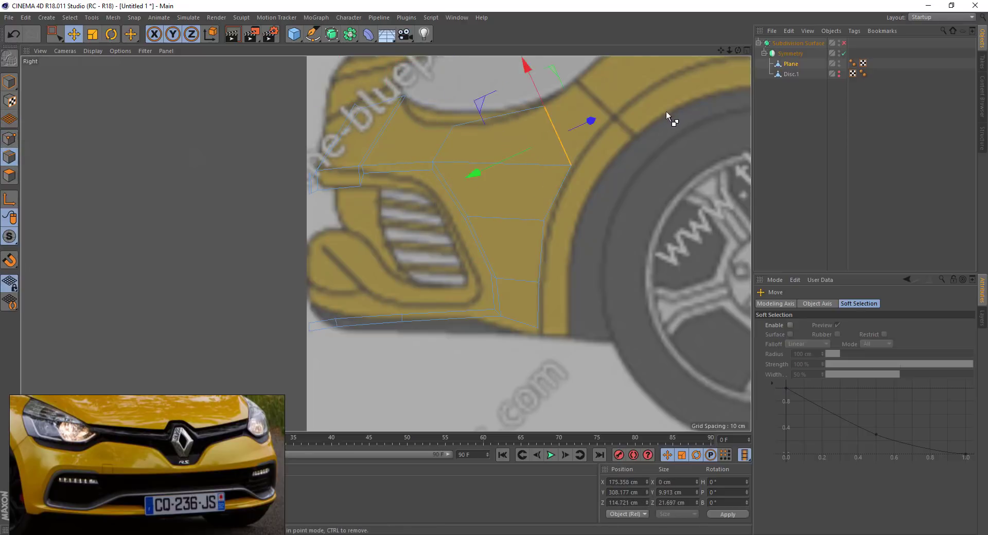
click(9, 138)
click(613, 118)
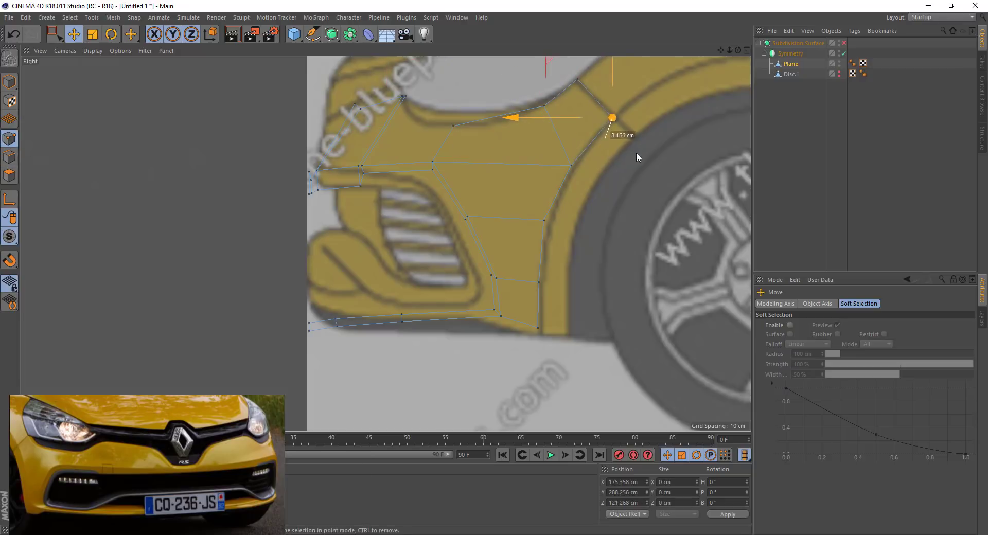
drag(587, 117, 573, 129)
middle_click(572, 129)
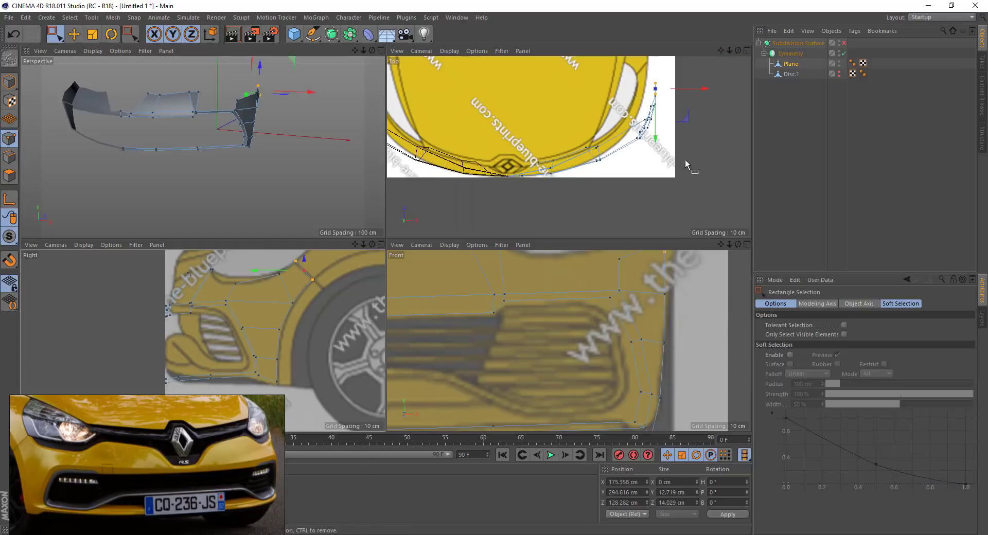
- In the Front view, move the side end's points onto the headlight's lower outline
key(0)
alt+middle_drag(677, 301, 623, 326)
mouse_move(653, 314)
mouse_down()
mouse_move(669, 318)
mouse_move(639, 316)
mouse_up()
click(632, 313)
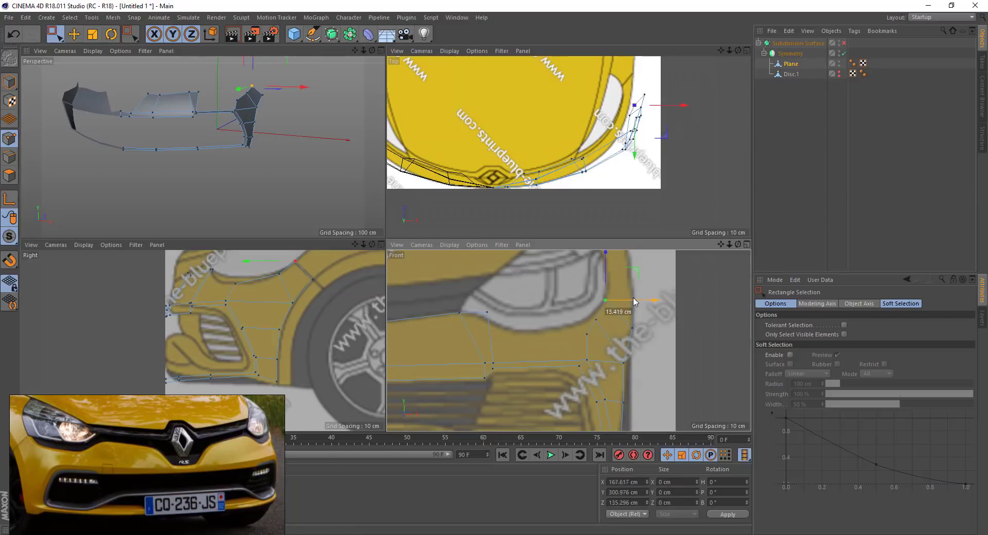
drag(618, 323, 587, 304)
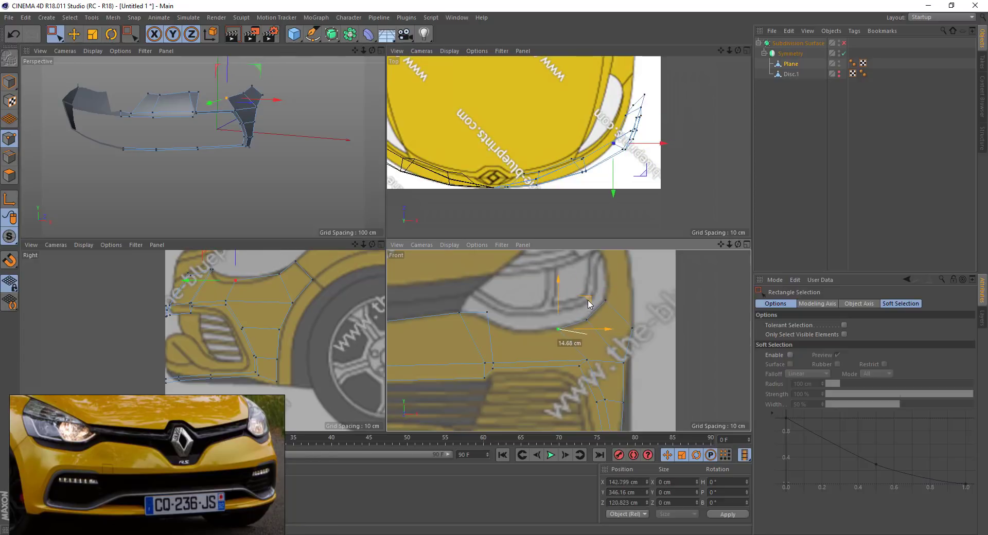
click(487, 312)
drag(477, 295, 488, 296)
key(e)
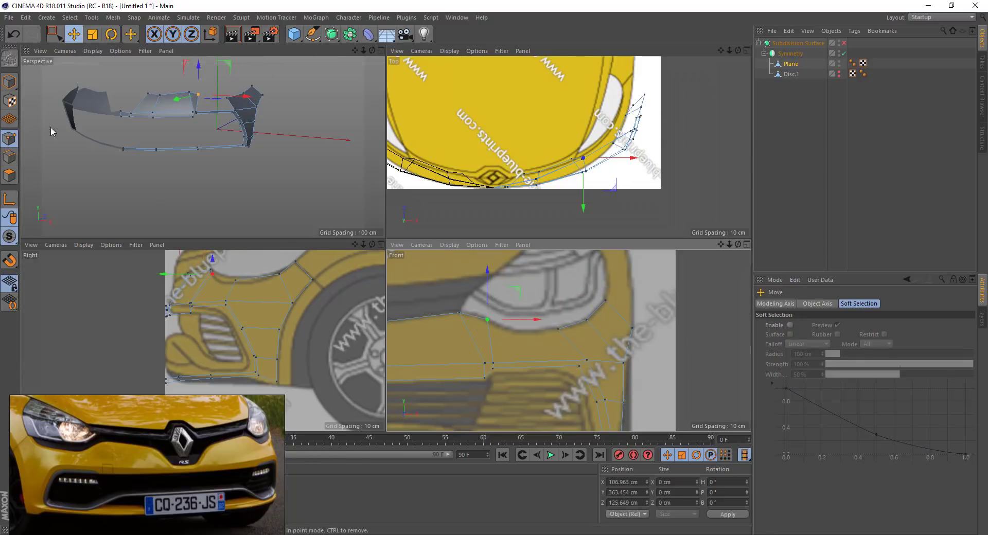
click(9, 157)
- Bridge the two edges beside the headlight with a new polygon
click(490, 340)
right_click(557, 315)
click(530, 271)
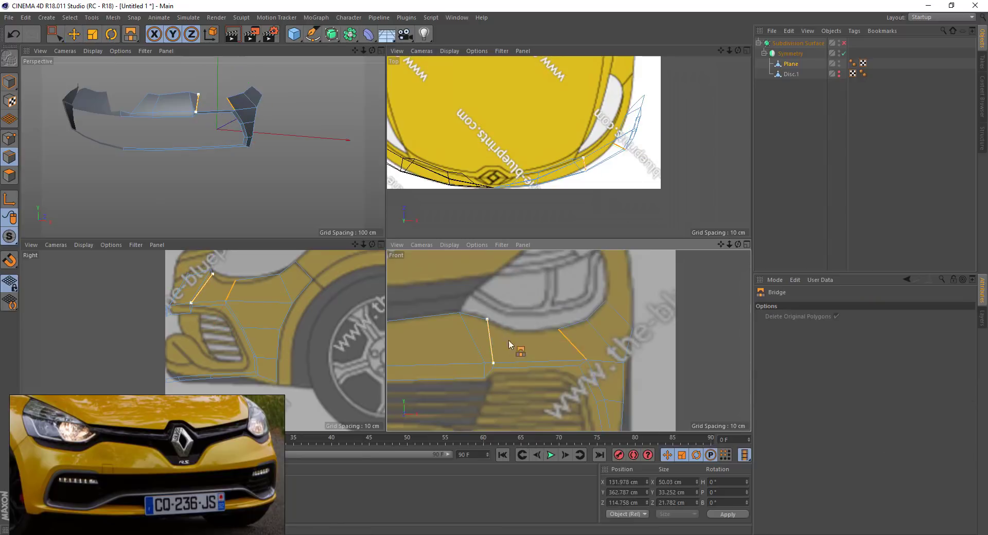
drag(512, 342, 573, 344)
mouse_move(346, 192)
alt+mouse_down()
mouse_move(282, 249)
mouse_move(479, 156)
alt+mouse_up()
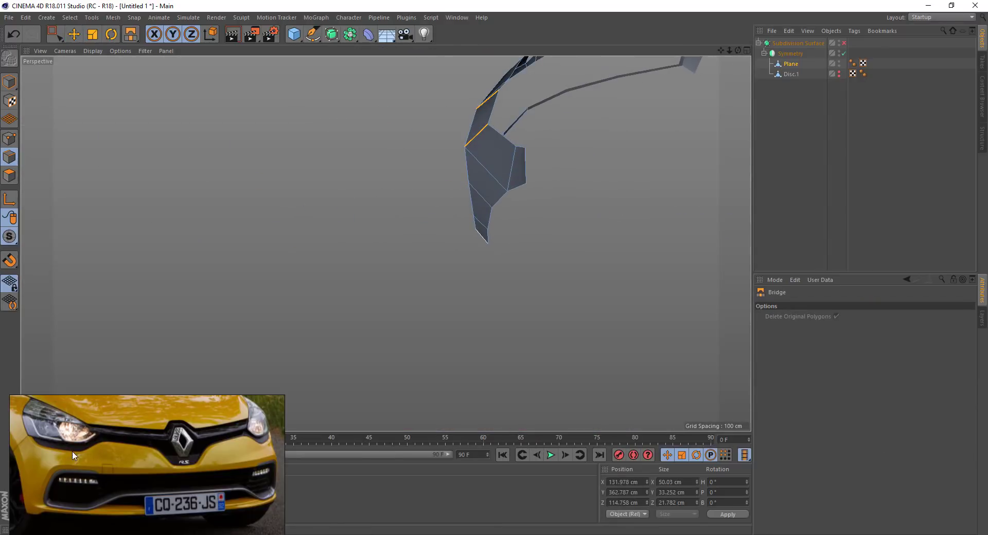
- Try raising a mesh point about 7.7 cm and nudging one 2 cm sideways, then undo
key(e)
click(10, 139)
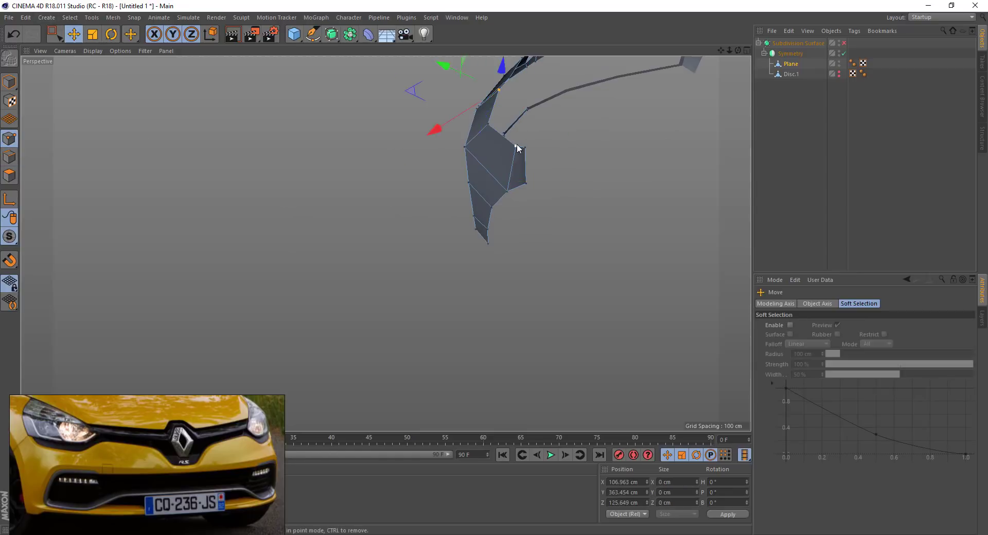
click(514, 146)
key(ctrl+z)
middle_click(502, 195)
drag(252, 276, 243, 277)
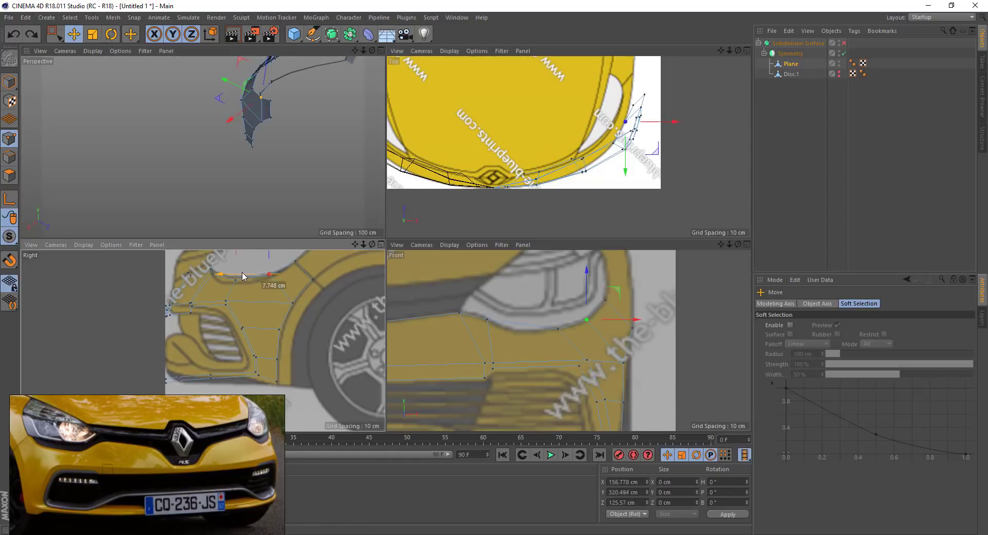
middle_click(359, 137)
mouse_move(375, 107)
alt+mouse_down()
mouse_move(493, 193)
mouse_move(397, 133)
alt+mouse_up()
drag(437, 171, 378, 171)
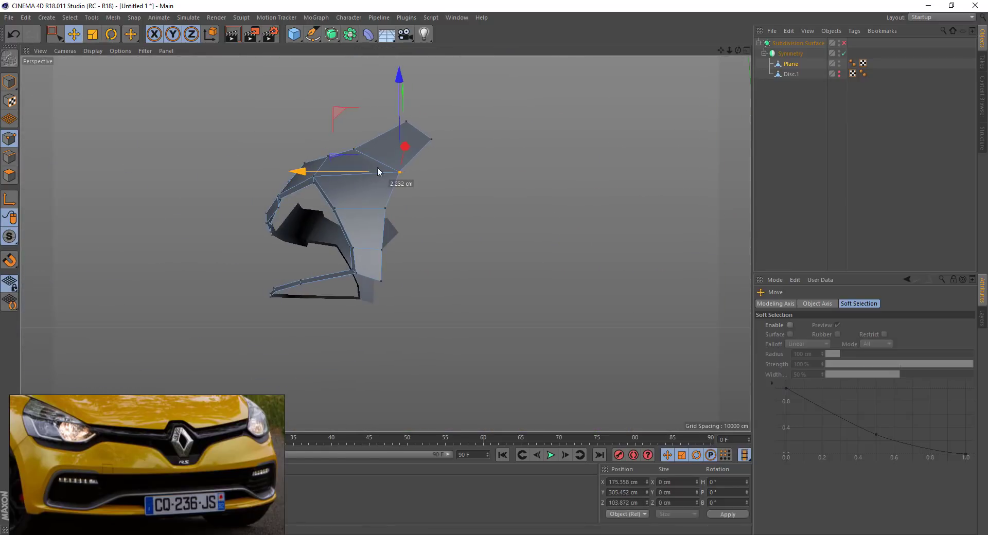
key(ctrl+z)
key(ctrl+z)
key(ctrl+z)
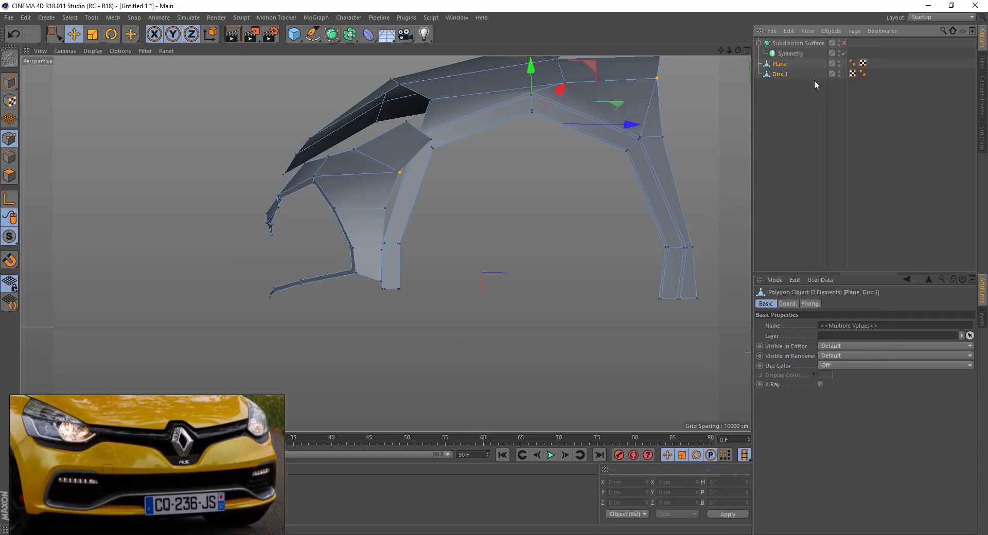
key(ctrl+z)
- Box-select the Plane's bumper corner points and slide them left onto the blueprint curve
click(779, 64)
key(o)
mouse_move(329, 132)
alt+mouse_down()
mouse_move(256, 196)
mouse_move(273, 178)
alt+mouse_up()
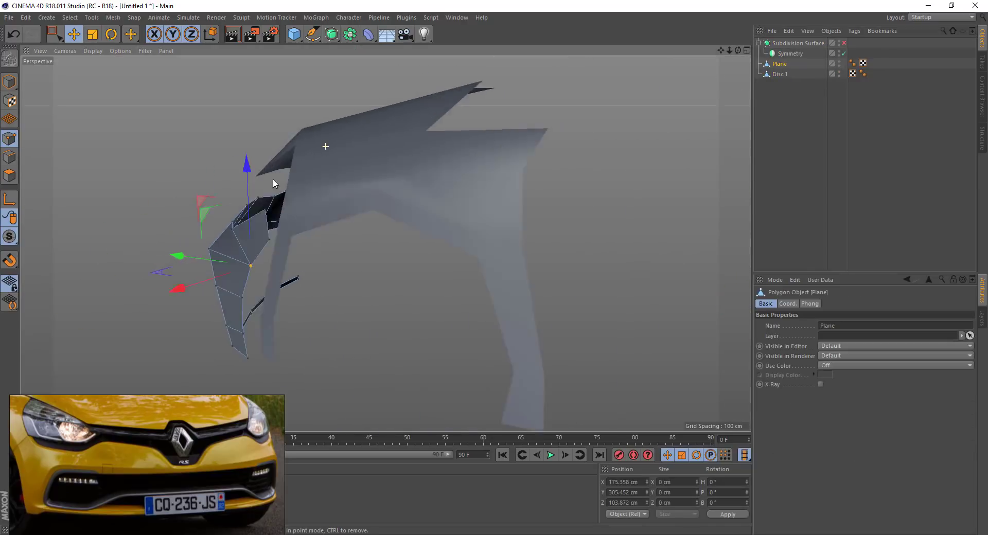
alt+drag(373, 254, 341, 266)
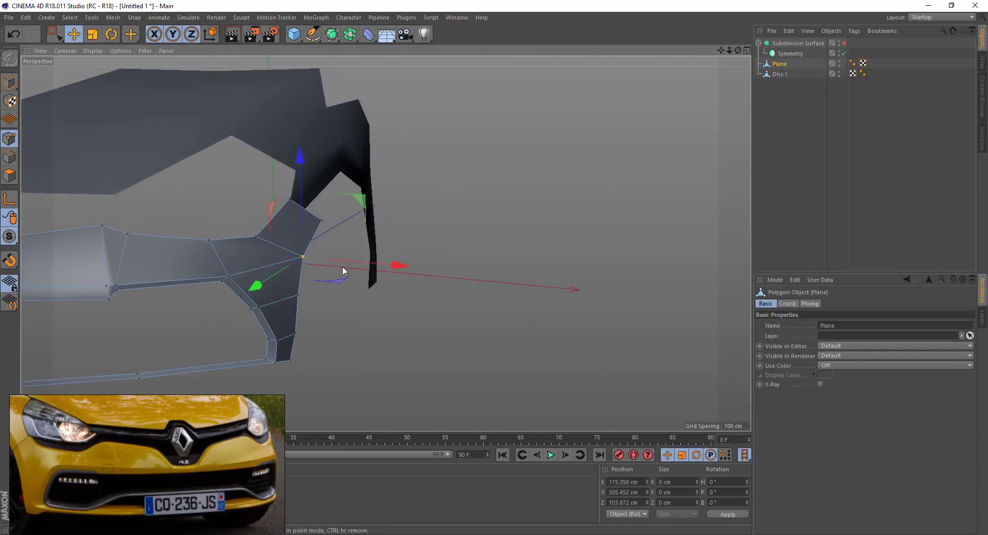
key(0)
drag(423, 84, 250, 299)
key(F2)
drag(589, 193, 556, 195)
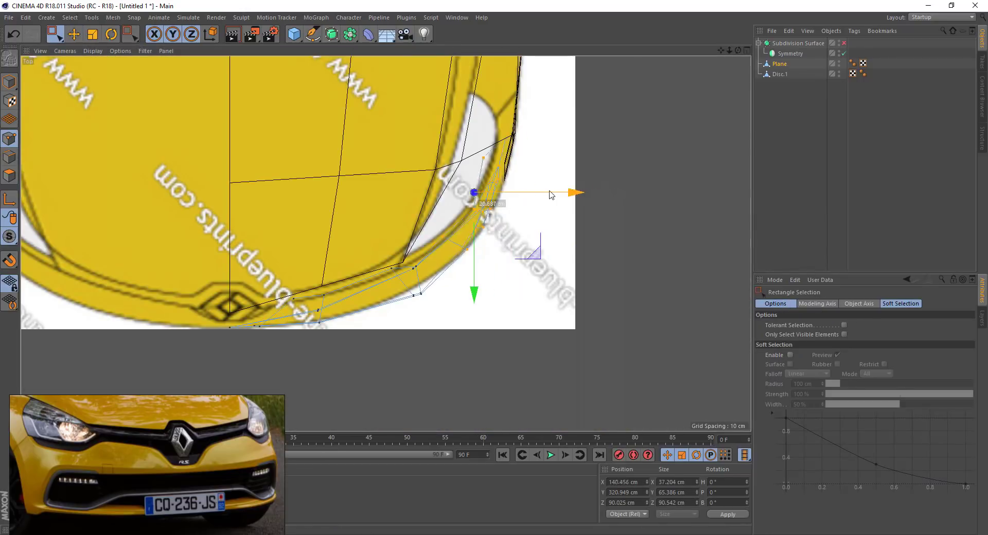
- Switch the Perspective view to Gouraud Shading (Lines) to show edge lines
click(746, 50)
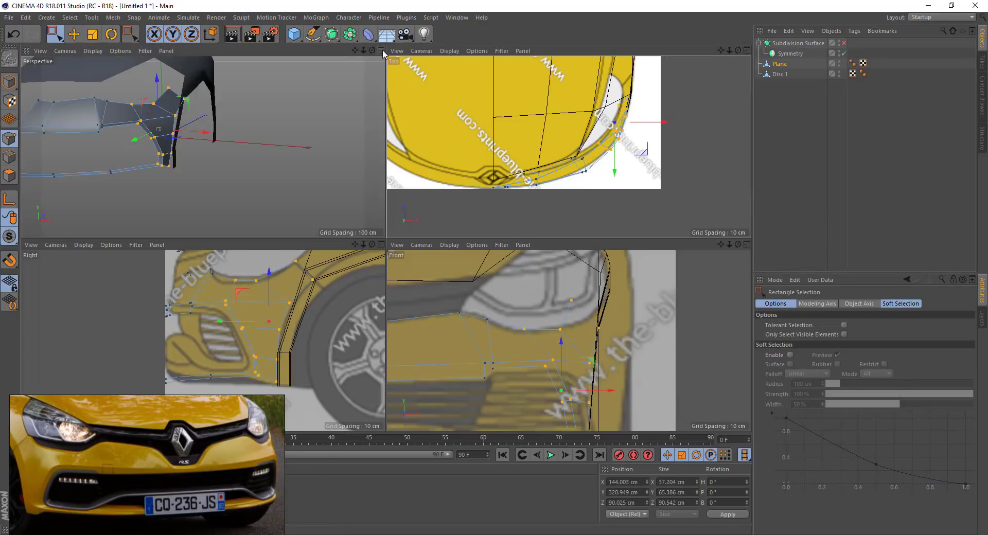
click(381, 50)
mouse_move(280, 124)
alt+mouse_down()
mouse_move(375, 147)
mouse_move(248, 140)
alt+mouse_up()
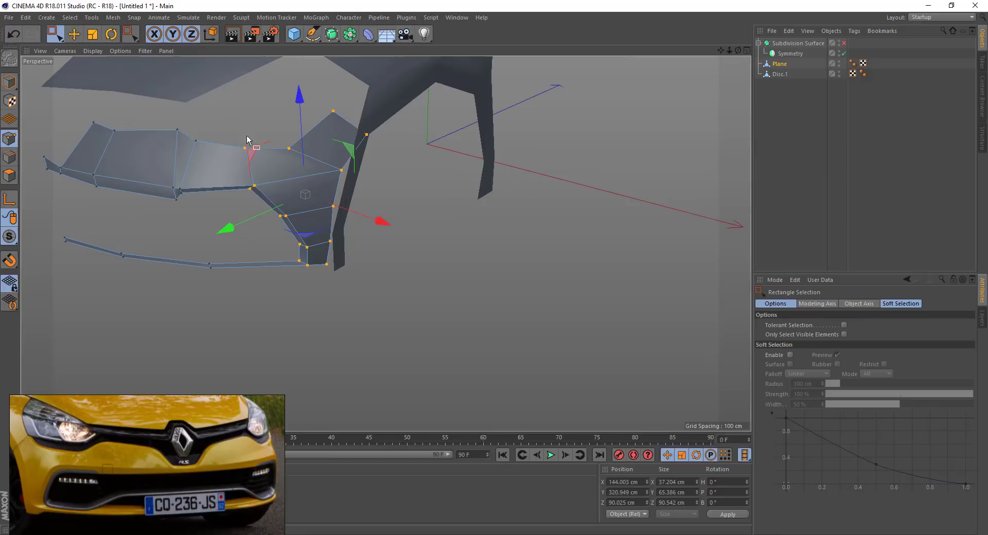
click(86, 52)
click(103, 70)
alt+drag(408, 194, 566, 154)
- Select the Disc.1 wheel-arch object in edge mode
click(778, 64)
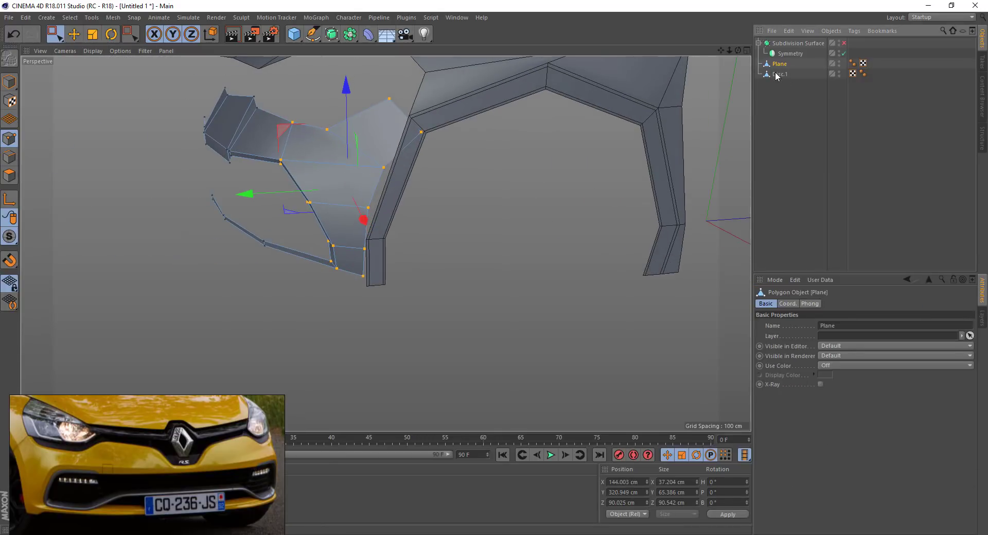
click(778, 74)
key(e)
click(10, 157)
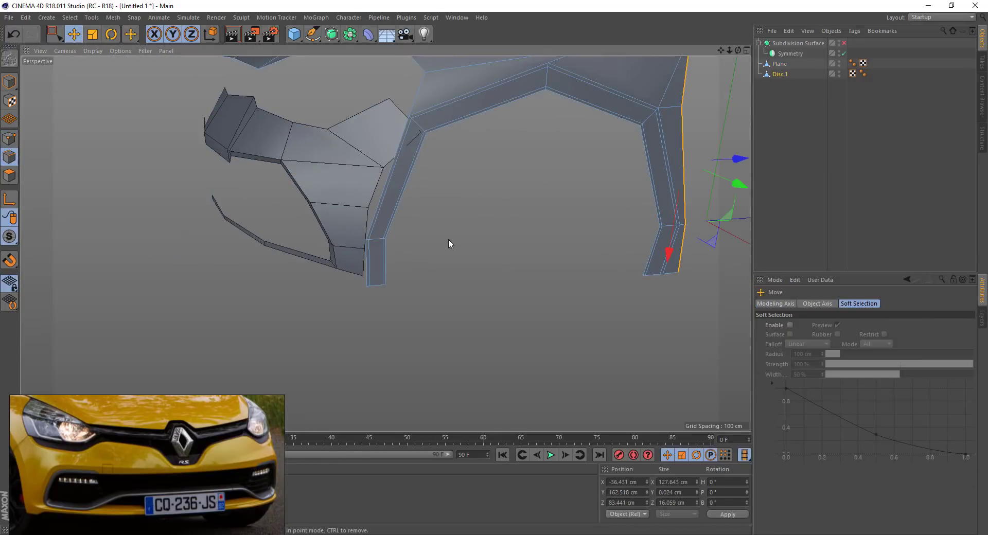
- Add a middle Loop/Path Cut around the Disc.1 arch strip
right_click(452, 238)
click(473, 384)
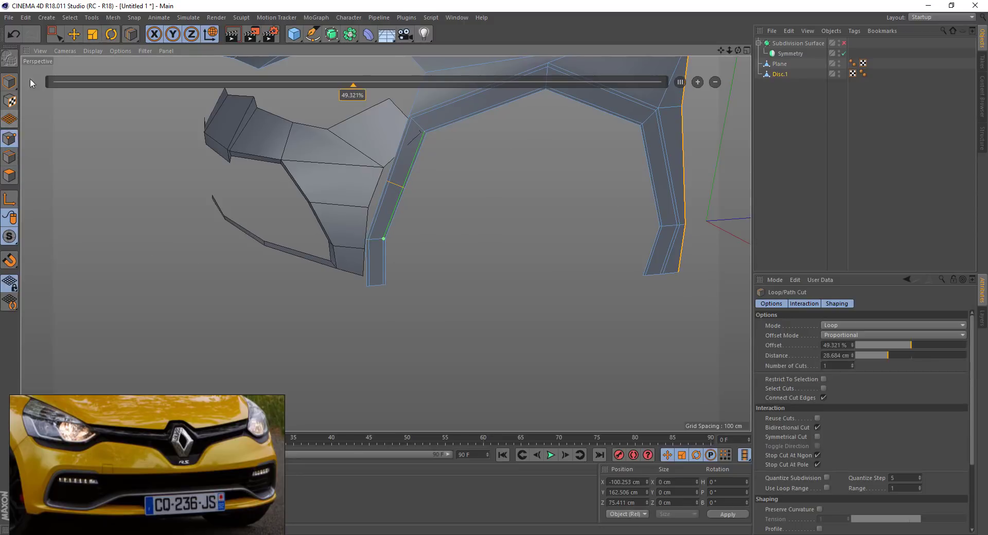
key(e)
key(F5)
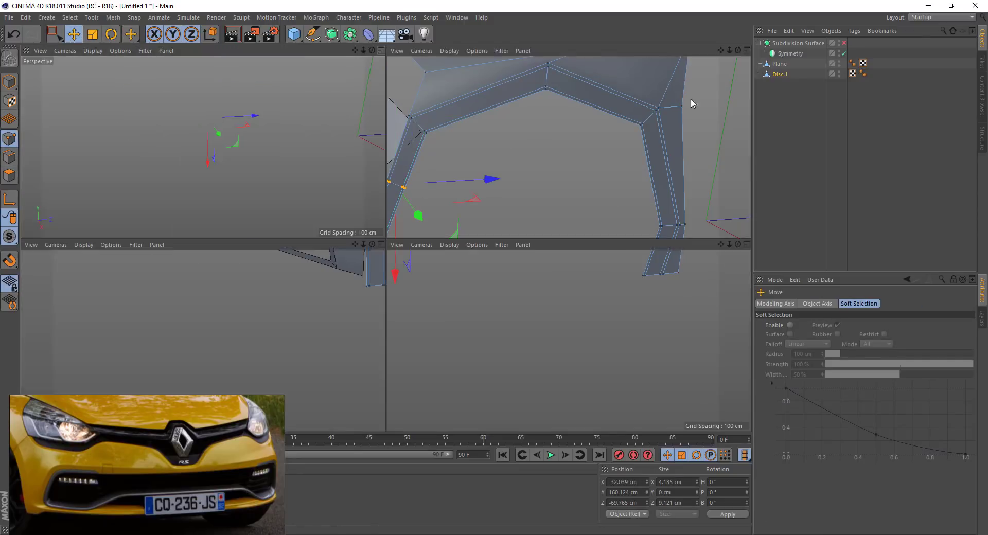
scroll(344, 348, up, 4)
- In Right view, move the strip's lower points right and down onto the blueprint wheel arch
key(0)
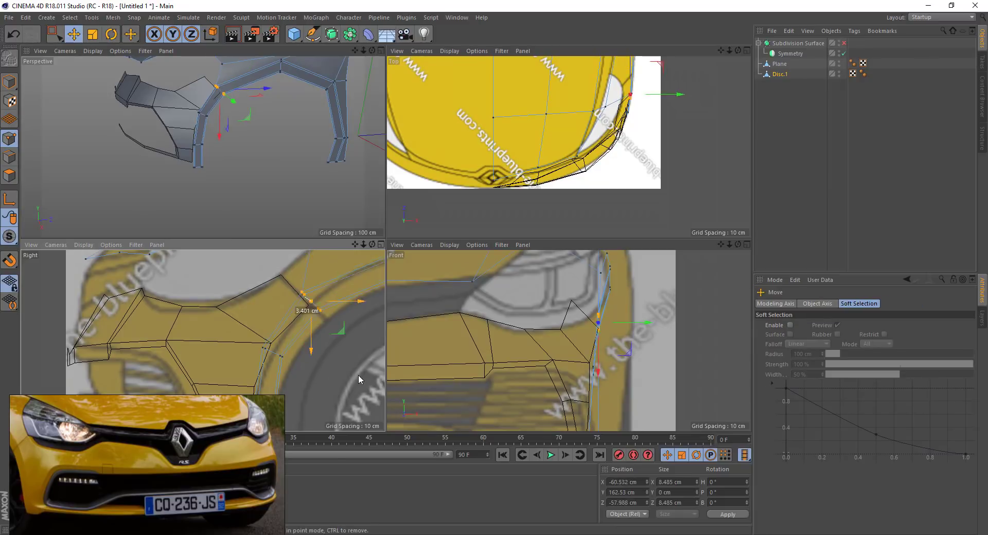
drag(358, 374, 289, 335)
alt+middle_drag(330, 366, 325, 322)
key(e)
drag(325, 318, 336, 320)
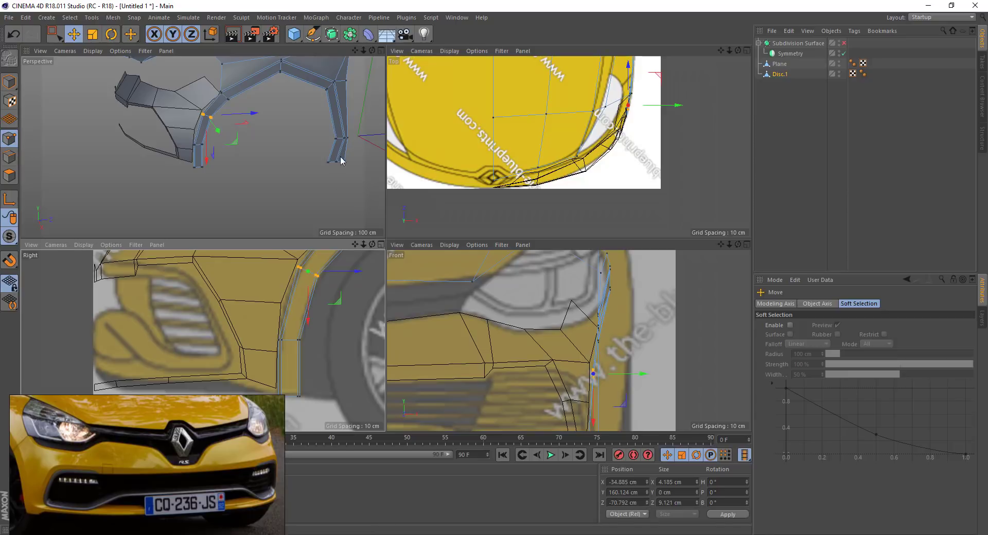
click(381, 244)
alt+middle_drag(199, 66, 165, 88)
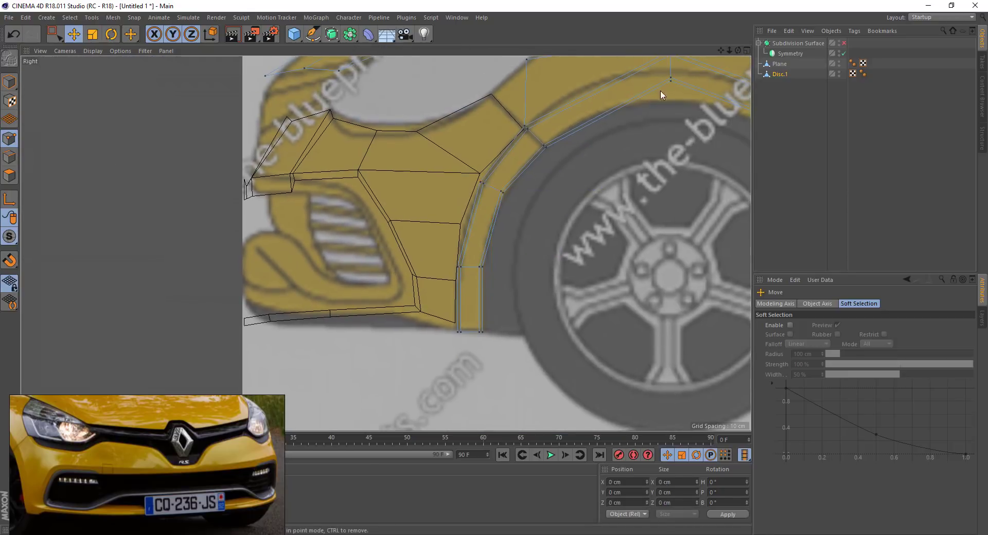
click(604, 144)
click(604, 144)
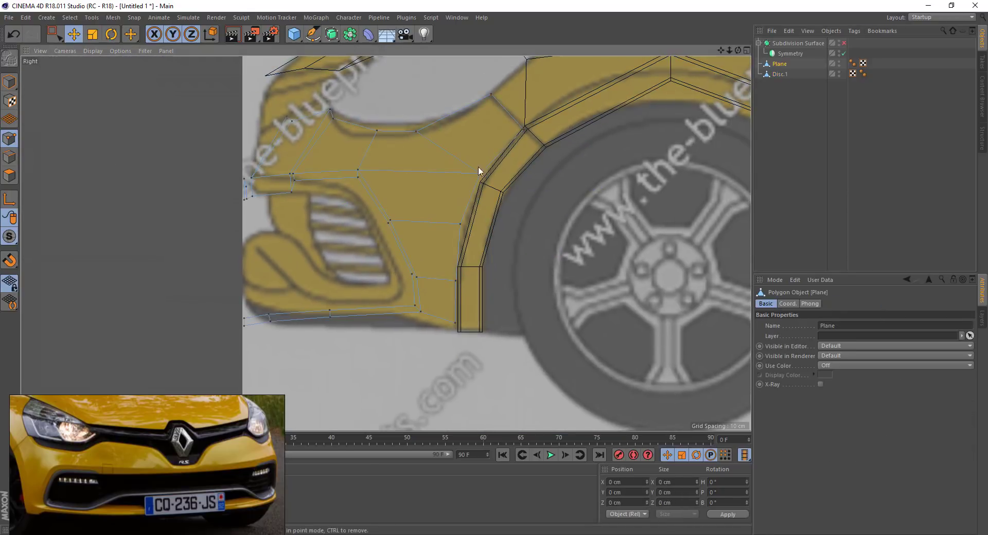
click(780, 74)
- Try bevelling the inner arch-strip edge, then undo the bevel
click(10, 157)
click(470, 267)
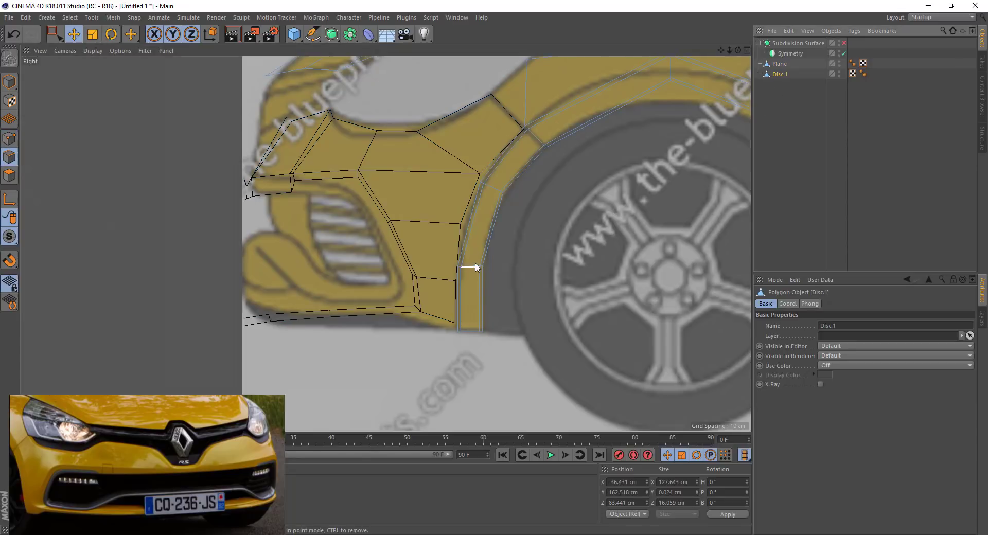
right_click(570, 226)
click(605, 450)
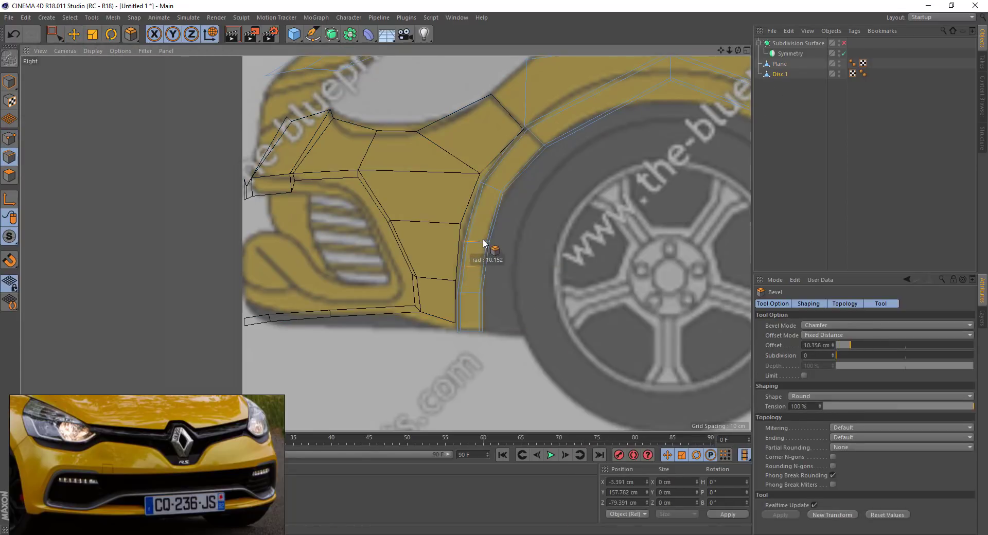
drag(484, 242, 503, 239)
click(65, 36)
key(ctrl+z)
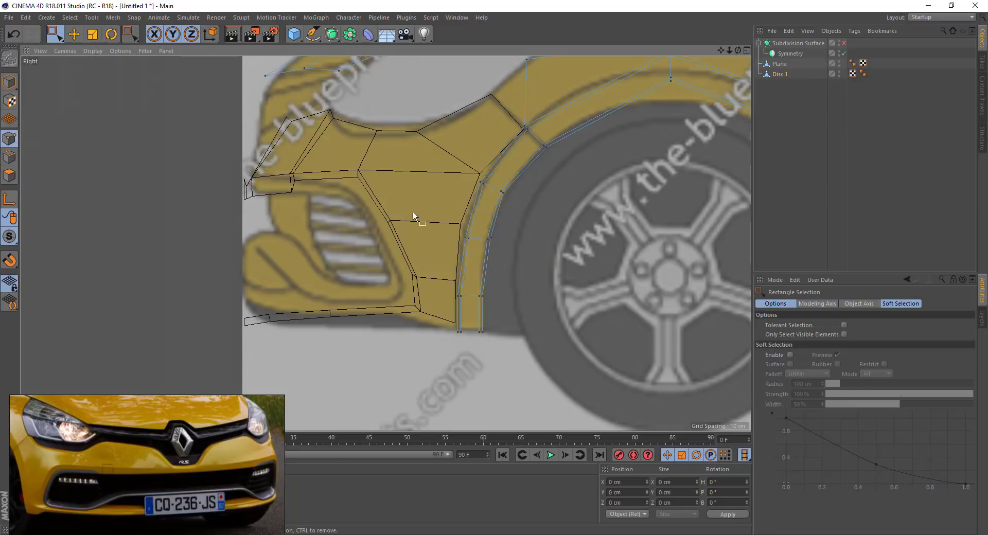
- Box-select the middle row of arch points and raise them
key(space)
drag(453, 216, 497, 235)
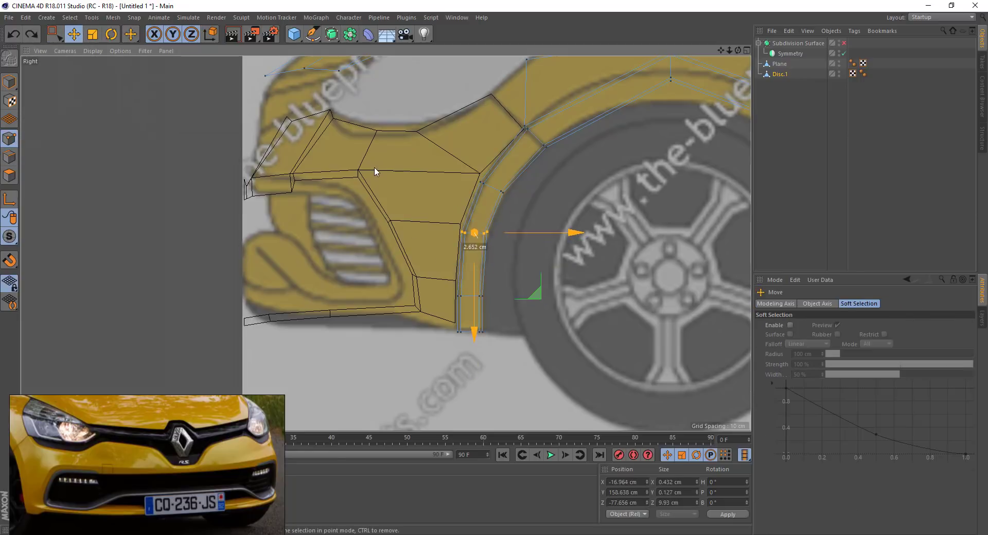
key(e)
drag(432, 308, 400, 280)
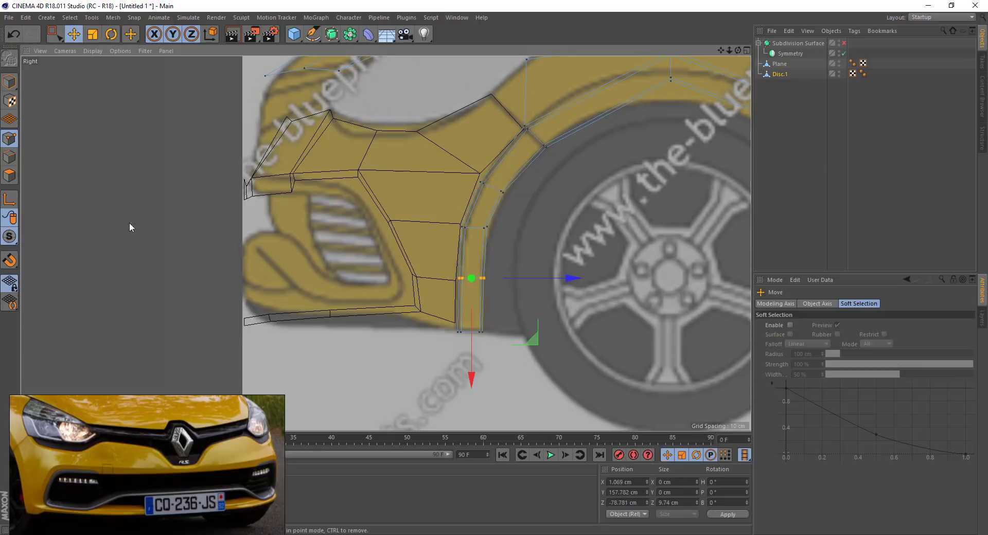
- Merge Plane and Disc.1 into one Plane.1 with Connect Objects + Delete
click(10, 157)
ctrl+click(780, 64)
right_click(783, 83)
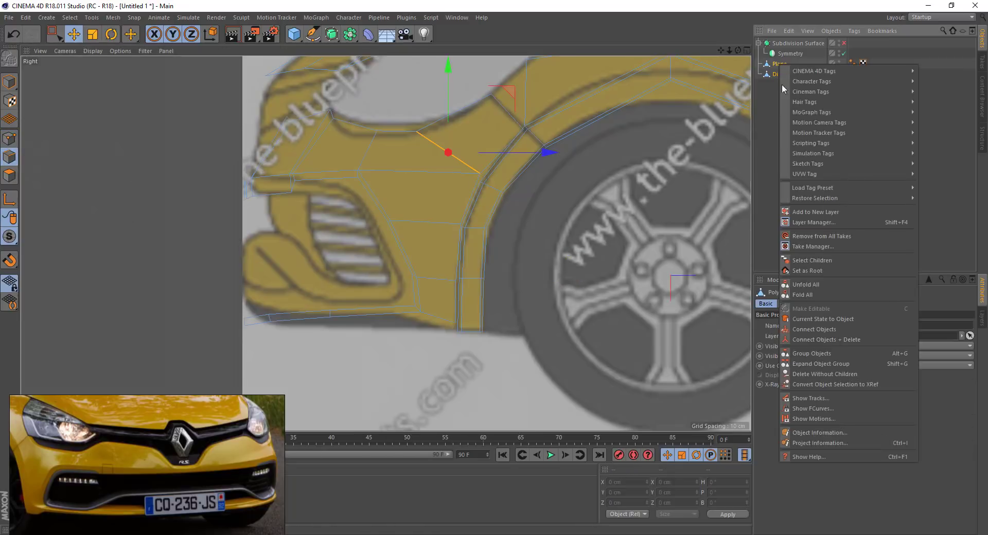
click(832, 318)
key(Return)
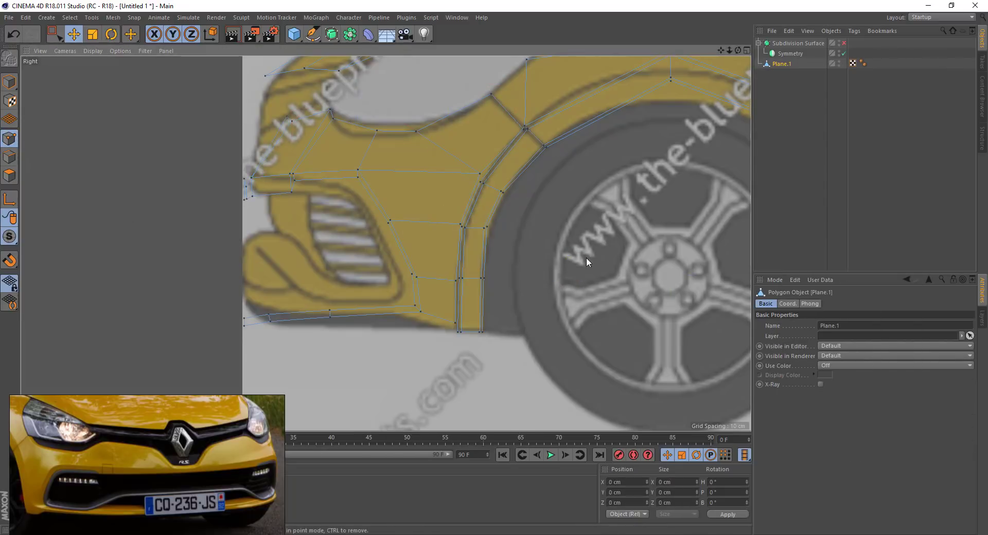
- Stitch and Sew the arch strip's boundary points to the front panel
right_click(586, 257)
click(620, 428)
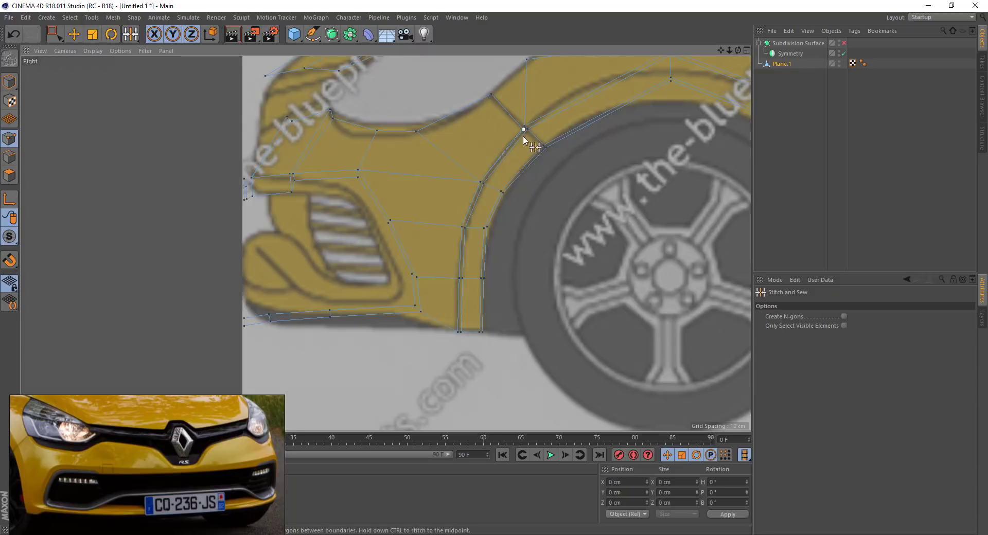
scroll(523, 139, up, 5)
scroll(510, 161, down, 5)
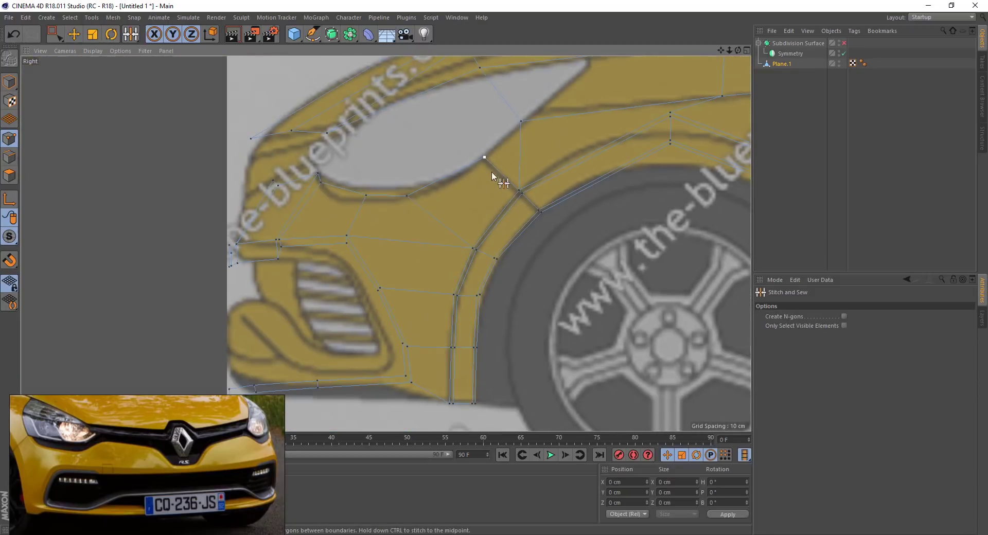
key(space)
mouse_move(509, 116)
mouse_down()
mouse_move(548, 122)
mouse_move(533, 87)
mouse_up()
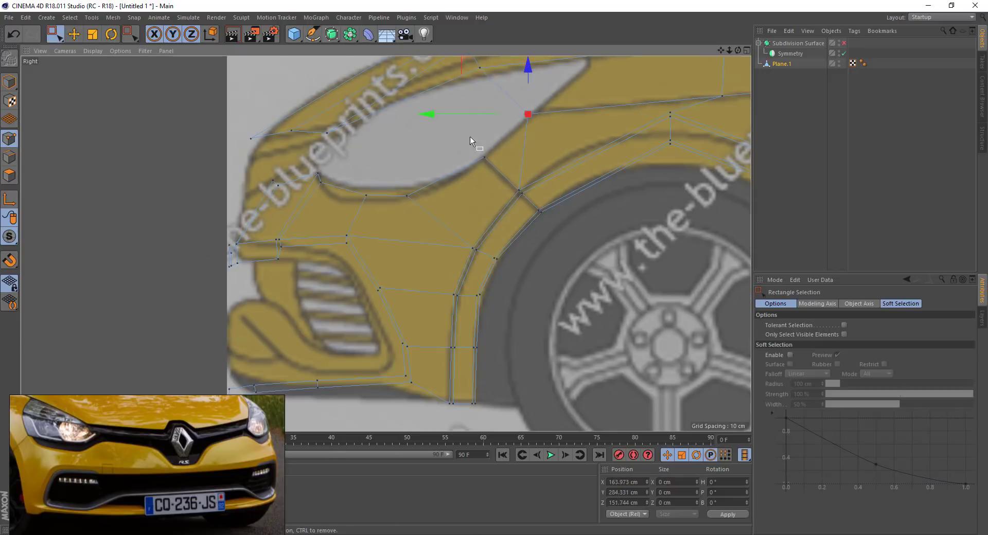
click(514, 154)
- Line Cut across the fender from the headlight corner, moving the cut points onto the fender line
right_click(553, 153)
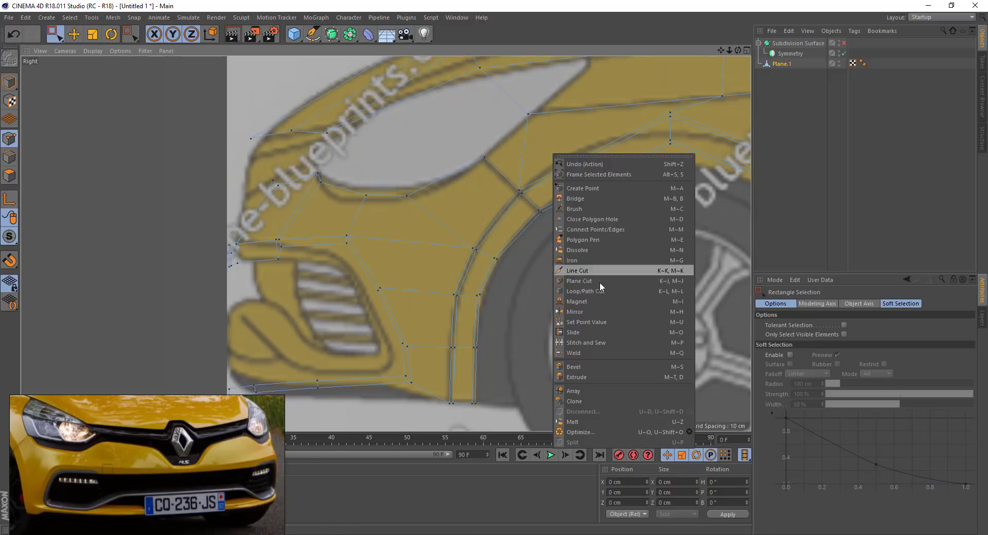
click(600, 282)
click(529, 114)
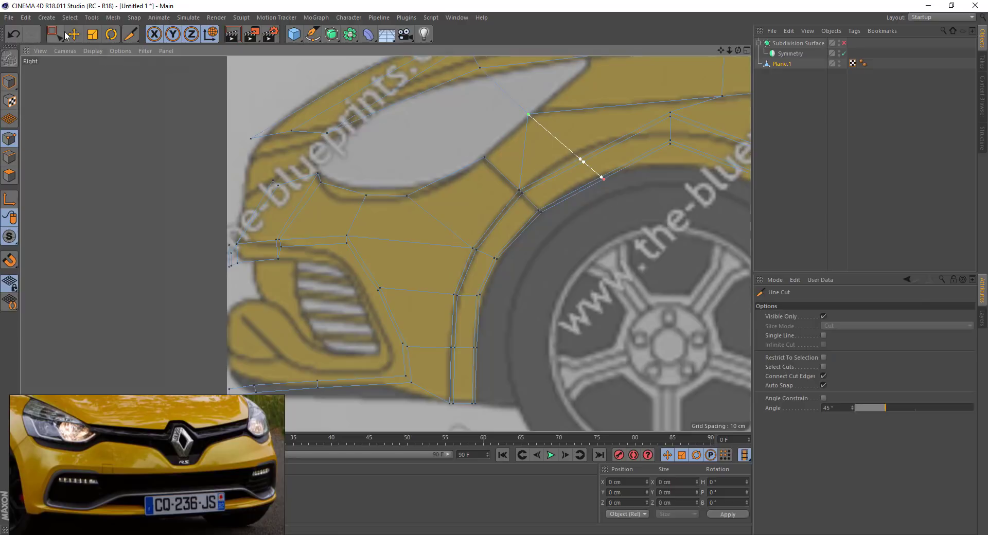
click(650, 239)
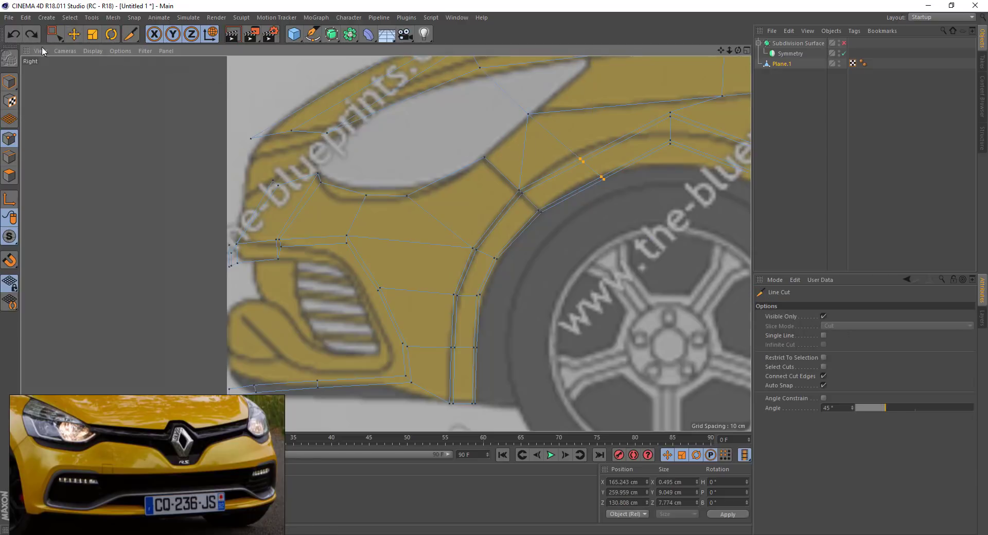
key(e)
drag(597, 167, 597, 177)
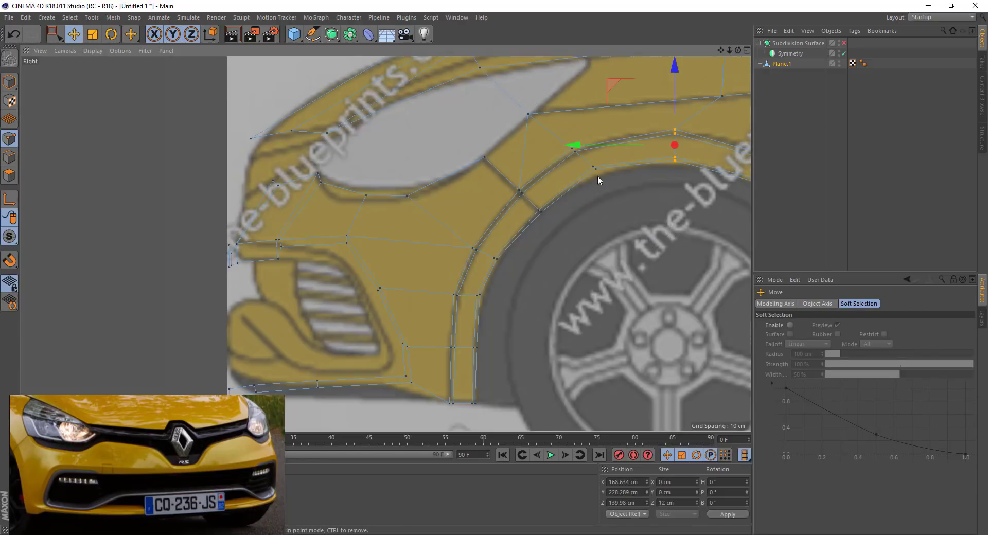
- Stitch and Sew the new edges near the headlight to close the gap
key(Return)
click(529, 146)
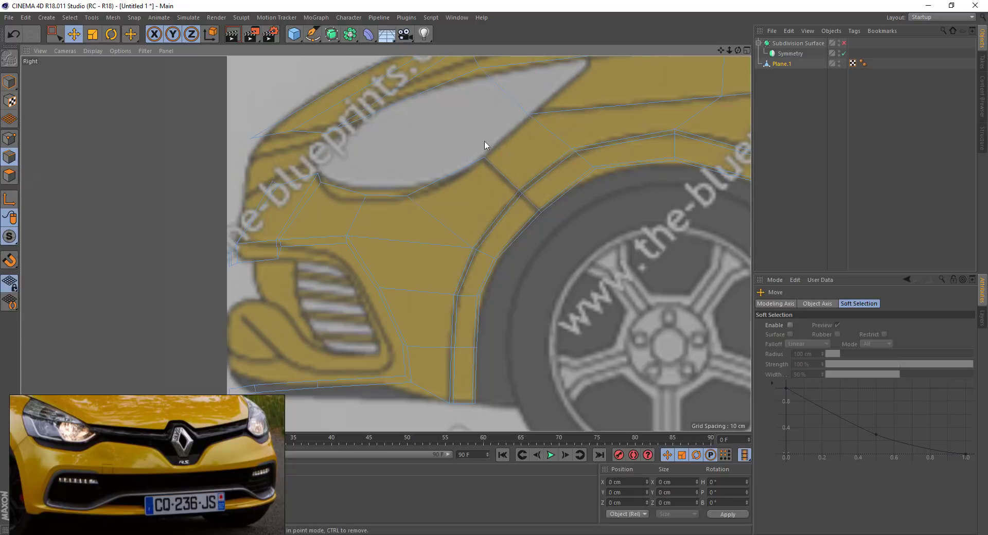
right_click(663, 226)
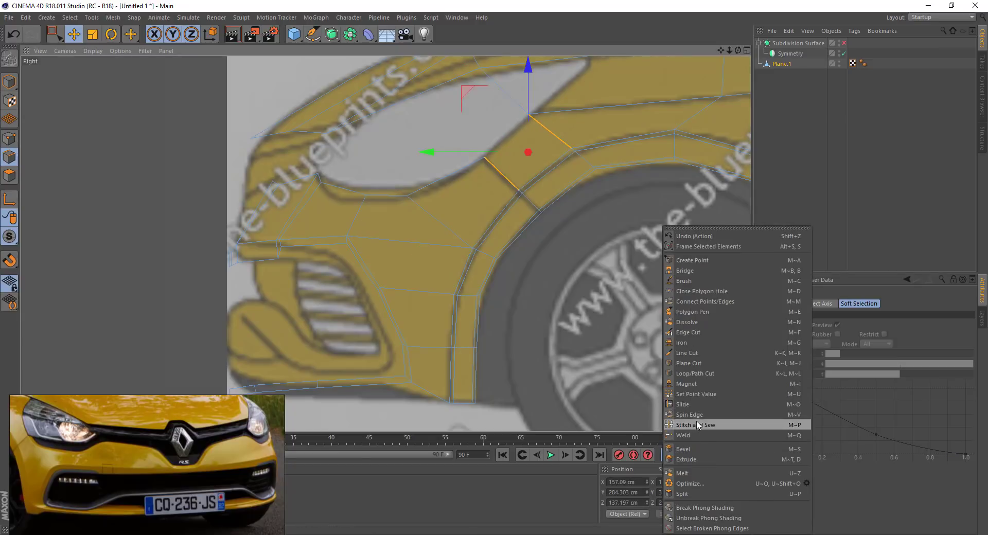
click(687, 425)
- Start another Line Cut from the headlight tip toward the hood
alt+middle_drag(567, 106, 540, 195)
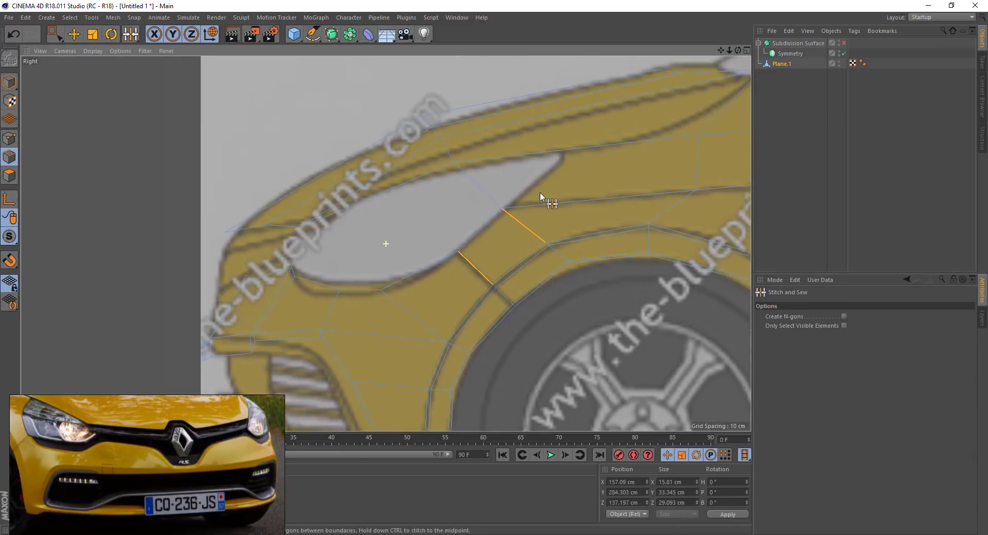
right_click(560, 193)
click(601, 308)
click(503, 209)
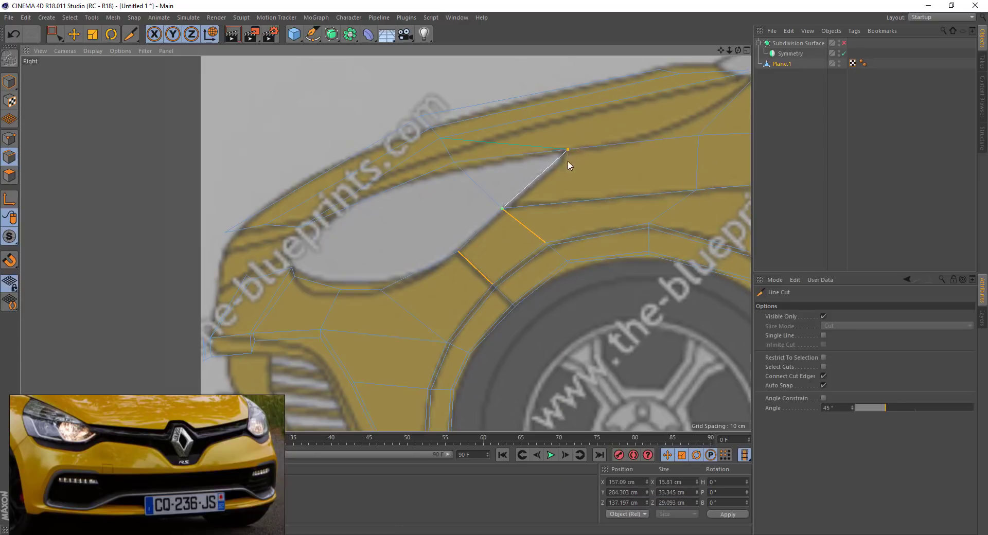
click(77, 34)
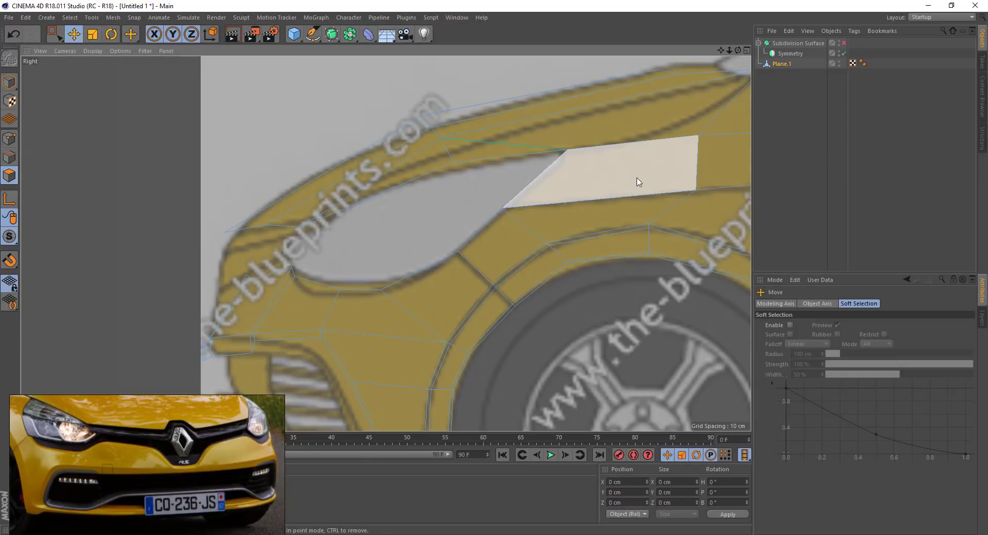
- Move the fender point beside the headlight inward and up to match the top and side blueprints
key(F1)
alt+drag(381, 155, 150, 236)
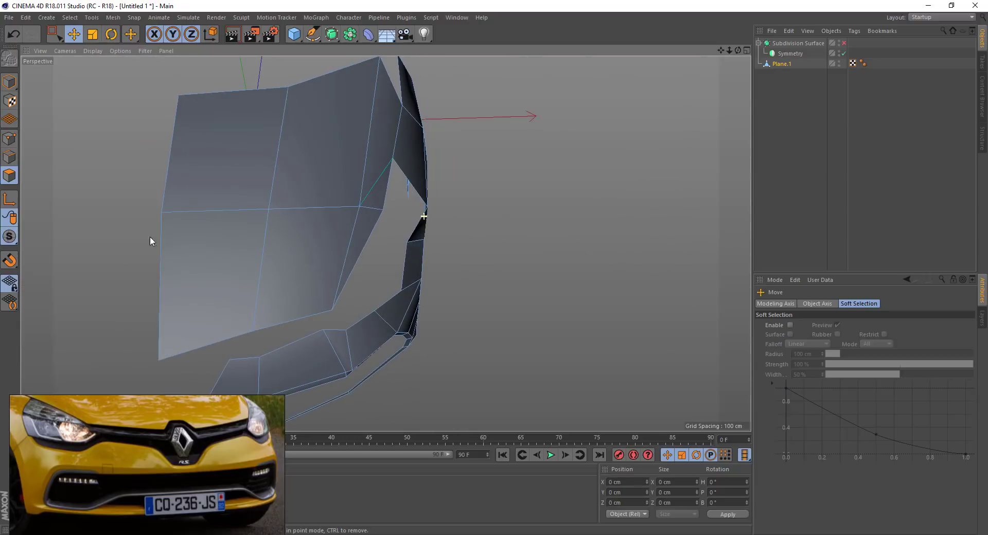
key(Return)
scroll(429, 209, up, 3)
scroll(425, 212, up, 3)
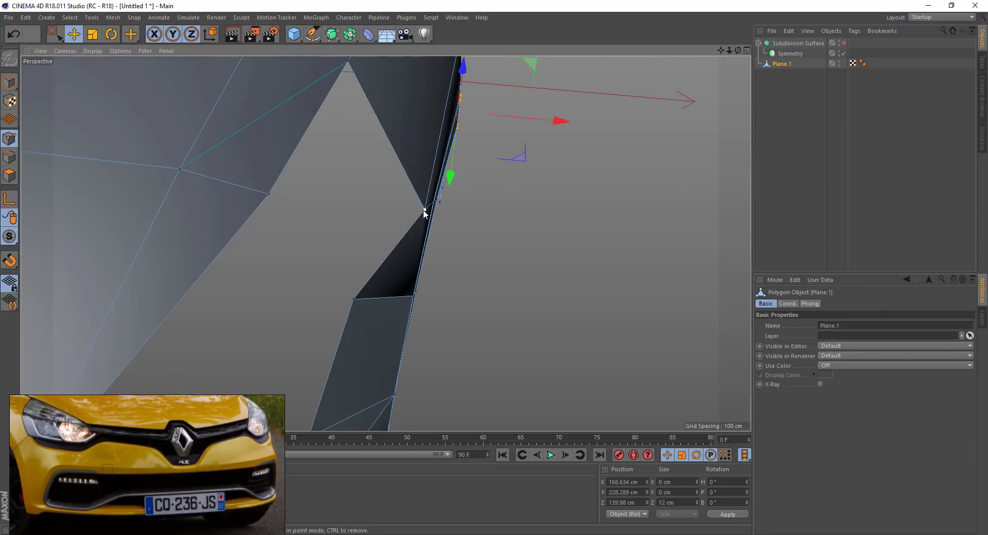
click(425, 211)
middle_click(734, 67)
scroll(680, 174, up, 3)
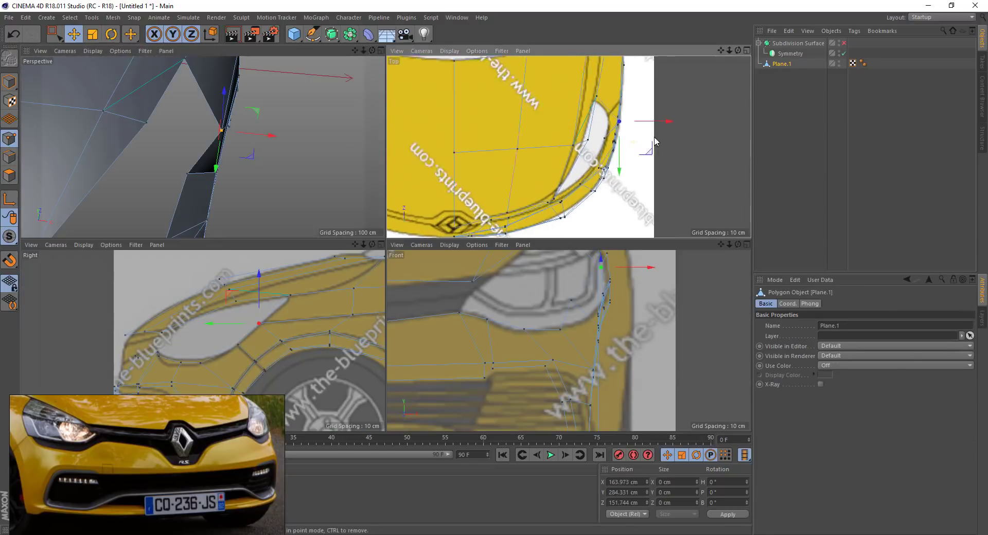
scroll(592, 134, up, 3)
drag(602, 138, 585, 131)
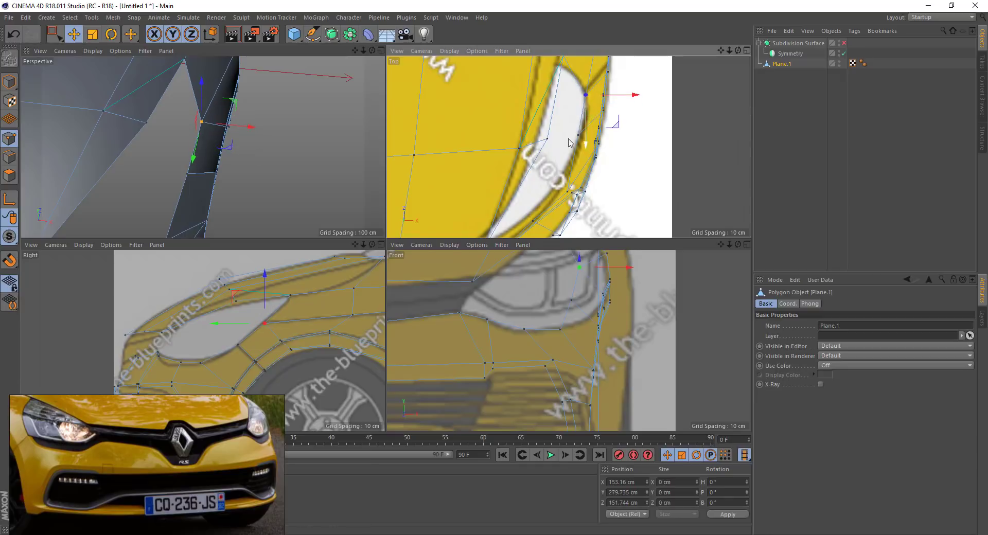
drag(262, 293, 262, 290)
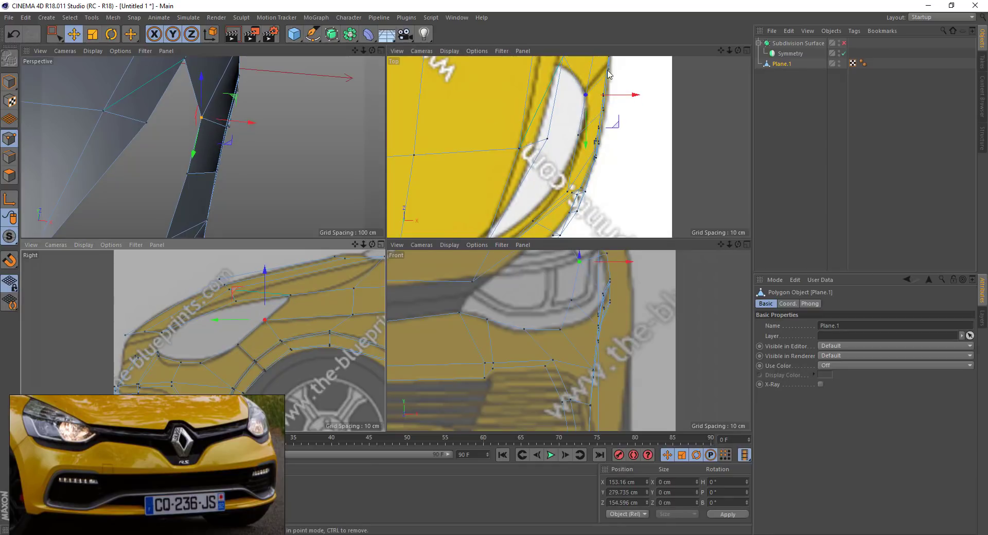
- Enable Subdivision Surface and parent Plane.1 under Symmetry to preview the smooth mirrored front
middle_click(379, 58)
click(844, 42)
alt+drag(488, 217, 301, 218)
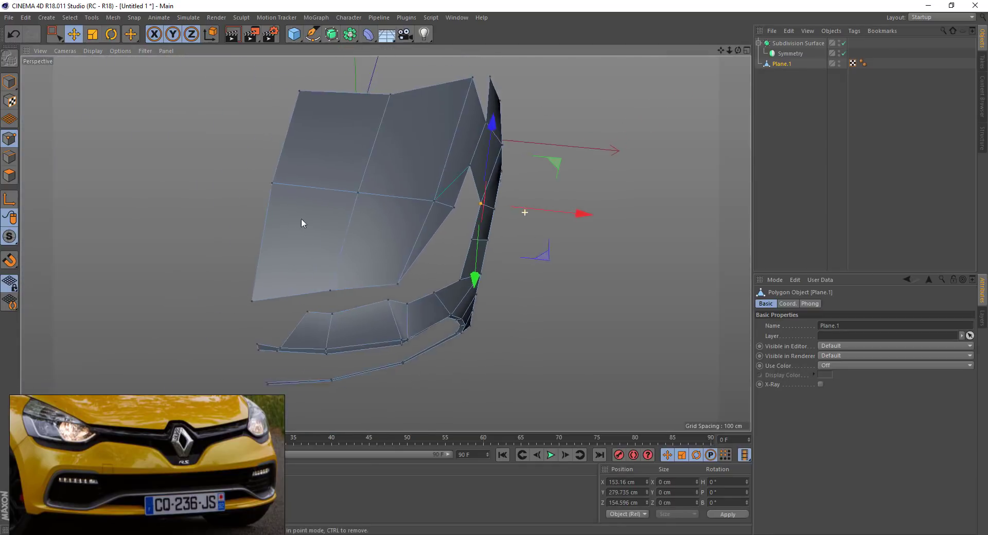
drag(780, 57, 782, 54)
mouse_move(421, 323)
alt+mouse_down()
mouse_move(282, 240)
mouse_move(465, 309)
alt+mouse_up()
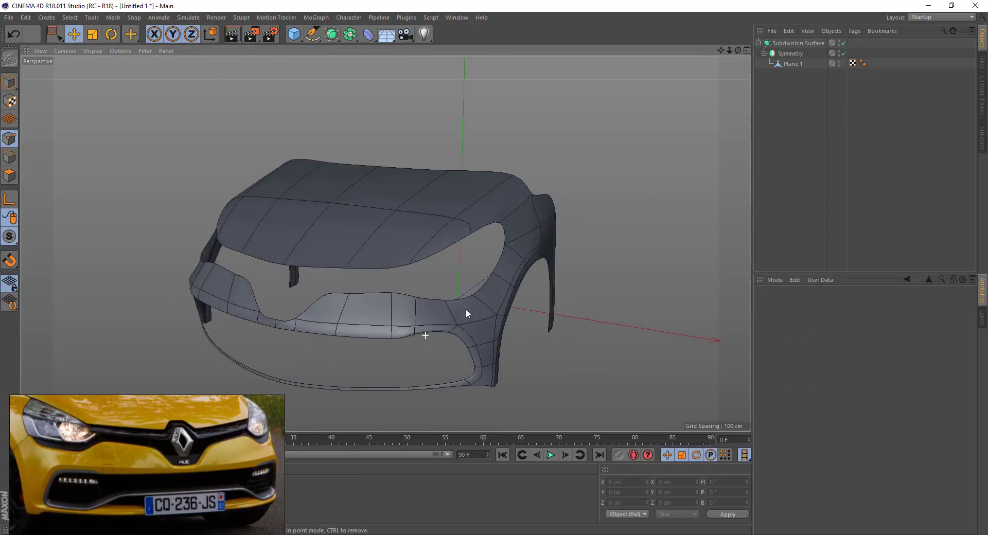
key(n)
key(a)
alt+drag(554, 201, 474, 215)
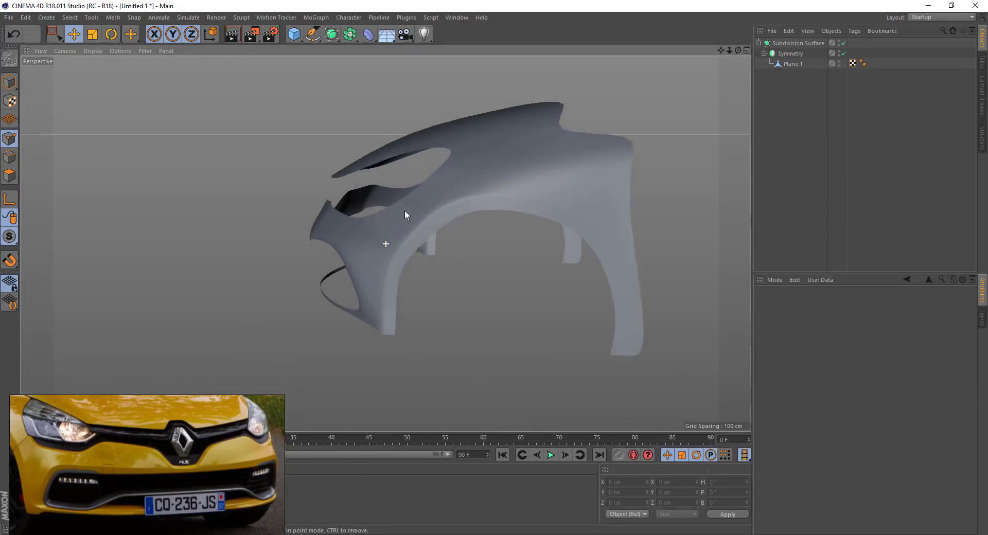
- Select Plane.1 and enlarge the side view for point editing
click(792, 63)
middle_click(323, 367)
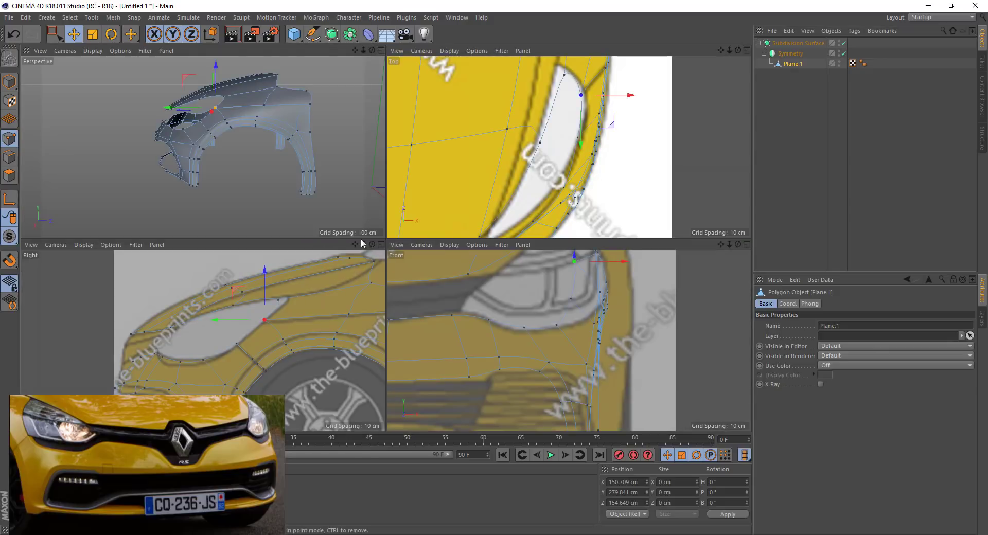
middle_click(323, 366)
- In Right view, box-select the block of points at the front of the wheel arch
click(538, 245)
scroll(567, 254, up, 3)
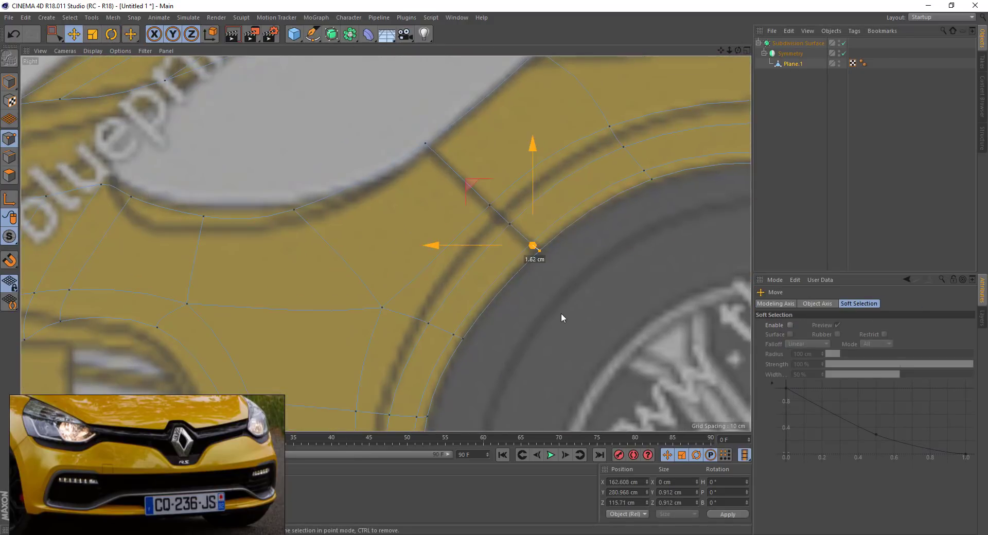
scroll(486, 286, down, 4)
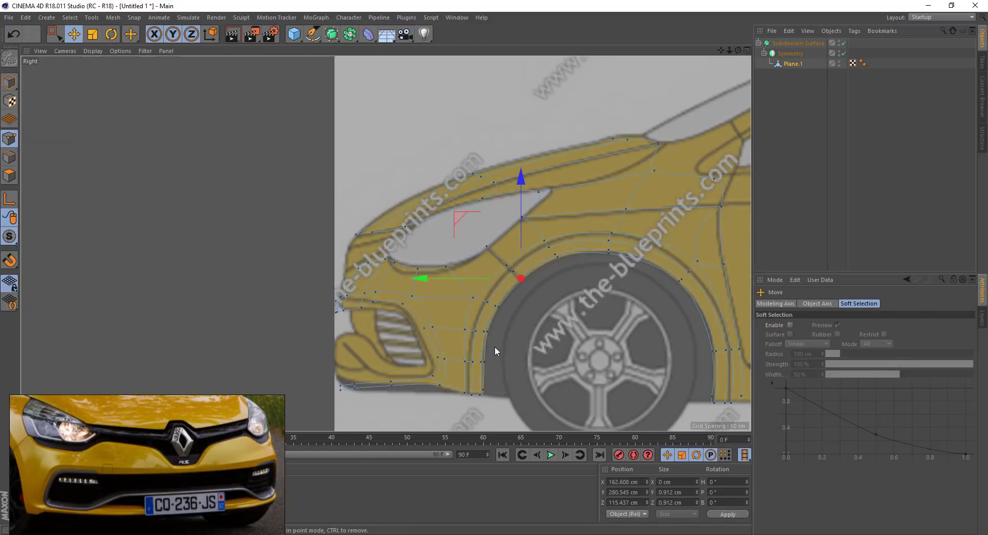
key(0)
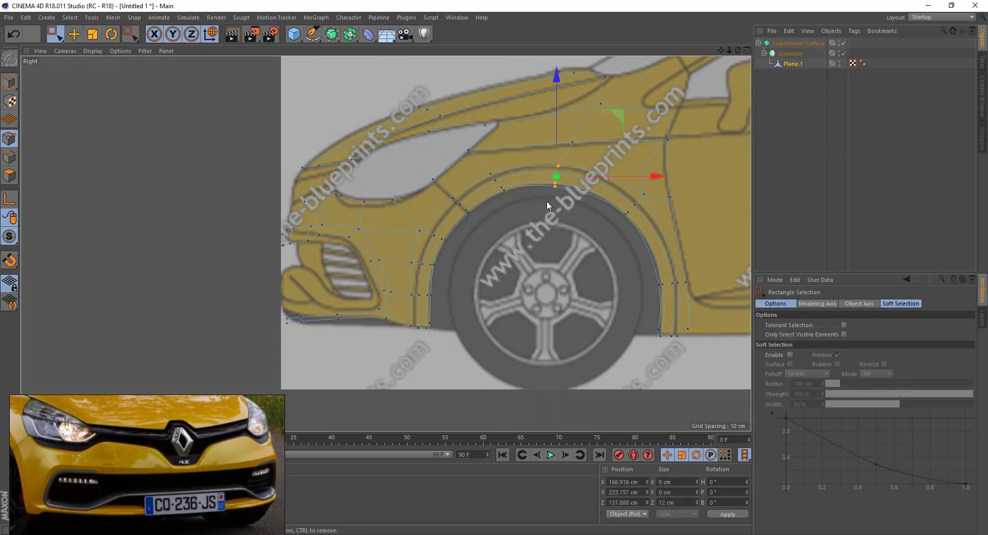
scroll(546, 201, up, 3)
scroll(685, 236, up, 2)
key(e)
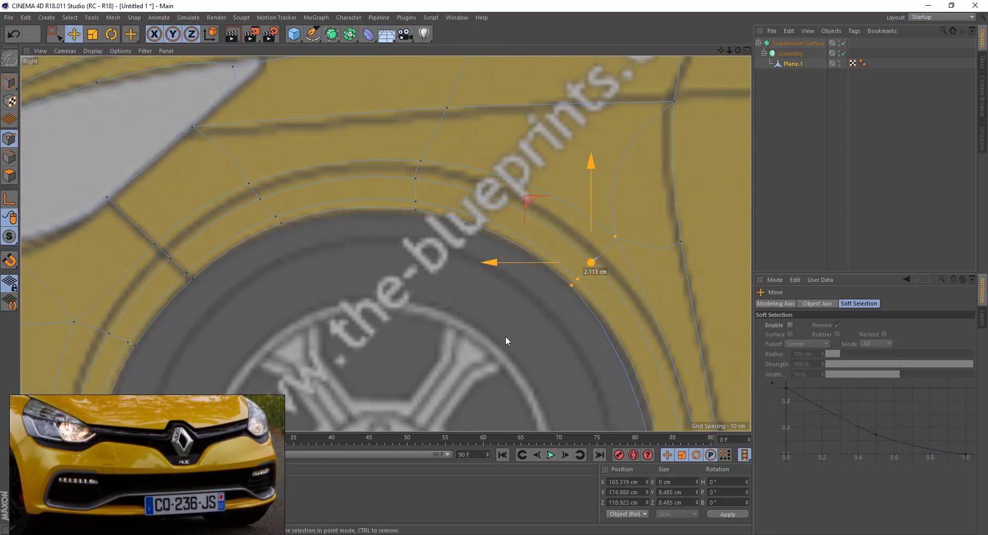
click(270, 211)
scroll(283, 294, down, 4)
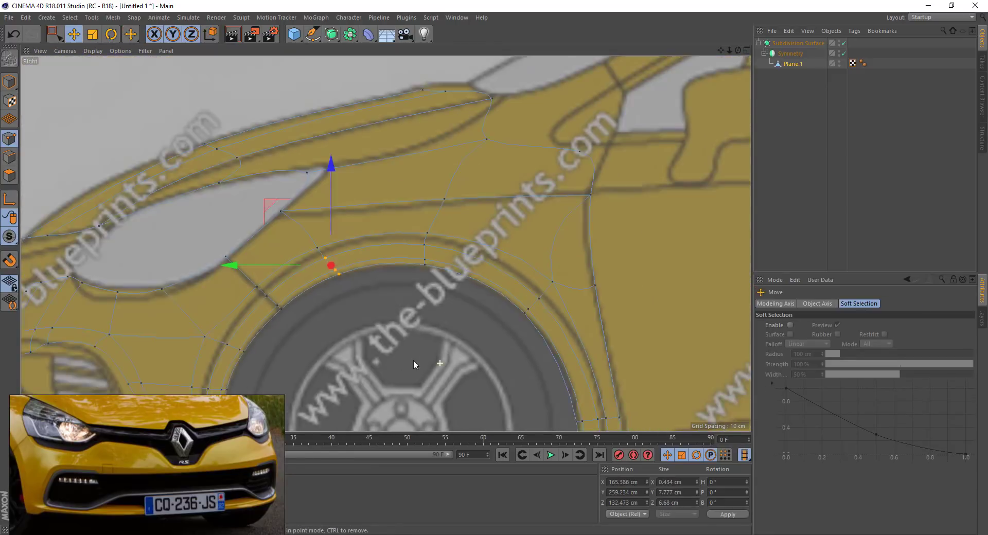
scroll(376, 294, up, 2)
key(0)
drag(291, 209, 218, 297)
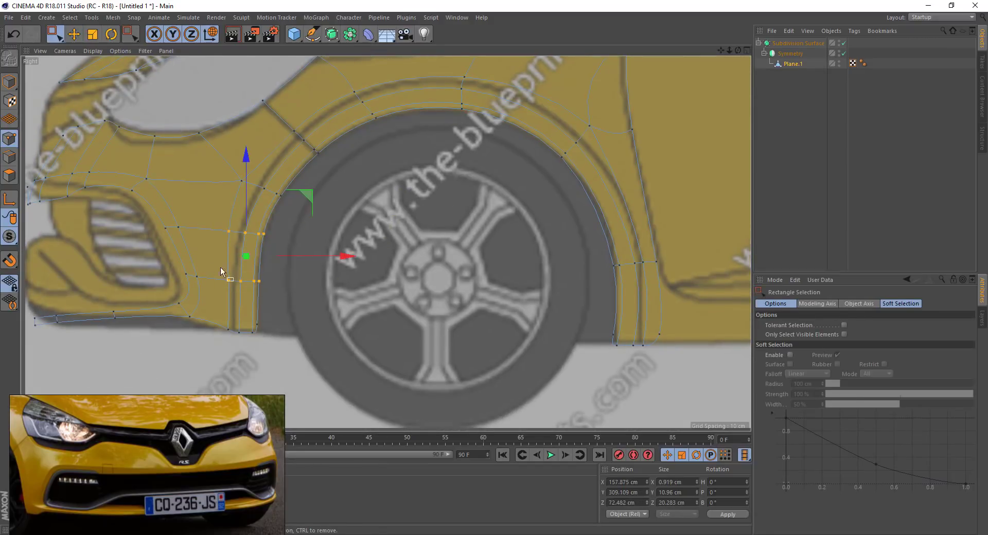
- Shift the upper and rear arch-edge points onto the side blueprint's arch curve
drag(666, 255, 592, 286)
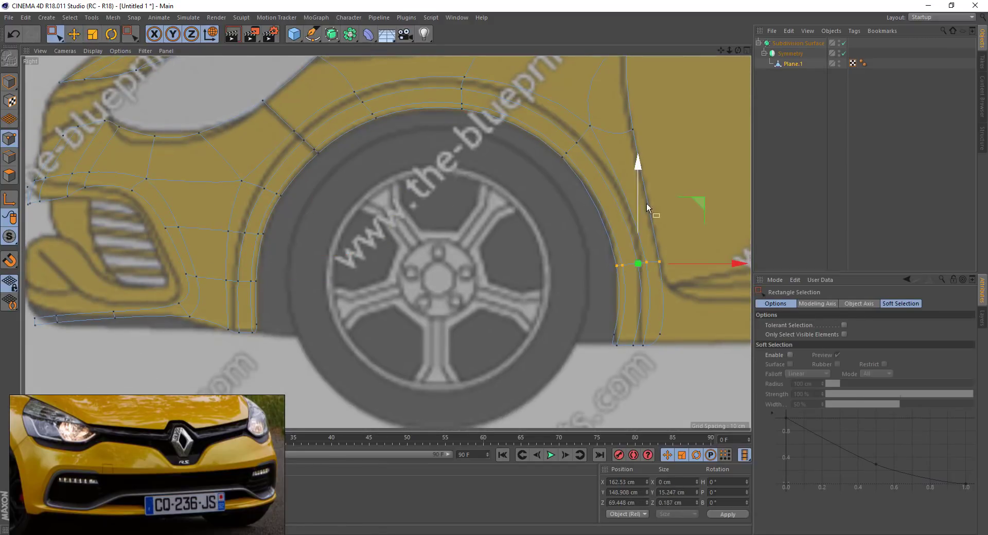
key(e)
drag(530, 190, 545, 199)
drag(588, 311, 622, 314)
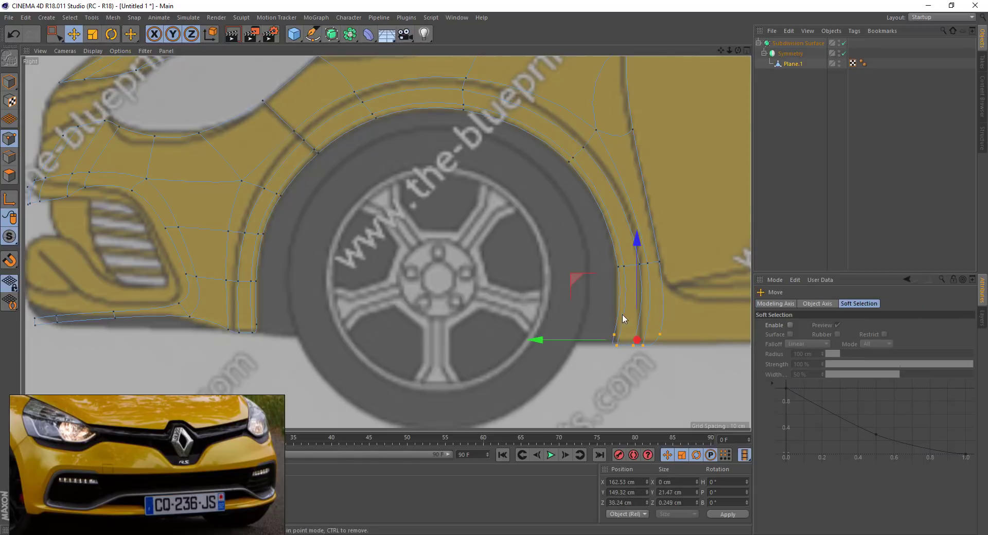
drag(696, 254, 546, 315)
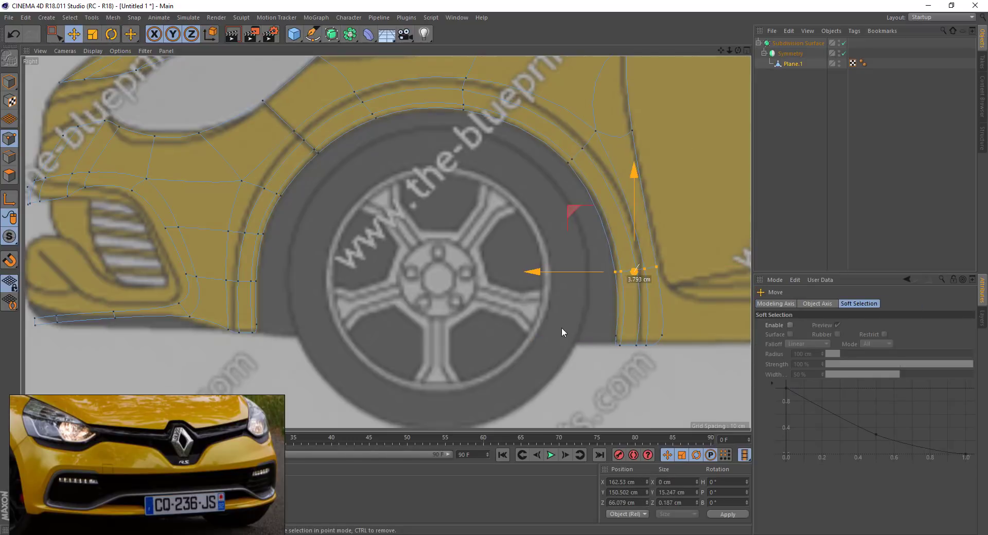
key(F1)
mouse_move(529, 276)
alt+mouse_down()
mouse_move(304, 265)
mouse_move(571, 230)
alt+mouse_up()
click(538, 254)
- Cut a new edge loop around the grille opening on Plane.1
scroll(610, 202, up, 5)
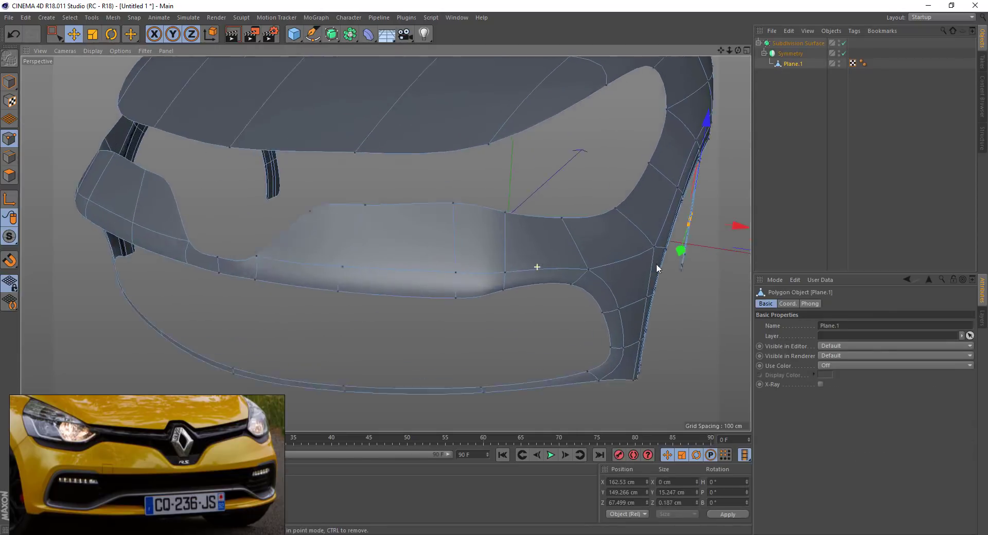
scroll(424, 212, up, 5)
key(h)
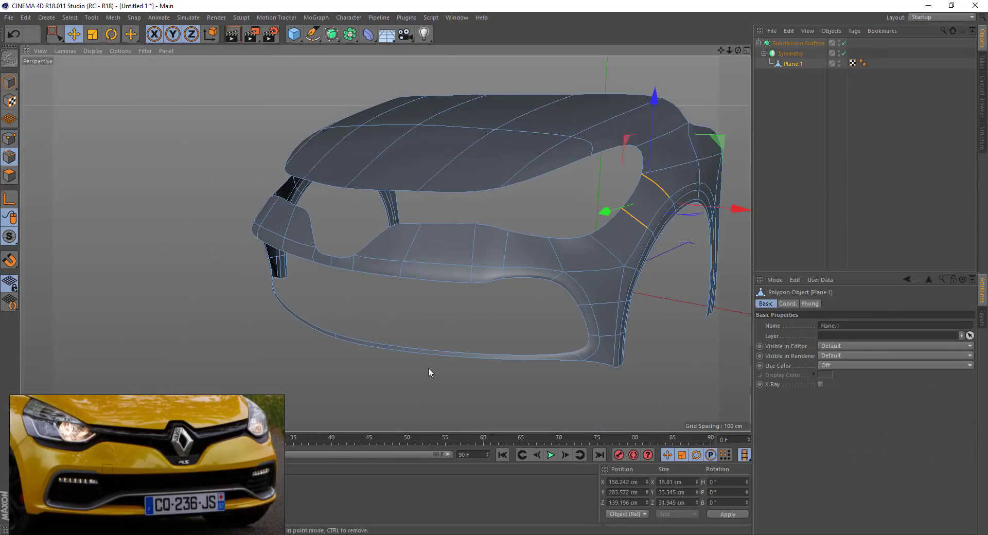
click(9, 175)
key(ctrl+a)
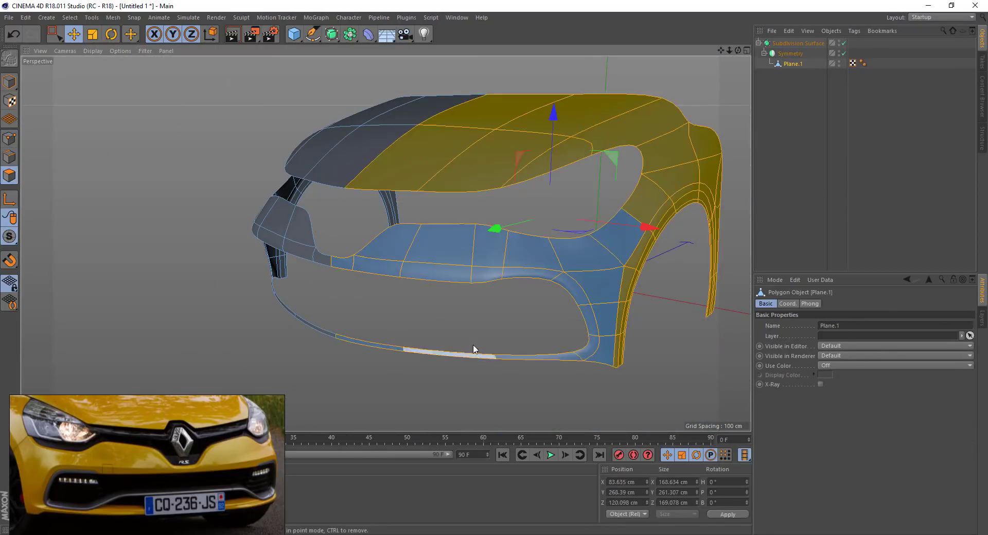
right_click(480, 348)
click(525, 387)
click(493, 329)
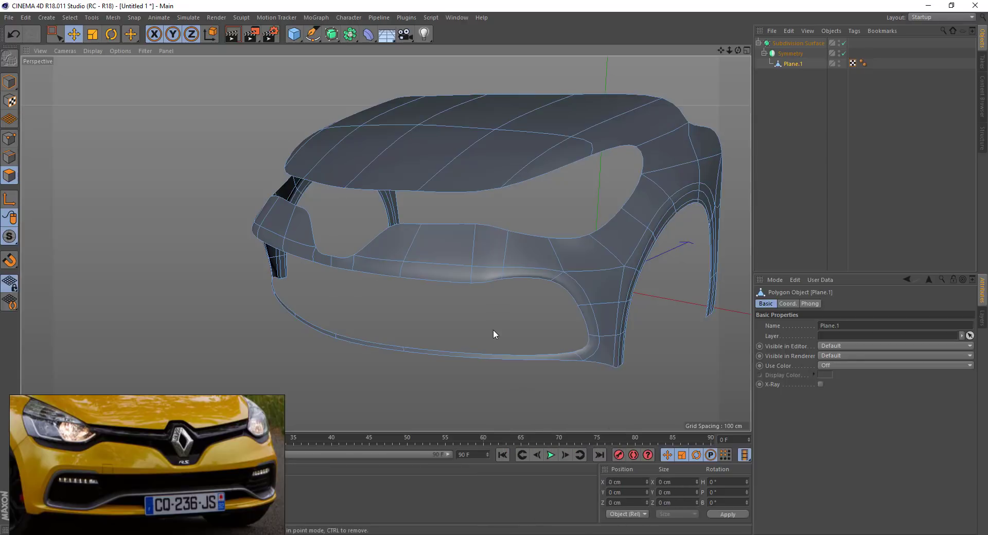
key(k)
key(l)
click(558, 276)
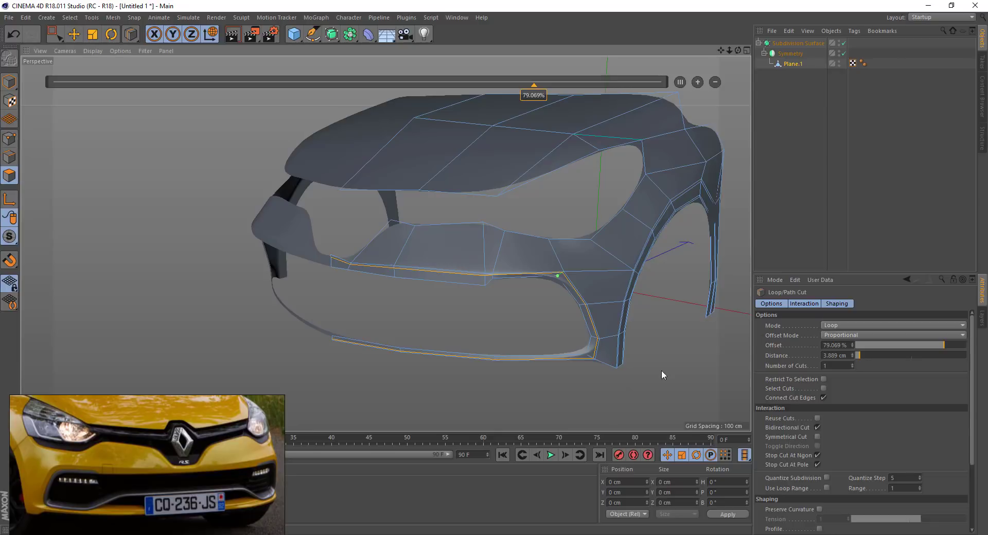
click(391, 313)
mouse_move(391, 314)
alt+mouse_down()
mouse_move(445, 302)
mouse_move(237, 252)
alt+mouse_up()
- Scale a grille-opening edge inward by about 32%
key(e)
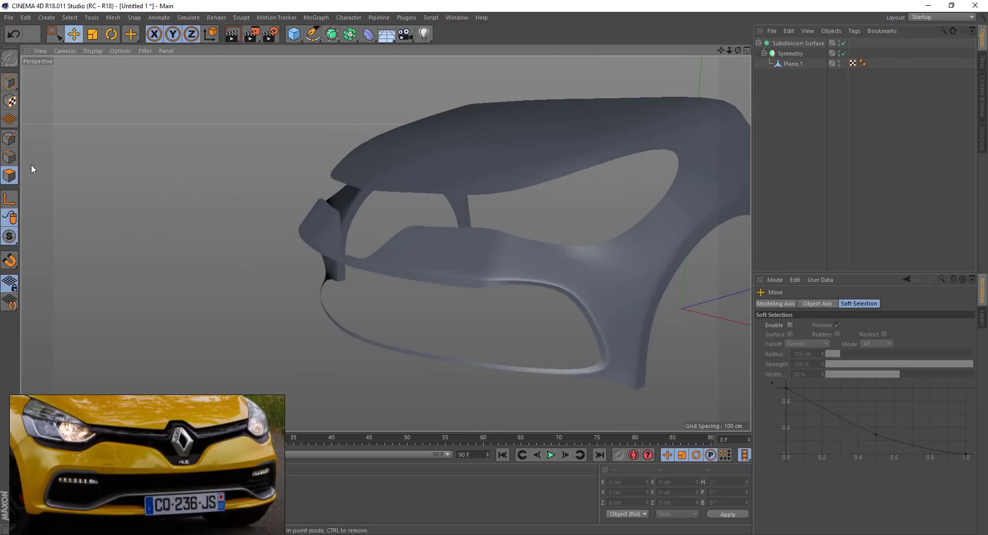
click(492, 178)
click(20, 159)
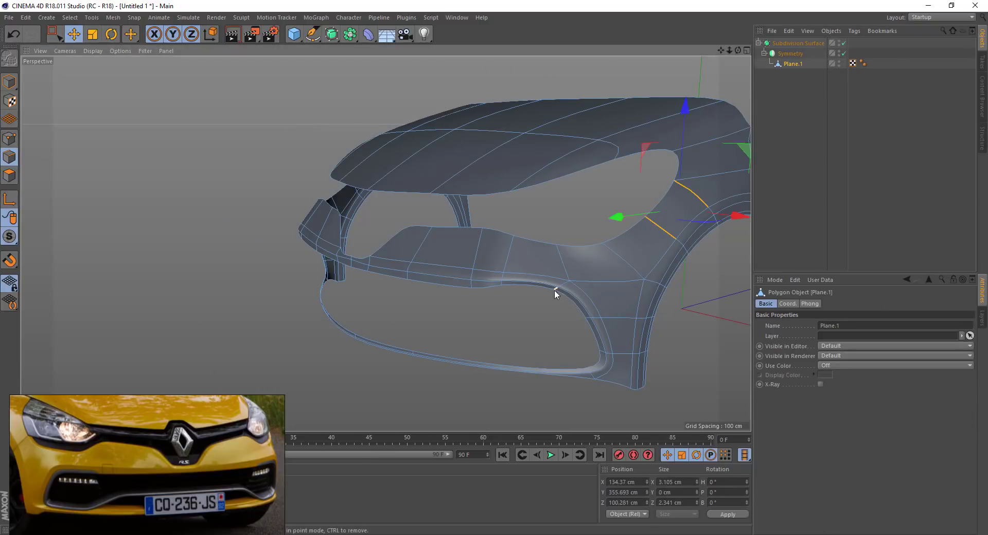
click(555, 290)
key(t)
alt+drag(602, 310, 660, 292)
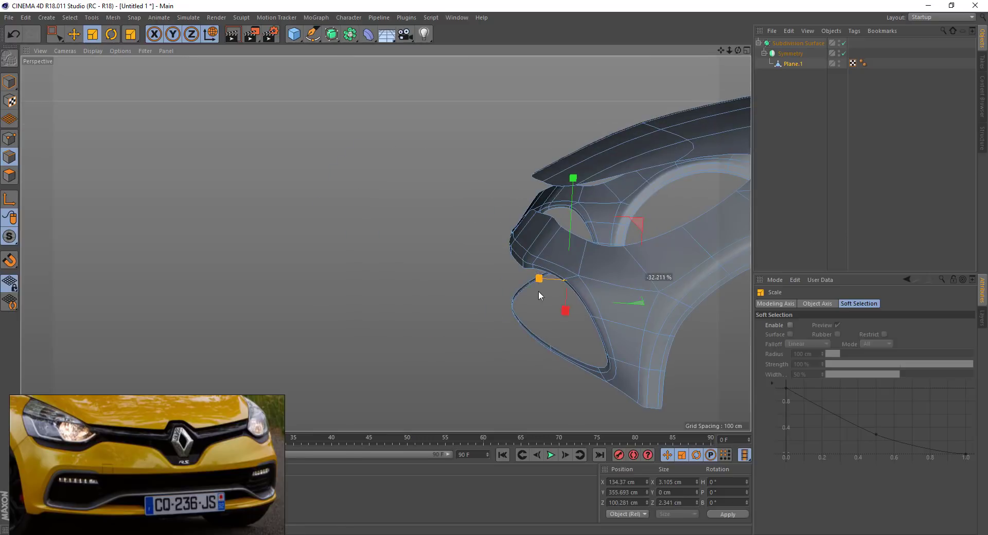
drag(538, 292, 570, 291)
mouse_move(600, 370)
alt+mouse_down()
mouse_move(613, 348)
mouse_move(654, 452)
alt+mouse_up()
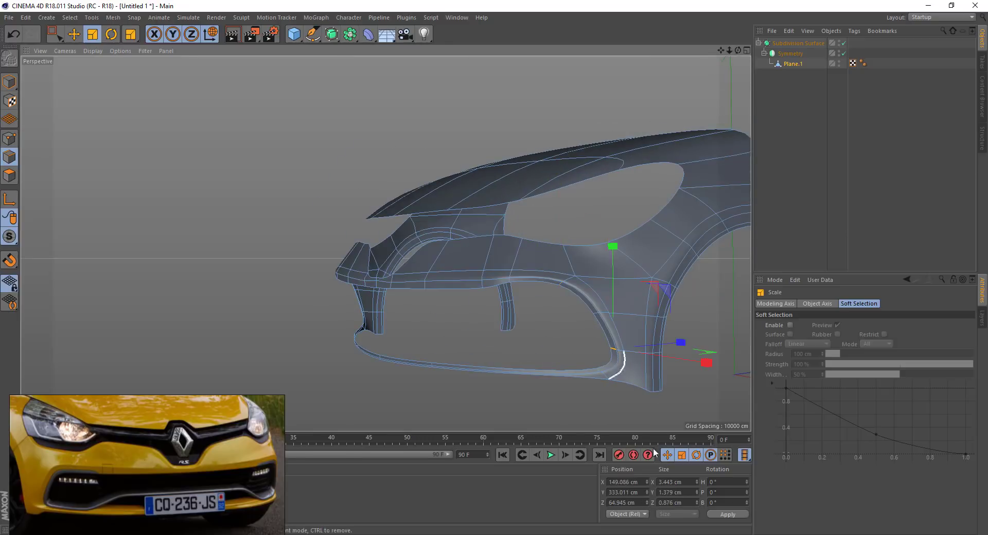
- Flatten a rim edge of the opening to zero Z size
click(596, 312)
click(674, 502)
text(0)
key(Return)
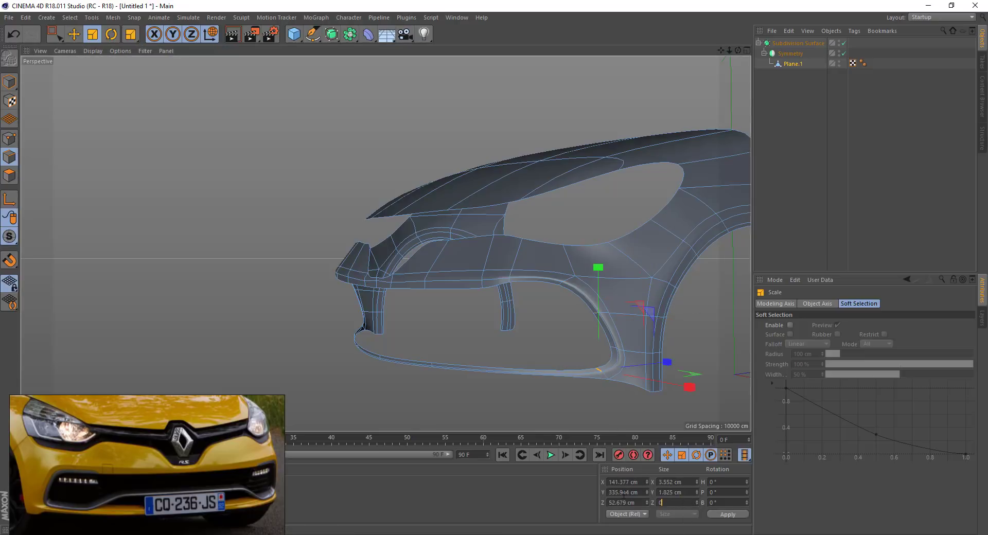
- Select edges and a vertex along the wheel-arch lip while orbiting and zooming to check
click(613, 352)
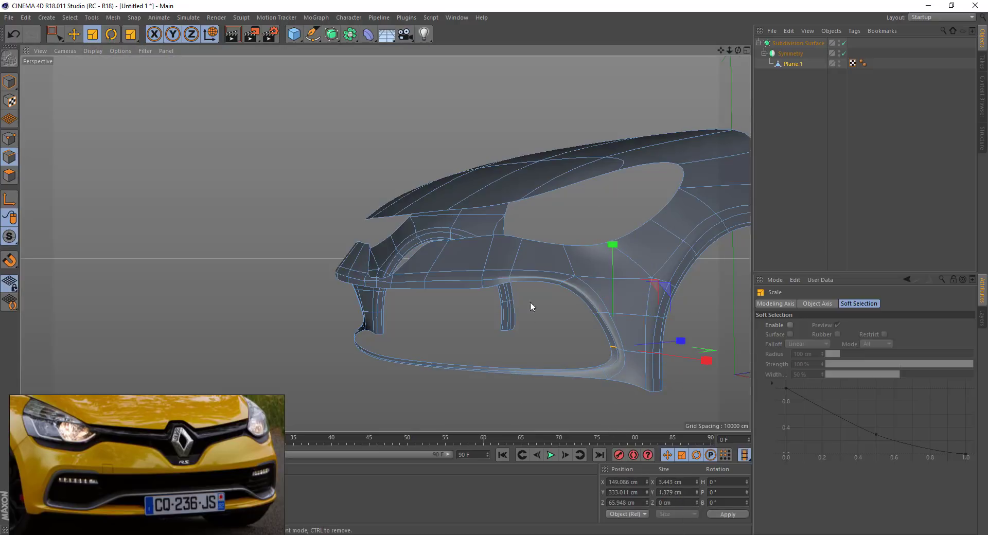
click(562, 284)
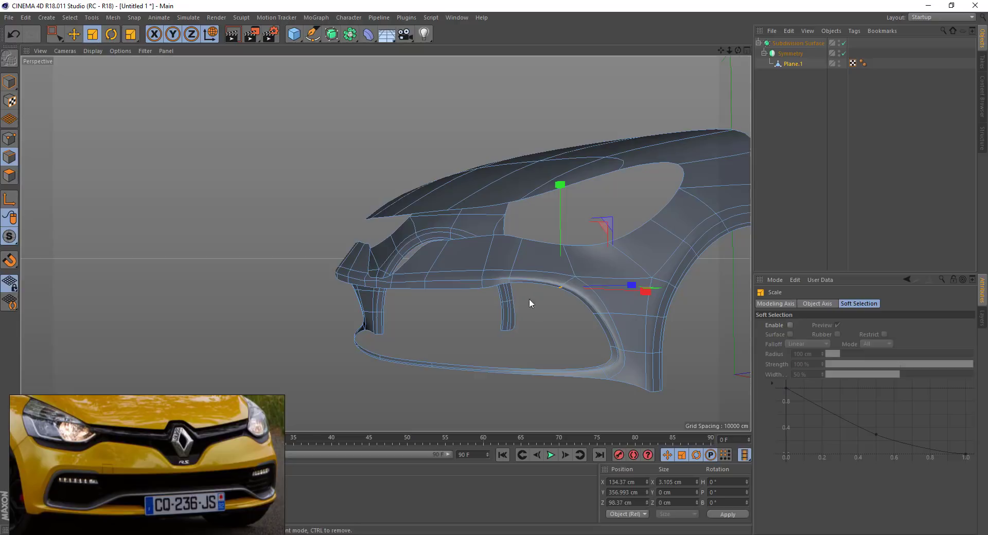
mouse_move(549, 320)
alt+mouse_down()
mouse_move(624, 283)
mouse_move(508, 268)
mouse_move(471, 298)
mouse_move(551, 314)
alt+mouse_up()
click(538, 279)
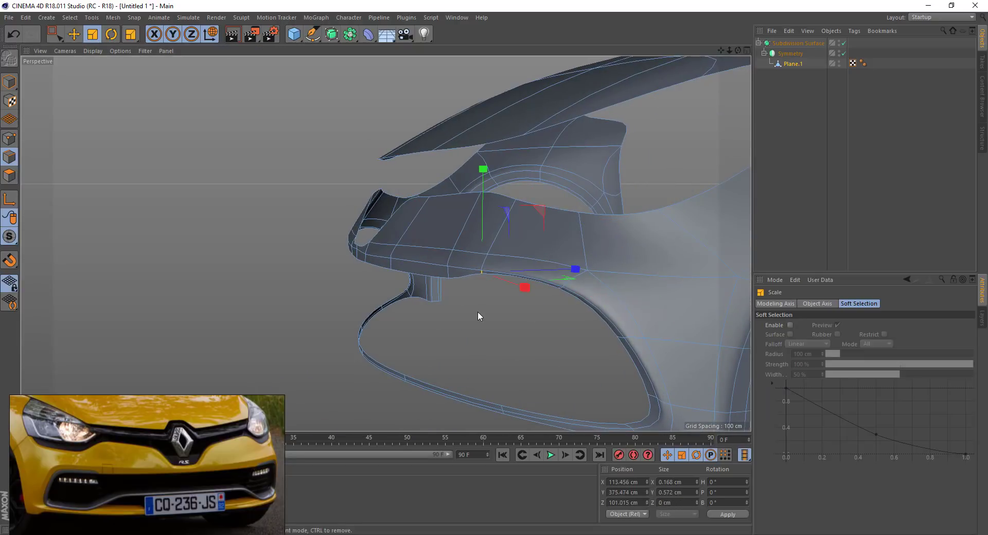
mouse_move(487, 268)
alt+mouse_down()
mouse_move(507, 246)
mouse_move(492, 288)
mouse_move(434, 270)
alt+mouse_up()
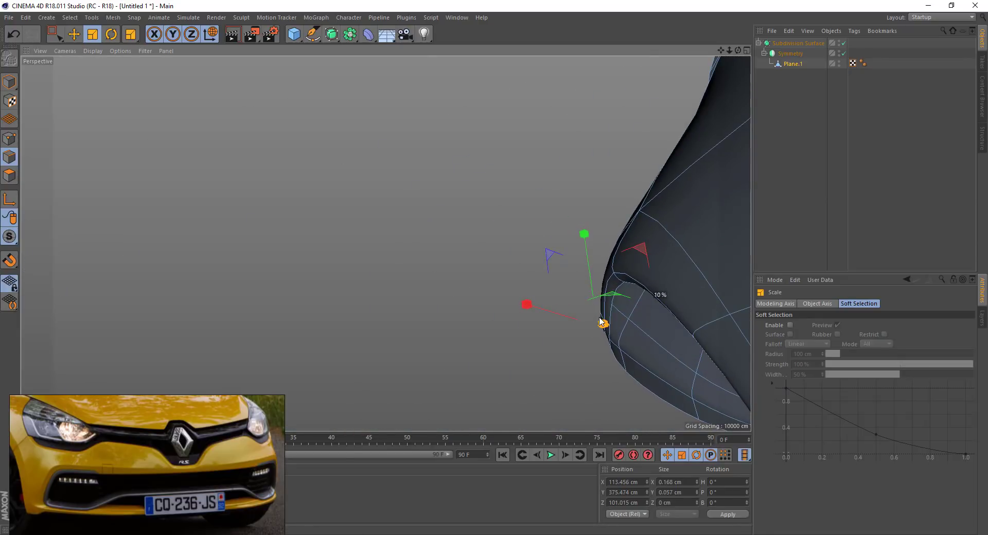
click(623, 287)
click(622, 286)
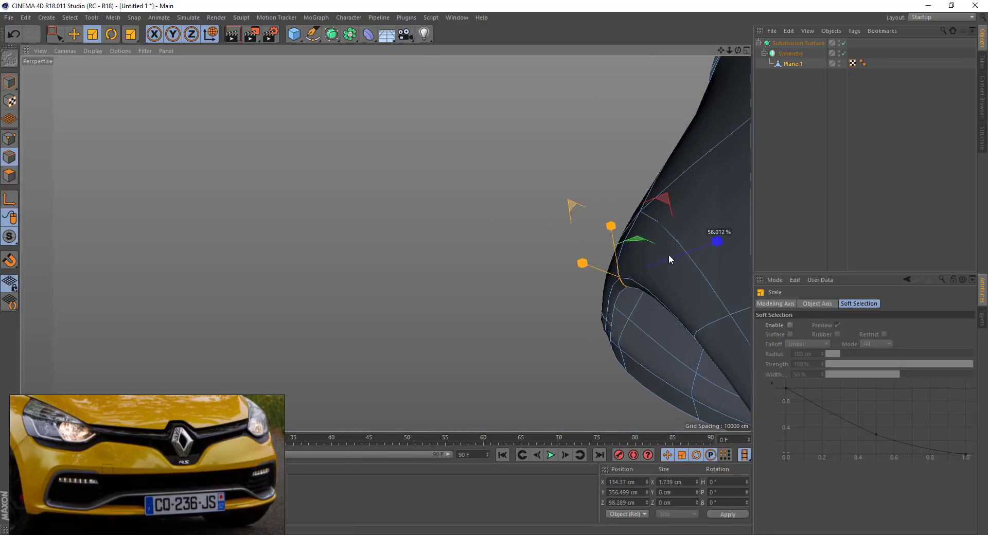
scroll(690, 280, up, 5)
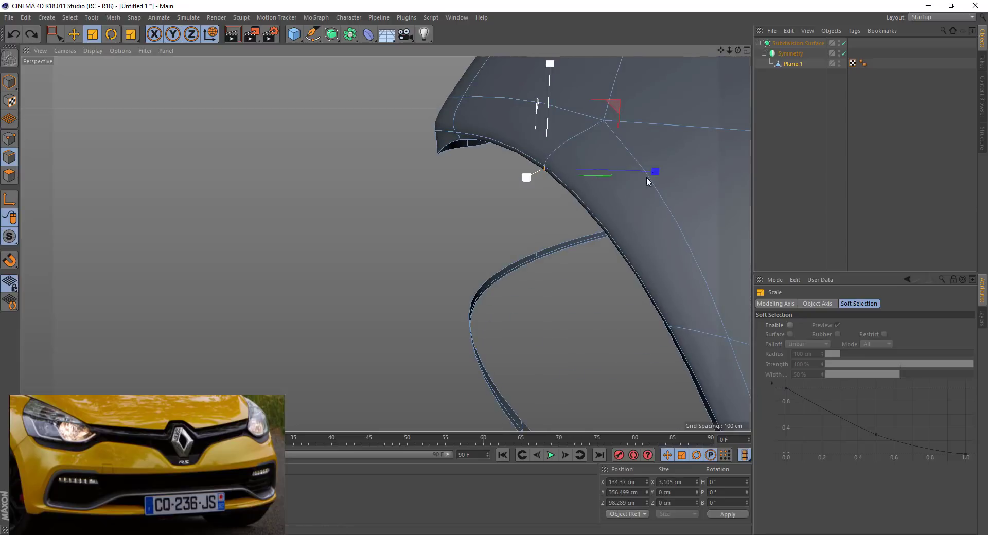
scroll(646, 177, up, 3)
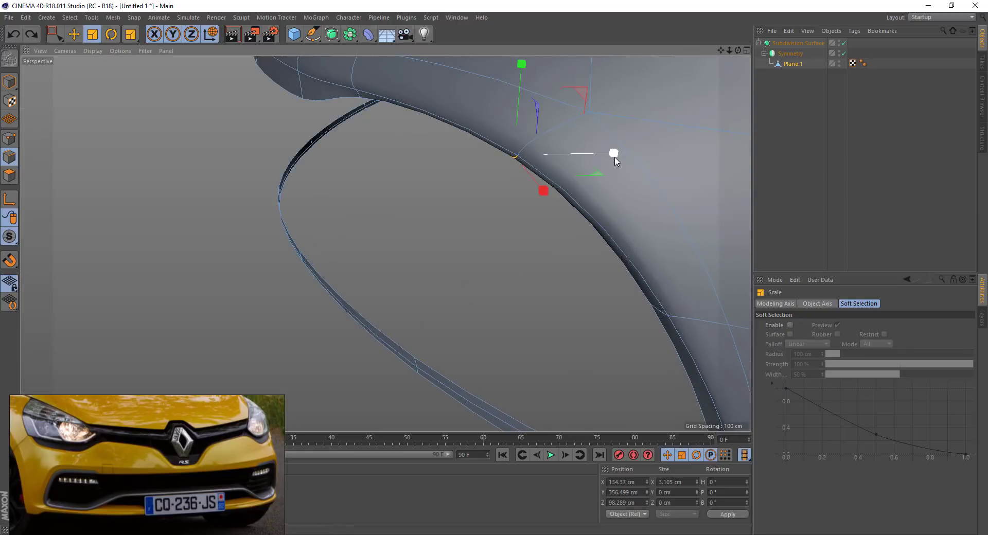
click(514, 156)
scroll(502, 202, down, 8)
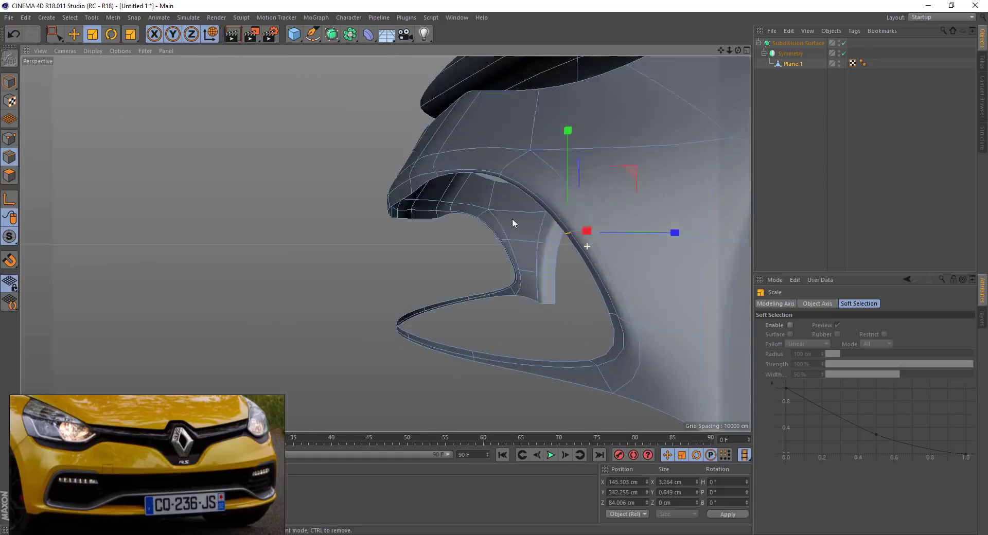
alt+drag(513, 223, 406, 245)
- Select the lower grille edge loop and preview the smoothed bumper shape
key(e)
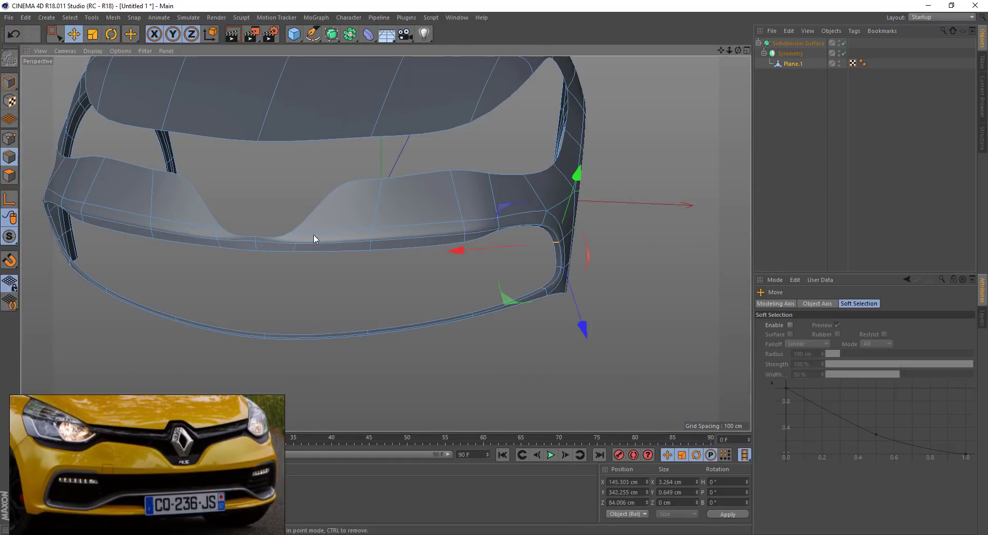
double_click(319, 251)
mouse_move(331, 286)
alt+mouse_down()
mouse_move(220, 342)
mouse_move(214, 326)
alt+mouse_up()
click(833, 176)
mouse_move(391, 242)
alt+mouse_down()
mouse_move(372, 262)
mouse_move(295, 237)
mouse_move(502, 249)
mouse_move(505, 276)
mouse_move(517, 275)
alt+mouse_up()
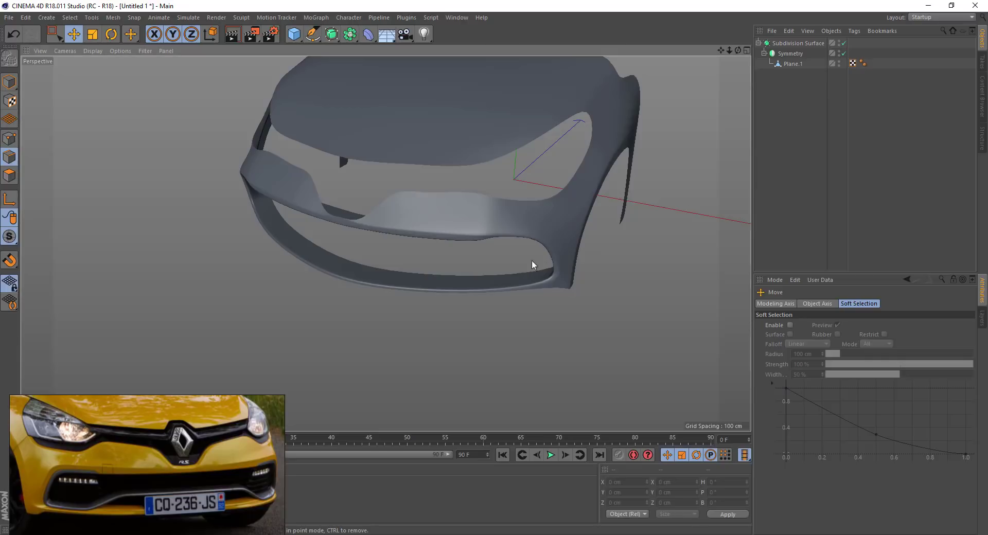
click(530, 263)
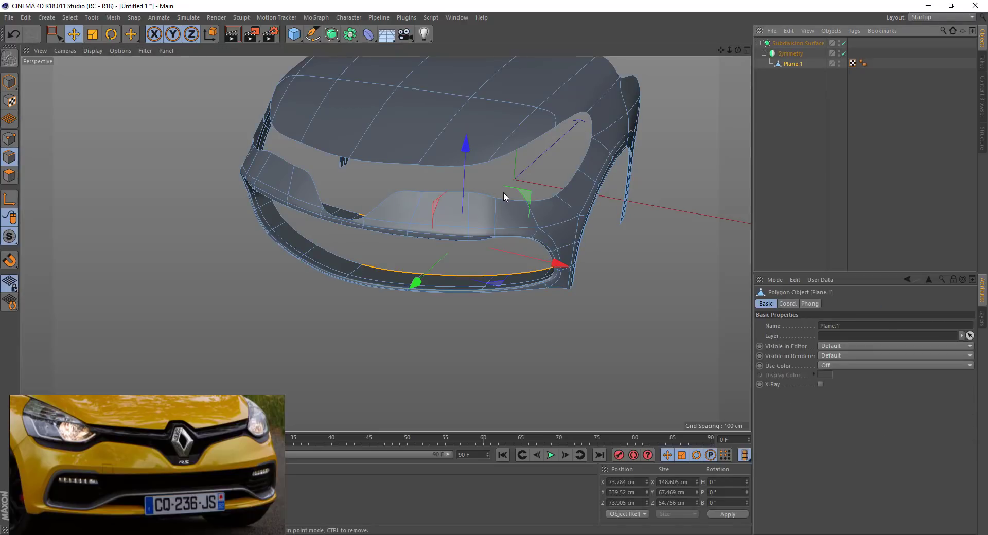
mouse_move(354, 222)
mouse_down()
mouse_move(412, 191)
mouse_move(353, 236)
mouse_up()
scroll(396, 202, up, 3)
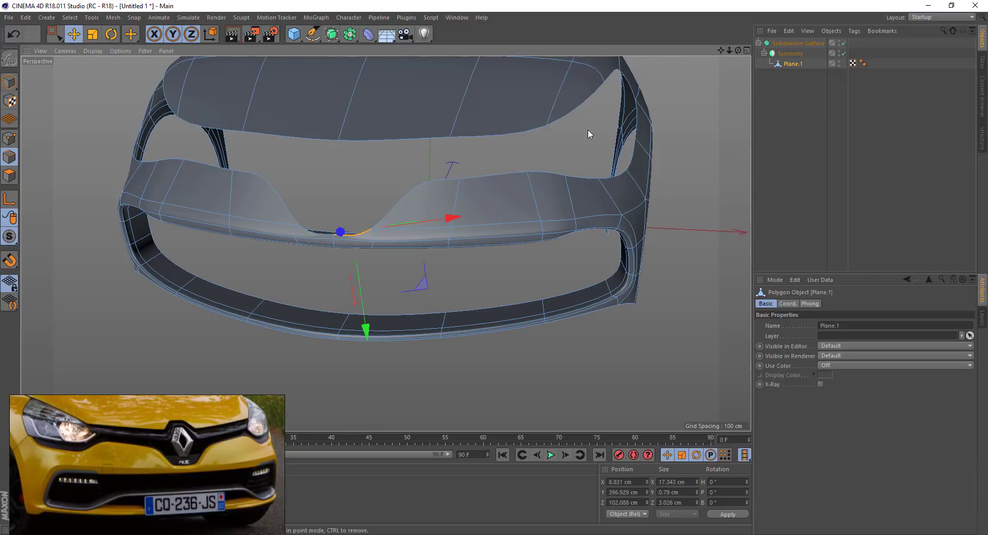
- Select the upper grille edges, trim the selection, and push the loop down about 7 cm
click(502, 177)
shift+click(395, 208)
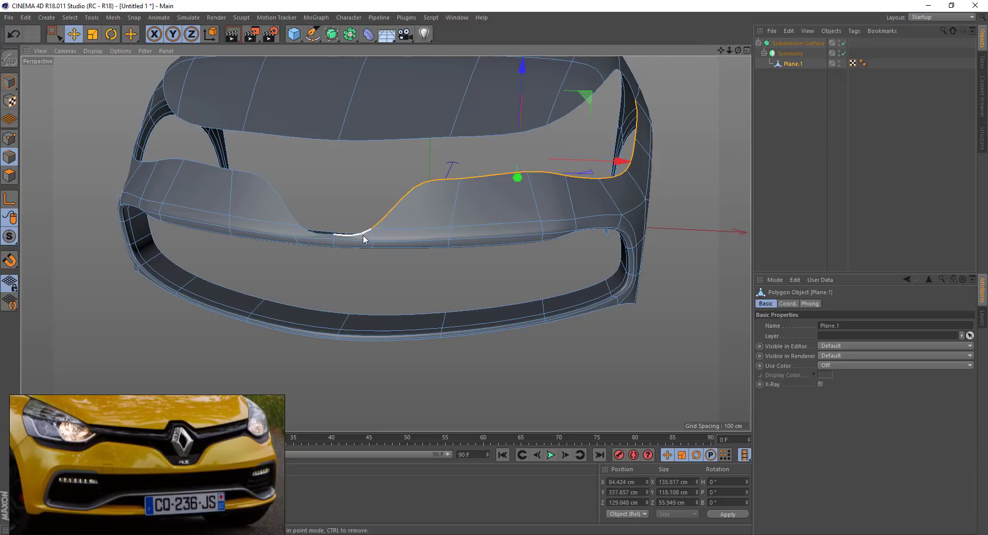
mouse_move(362, 234)
alt+mouse_down()
mouse_move(620, 216)
mouse_move(584, 206)
alt+mouse_up()
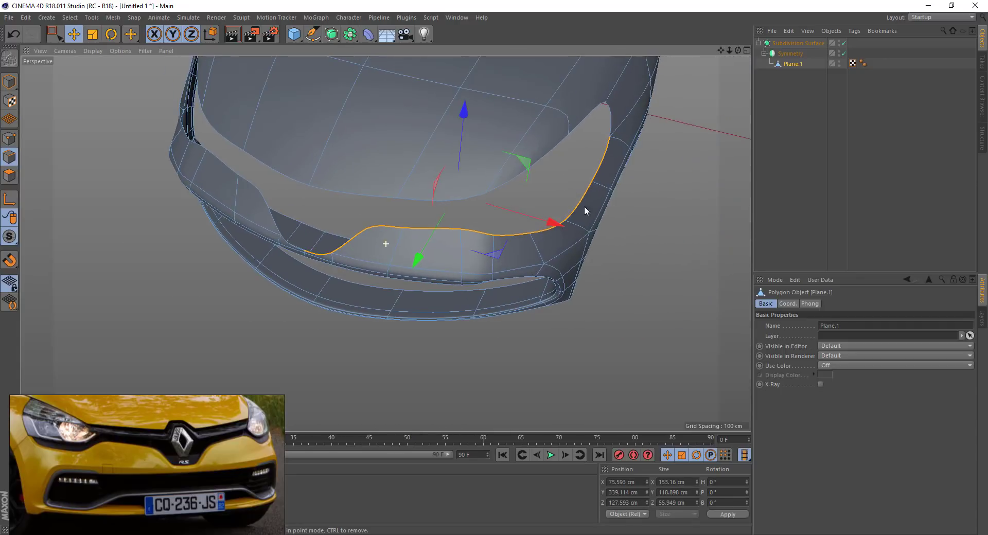
key(0)
ctrl+drag(654, 106, 480, 264)
drag(449, 180, 447, 184)
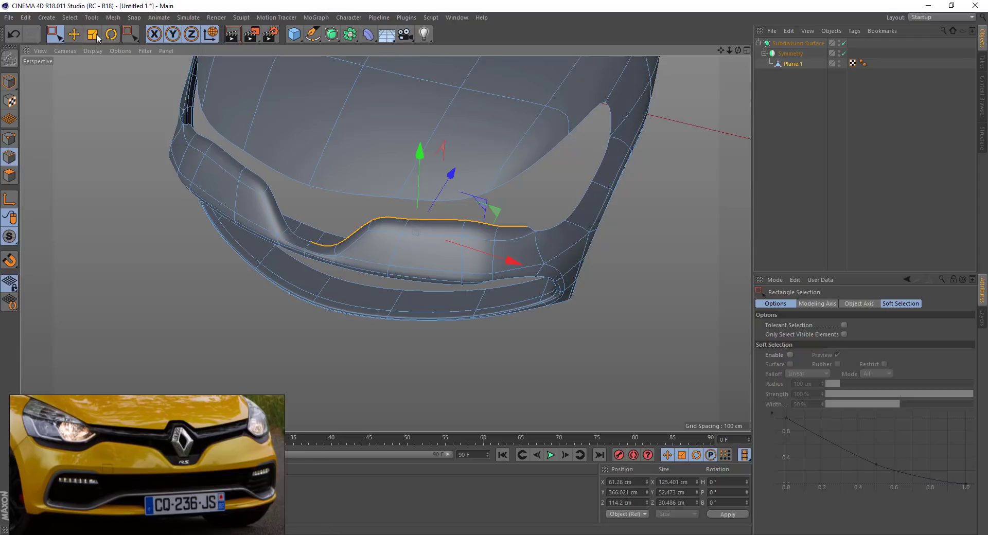
- Shift the bumper's side edge loop 3.802 cm along X
key(t)
click(608, 121)
click(604, 146)
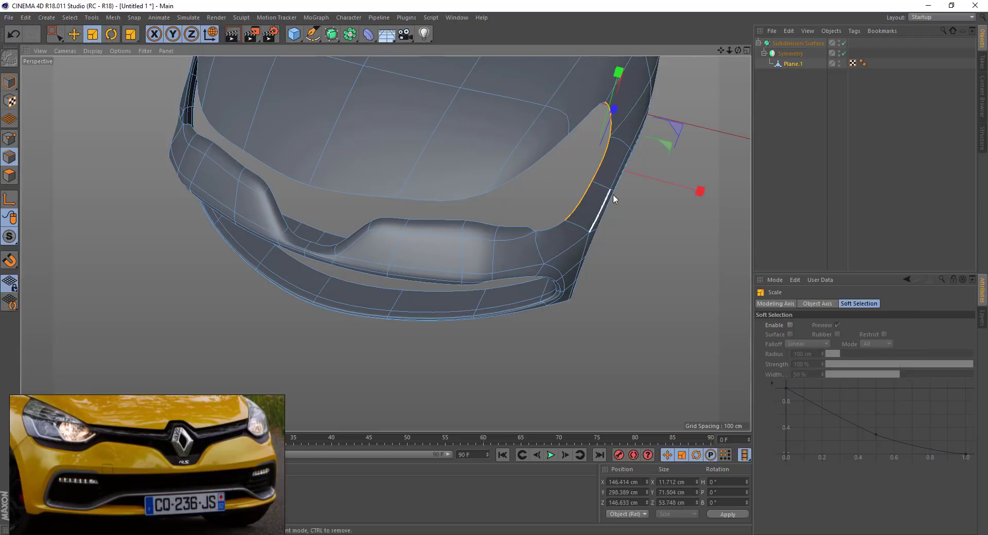
key(e)
drag(666, 180, 667, 180)
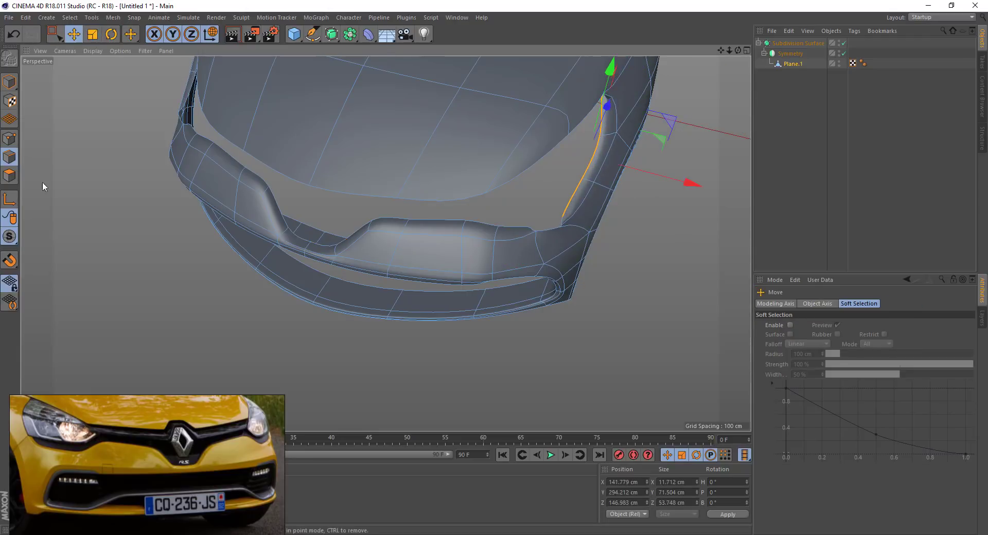
- Bridge the two points at the bumper's grille corner
scroll(563, 220, up, 3)
right_click(579, 210)
click(570, 247)
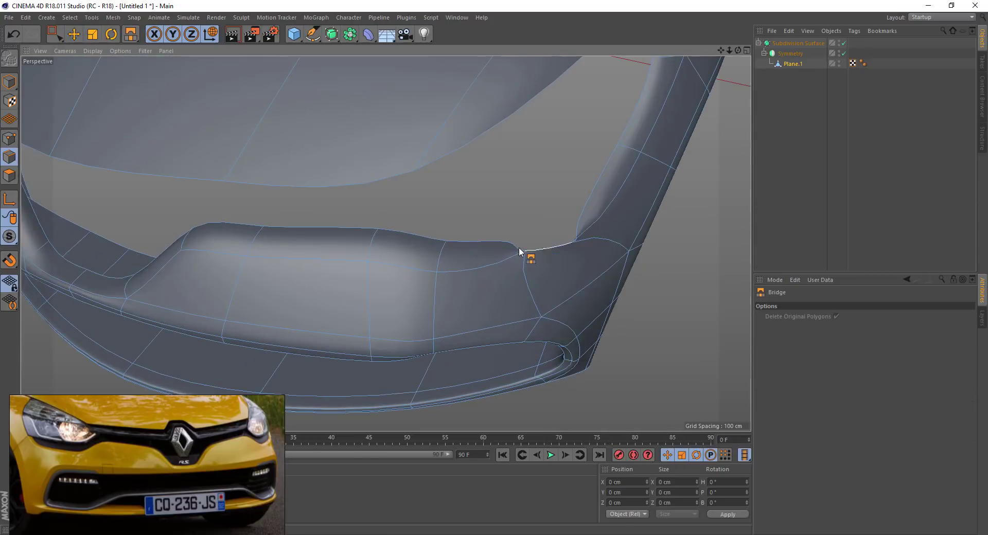
drag(520, 248, 578, 238)
scroll(490, 268, down, 3)
scroll(490, 268, down, 2)
- Add a loop cut across the grille area and view the smoothed result from the front
key(k+l)
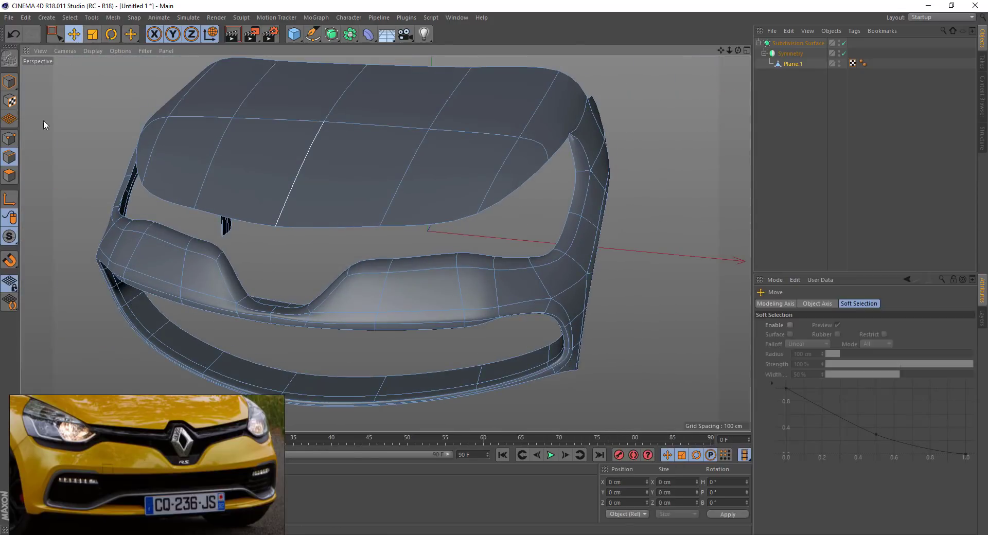
click(462, 329)
scroll(482, 253, up, 3)
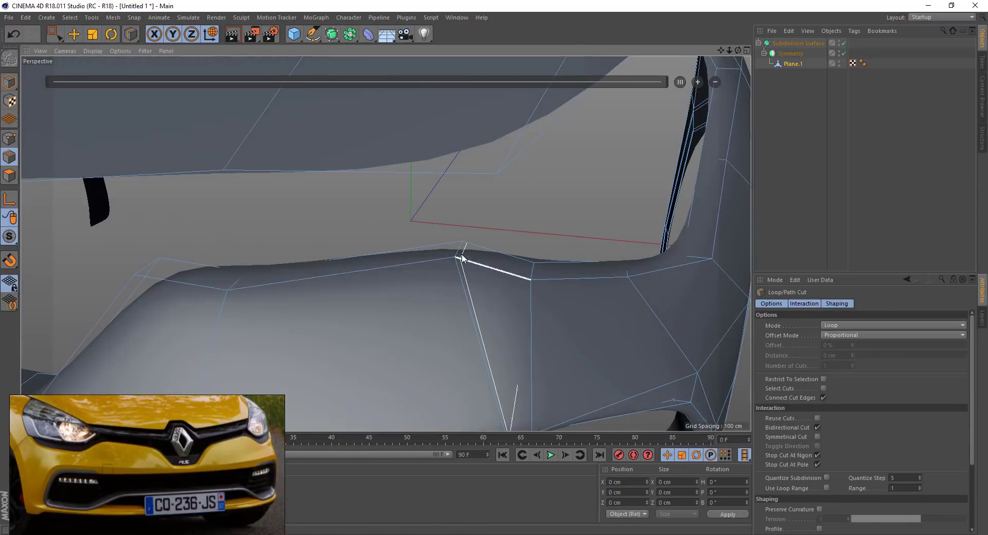
scroll(458, 268, down, 4)
click(788, 212)
scroll(450, 286, down, 2)
mouse_move(450, 286)
alt+mouse_down()
mouse_move(397, 282)
mouse_move(514, 315)
mouse_move(454, 273)
mouse_move(483, 265)
alt+mouse_up()
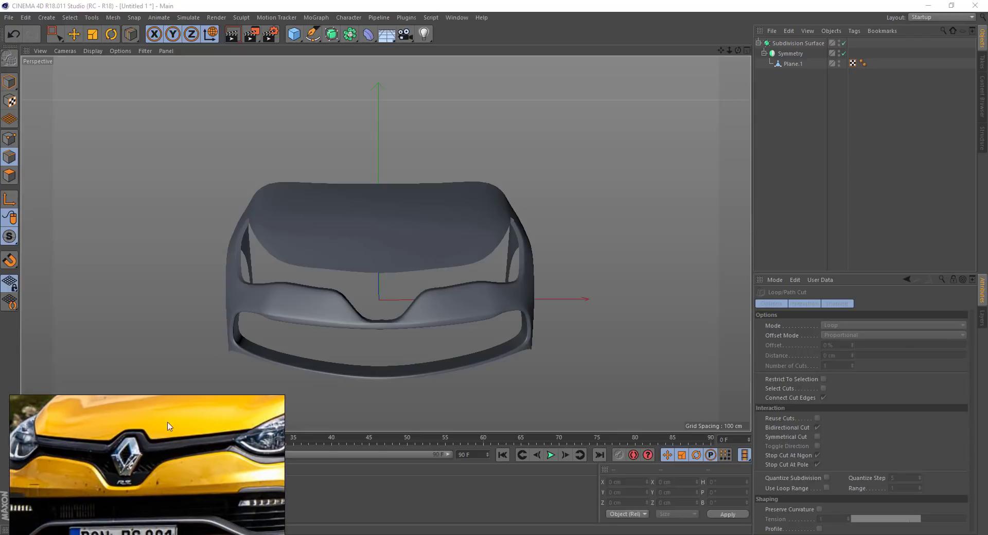
- Select the two polygons below the hood's front edge and turn off subdivision smoothing
key(e)
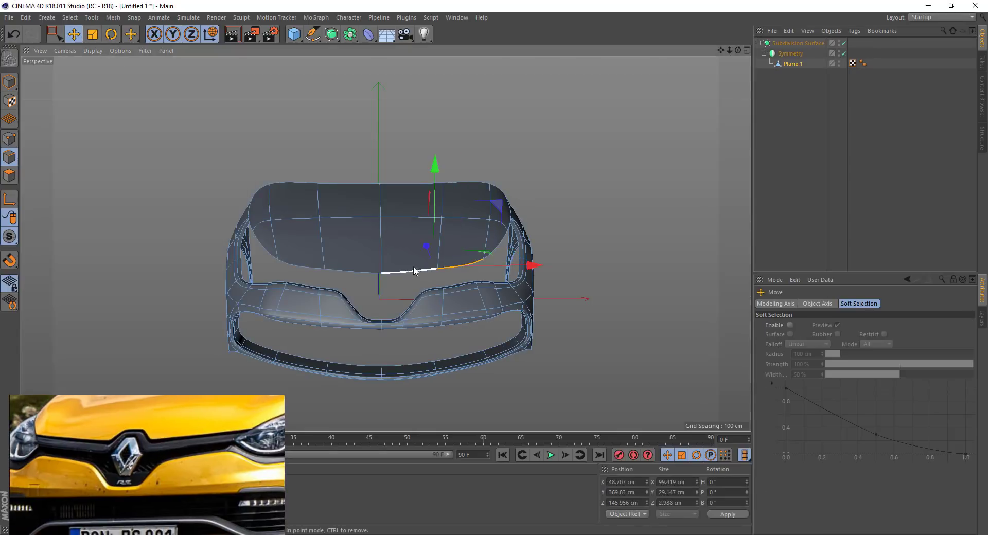
key(Return)
click(411, 273)
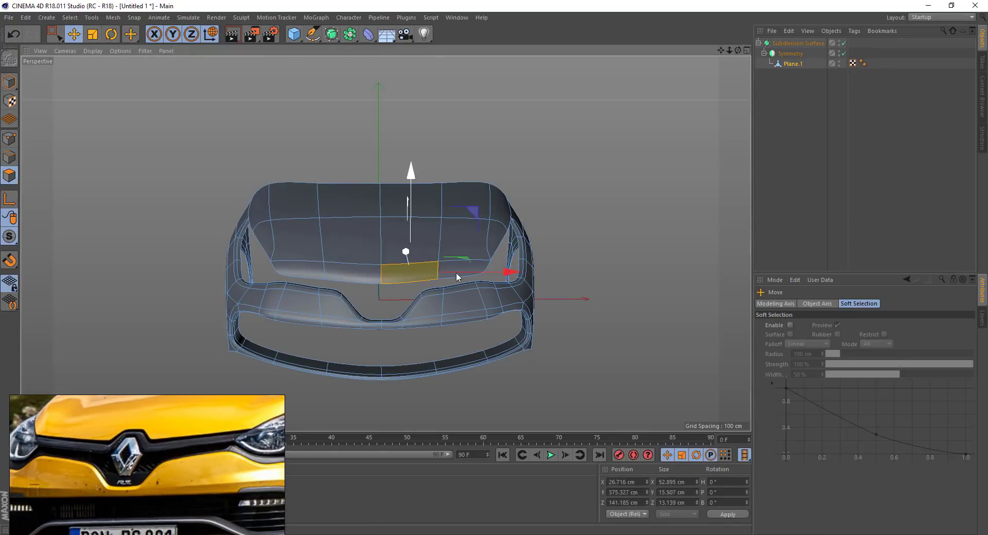
shift+click(456, 273)
click(844, 43)
scroll(436, 229, up, 5)
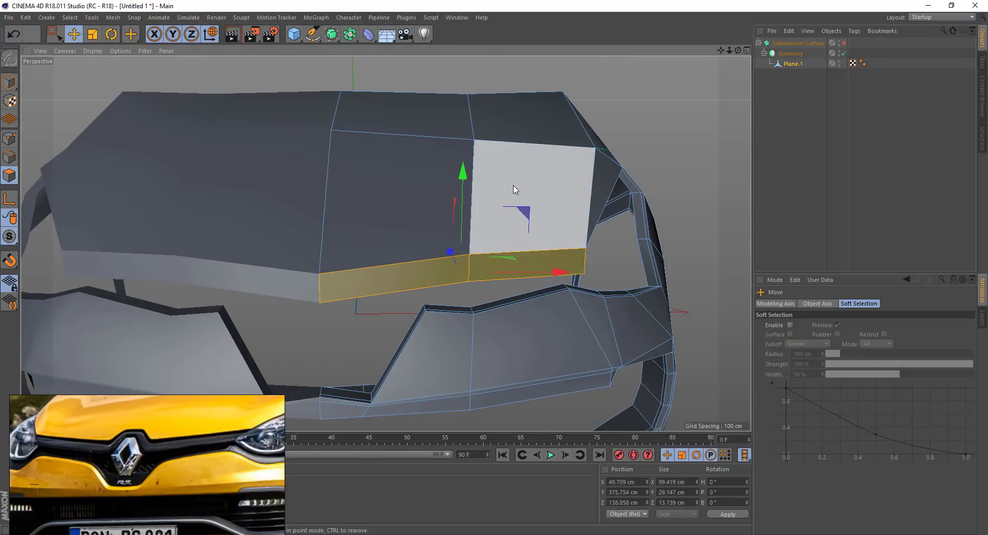
- In the enlarged Front view, split those polygons into a new Plane and hide it
click(745, 49)
click(747, 245)
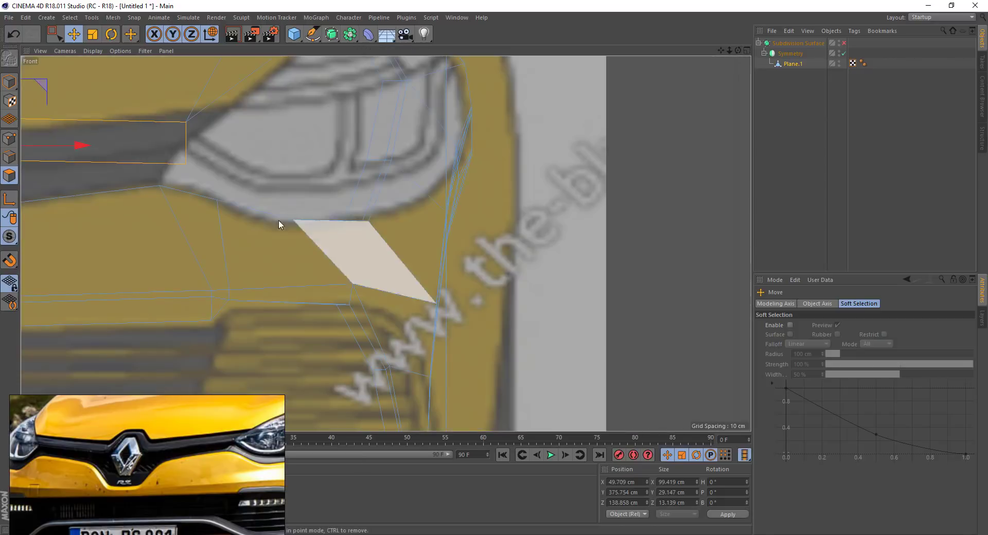
scroll(279, 220, down, 2)
scroll(376, 242, up, 1)
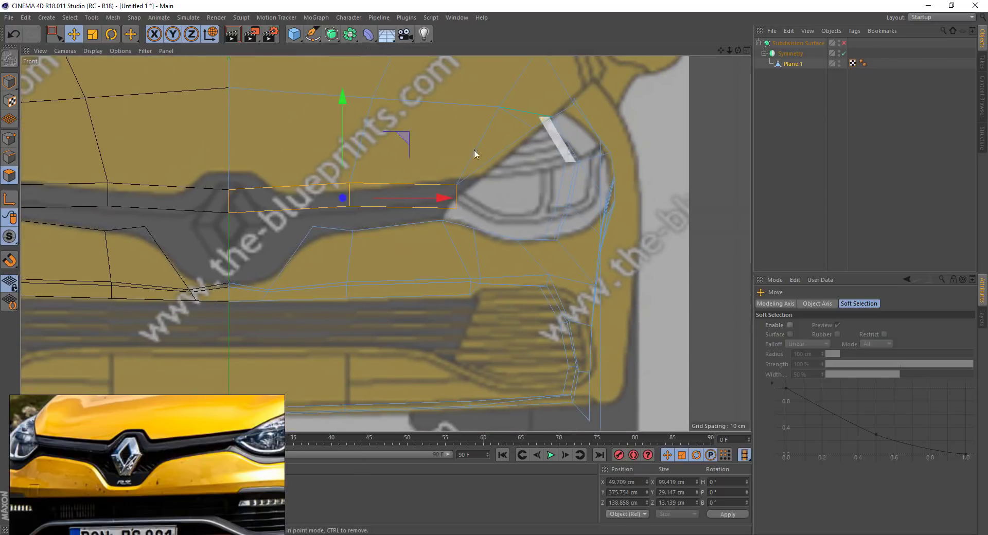
right_click(288, 195)
click(329, 474)
click(840, 71)
click(840, 72)
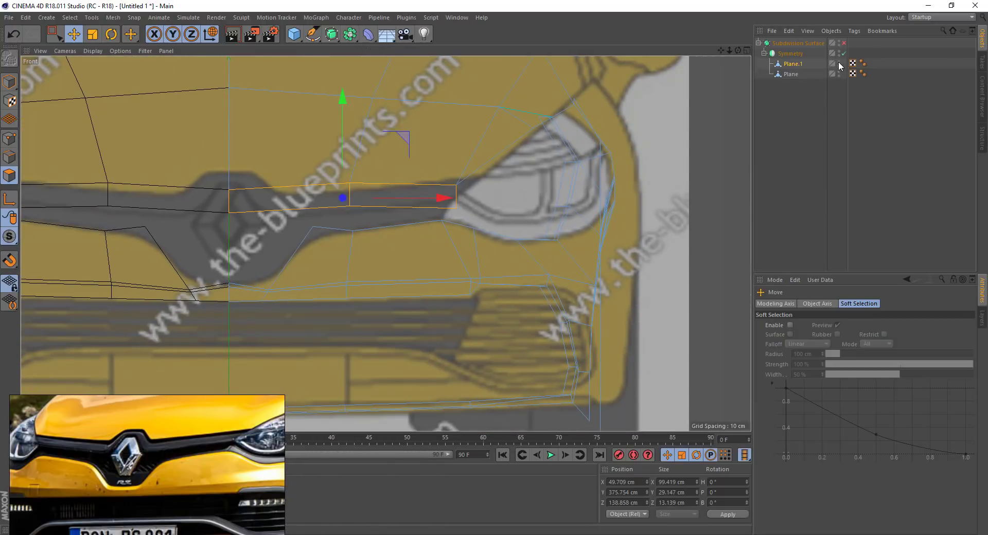
- Move the hood's edge points onto the front blueprint line, one by 3.664 cm
click(396, 195)
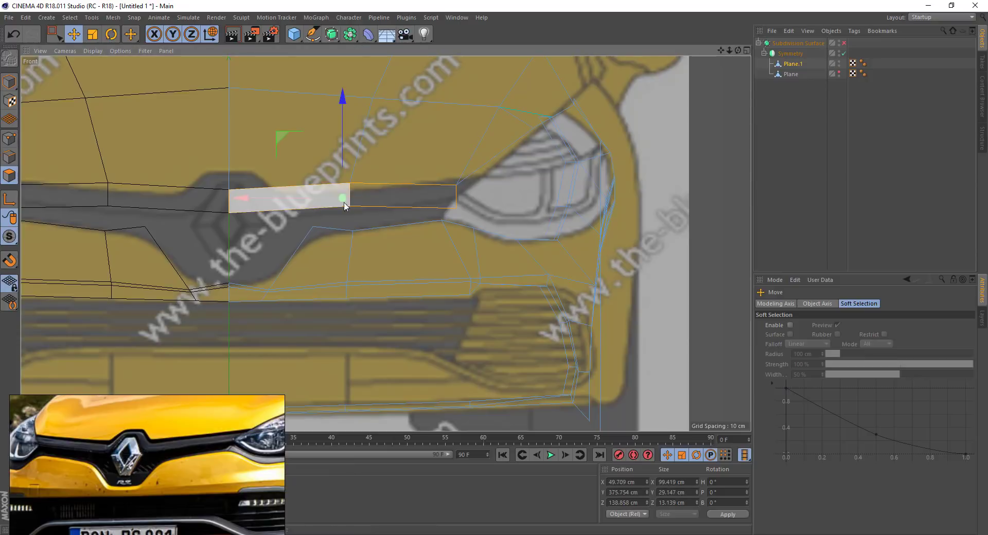
key(Return)
drag(350, 185, 349, 191)
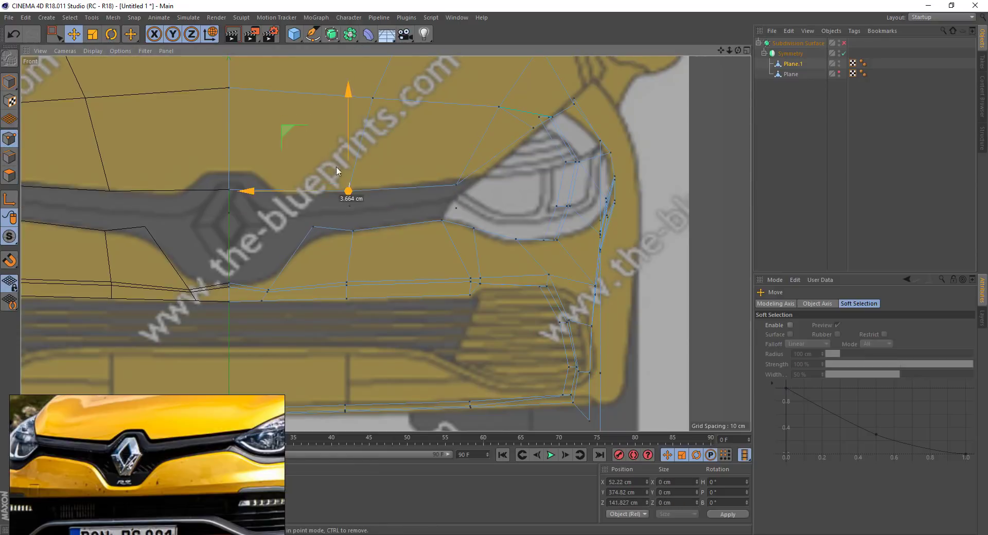
drag(457, 184, 481, 176)
click(229, 190)
- Cut a new edge across the trim with the line cut tool
right_click(277, 207)
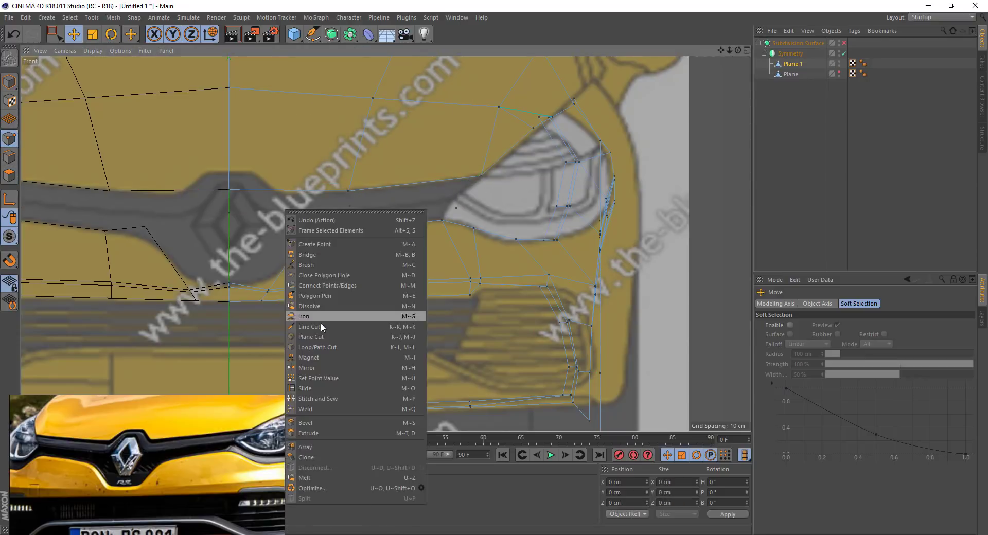
click(320, 323)
click(278, 190)
click(229, 170)
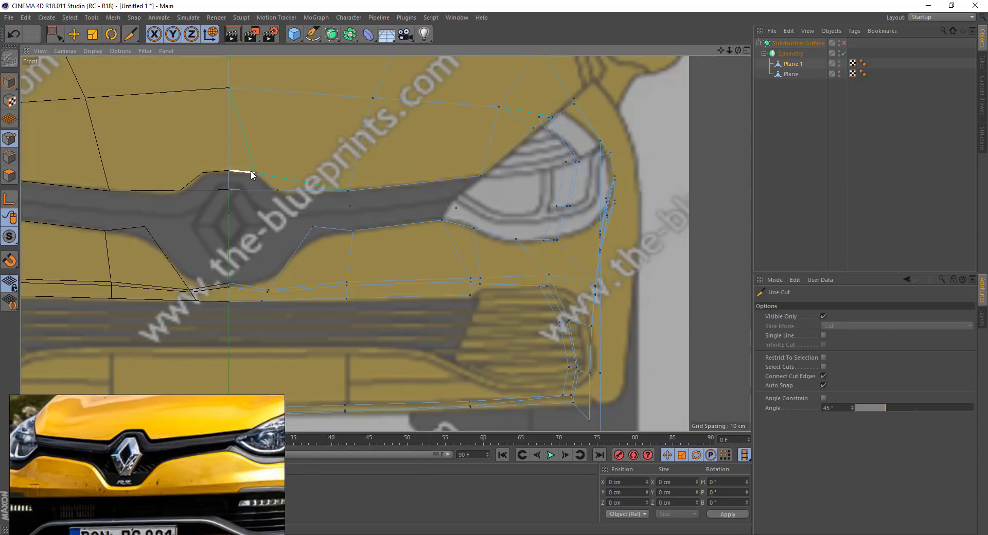
click(256, 172)
click(372, 98)
right_click(397, 133)
key(Escape)
- Select the short and diagonal edges of the logo trim
click(74, 34)
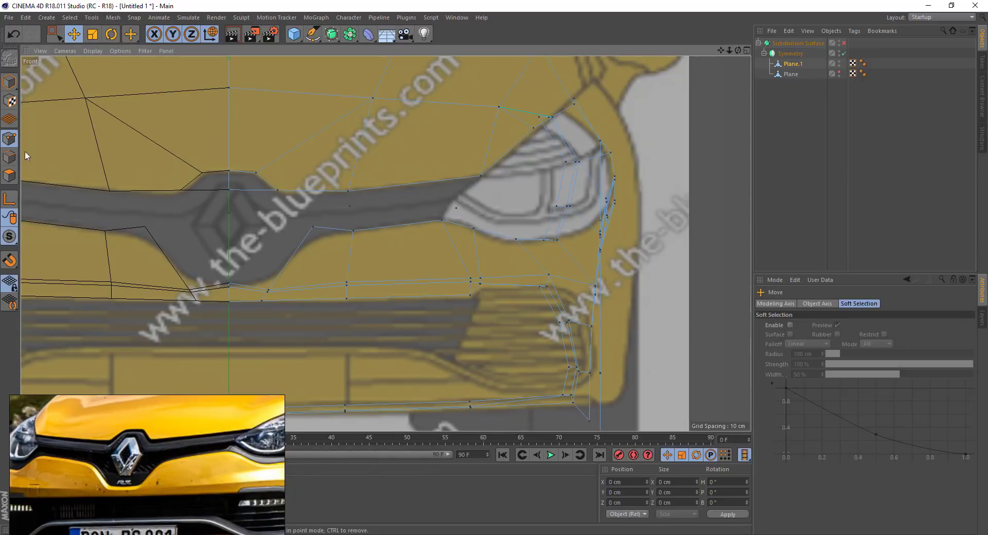
click(9, 175)
click(252, 180)
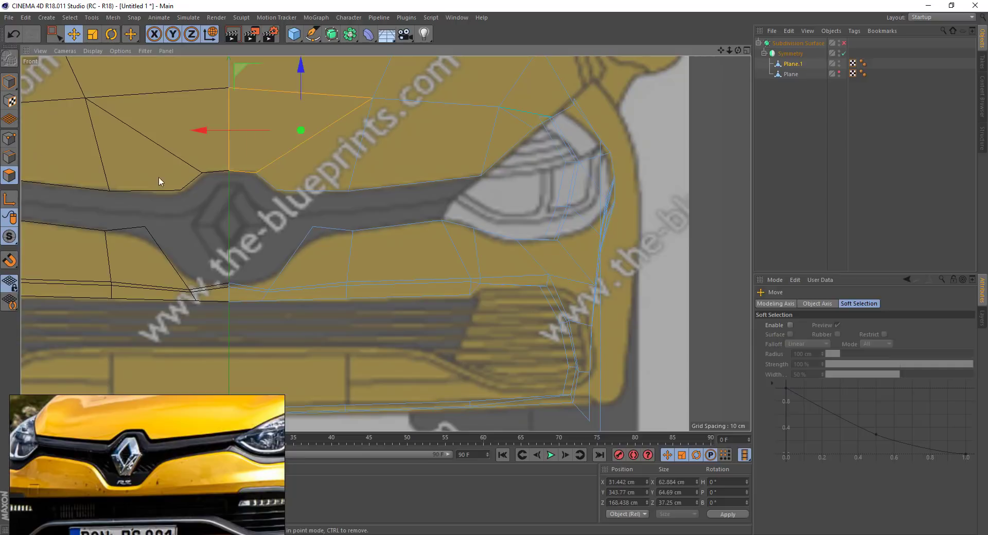
key(Return)
click(252, 182)
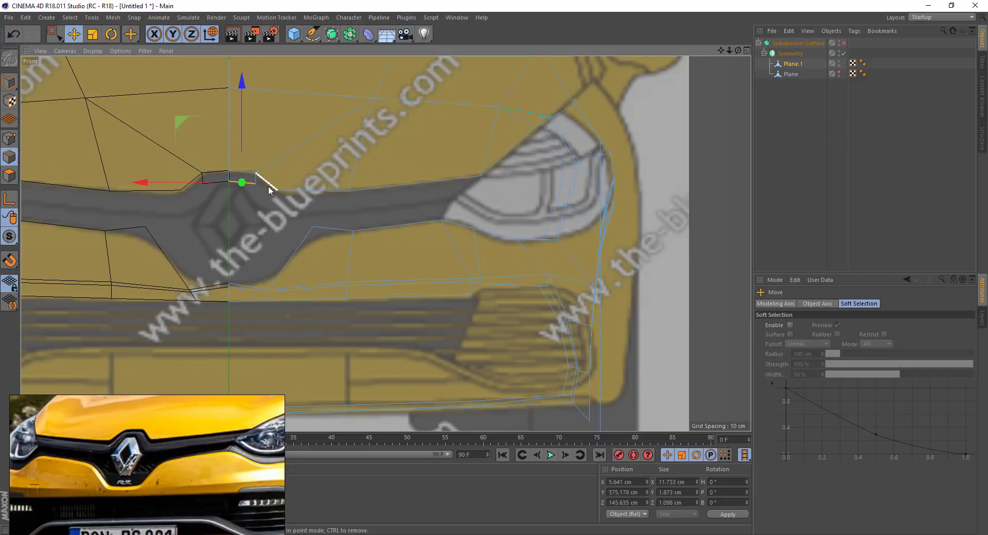
click(9, 138)
key(Return)
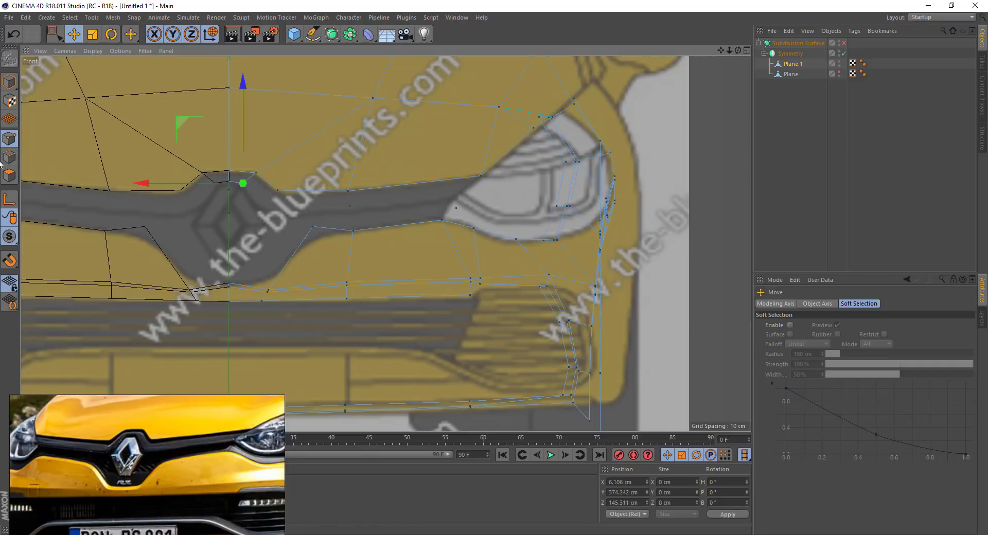
click(252, 198)
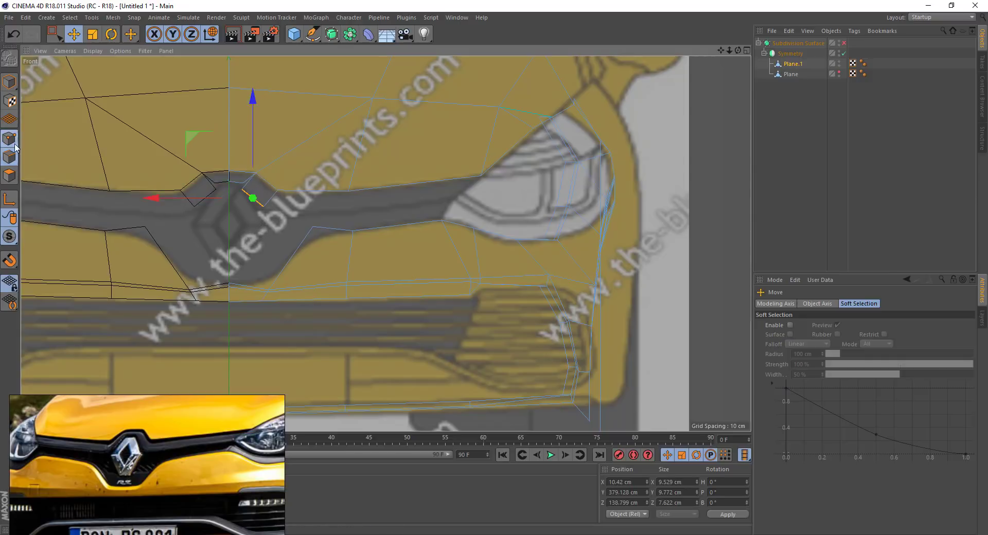
- Weld the selected logo-trim points into a single point
key(Return)
right_click(254, 232)
right_click(364, 241)
click(400, 439)
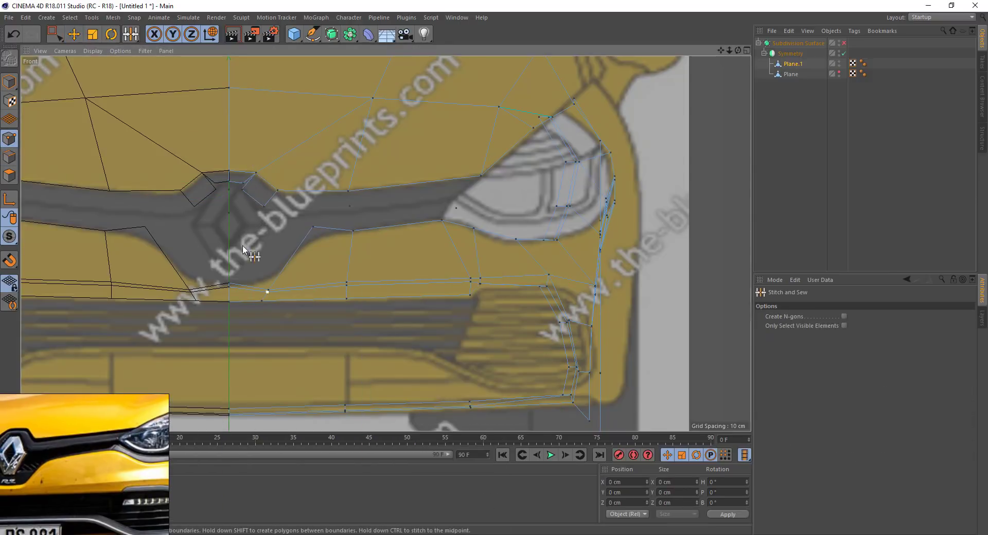
click(262, 205)
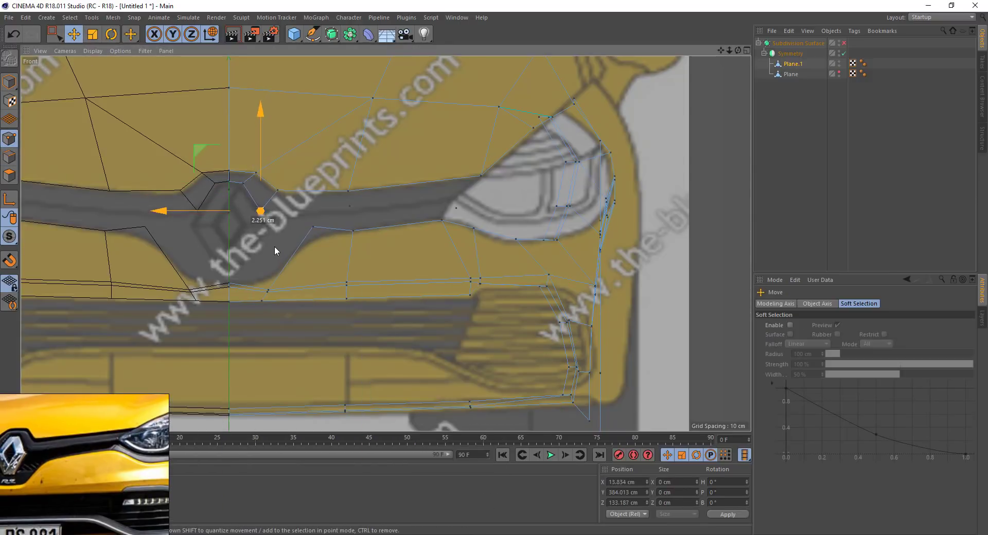
key(Return)
- Delete the selected polygon from the Plane trim strip
click(396, 187)
click(840, 125)
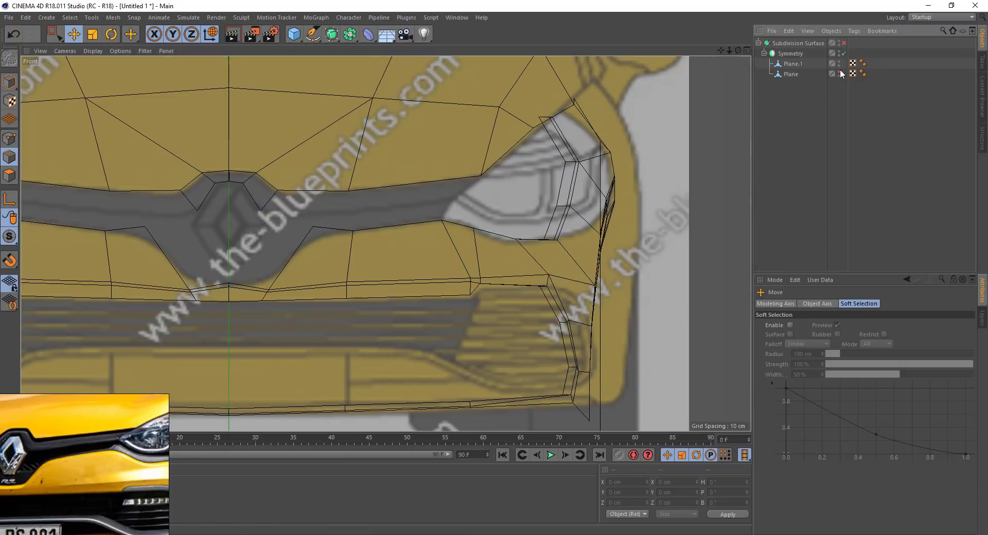
click(786, 74)
key(Return)
key(Delete)
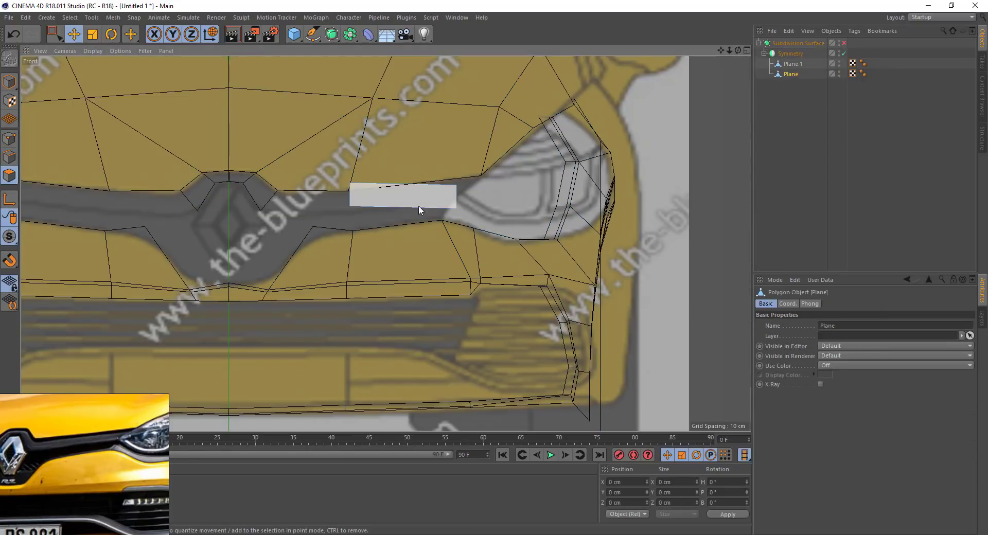
key(Return)
- Move the strip's corner points to follow the trim line toward the headlight
click(456, 185)
drag(456, 185, 478, 177)
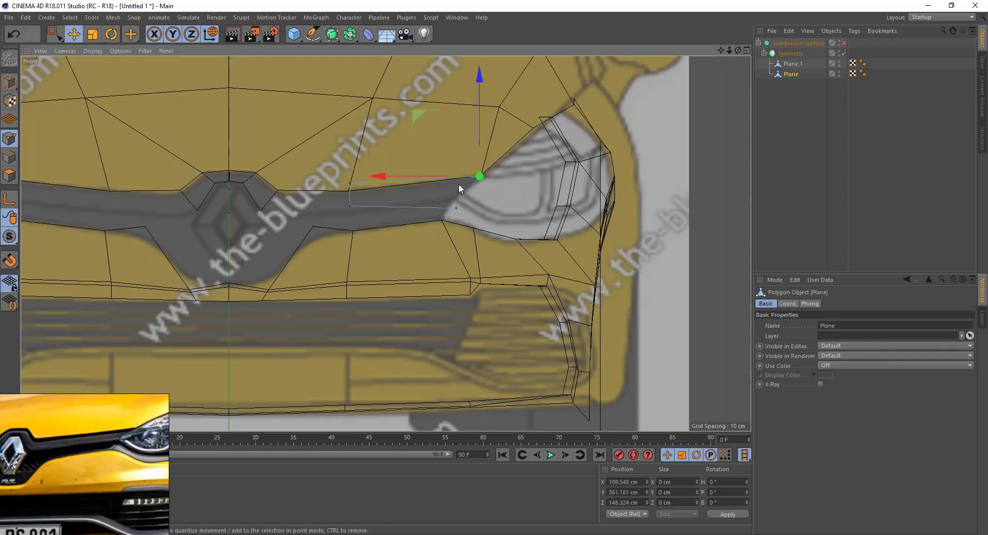
click(351, 205)
drag(351, 205, 379, 223)
click(456, 208)
drag(466, 229, 463, 220)
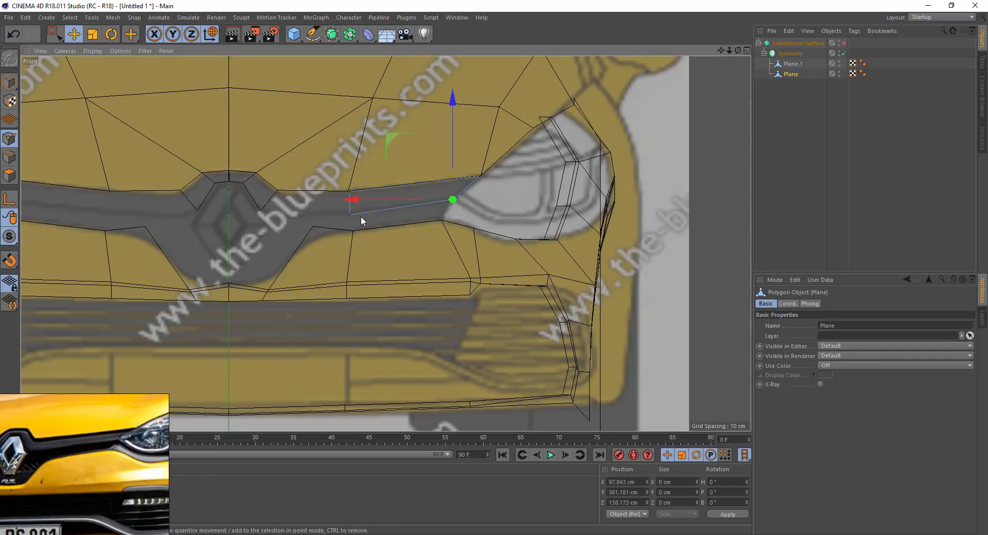
click(349, 214)
drag(356, 233, 356, 227)
- Split the trim polygon beside the logo off Plane.1 into Plane.2
click(309, 216)
click(9, 175)
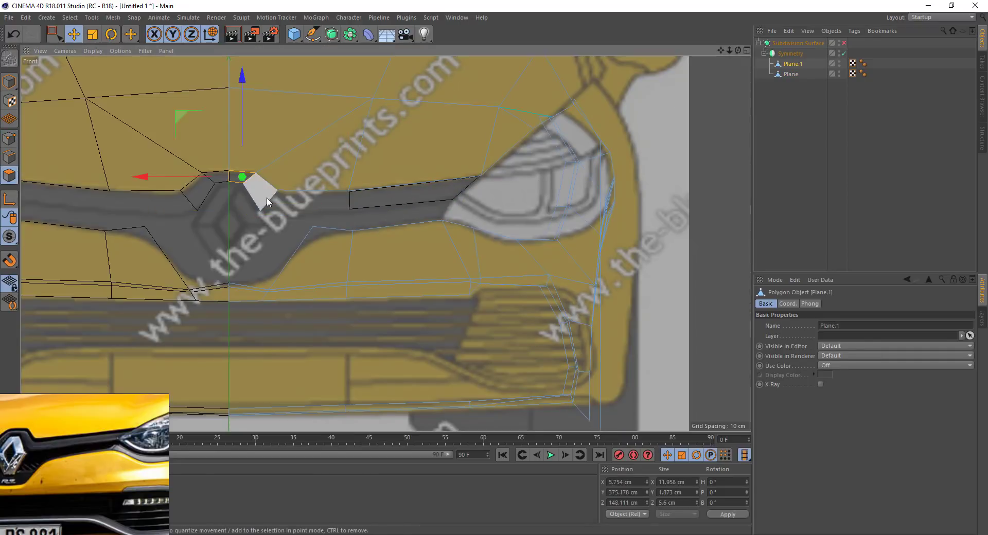
click(253, 190)
right_click(421, 423)
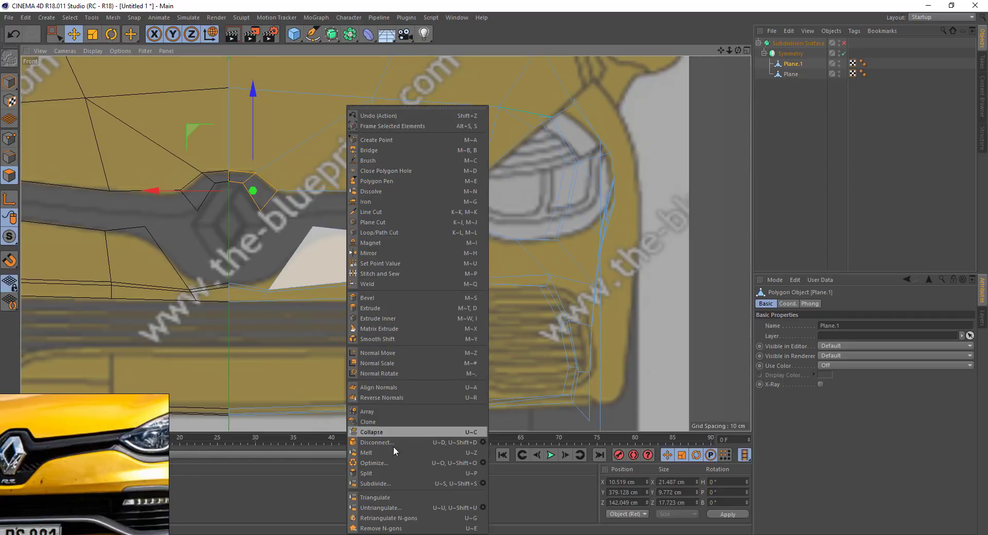
click(394, 473)
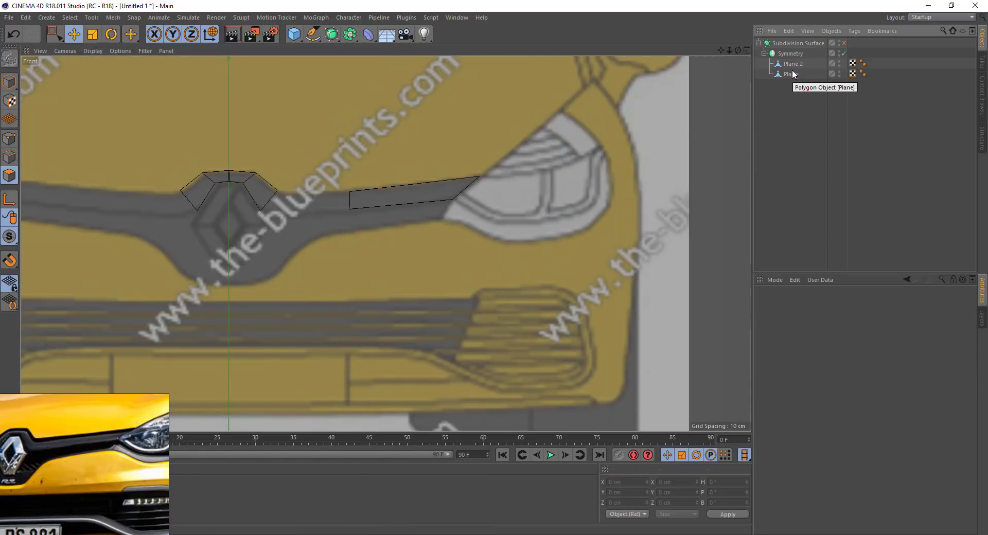
- Connect Plane.2 and Plane into a single Plane.3 object
click(794, 74)
ctrl+click(791, 84)
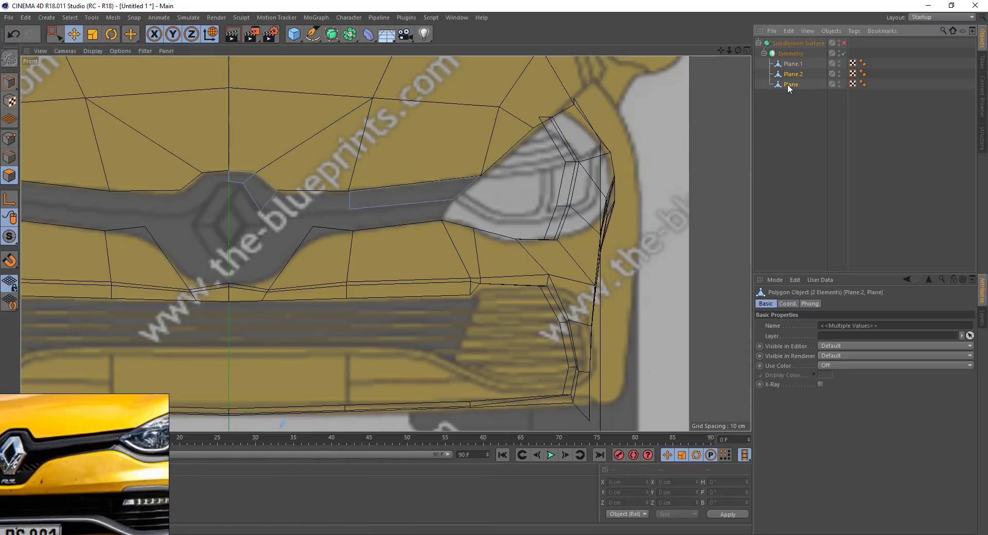
right_click(791, 84)
click(820, 359)
key(F1)
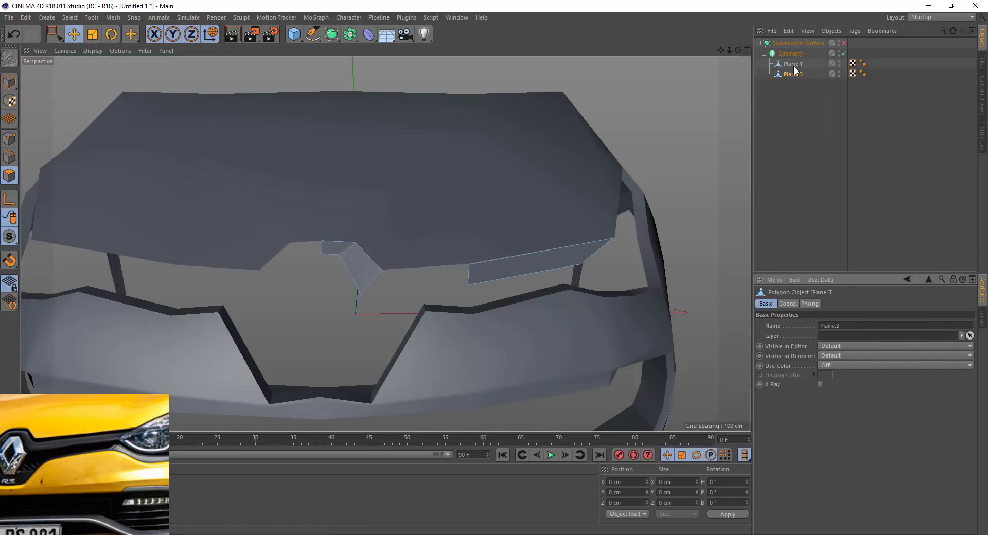
- Bridge the trim strip's inner edge to the logo-side trim piece
click(9, 157)
right_click(288, 330)
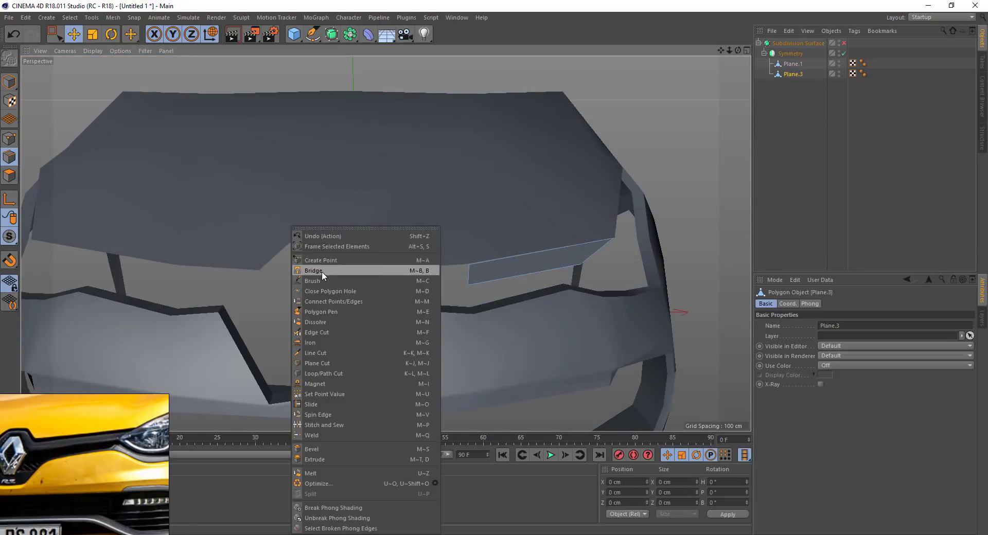
click(322, 270)
drag(471, 277, 369, 283)
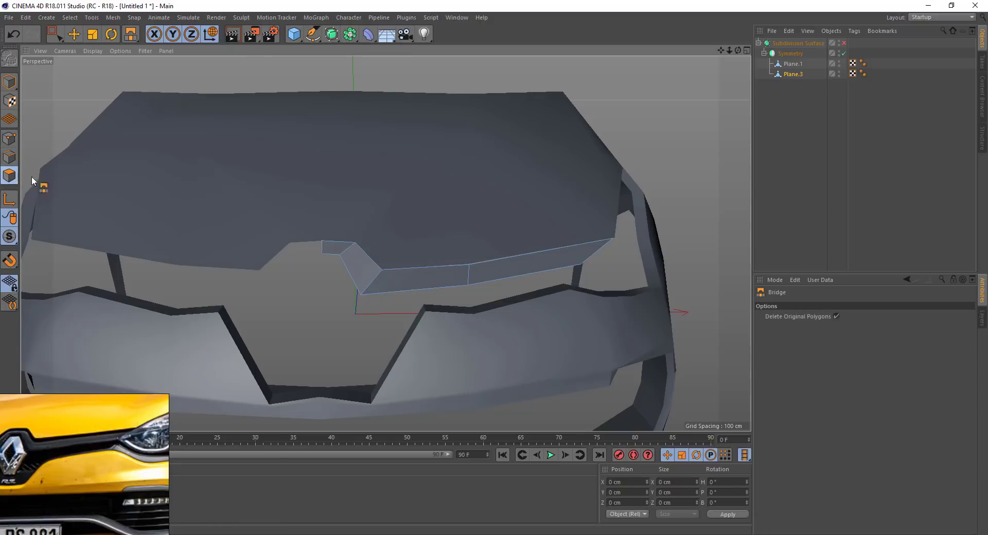
click(9, 175)
- Select the trim's lower, adjacent and left border edges
key(e)
click(9, 156)
click(499, 260)
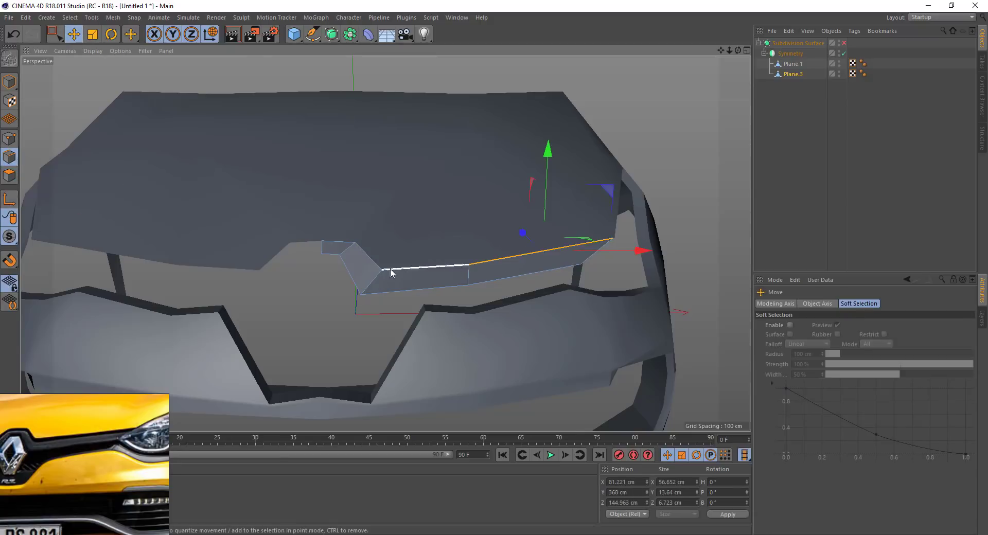
shift+click(390, 262)
mouse_move(390, 262)
alt+mouse_down()
mouse_move(445, 271)
mouse_move(528, 233)
alt+mouse_up()
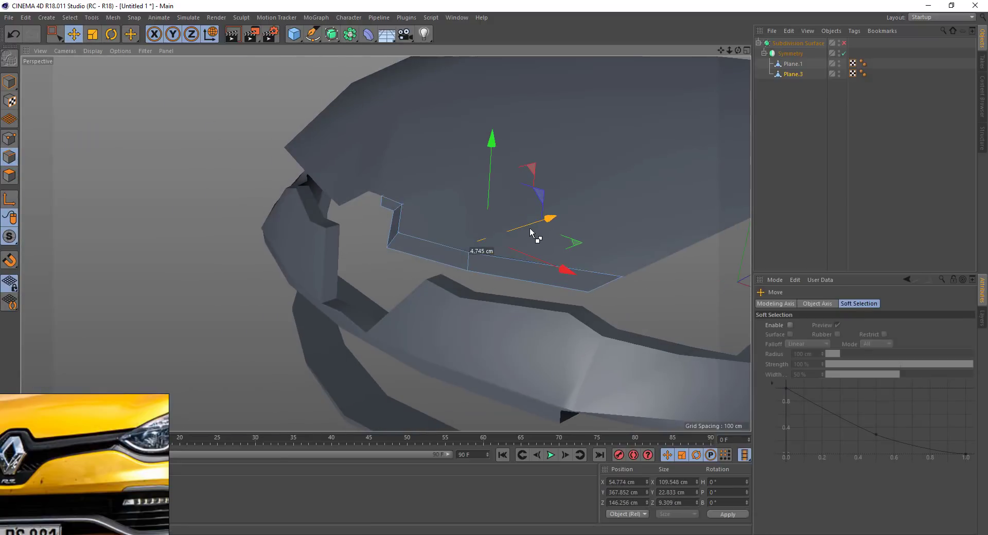
click(504, 248)
shift+click(530, 290)
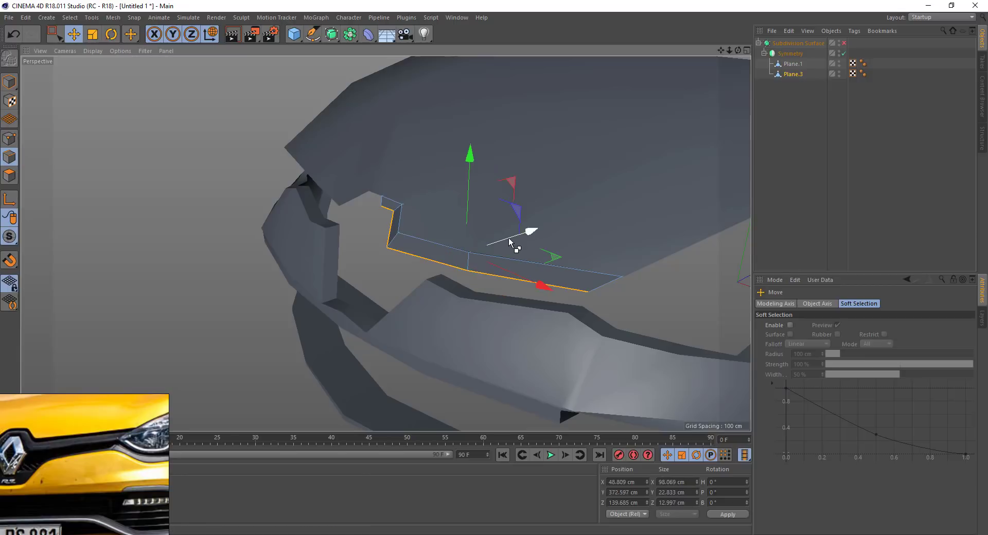
mouse_move(506, 247)
alt+mouse_down()
mouse_move(452, 265)
mouse_move(347, 225)
mouse_move(625, 287)
alt+mouse_up()
- Raise and shift Plane.3's trim points so the strip runs beneath the bonnet edge
scroll(412, 287, up, 3)
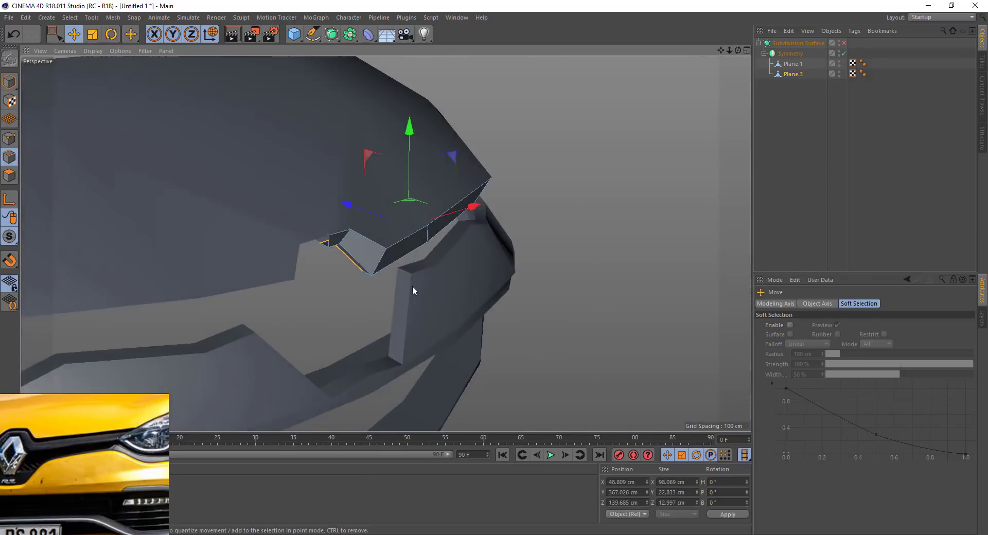
key(Return)
scroll(285, 222, up, 2)
mouse_move(284, 223)
mouse_down()
mouse_move(309, 222)
mouse_move(158, 212)
mouse_move(384, 235)
mouse_move(440, 221)
mouse_move(429, 268)
mouse_move(416, 257)
mouse_move(494, 278)
mouse_up()
mouse_move(499, 278)
mouse_down()
mouse_move(514, 279)
mouse_move(533, 259)
mouse_move(702, 249)
mouse_move(407, 219)
mouse_up()
mouse_move(408, 219)
alt+mouse_down()
mouse_move(340, 242)
mouse_move(246, 232)
mouse_move(250, 295)
mouse_move(334, 297)
mouse_move(294, 209)
mouse_move(439, 223)
mouse_move(280, 256)
mouse_move(441, 255)
mouse_move(494, 223)
alt+mouse_up()
shift+click(363, 278)
click(10, 158)
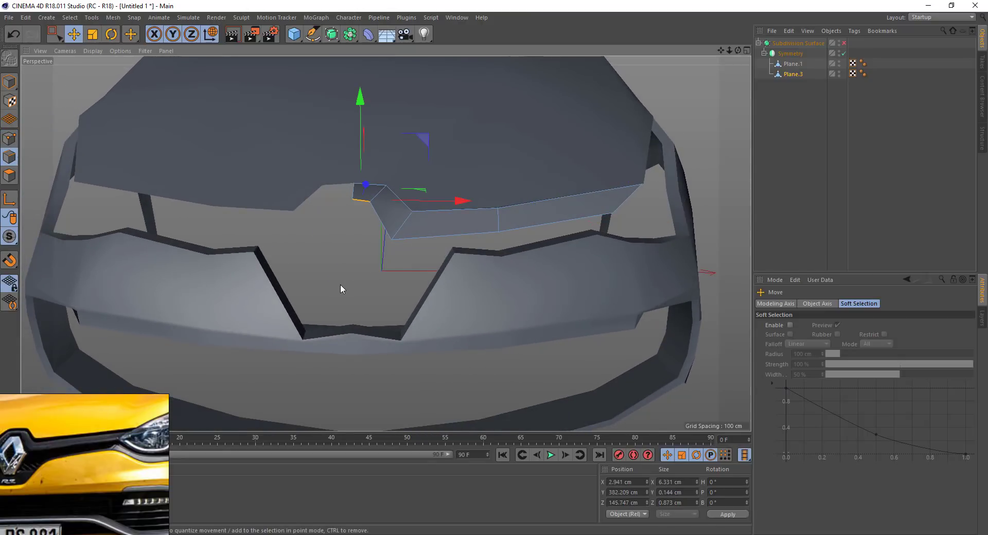
- On Plane.1, select the grille notch's bottom vertices, including the symmetry-axis point
alt+drag(366, 323, 380, 296)
click(430, 331)
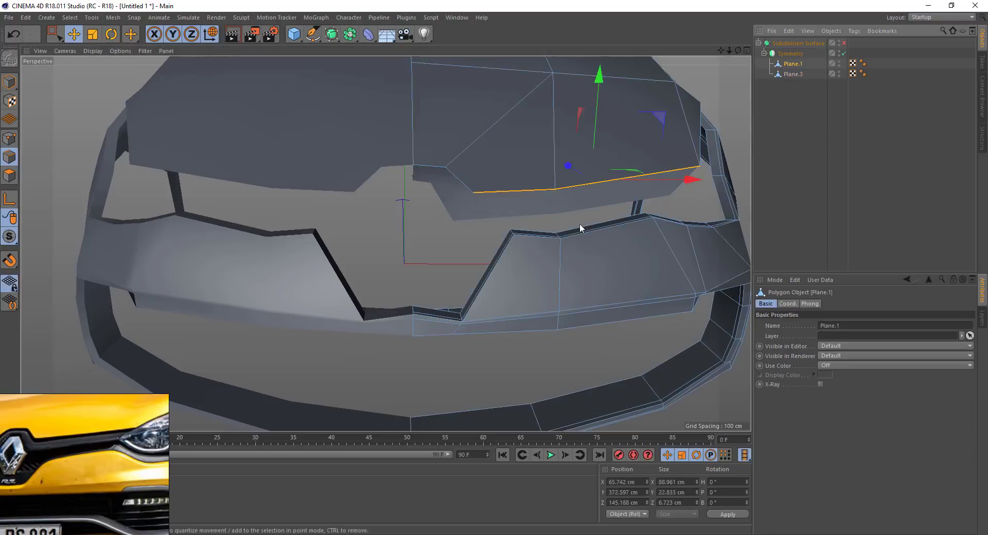
alt+drag(430, 331, 445, 281)
scroll(444, 281, up, 3)
scroll(494, 382, up, 3)
scroll(494, 382, down, 3)
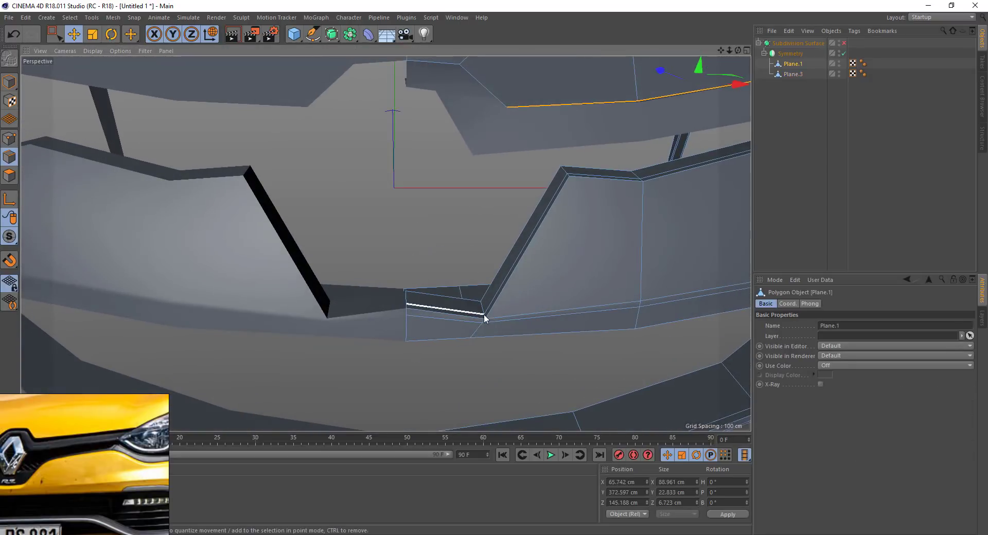
click(481, 312)
scroll(478, 330, down, 2)
scroll(413, 304, up, 1)
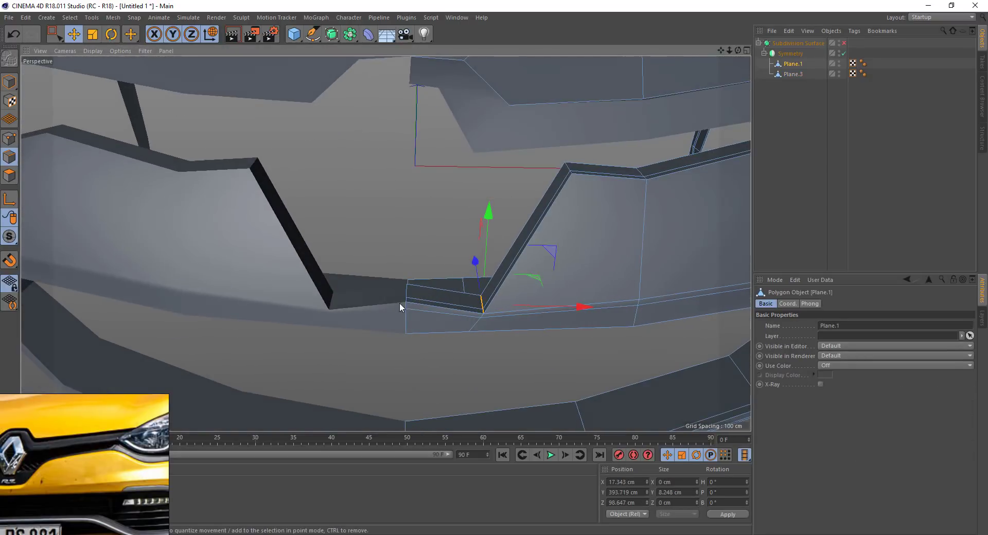
click(411, 307)
scroll(411, 306, up, 3)
shift+click(414, 300)
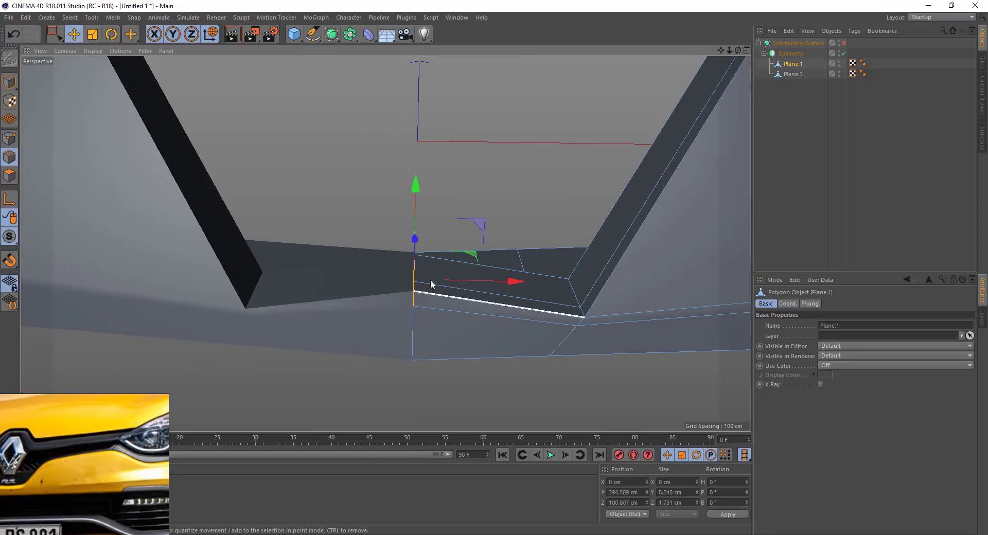
scroll(431, 279, down, 3)
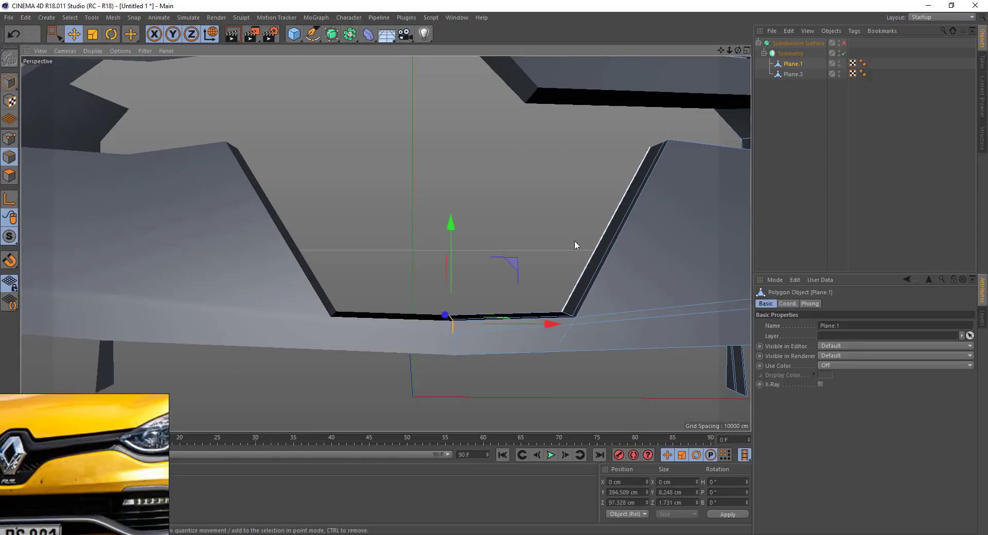
- Extrude the notch's bottom edge upward into a new face
key(Return)
scroll(520, 330, up, 3)
click(521, 329)
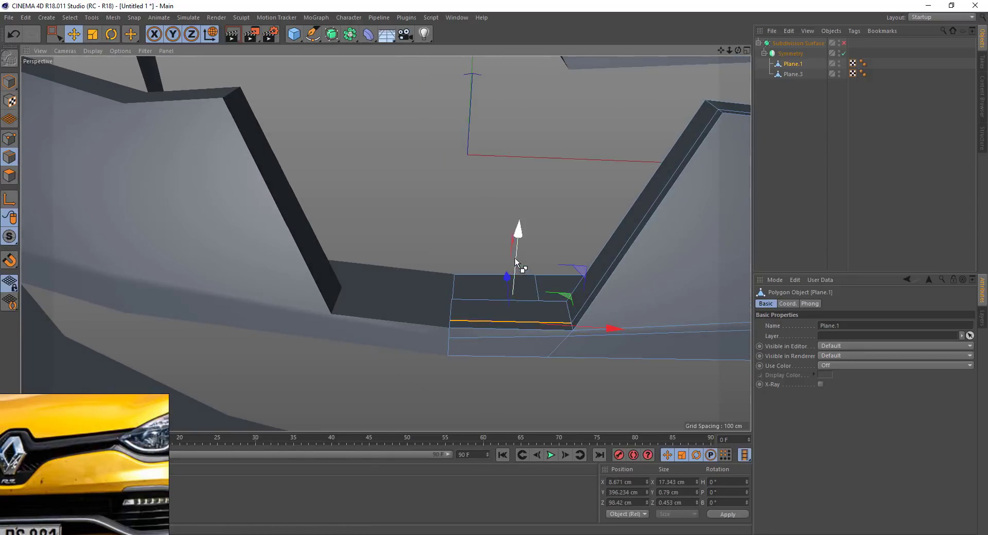
mouse_move(514, 257)
ctrl+mouse_down()
mouse_move(523, 212)
mouse_move(514, 286)
ctrl+mouse_up()
click(8, 179)
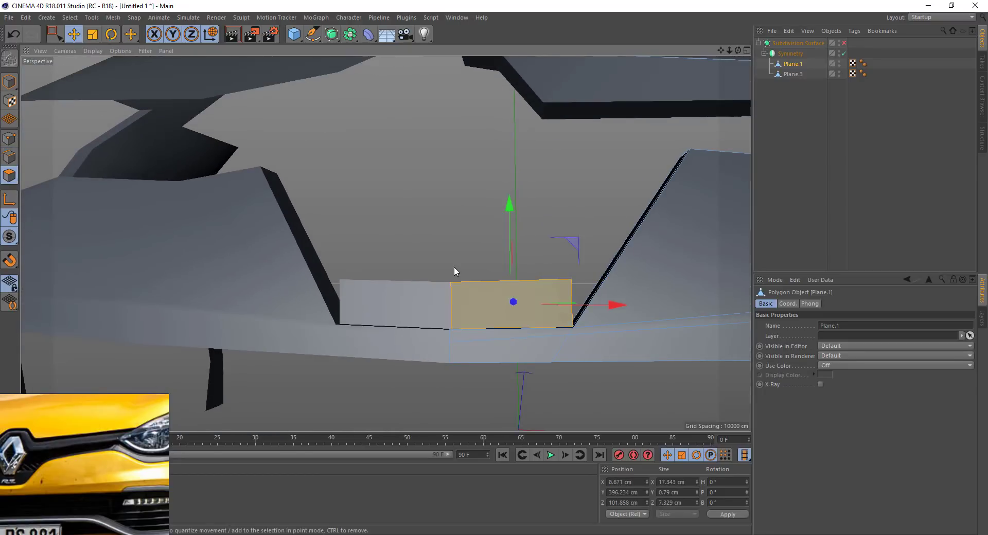
- Duplicate Plane.1 and delete everything in the copy except the new face
ctrl+drag(793, 63, 787, 86)
key(u)
key(i)
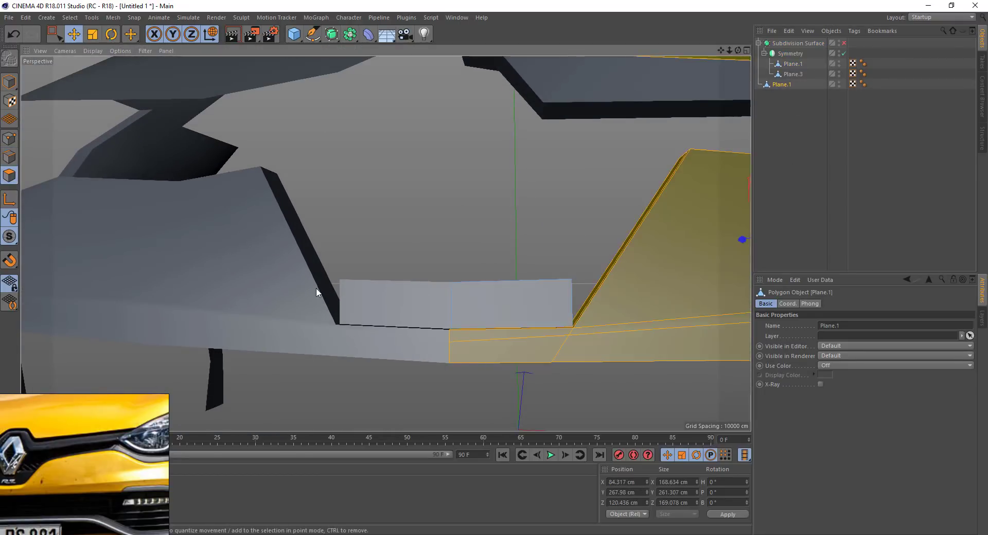
key(Delete)
- Snap the new face's top-right corner point onto the dark trim edge
click(523, 306)
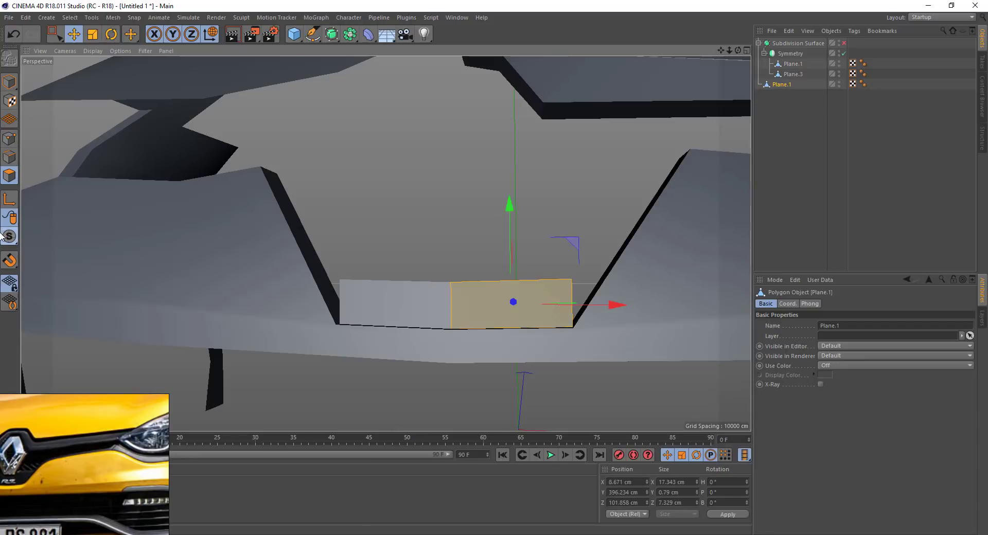
click(9, 139)
click(567, 280)
mouse_move(624, 249)
mouse_down()
mouse_move(699, 196)
mouse_move(652, 198)
mouse_move(651, 220)
mouse_move(437, 182)
mouse_move(514, 196)
mouse_up()
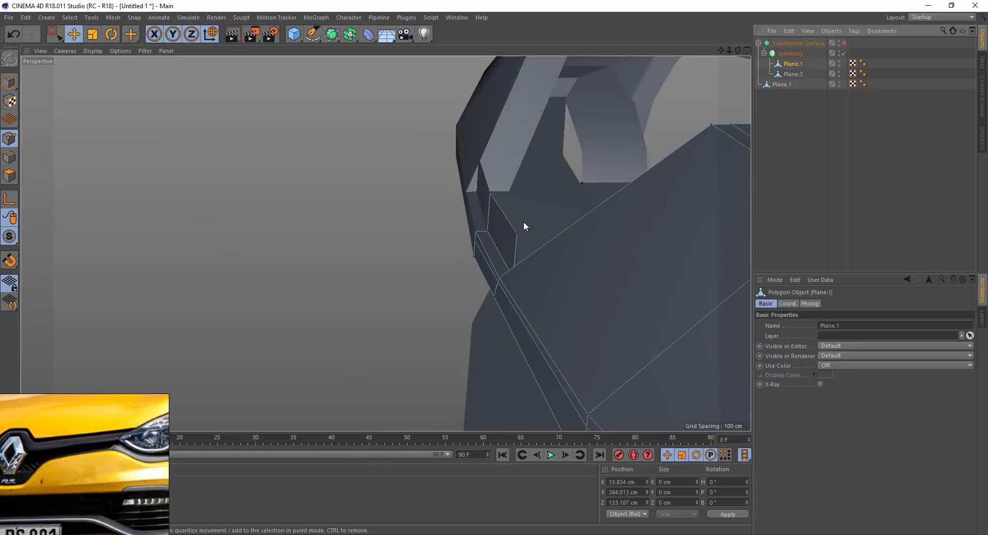
click(793, 63)
key(Delete)
key(ctrl+z)
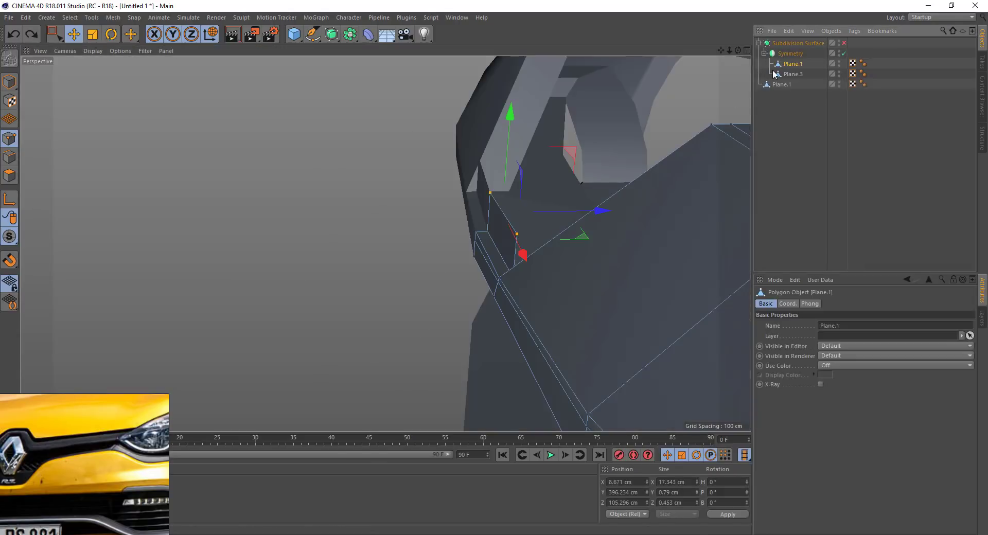
- Move the quad's upper-left corner onto the trim and parent Plane.1 under Symmetry
click(787, 85)
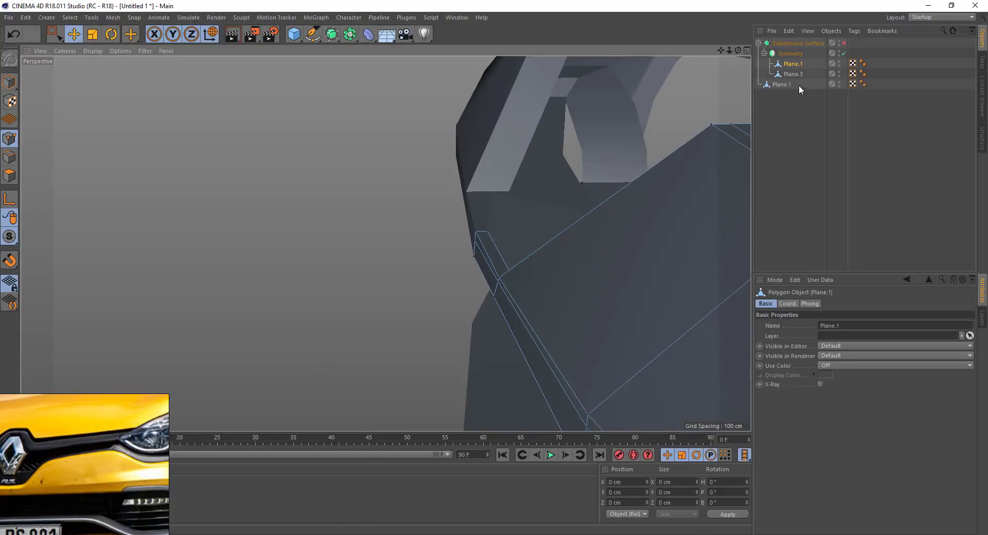
mouse_move(564, 252)
alt+mouse_down()
mouse_move(597, 251)
mouse_move(578, 190)
alt+mouse_up()
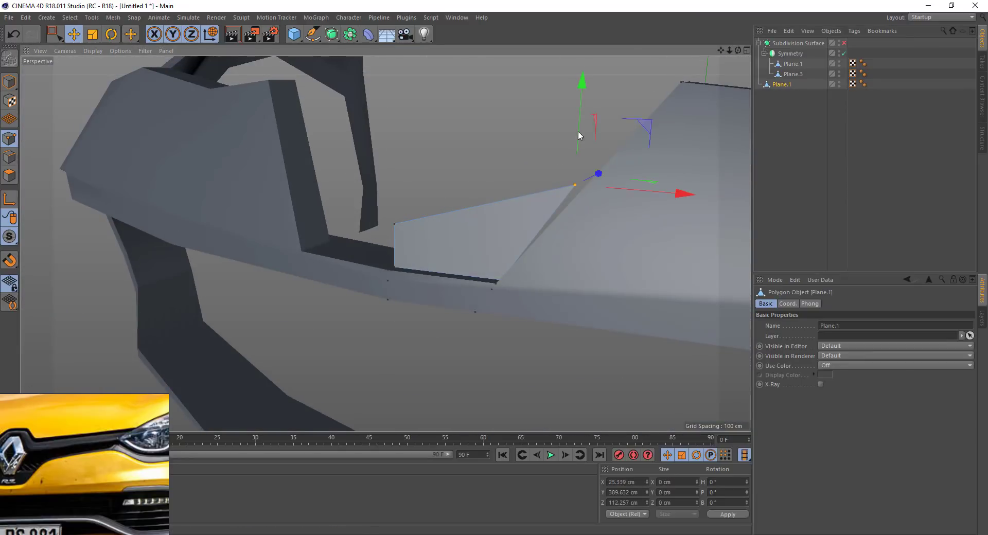
alt+drag(481, 233, 587, 253)
click(512, 266)
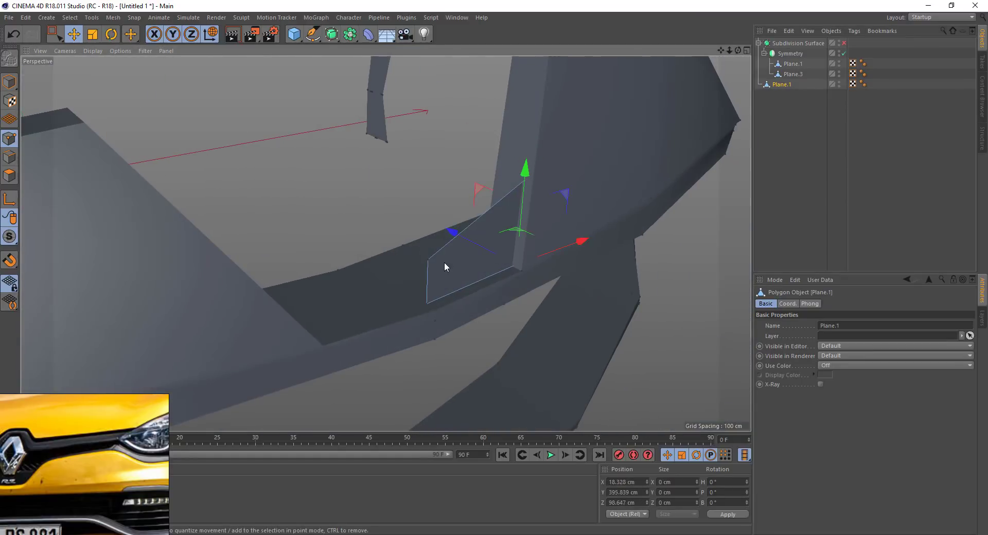
click(427, 260)
mouse_move(410, 294)
alt+mouse_down()
mouse_move(382, 195)
mouse_move(346, 233)
alt+mouse_up()
alt+drag(281, 206, 336, 212)
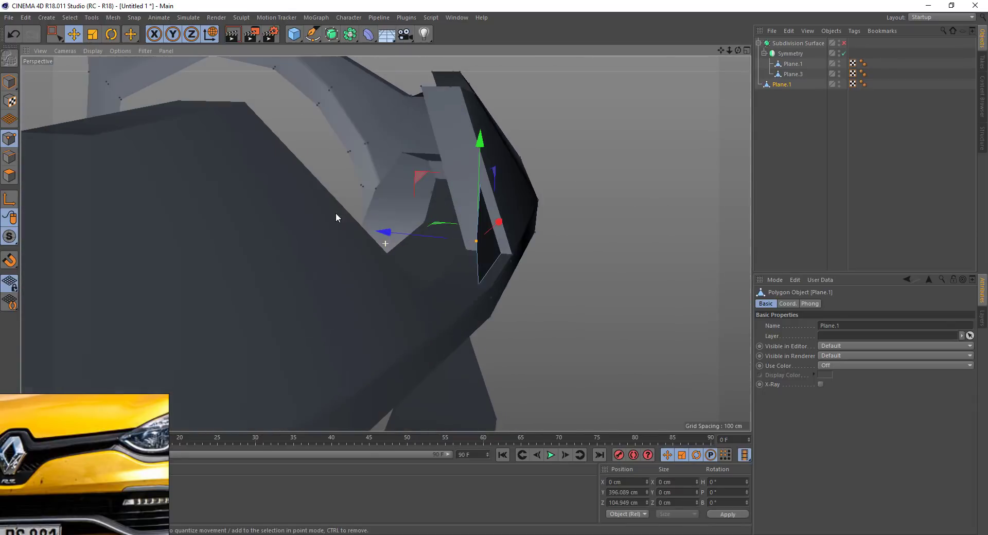
mouse_move(408, 160)
mouse_down()
mouse_move(398, 154)
mouse_move(411, 179)
mouse_move(389, 266)
mouse_up()
drag(777, 89, 784, 58)
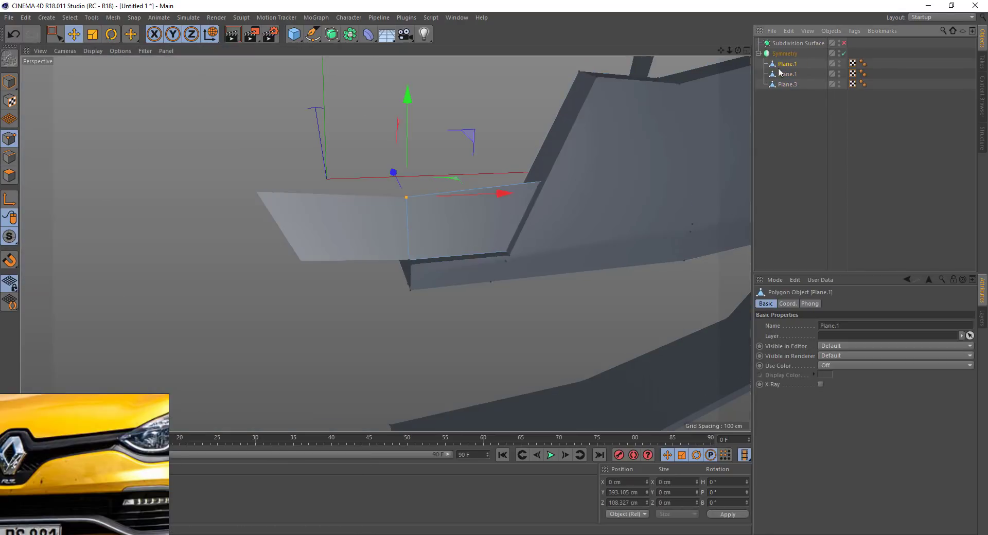
- Line Cut the stepped notch outline into the plane
right_click(440, 157)
click(471, 265)
click(408, 219)
click(460, 214)
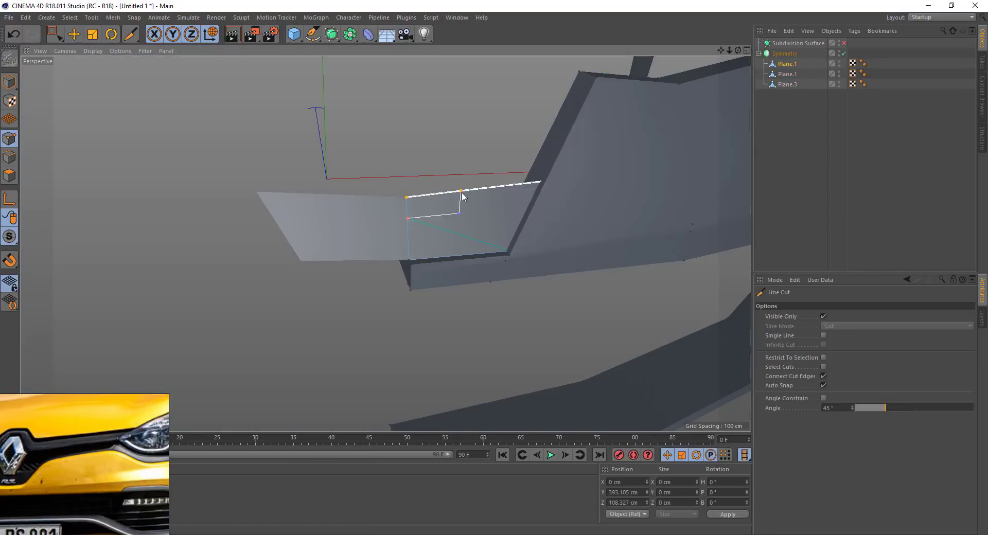
double_click(461, 192)
alt+drag(477, 167, 430, 221)
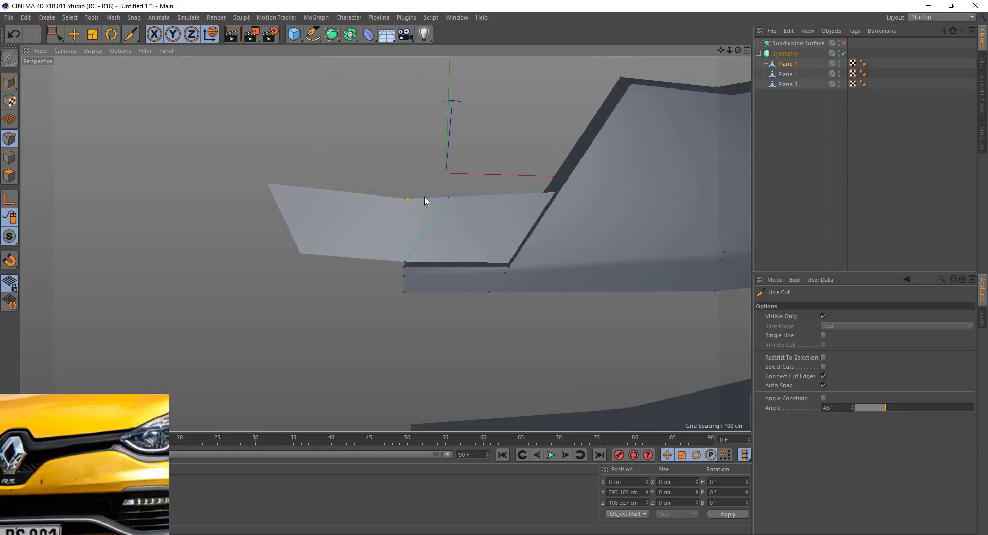
click(408, 224)
click(445, 223)
double_click(451, 198)
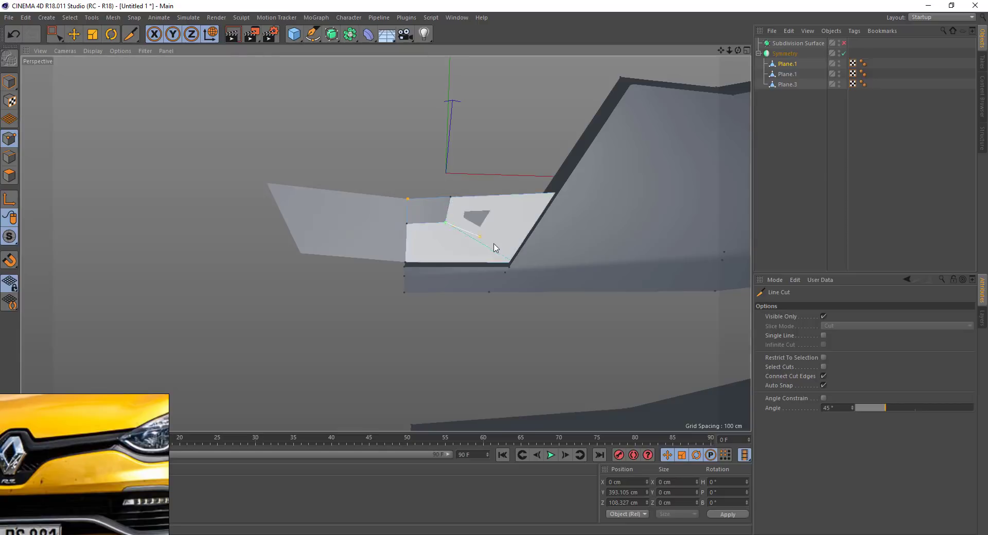
click(445, 223)
click(510, 261)
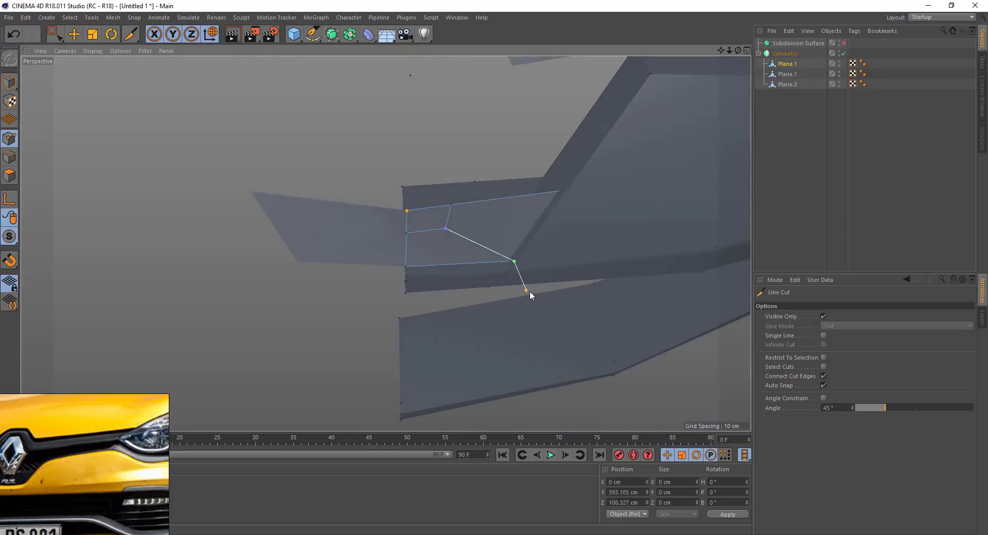
key(Escape)
- Delete the top-left notch polygon and flatten the two notch points to Size Y 0
key(e)
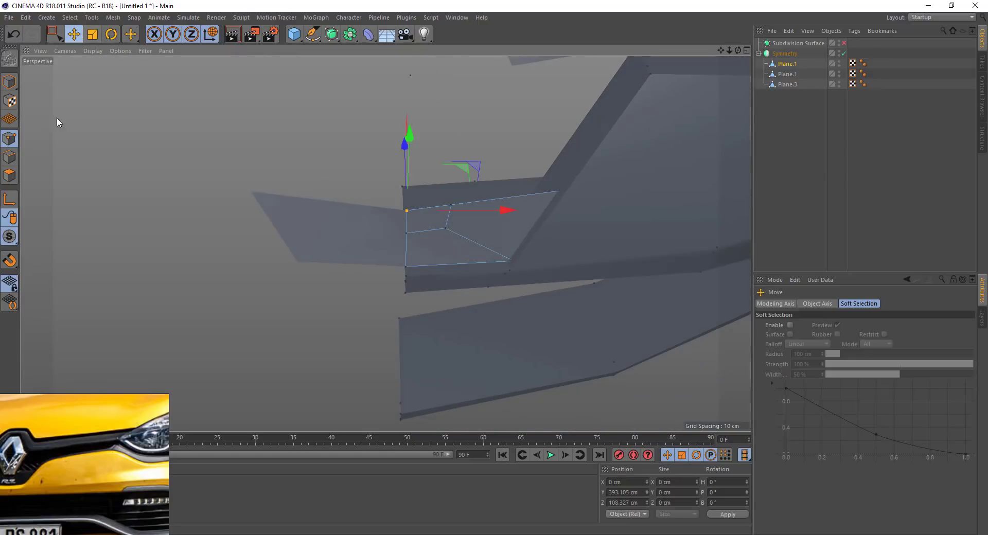
click(9, 176)
click(426, 218)
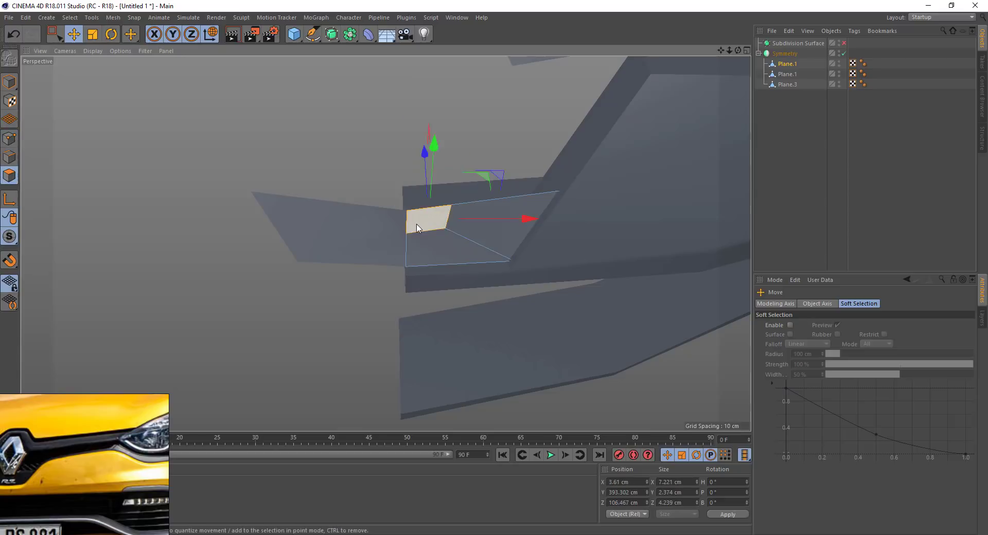
key(Delete)
click(9, 138)
click(406, 231)
shift+click(445, 226)
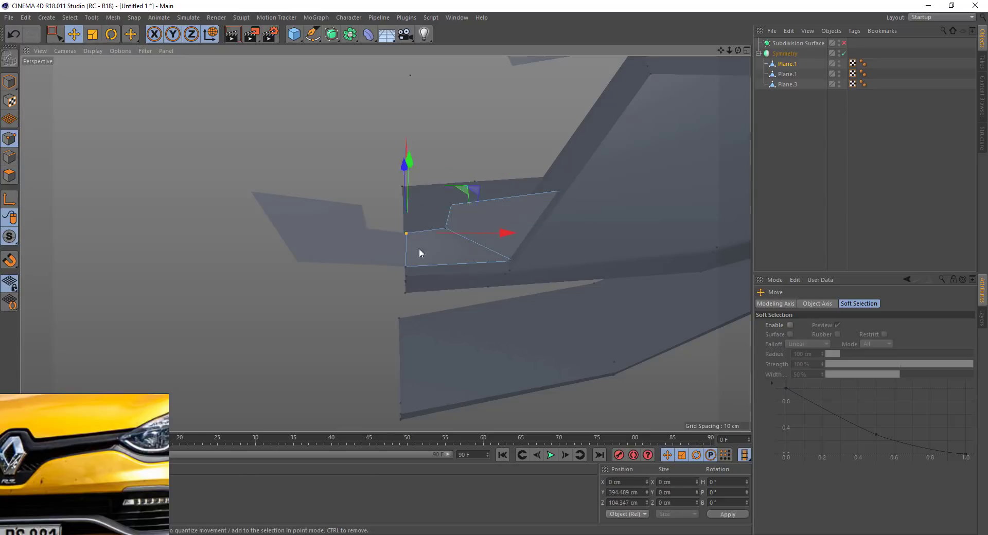
click(669, 493)
text(0)
key(Return)
mouse_move(413, 245)
alt+mouse_down()
mouse_move(499, 227)
mouse_move(563, 187)
mouse_move(279, 211)
mouse_move(399, 224)
mouse_move(490, 261)
mouse_move(430, 206)
mouse_move(441, 214)
alt+mouse_up()
- Loop Cut around the notch and move the notch edges about 1.7 cm
click(9, 157)
click(412, 244)
key(k)
key(l)
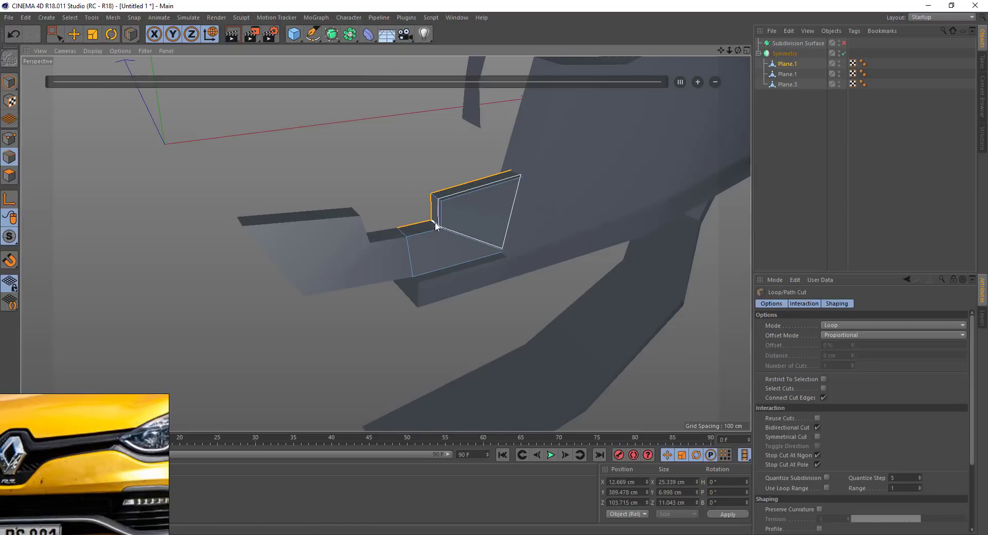
scroll(434, 223, up, 3)
scroll(476, 227, up, 3)
key(e)
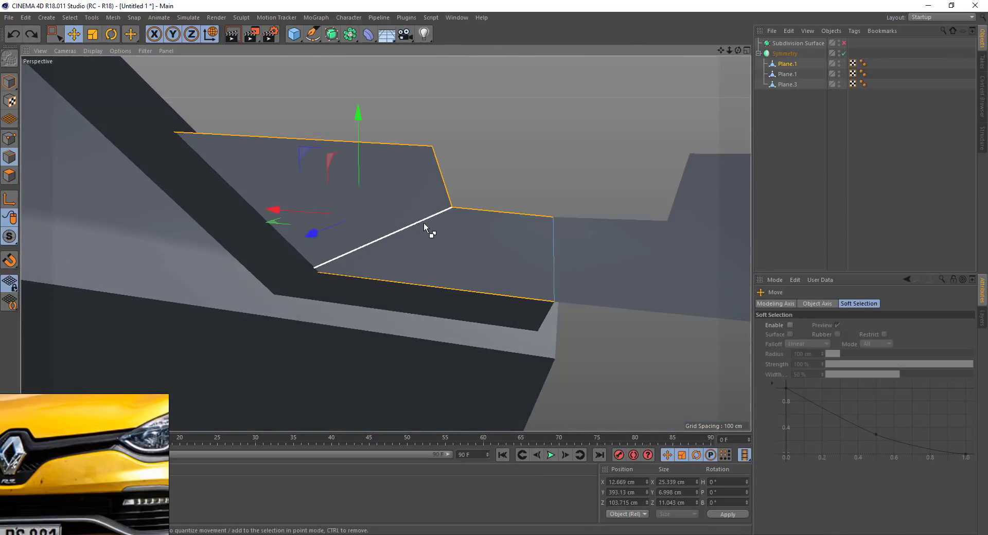
drag(402, 246, 300, 229)
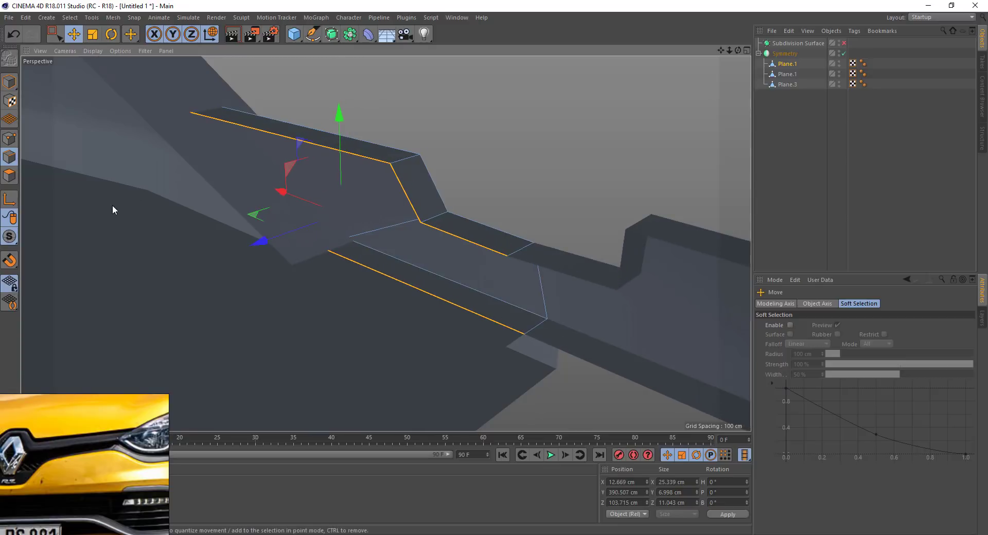
right_click(136, 206)
key(Escape)
- Add another support loop cut and turn on subdivision smoothing
key(k)
key(l)
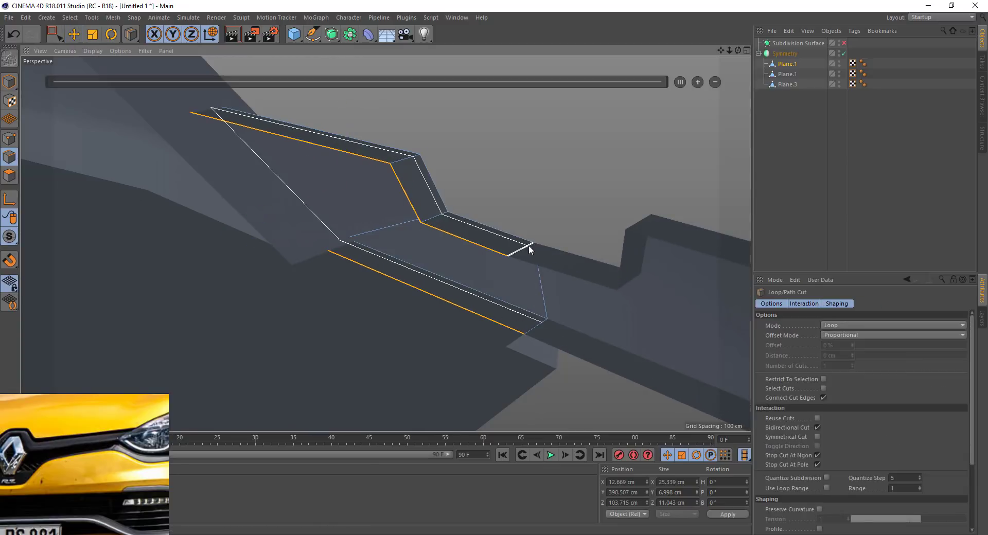
scroll(530, 247, up, 4)
scroll(529, 294, down, 3)
scroll(529, 294, down, 2)
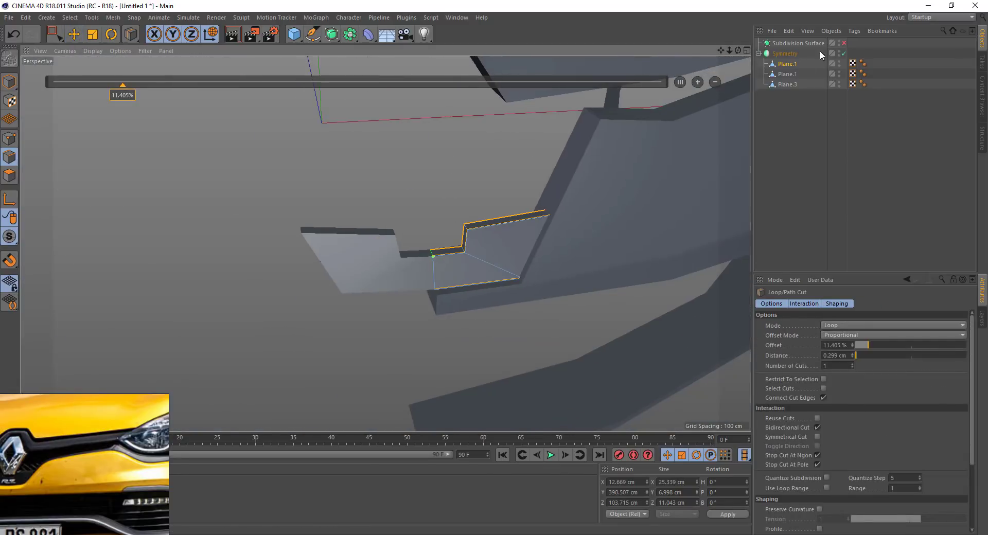
click(844, 43)
- Group the three planes under a Null with Alt+G
shift+click(787, 84)
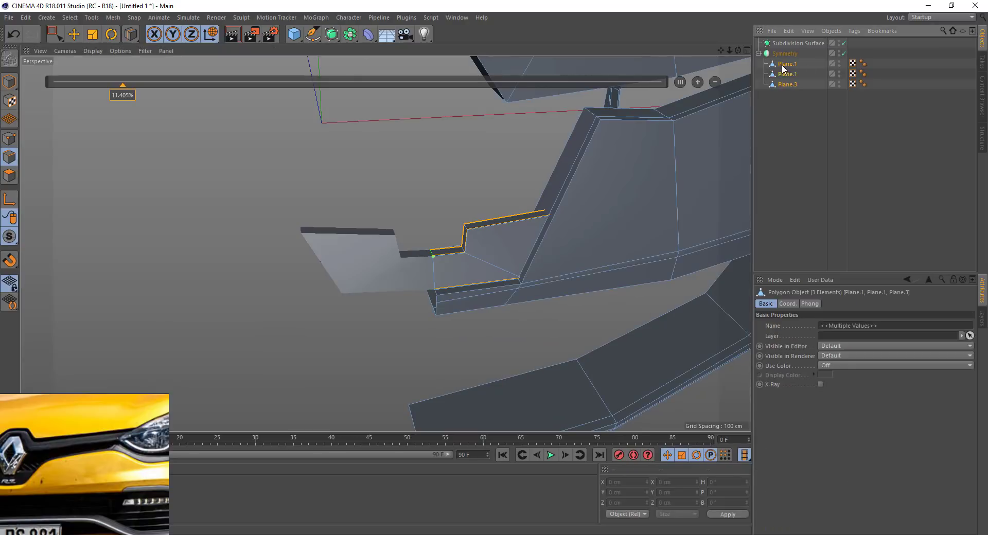
key(alt+g)
click(786, 137)
- Place Symmetry under the Subdivision Surface, then select and frame Plane.1
drag(783, 54, 787, 42)
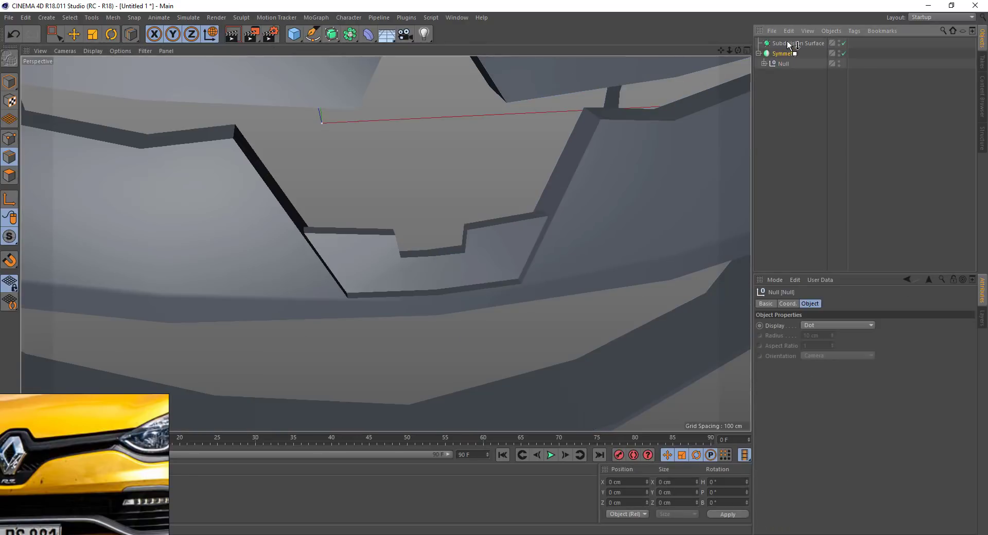
scroll(637, 190, down, 3)
click(770, 63)
click(798, 95)
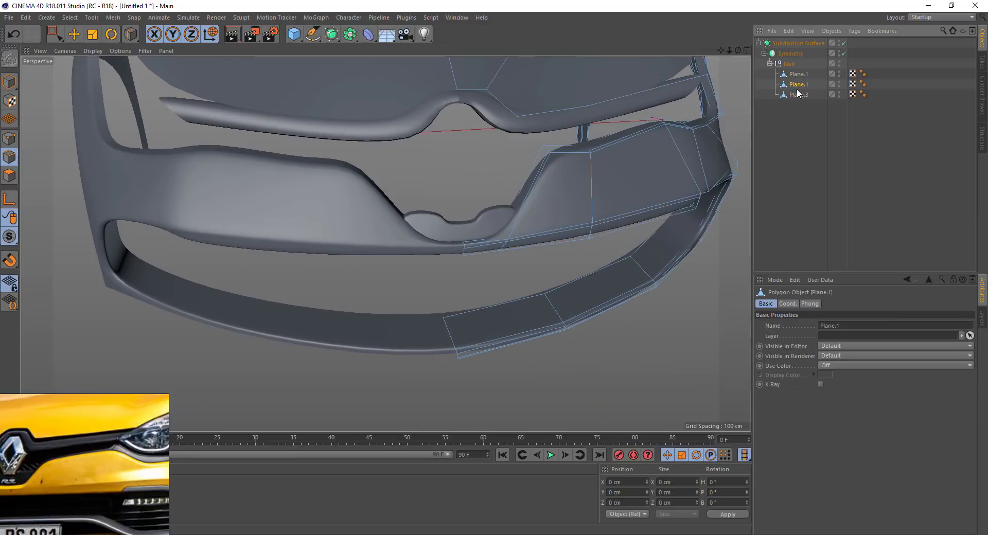
click(798, 74)
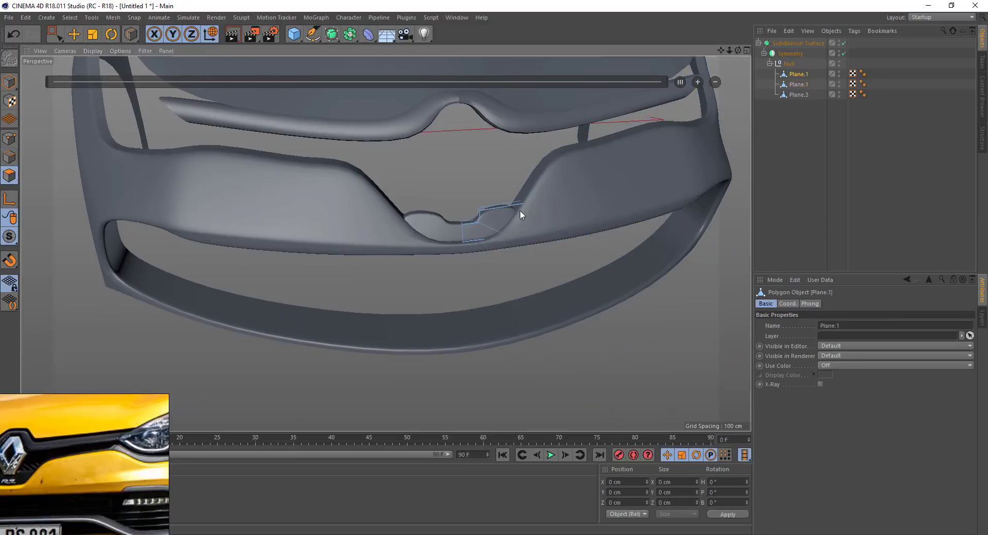
key(o)
scroll(472, 186, down, 5)
scroll(323, 259, up, 5)
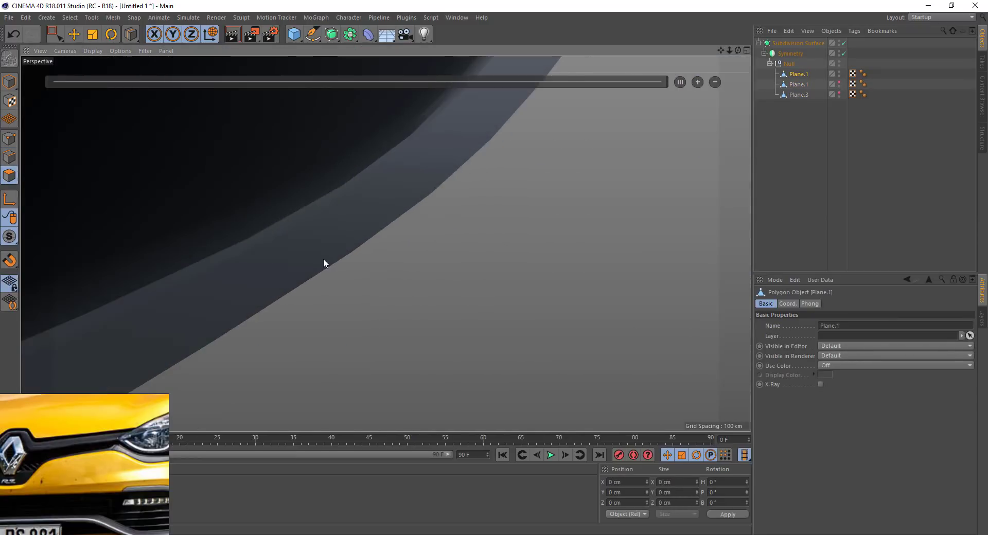
alt+drag(324, 258, 215, 243)
- Add a loop cut at 45% across the grille trim piece
click(55, 34)
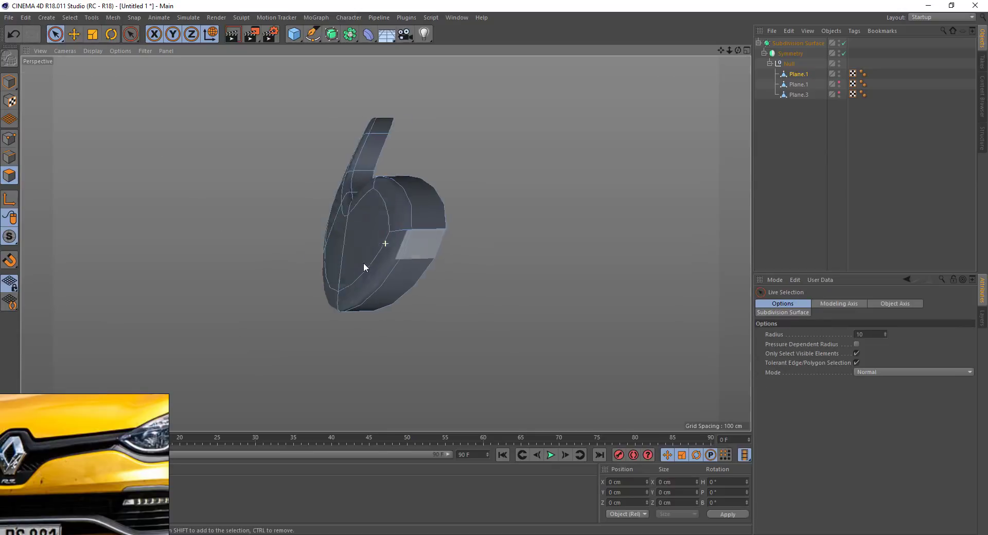
alt+drag(364, 269, 420, 270)
mouse_move(611, 176)
alt+mouse_down()
mouse_move(435, 244)
mouse_move(490, 249)
alt+mouse_up()
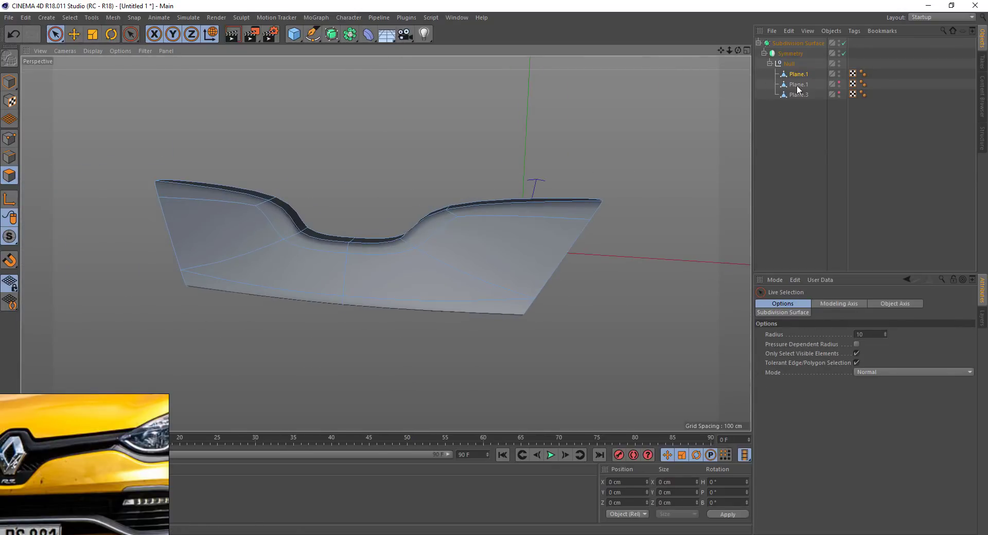
key(k)
key(l)
click(410, 237)
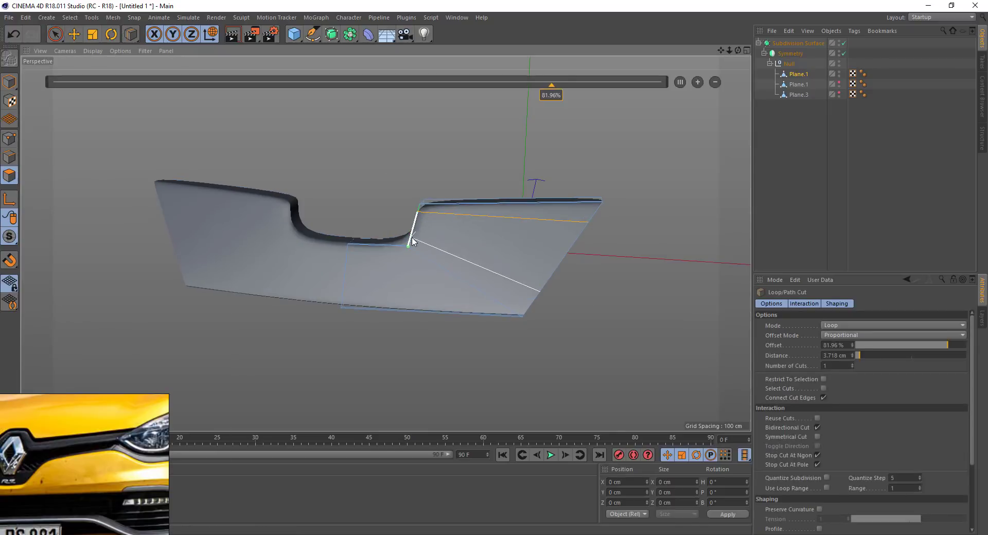
key(ctrl+z)
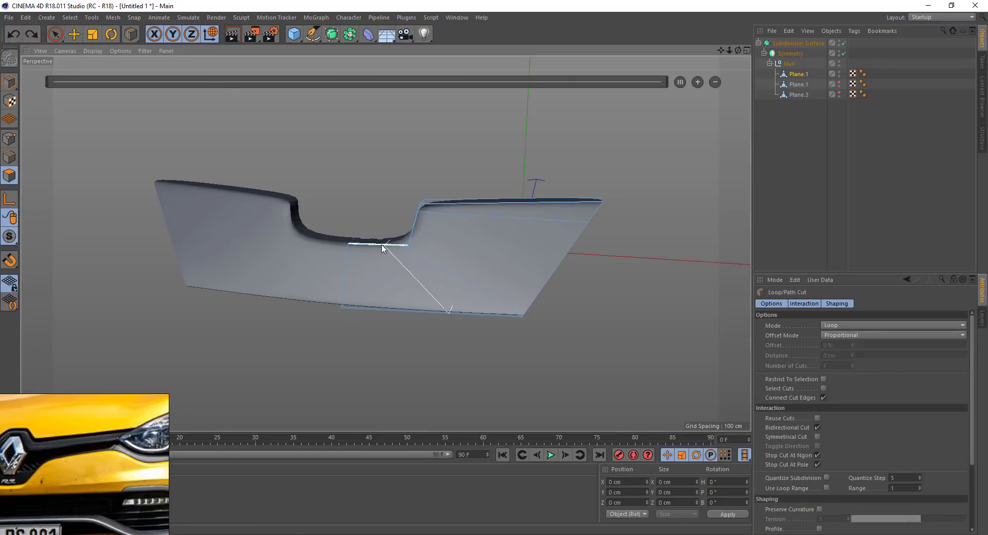
click(376, 245)
key(space)
alt+drag(362, 248, 396, 236)
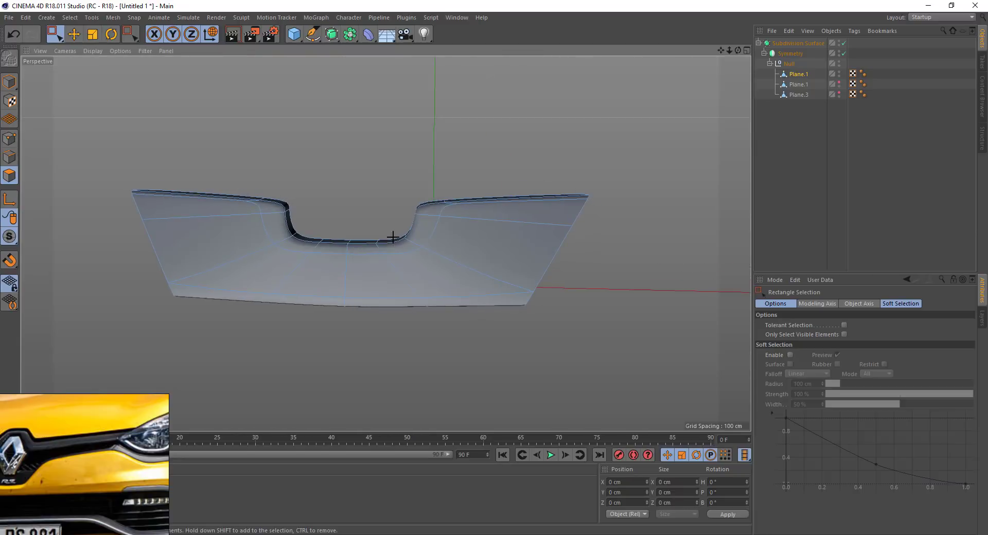
right_click(384, 288)
click(399, 220)
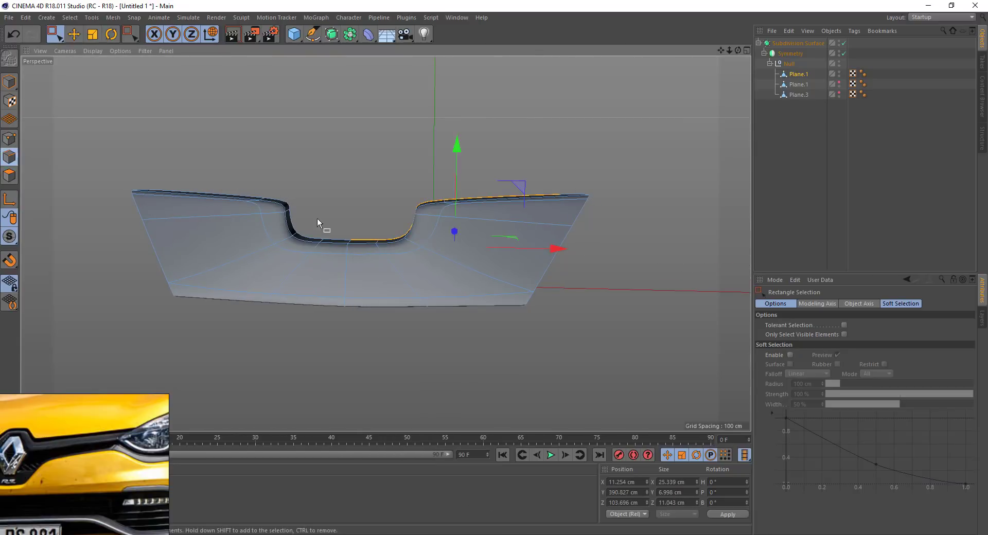
- Slide the notch edge 2.455 cm
right_click(396, 224)
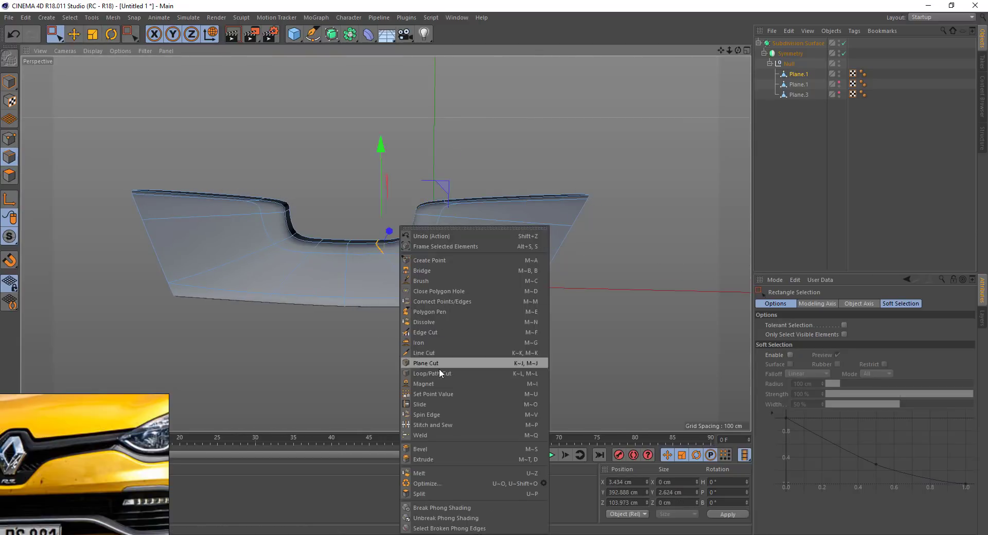
click(437, 404)
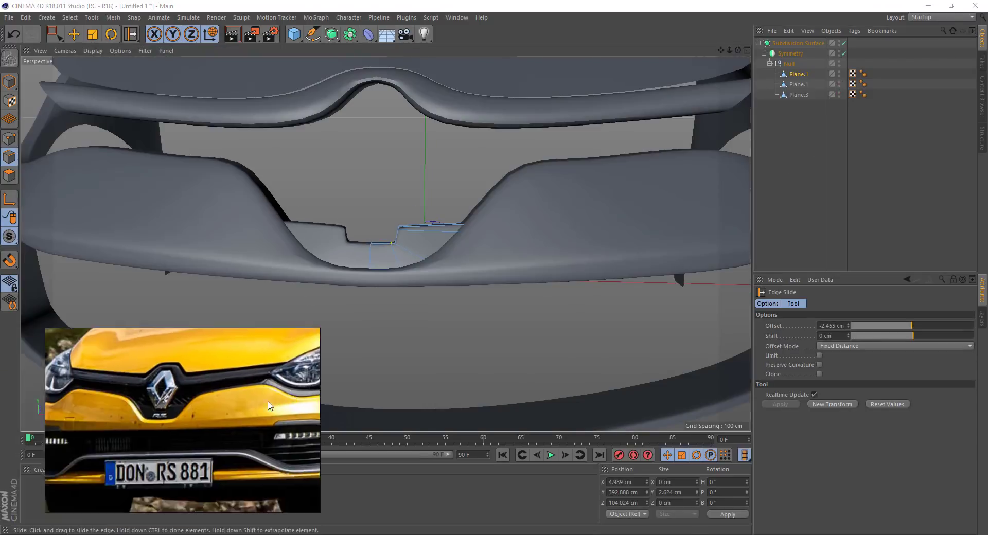
click(798, 95)
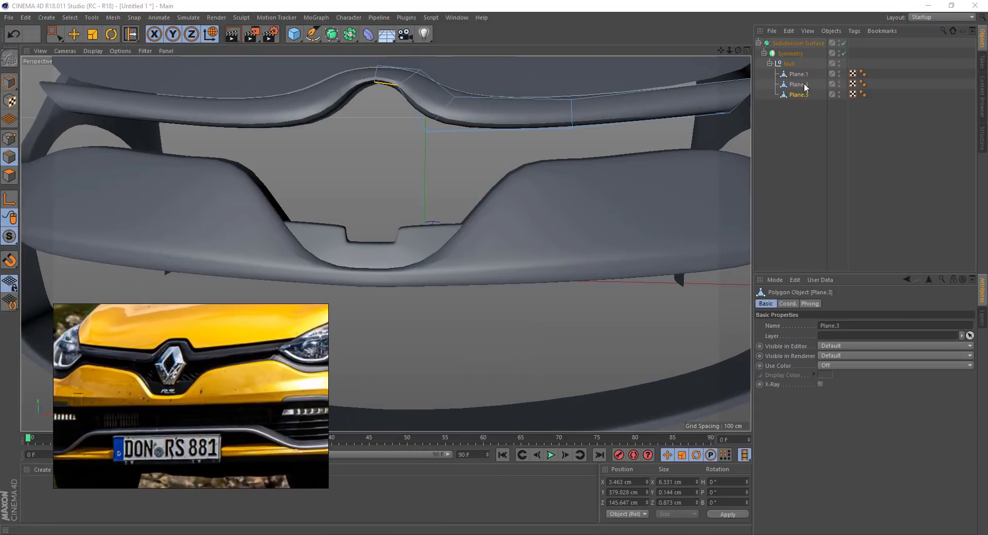
click(804, 85)
- Bevel the notch corner edge by 0.308 cm
click(73, 36)
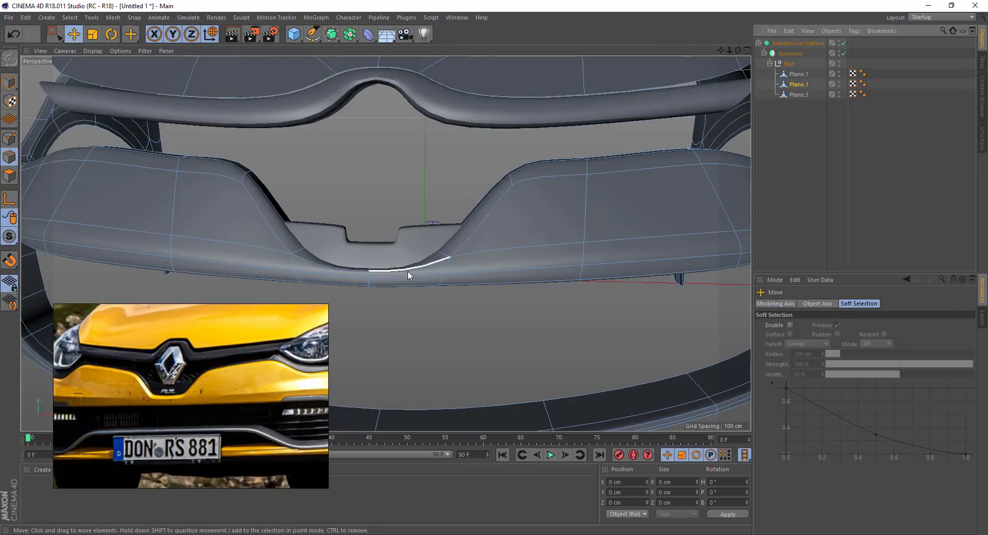
click(446, 276)
scroll(479, 262, up, 5)
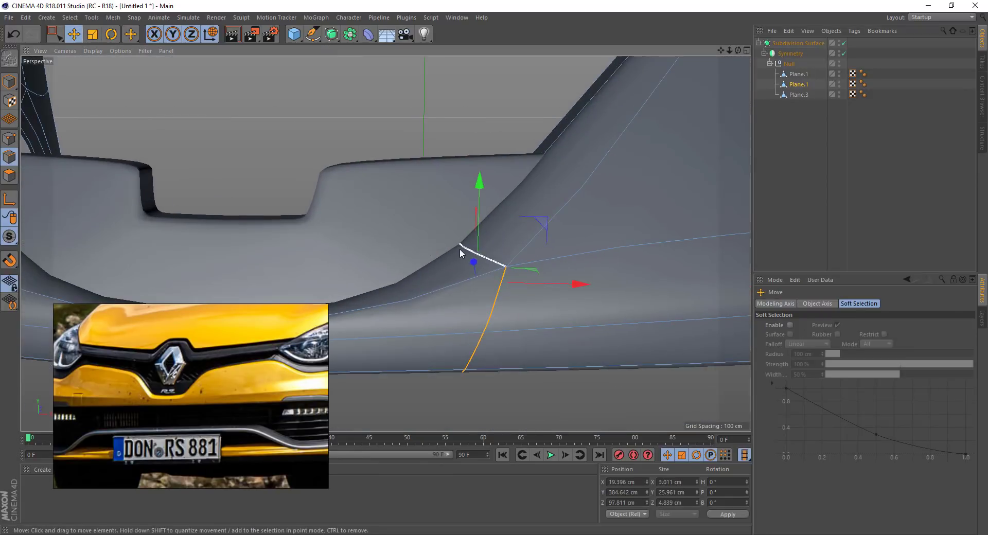
right_click(617, 396)
click(650, 451)
drag(453, 324, 456, 327)
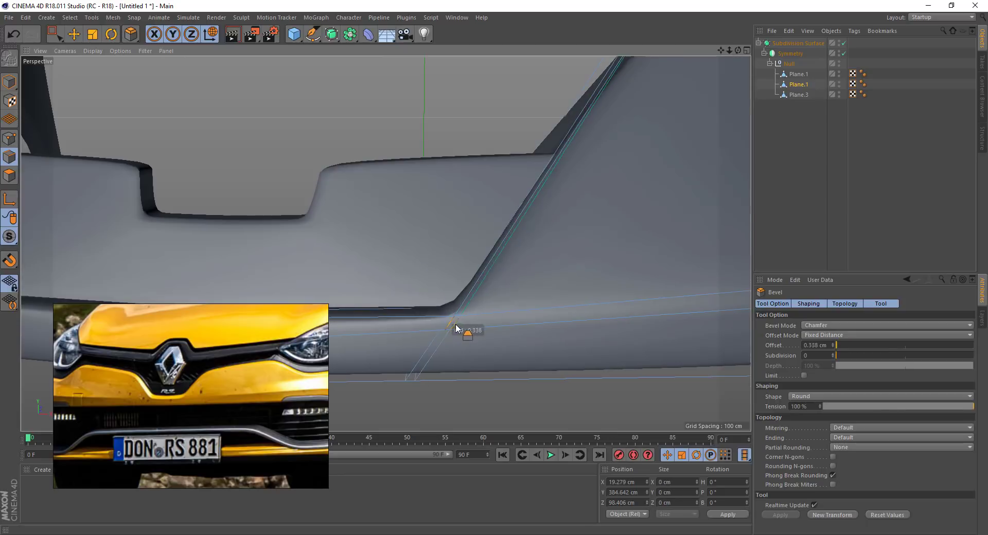
scroll(503, 255, down, 3)
scroll(502, 255, down, 3)
- Check Plane.1's Phong tag, then deselect all objects
click(835, 82)
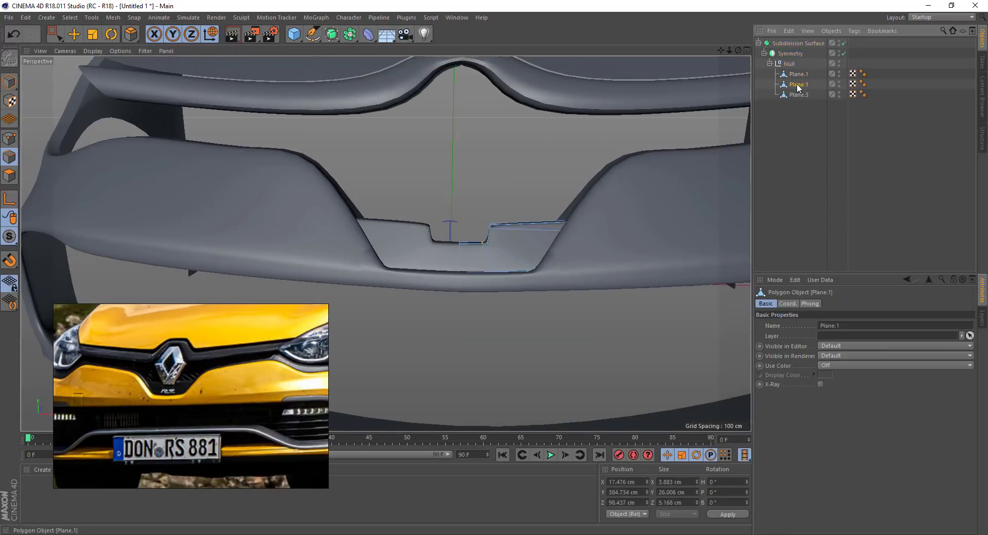
click(863, 83)
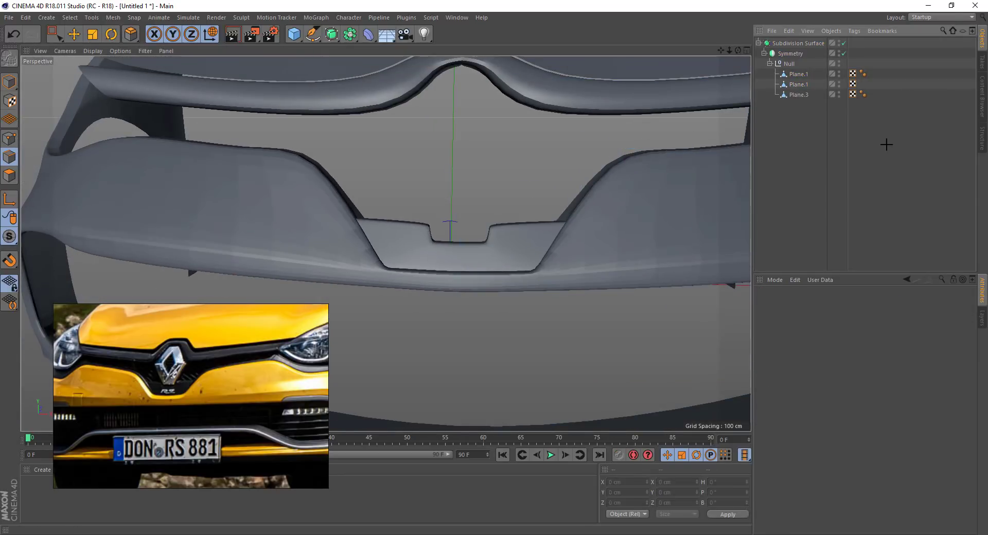
click(667, 258)
scroll(566, 252, down, 4)
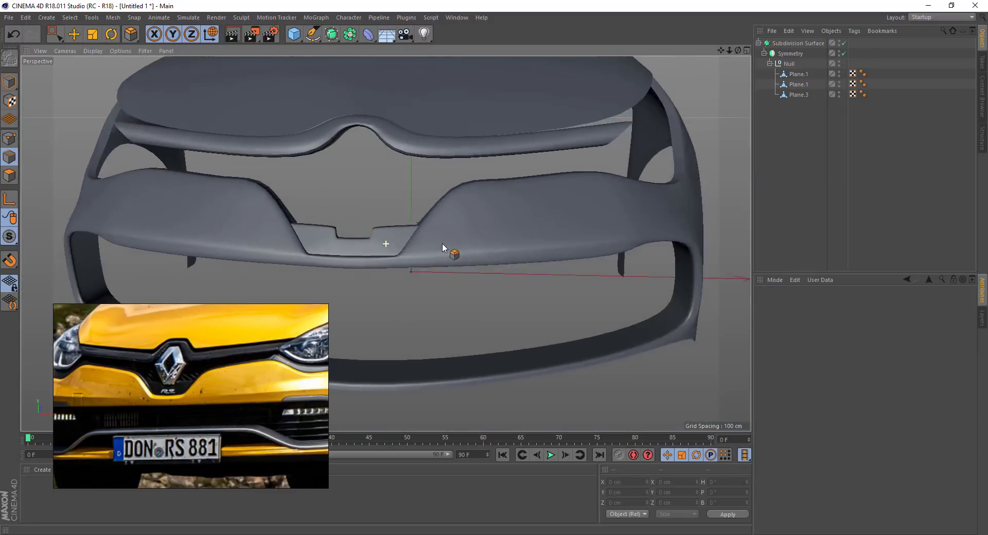
- Create a new material, Mat, and darken its colour value to 13%
double_click(104, 499)
double_click(33, 488)
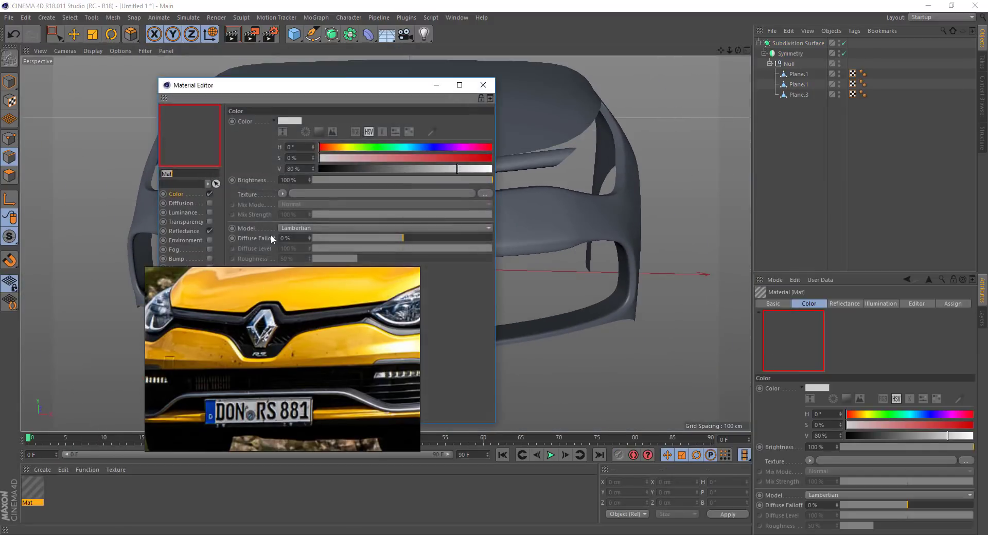
click(353, 169)
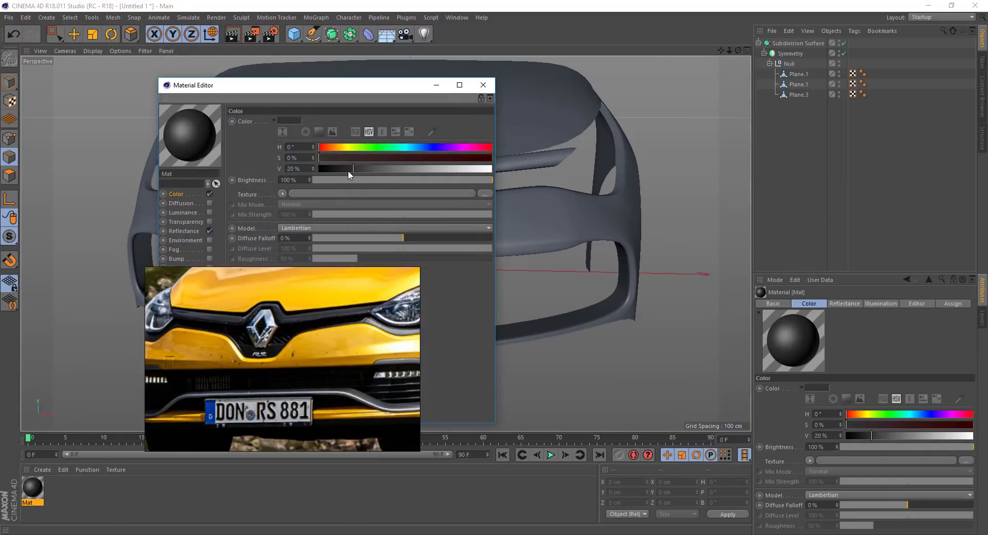
click(342, 169)
click(484, 85)
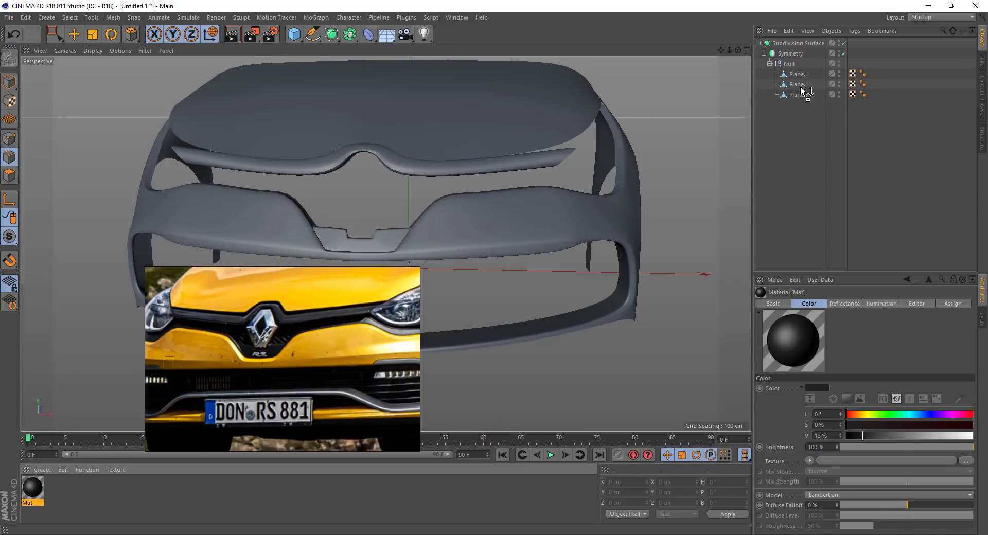
- Apply Mat to the first Plane.1 upper grille trim, then select the second Plane.1
drag(801, 88, 802, 87)
drag(874, 83, 854, 75)
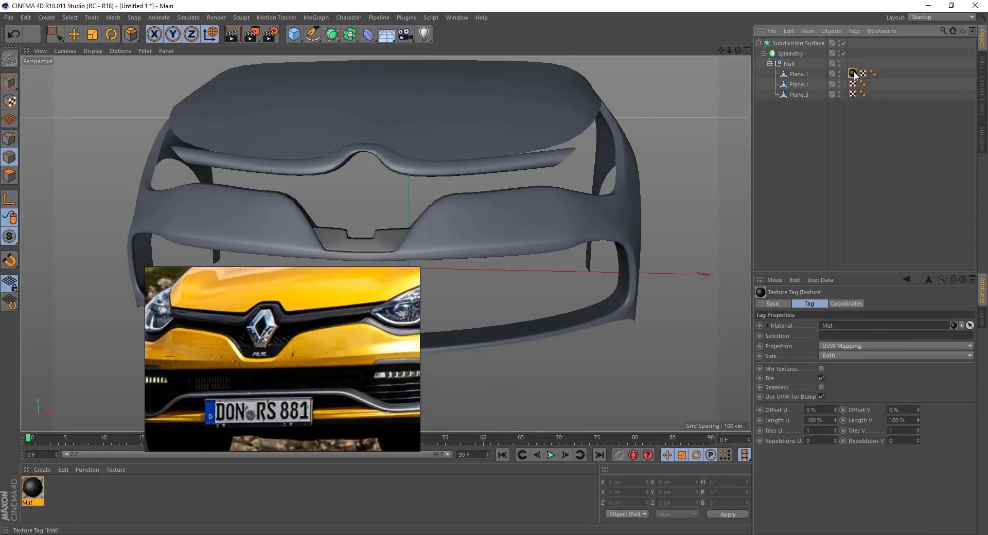
alt+drag(512, 176, 490, 185)
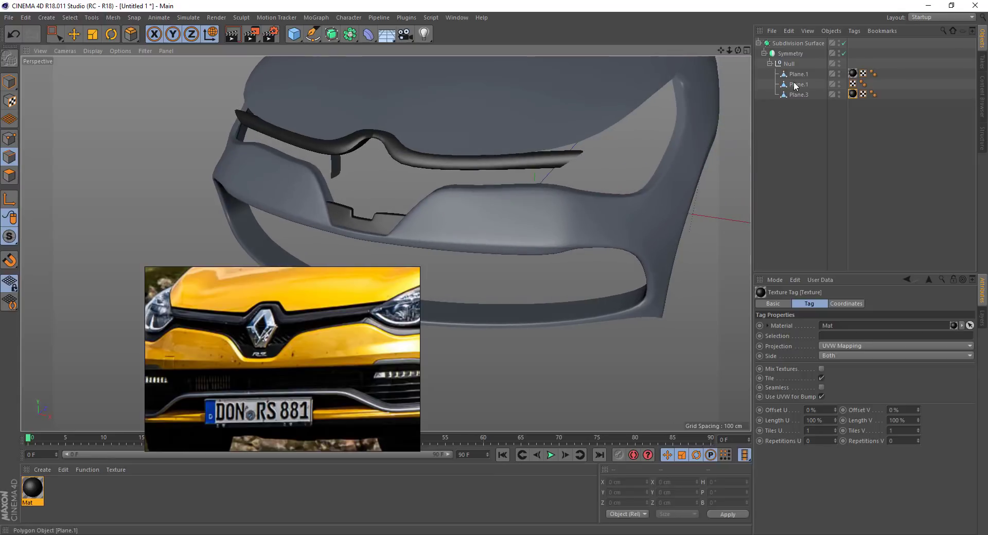
click(796, 85)
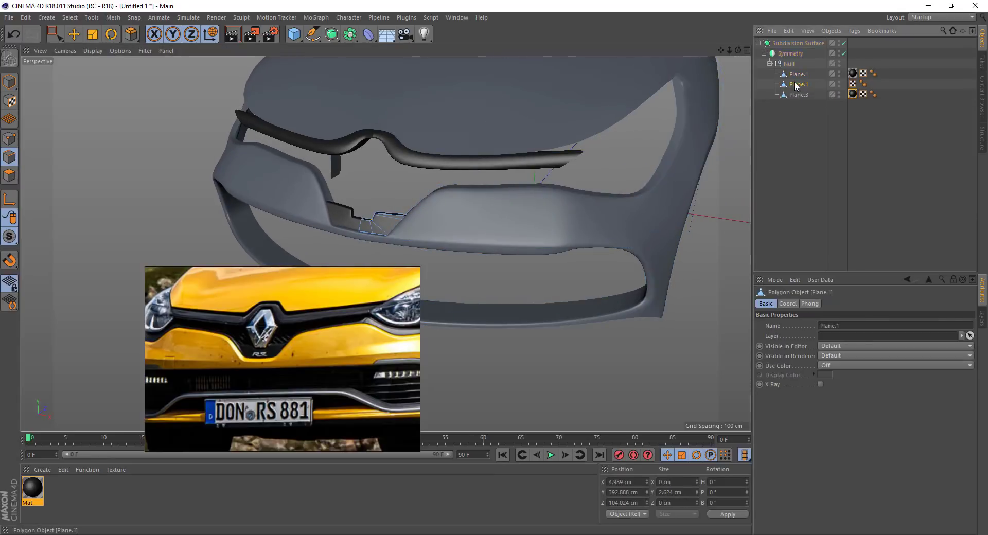
- Loop-select the upper grille edge and move it about 1 cm
key(e)
double_click(517, 155)
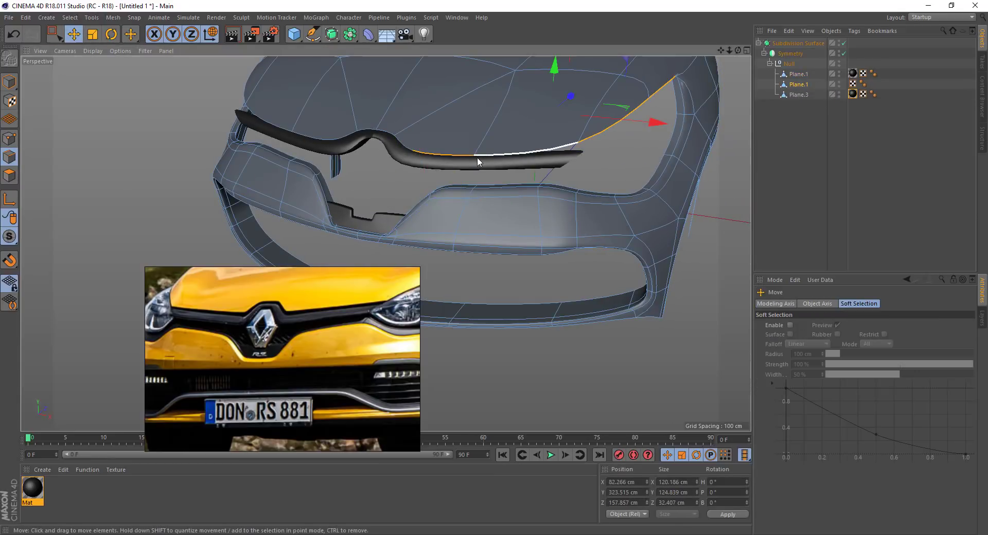
shift+click(394, 138)
key(ctrl+z)
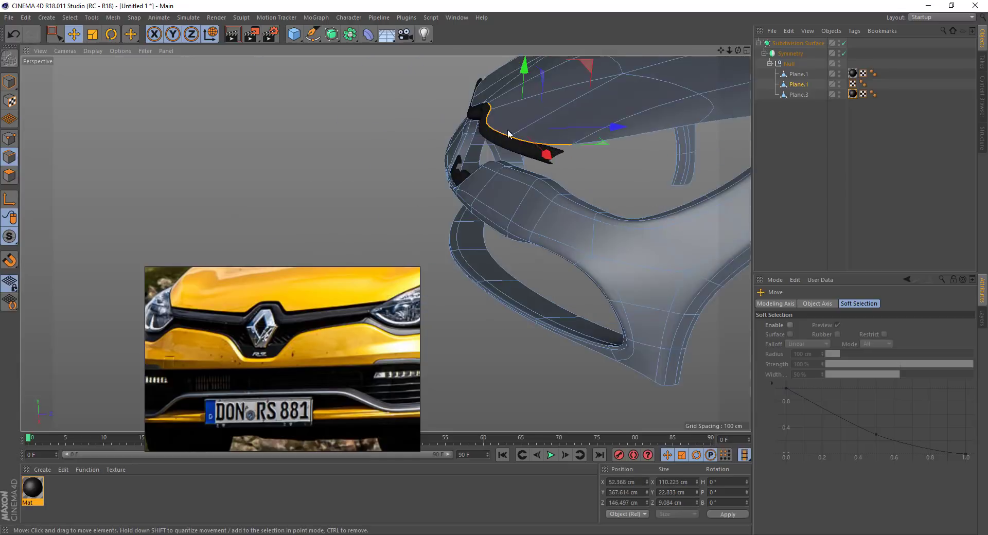
mouse_move(619, 119)
alt+mouse_down()
mouse_move(591, 67)
mouse_move(619, 130)
mouse_move(532, 136)
alt+mouse_up()
key(ctrl+z)
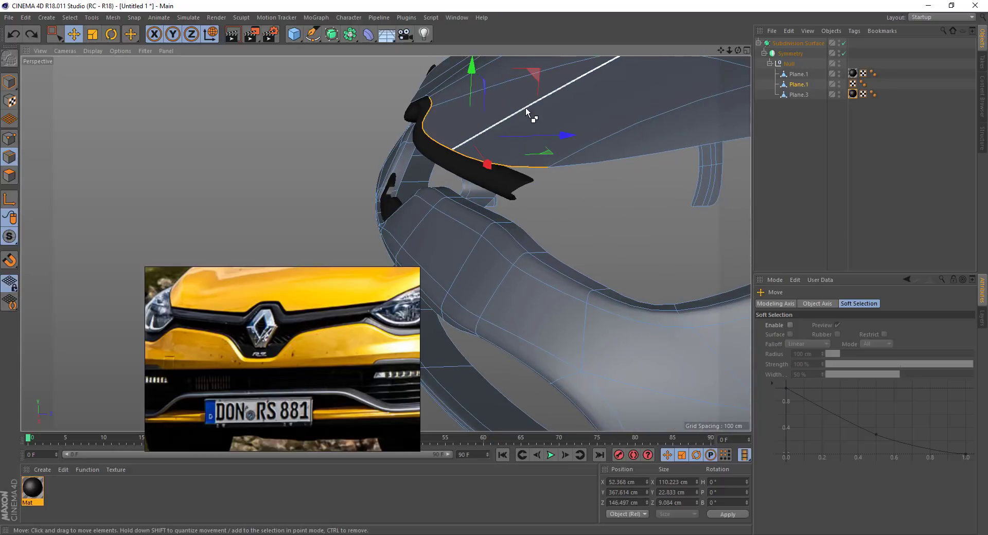
click(31, 34)
click(14, 34)
mouse_move(535, 75)
mouse_down()
mouse_move(567, 77)
mouse_move(647, 148)
mouse_move(489, 183)
mouse_up()
- Shift the hood edge and Stitch and Sew the open edges to close the fender gap
click(666, 169)
mouse_move(666, 170)
alt+right_down()
mouse_move(705, 170)
mouse_move(427, 141)
alt+right_up()
mouse_move(427, 141)
mouse_down()
mouse_move(427, 197)
mouse_move(316, 212)
mouse_move(351, 153)
mouse_up()
click(331, 163)
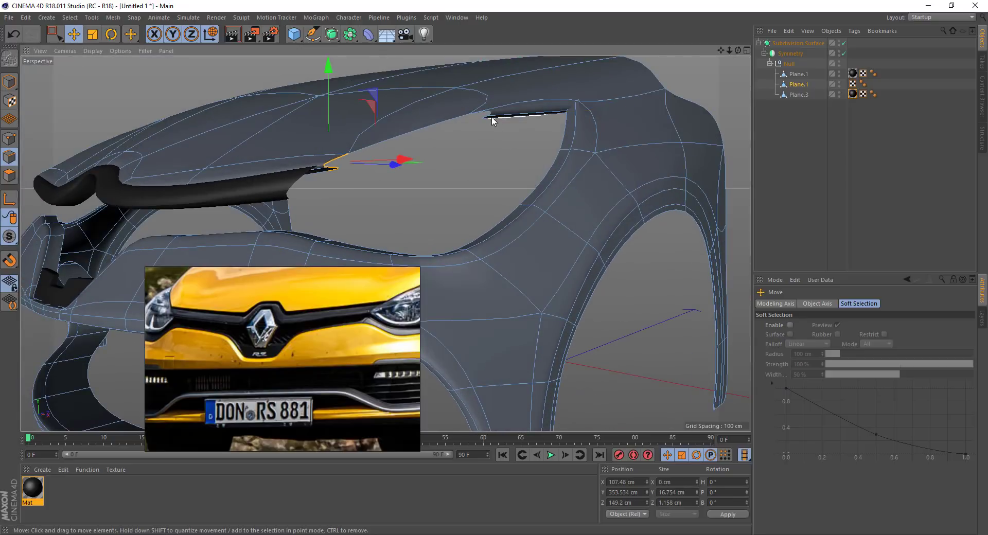
right_click(460, 199)
click(495, 418)
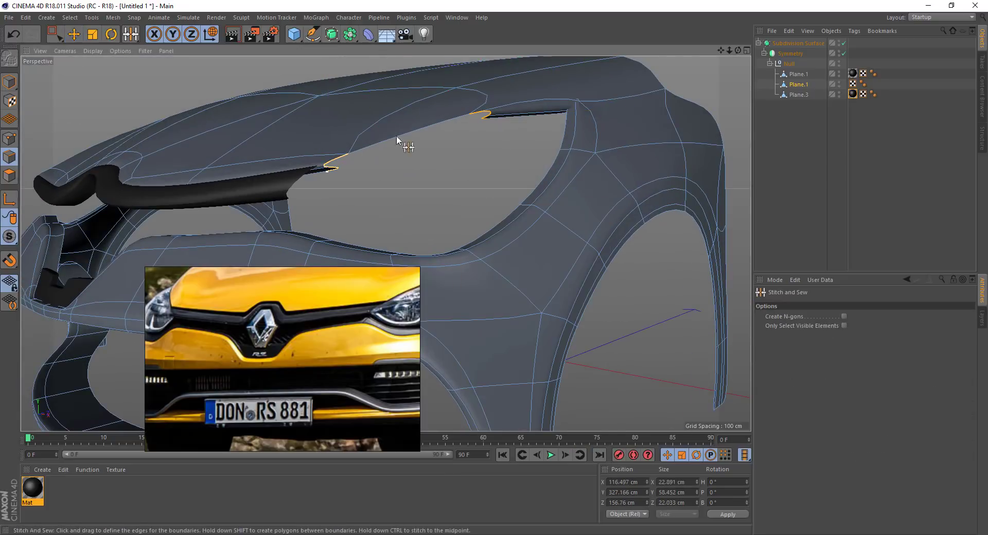
mouse_move(397, 141)
mouse_down()
mouse_move(466, 131)
mouse_move(440, 152)
mouse_up()
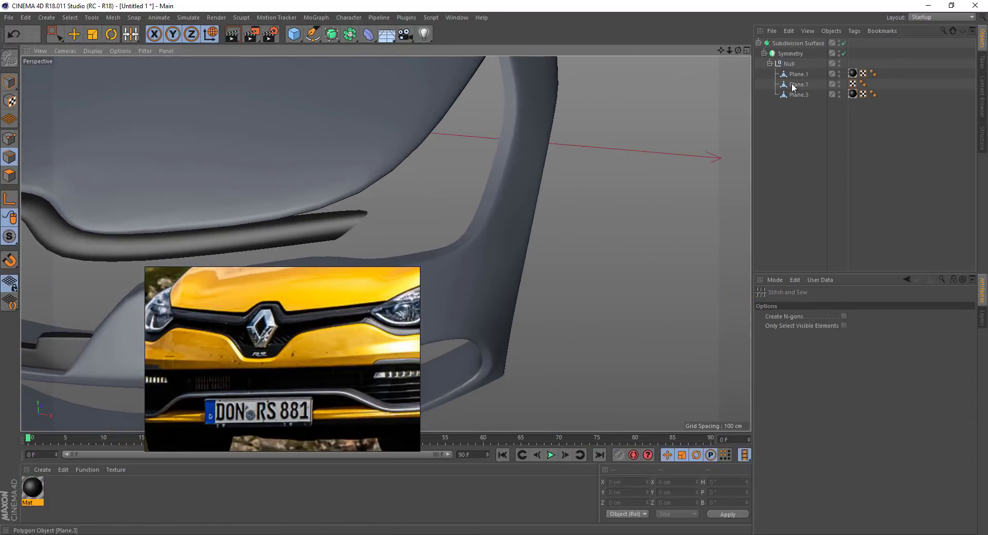
click(799, 78)
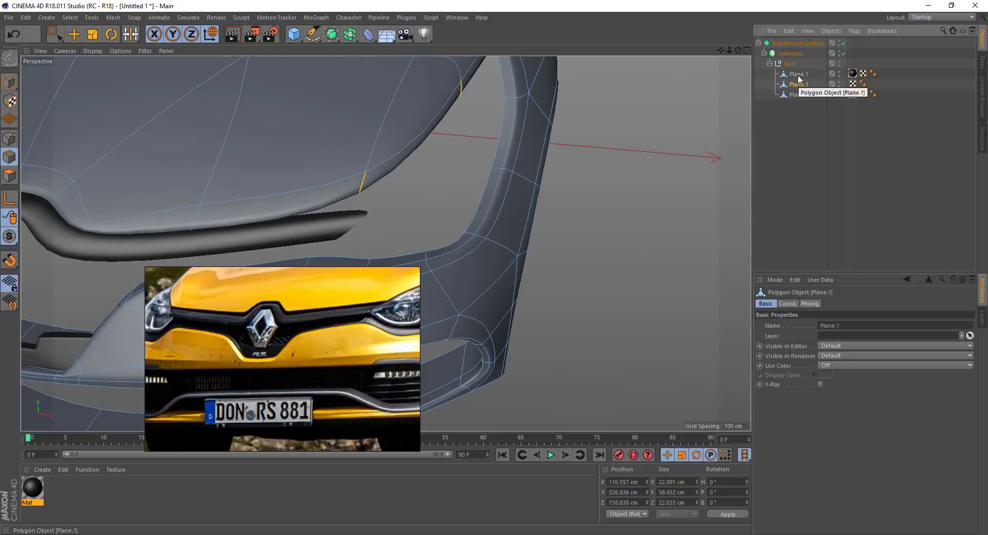
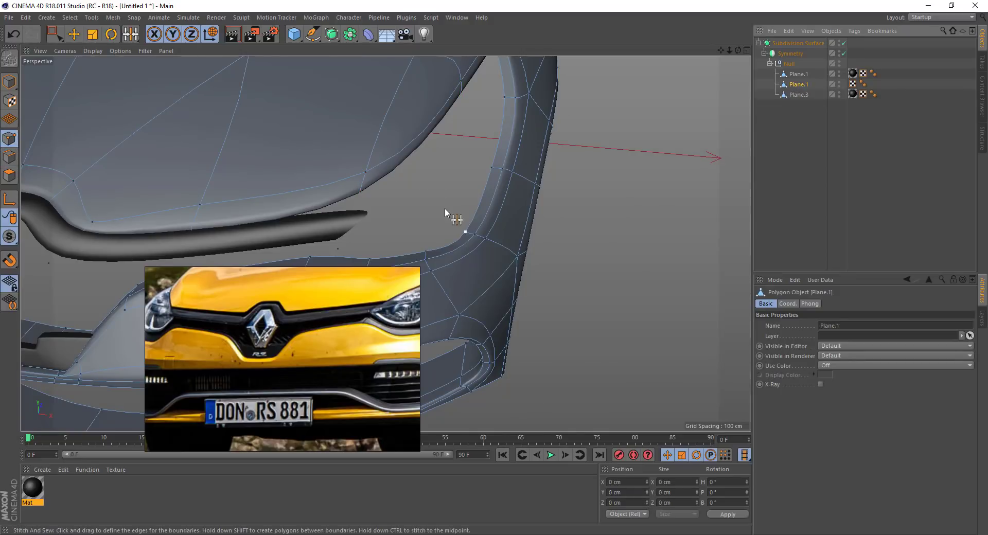
- With smoothing off, Line Cut a new edge across the bumper cage near the grille opening
mouse_move(445, 208)
alt+mouse_down()
mouse_move(308, 100)
mouse_move(379, 221)
alt+mouse_up()
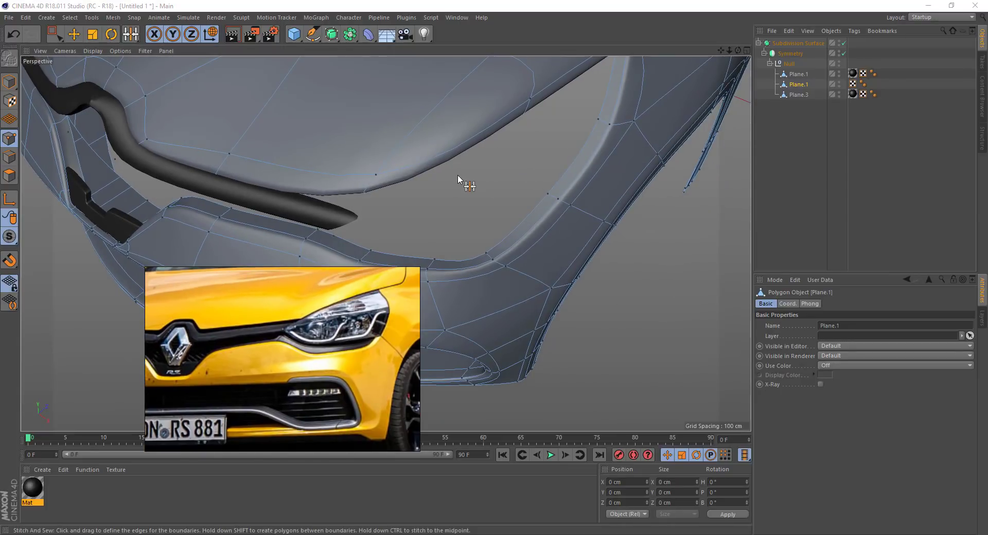
right_click(452, 214)
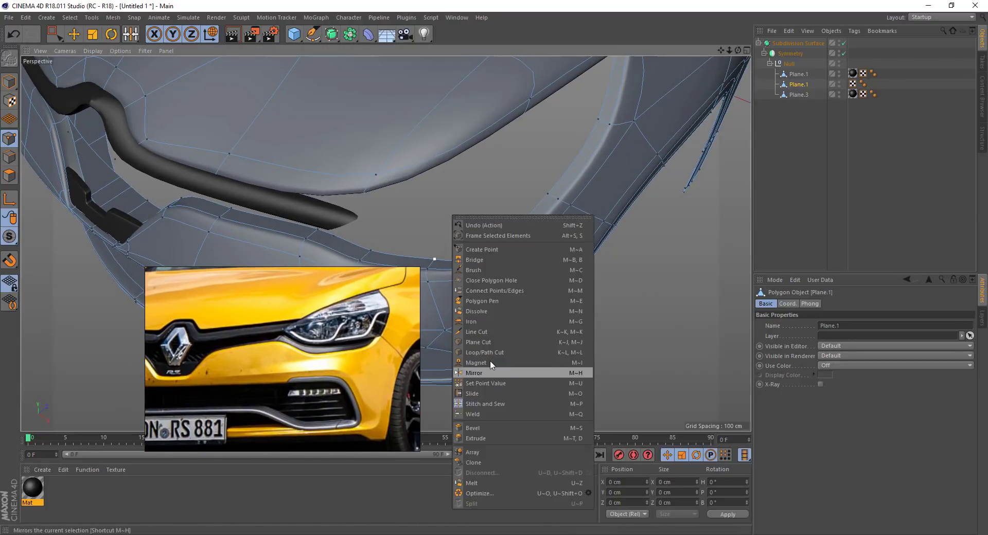
click(493, 330)
click(844, 43)
mouse_move(351, 173)
alt+mouse_down()
mouse_move(318, 135)
mouse_move(451, 271)
mouse_move(426, 230)
mouse_move(412, 284)
alt+mouse_up()
click(374, 211)
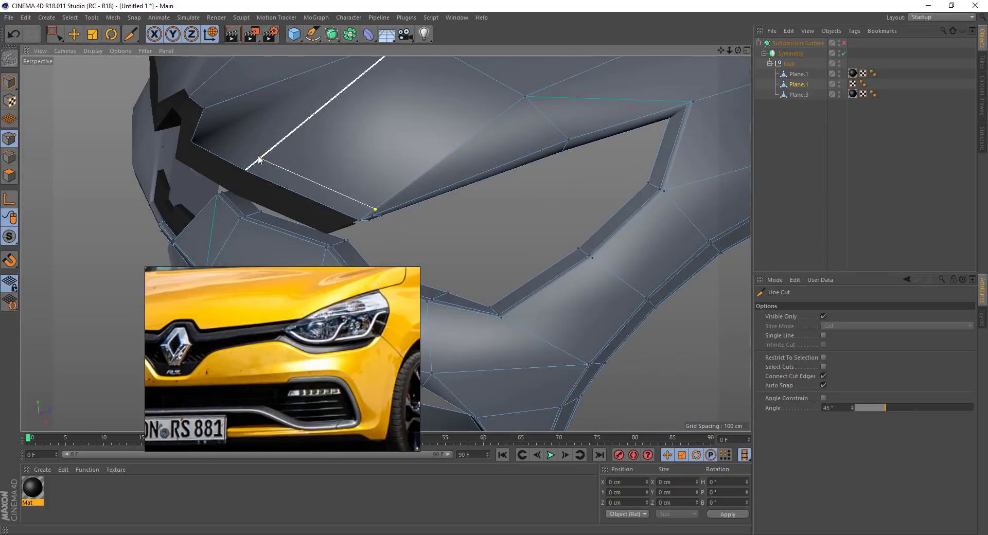
click(259, 159)
- Inspect the new cut edges up close, then turn subdivision smoothing back on
mouse_move(258, 160)
alt+mouse_down()
mouse_move(320, 132)
mouse_move(324, 172)
mouse_move(145, 167)
alt+mouse_up()
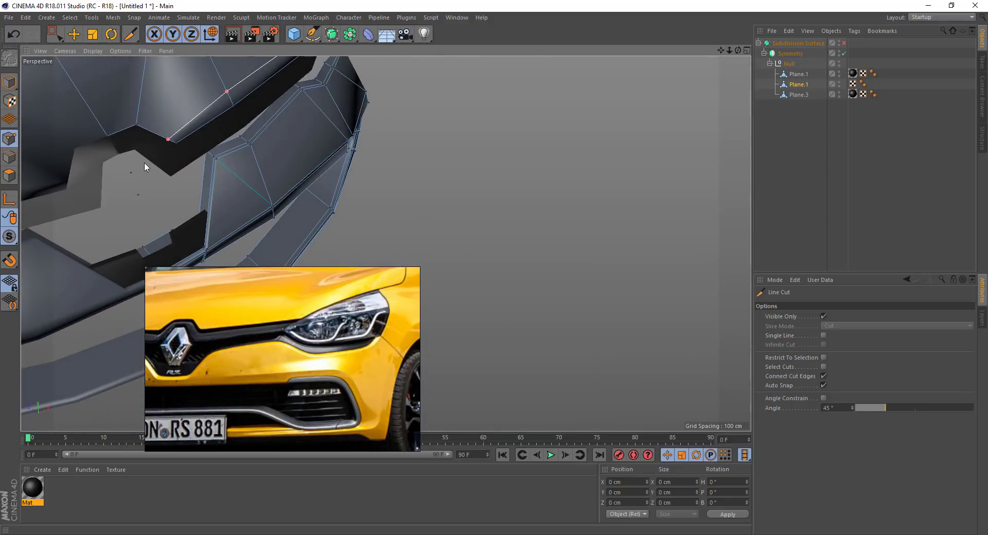
scroll(191, 142, up, 3)
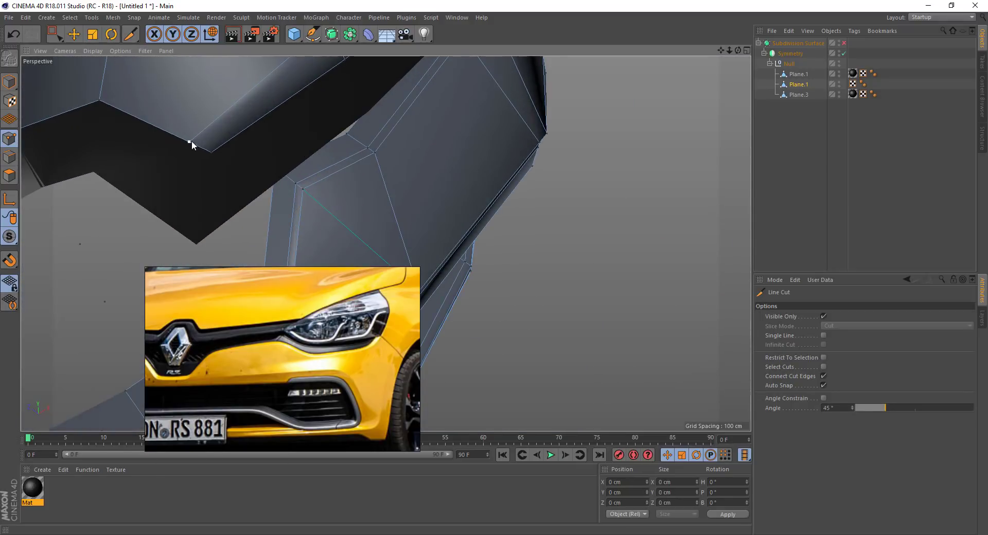
alt+drag(192, 138, 322, 69)
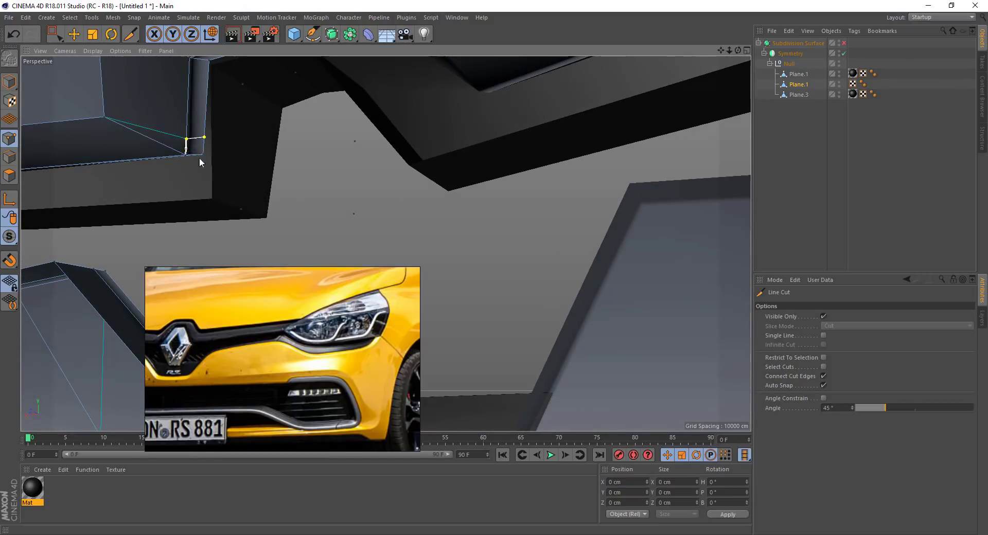
scroll(237, 154, down, 2)
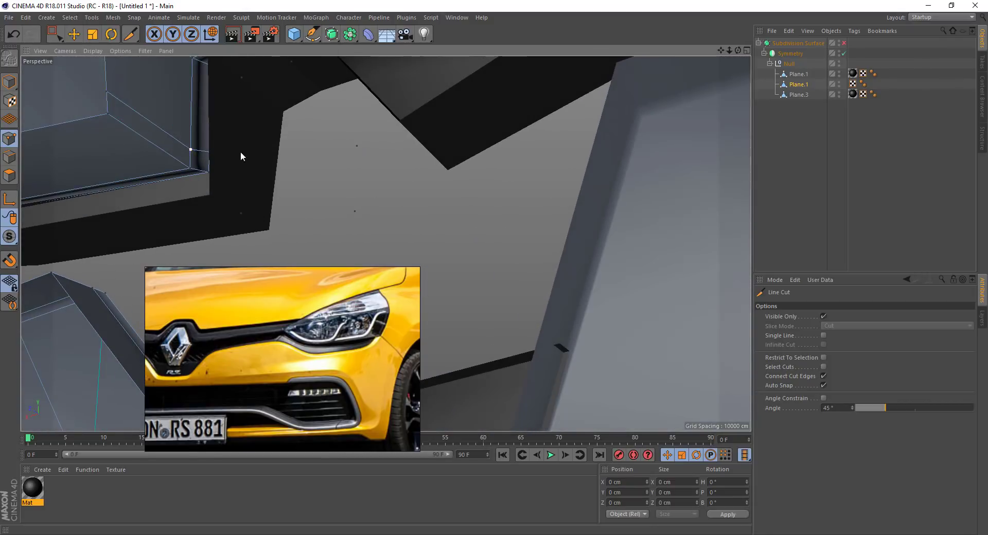
alt+drag(243, 154, 553, 110)
scroll(554, 111, down, 5)
key(q)
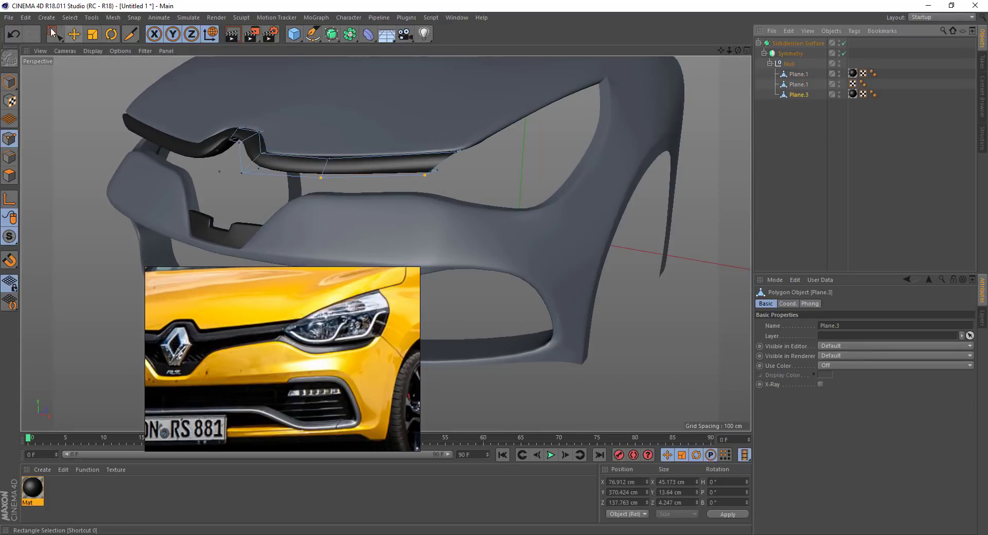
- Select the grille strip Plane.3, zoom to its open end, and switch to edge mode
key(0)
click(454, 188)
mouse_move(454, 188)
alt+mouse_down()
mouse_move(518, 121)
mouse_move(382, 127)
alt+mouse_up()
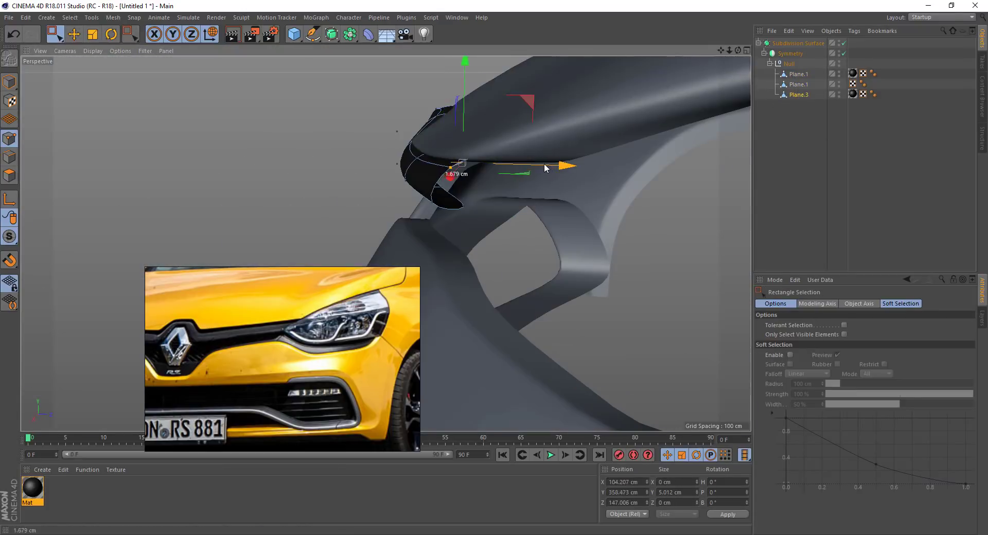
scroll(556, 168, up, 3)
mouse_move(567, 173)
alt+mouse_down()
mouse_move(590, 114)
mouse_move(502, 257)
mouse_move(435, 186)
mouse_move(338, 114)
alt+mouse_up()
scroll(337, 115, up, 3)
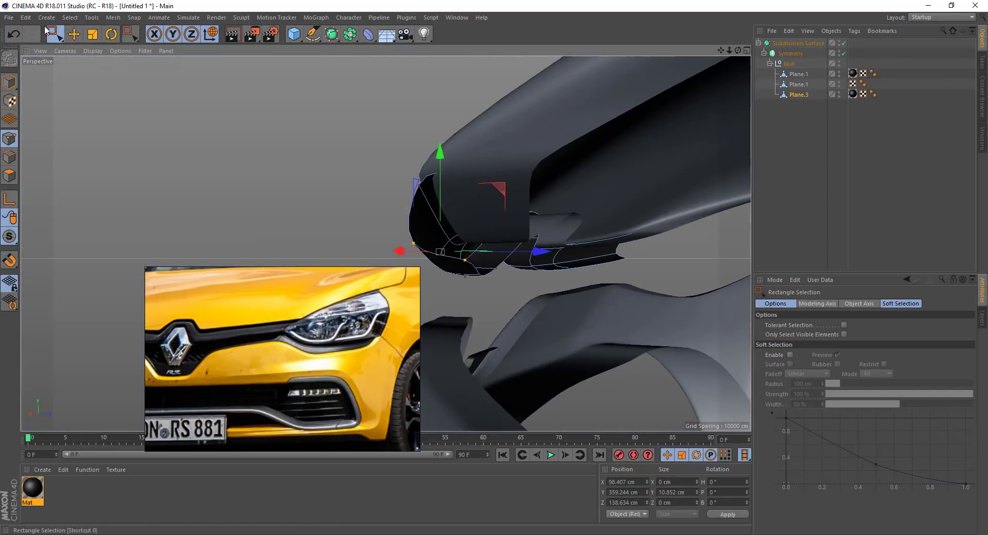
key(e)
click(14, 156)
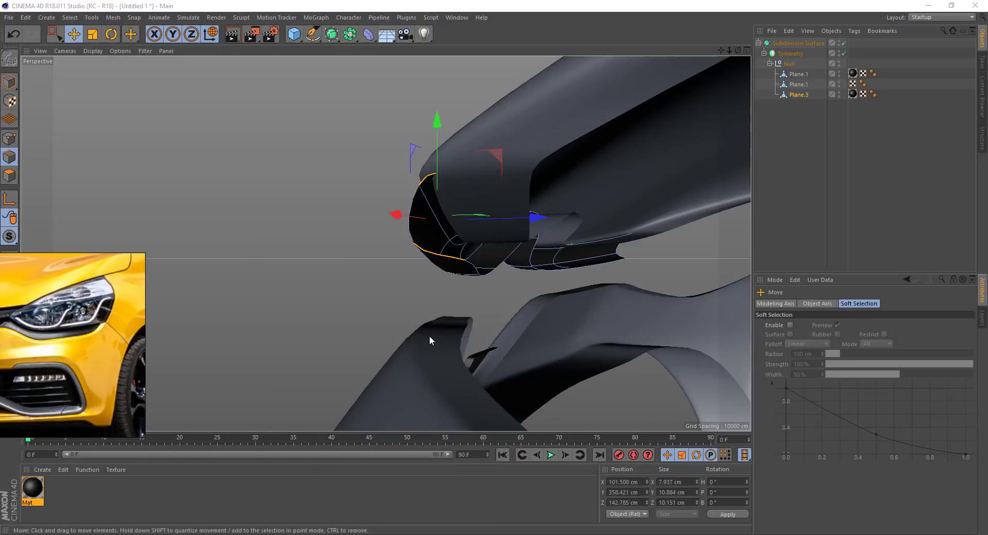
- Bridge the open edges at the grille strip's nose to close it with a polygon
right_click(433, 336)
click(473, 374)
right_click(363, 288)
click(427, 271)
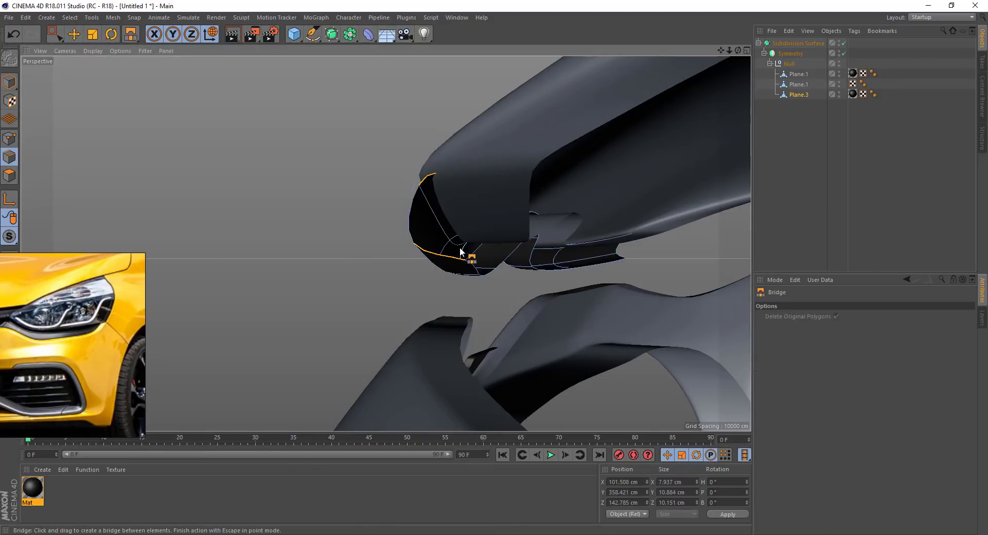
mouse_move(421, 251)
mouse_down()
mouse_move(430, 178)
mouse_move(540, 229)
mouse_up()
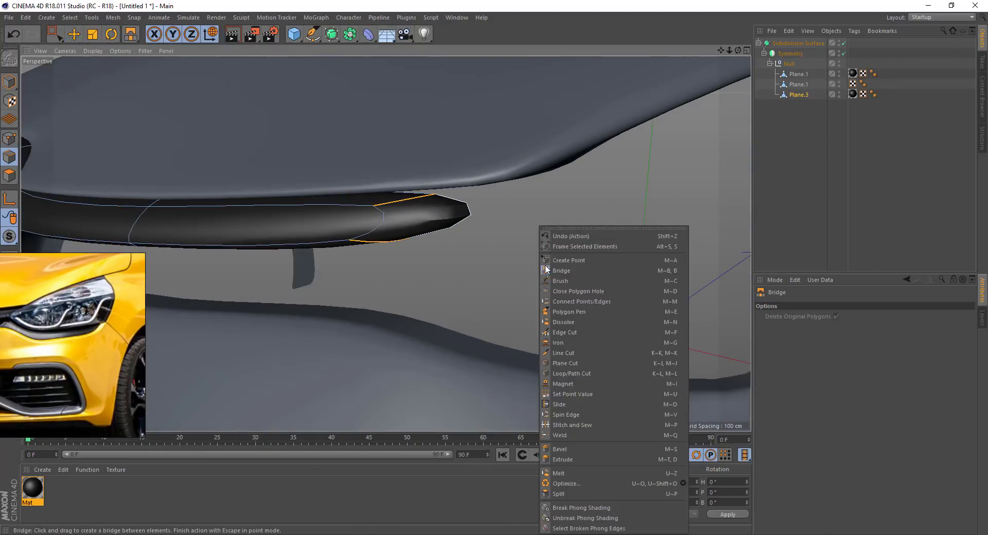
- Add a loop cut near the grille strip's tip to tighten it
right_click(540, 229)
click(565, 373)
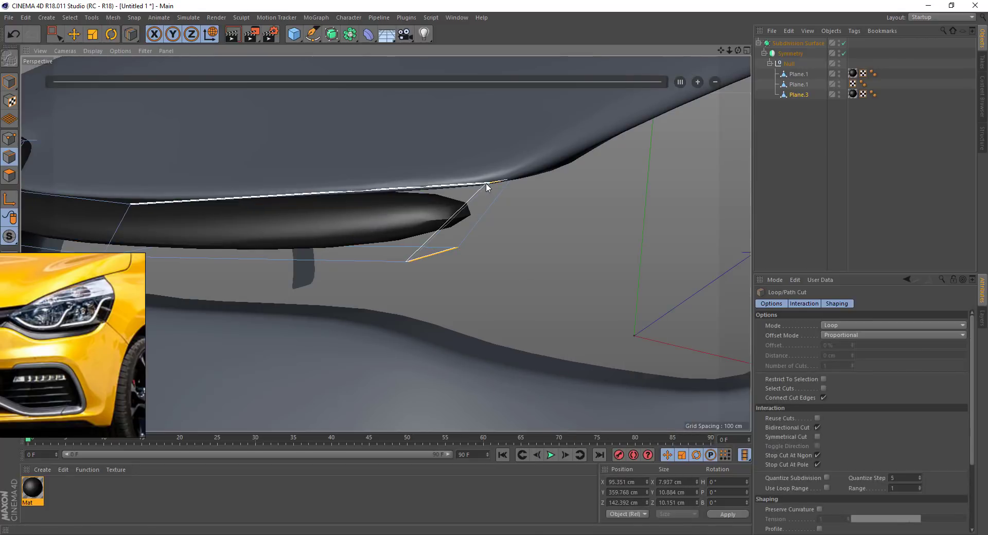
click(485, 186)
alt+drag(662, 197, 494, 176)
scroll(494, 176, up, 3)
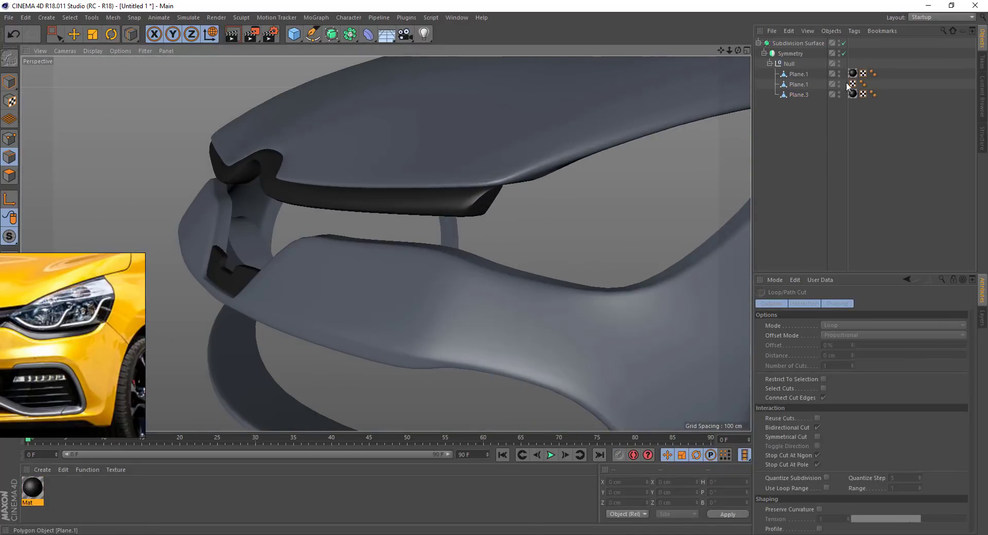
- Review the strip from a higher angle and select the bumper Plane.1
click(798, 84)
click(797, 95)
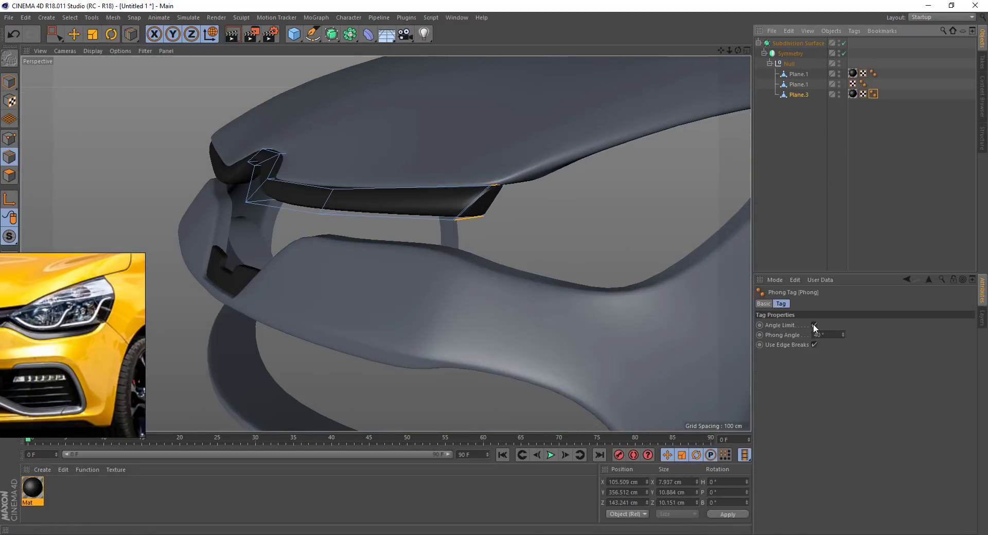
click(827, 192)
scroll(521, 191, down, 3)
scroll(329, 175, down, 5)
alt+drag(329, 174, 334, 154)
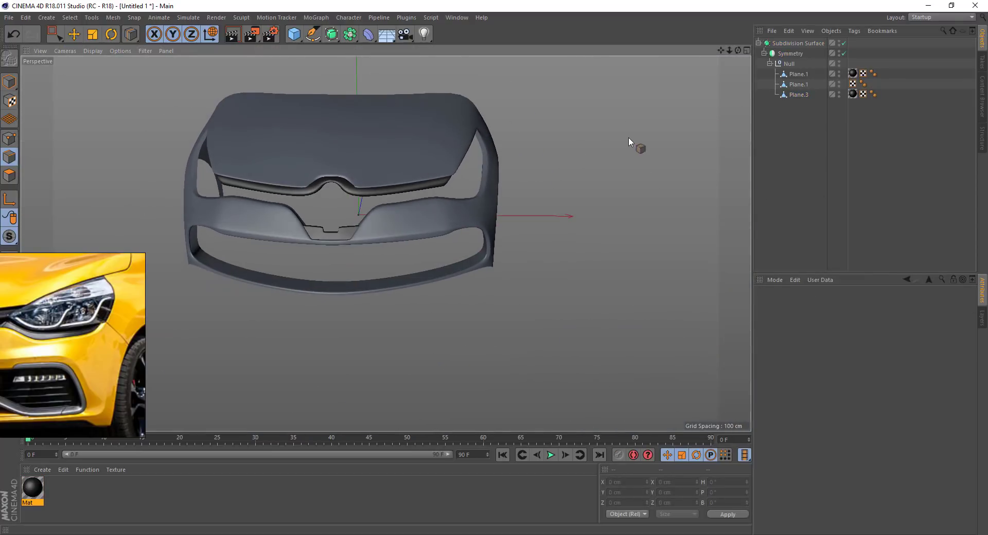
click(798, 84)
- Add an edge loop on Plane.3 beside the grille bar's central dip
click(797, 95)
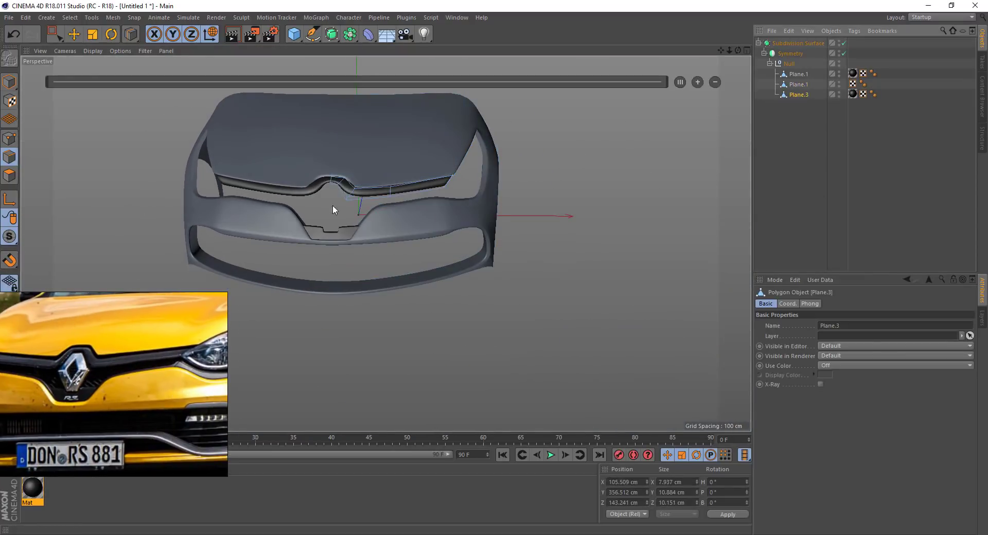
scroll(341, 179, up, 5)
scroll(341, 180, up, 3)
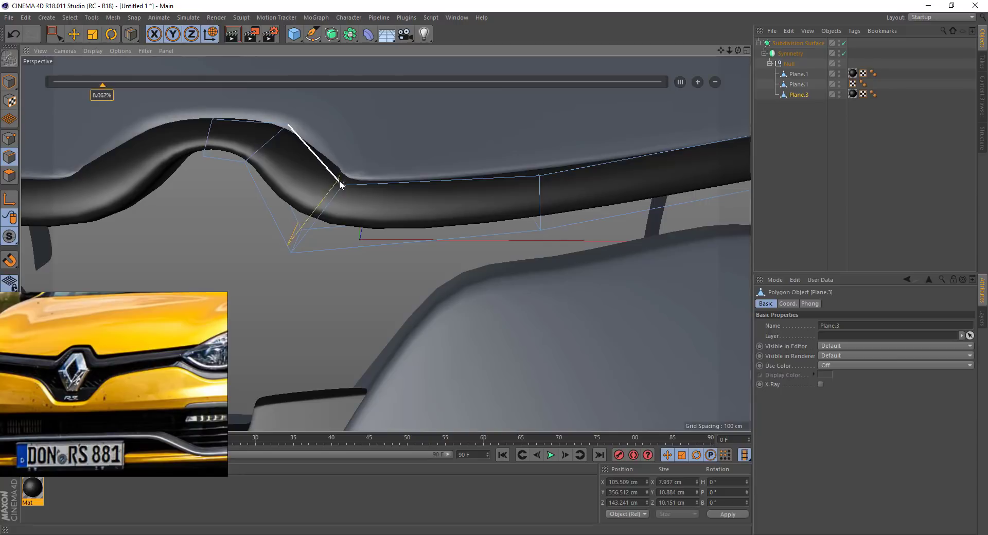
click(340, 183)
click(249, 170)
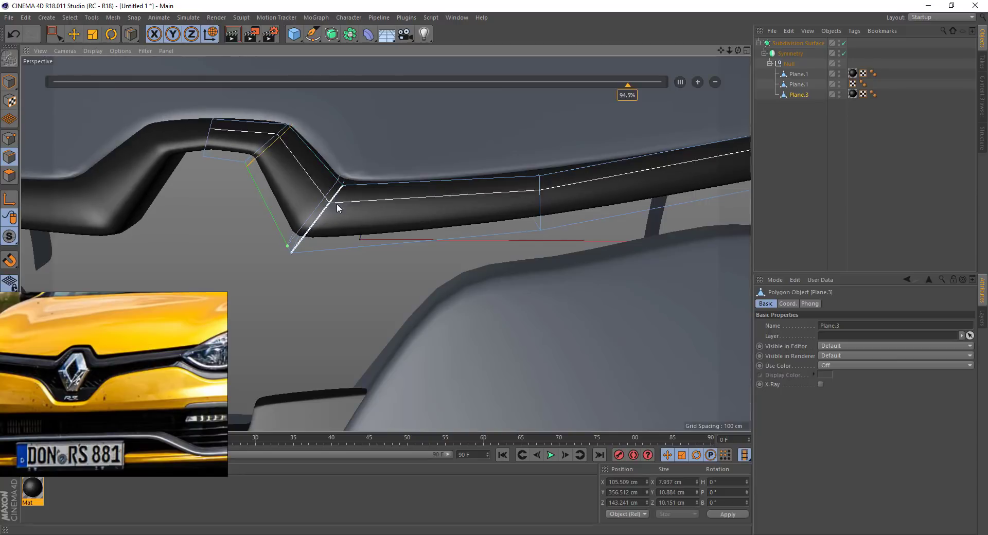
alt+drag(657, 178, 294, 176)
click(798, 95)
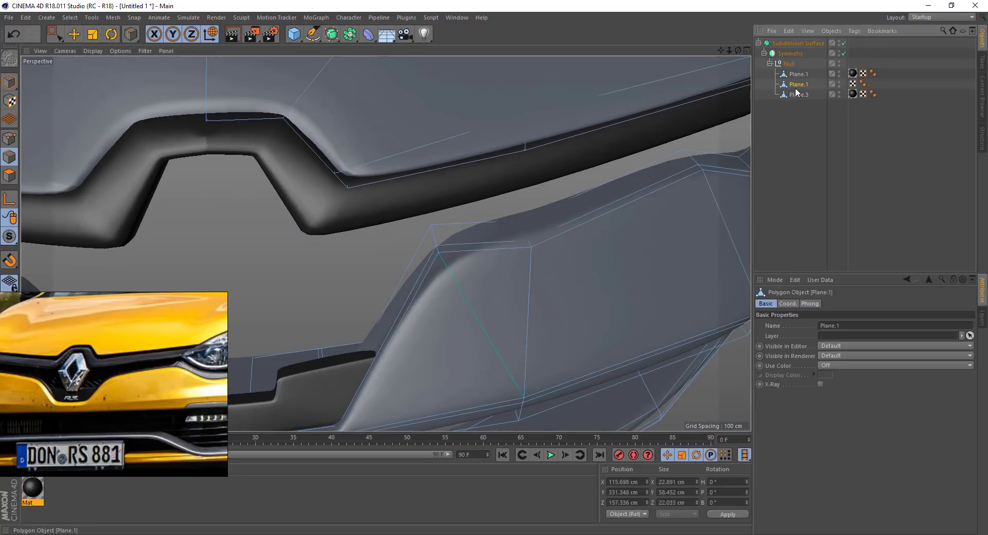
- Set Size X to 0 for the dip's centre points, flattening them onto the symmetry line
click(51, 33)
click(9, 138)
drag(191, 90, 210, 149)
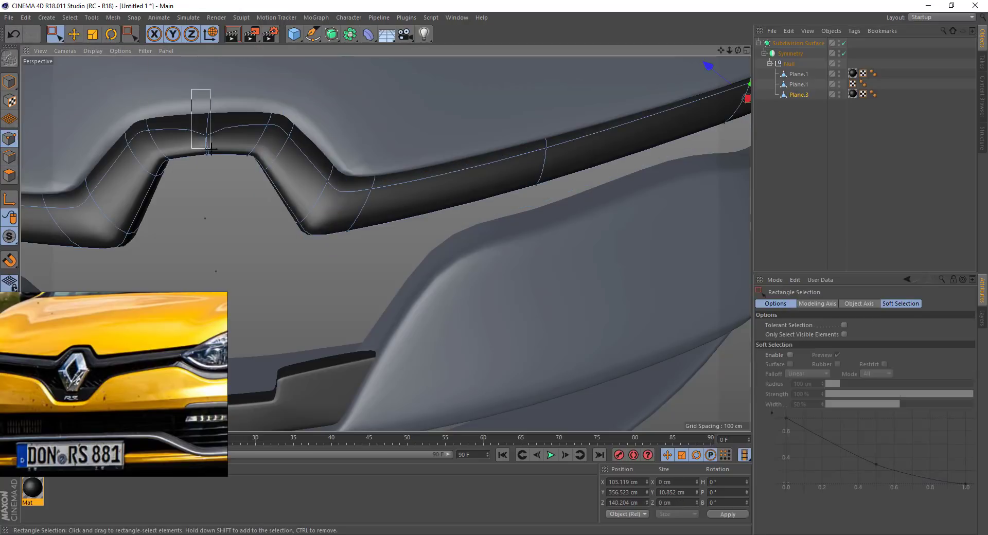
click(674, 482)
text(.0)
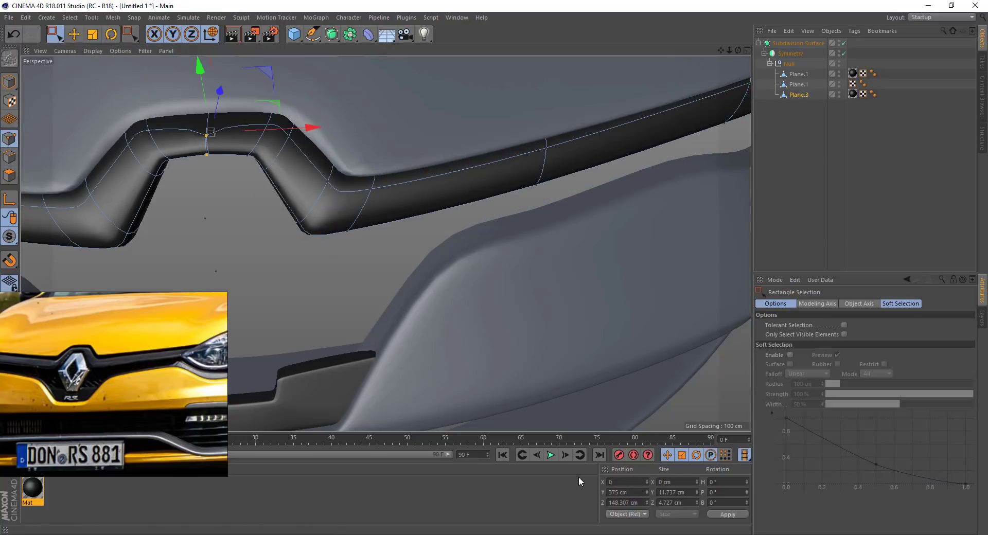
click(800, 210)
key(h)
mouse_move(530, 170)
alt+mouse_down()
mouse_move(382, 203)
mouse_move(346, 194)
mouse_move(477, 239)
mouse_move(385, 248)
mouse_move(489, 200)
mouse_move(451, 325)
alt+mouse_up()
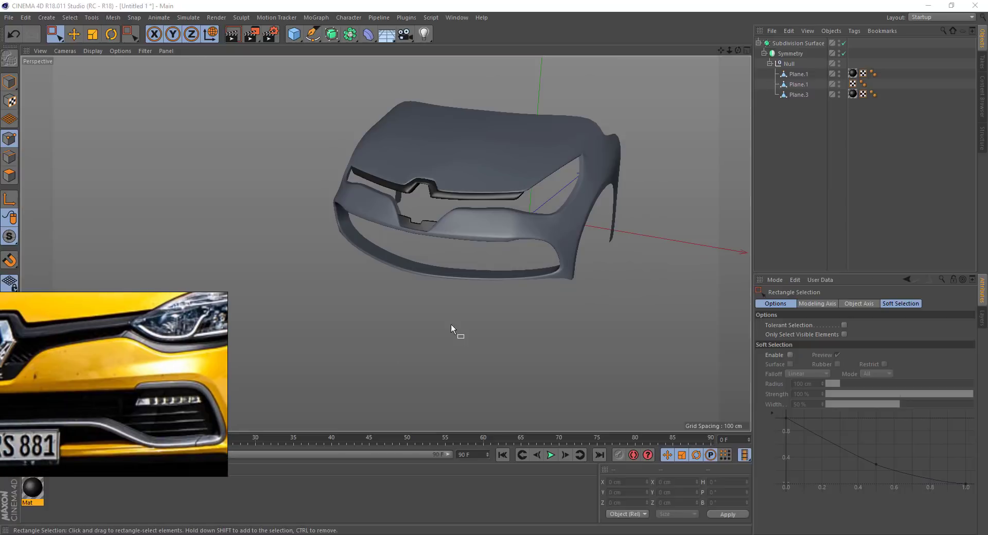
- Select the bumper Plane.1 and turn off subdivision smoothing to see its cage
click(515, 232)
scroll(522, 220, up, 3)
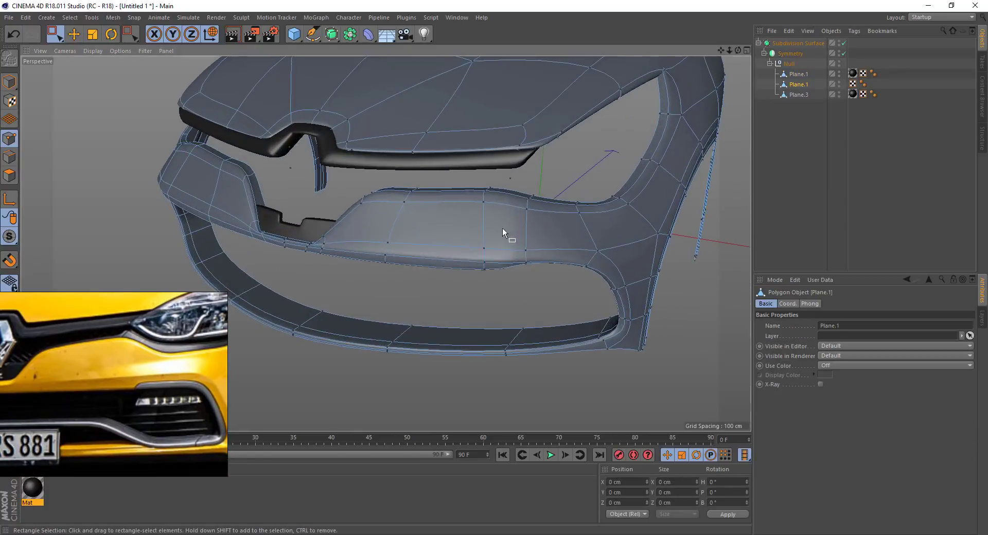
scroll(503, 228, up, 3)
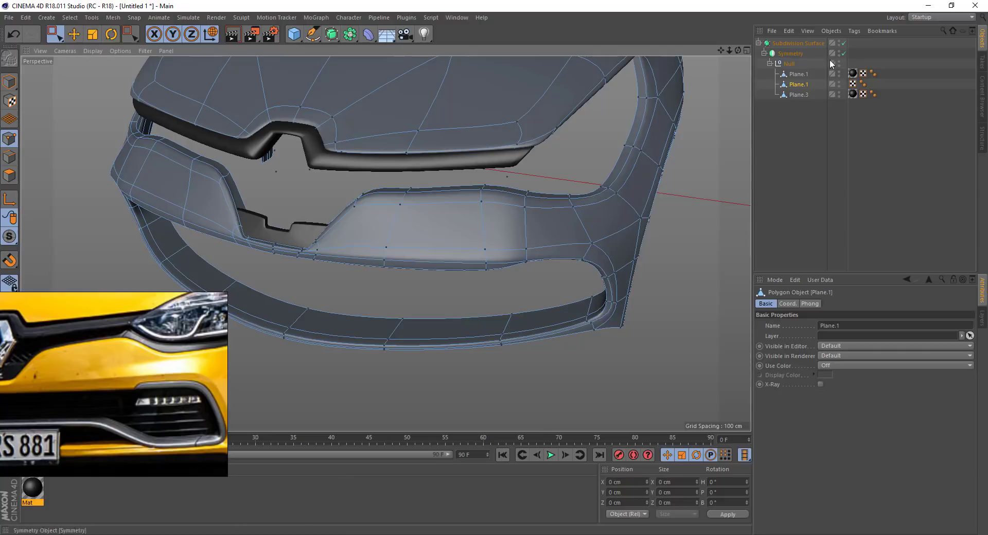
key(q)
mouse_move(510, 223)
alt+mouse_down()
mouse_move(514, 159)
mouse_move(515, 270)
mouse_move(463, 243)
mouse_move(471, 267)
mouse_move(516, 176)
mouse_move(441, 221)
mouse_move(592, 214)
mouse_move(561, 203)
mouse_move(588, 146)
mouse_move(465, 123)
alt+mouse_up()
- Move the bumper's top-edge point below the grille into place and restore smoothing
scroll(468, 131, up, 3)
mouse_move(495, 202)
alt+mouse_down()
mouse_move(466, 141)
mouse_move(439, 193)
mouse_move(525, 184)
mouse_move(390, 206)
alt+mouse_up()
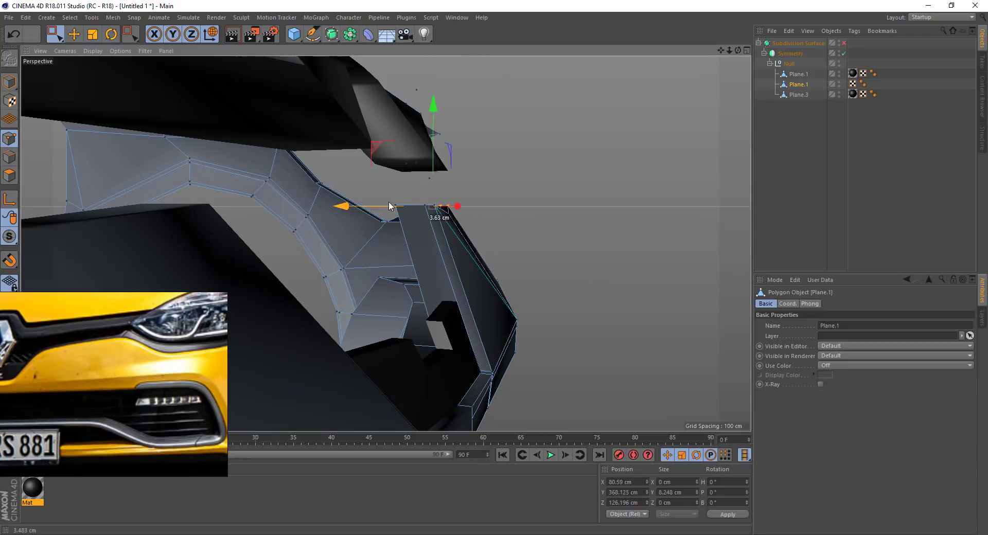
mouse_move(435, 142)
mouse_down()
mouse_move(279, 239)
mouse_move(270, 264)
mouse_move(501, 334)
mouse_move(482, 270)
mouse_move(742, 161)
mouse_up()
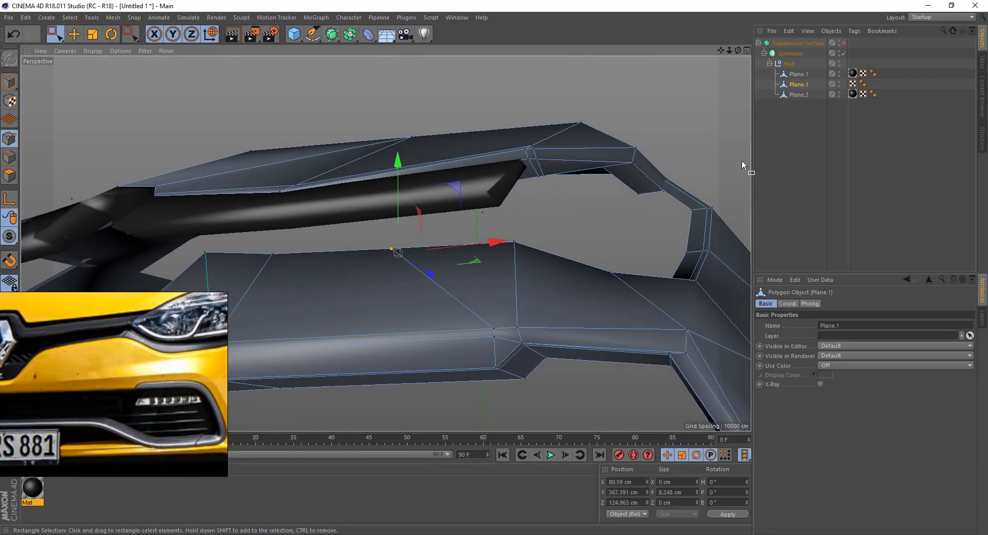
click(844, 42)
scroll(490, 336, down, 3)
scroll(527, 329, down, 5)
mouse_move(527, 329)
alt+mouse_down()
mouse_move(429, 302)
mouse_move(498, 306)
mouse_move(298, 293)
mouse_move(382, 296)
mouse_move(379, 324)
mouse_move(464, 288)
alt+mouse_up()
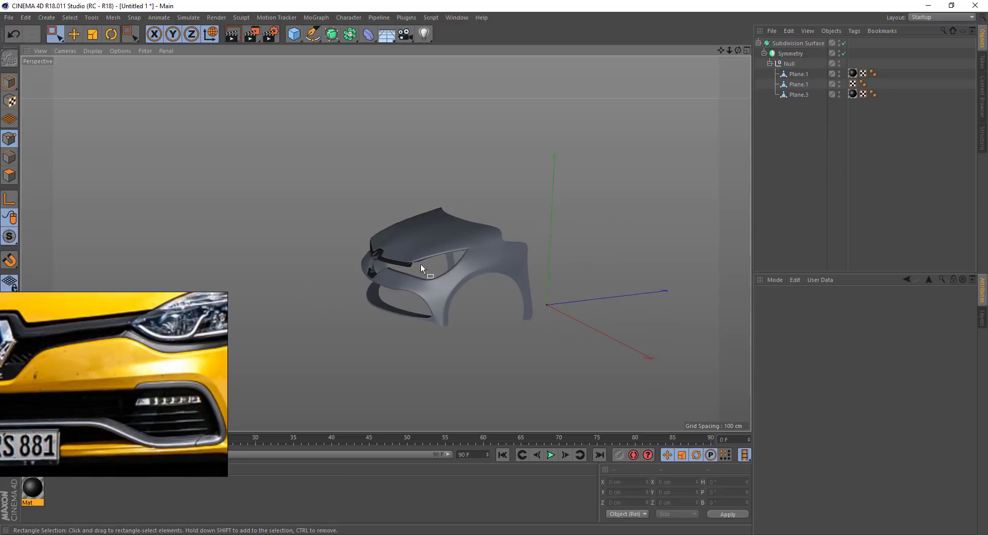
- Show the car in a maximized Front view and add a 400 × 400 cm Plane object
alt+drag(421, 264, 381, 260)
scroll(505, 267, up, 5)
scroll(505, 266, up, 2)
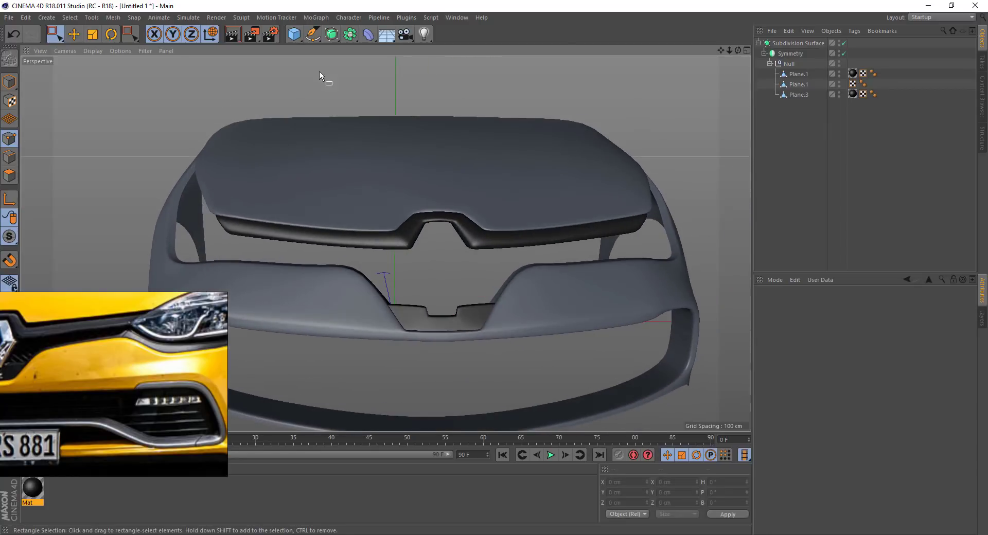
click(746, 51)
middle_click(381, 242)
scroll(369, 176, up, 2)
scroll(445, 177, up, 5)
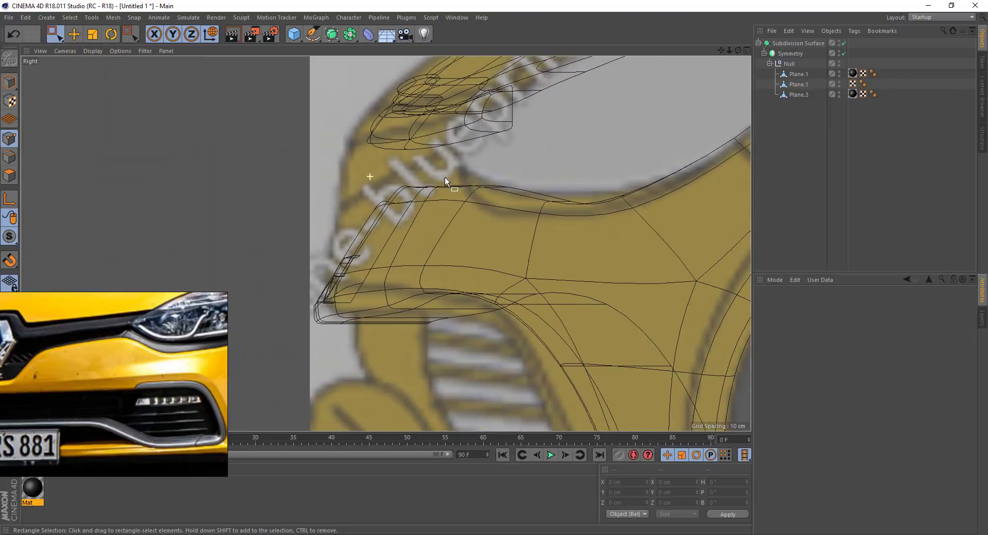
scroll(441, 177, down, 1)
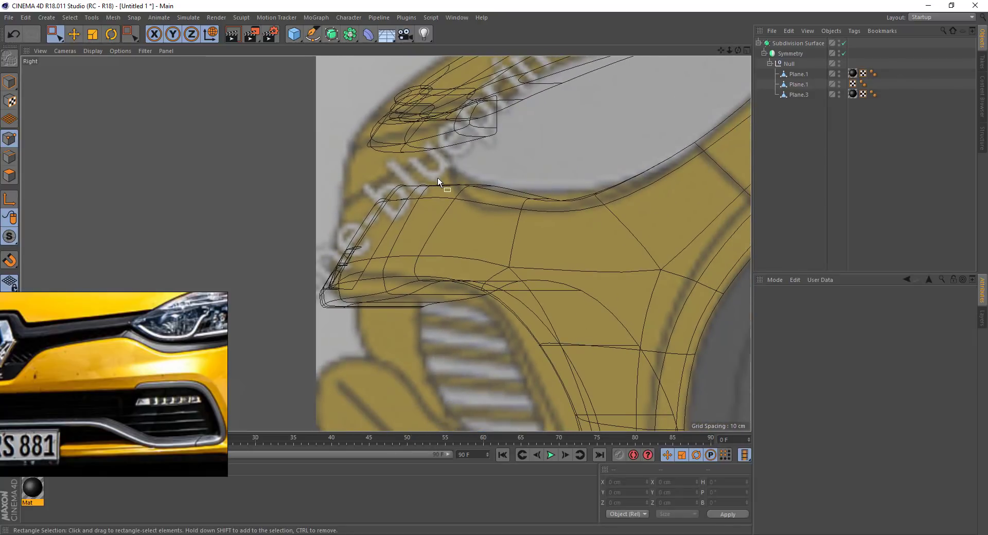
key(F5)
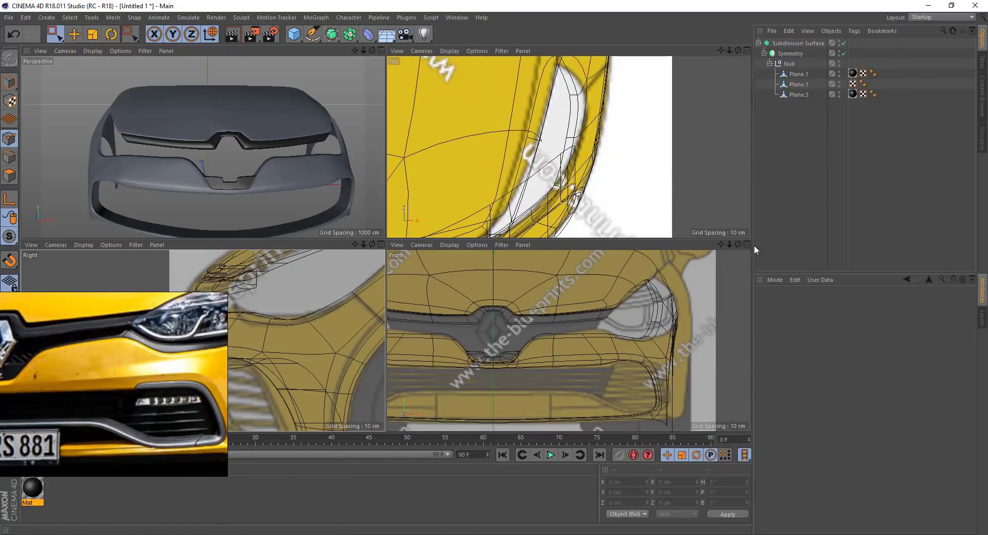
key(F4)
scroll(449, 222, down, 5)
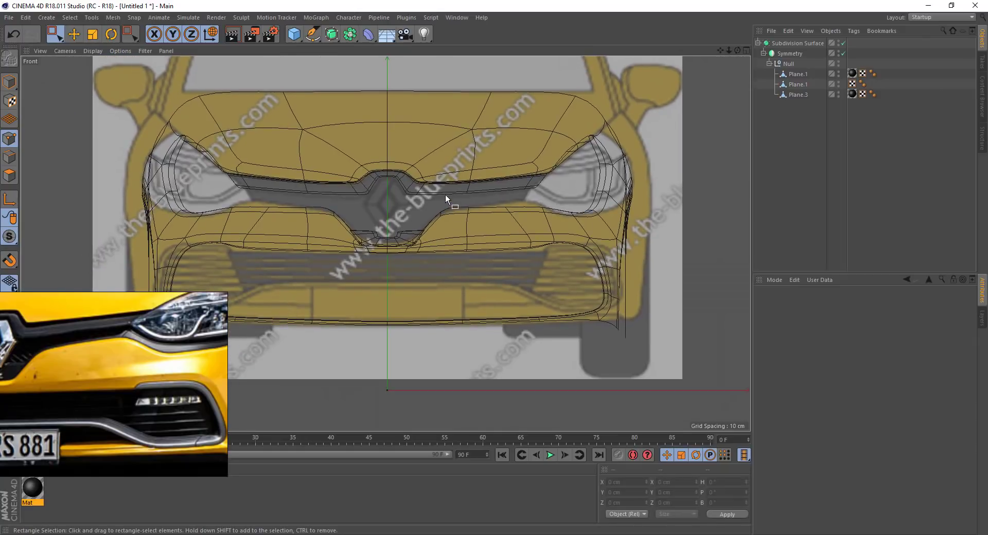
click(294, 34)
click(401, 67)
- Orient the new plane to -Z facing front, set 4 segments, and scale it to 84 cm
key(t)
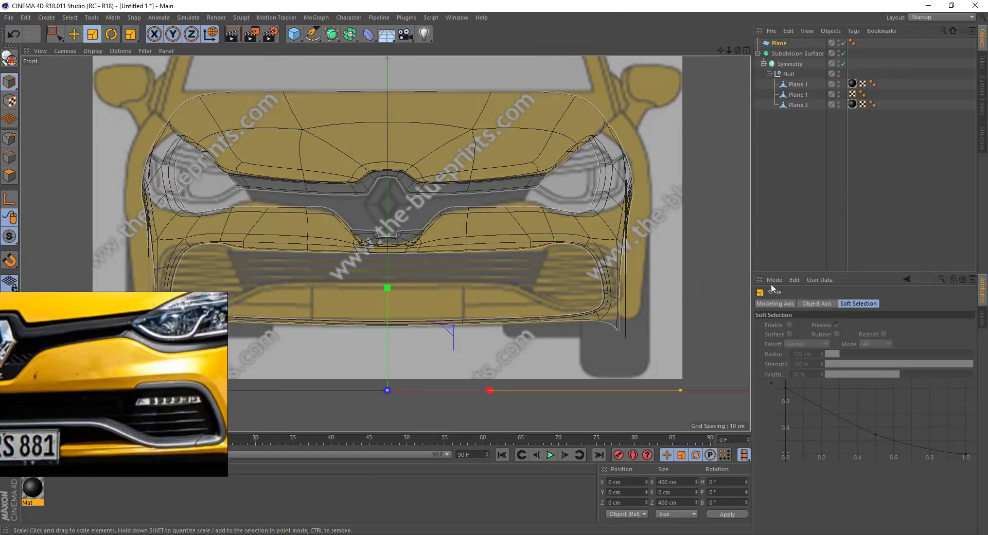
key(e)
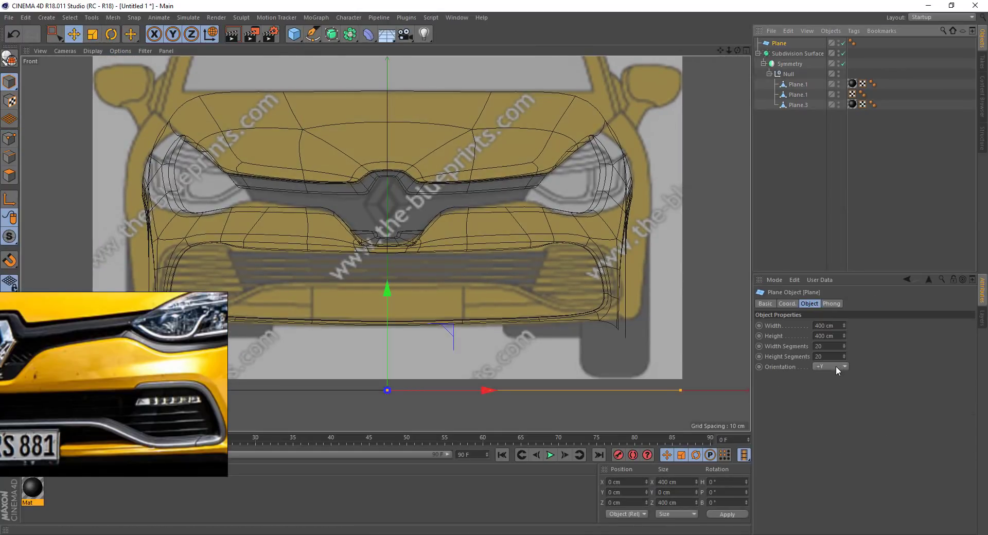
click(835, 366)
click(836, 375)
click(838, 366)
click(835, 392)
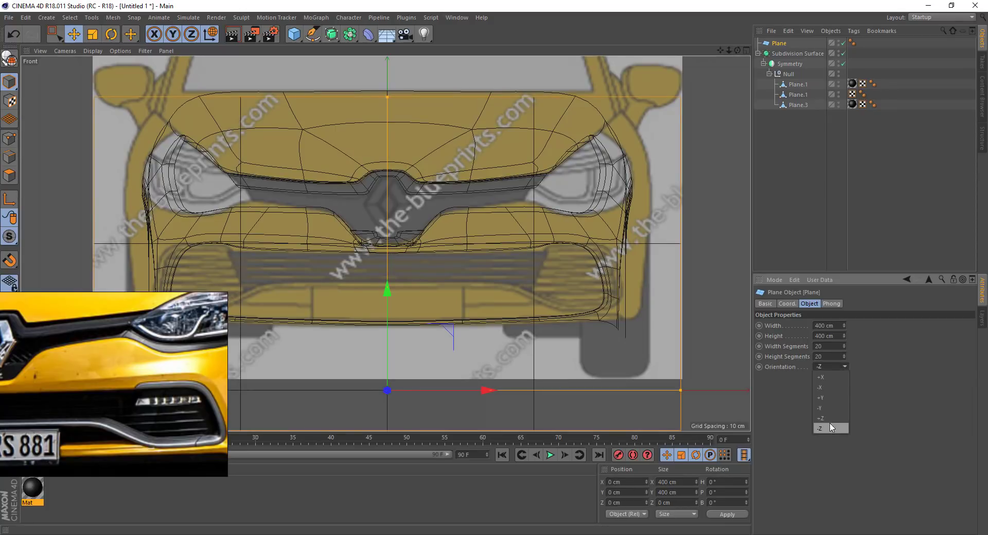
text(14)
key(Return)
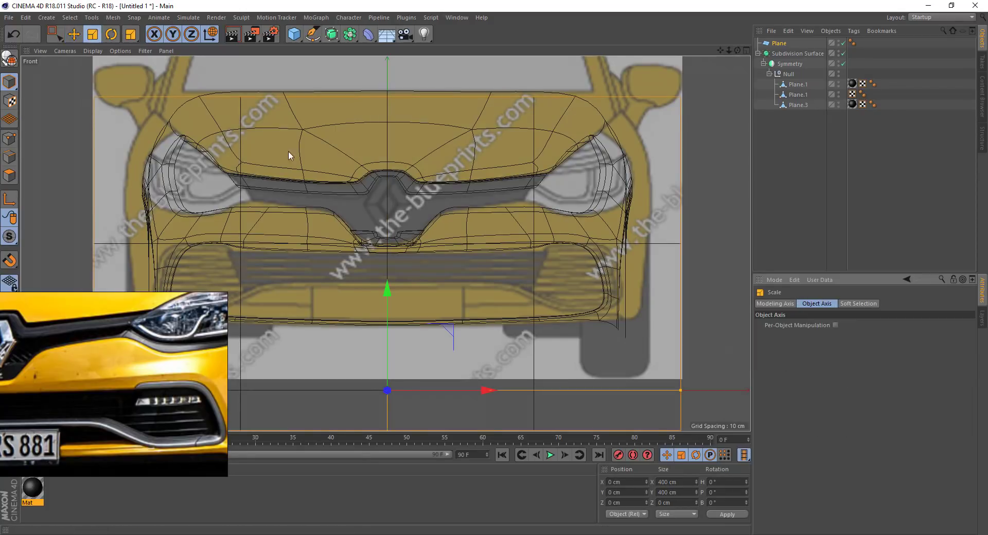
key(t)
drag(288, 151, 154, 152)
- Make the plane editable and move all its points up into the grille area
click(779, 43)
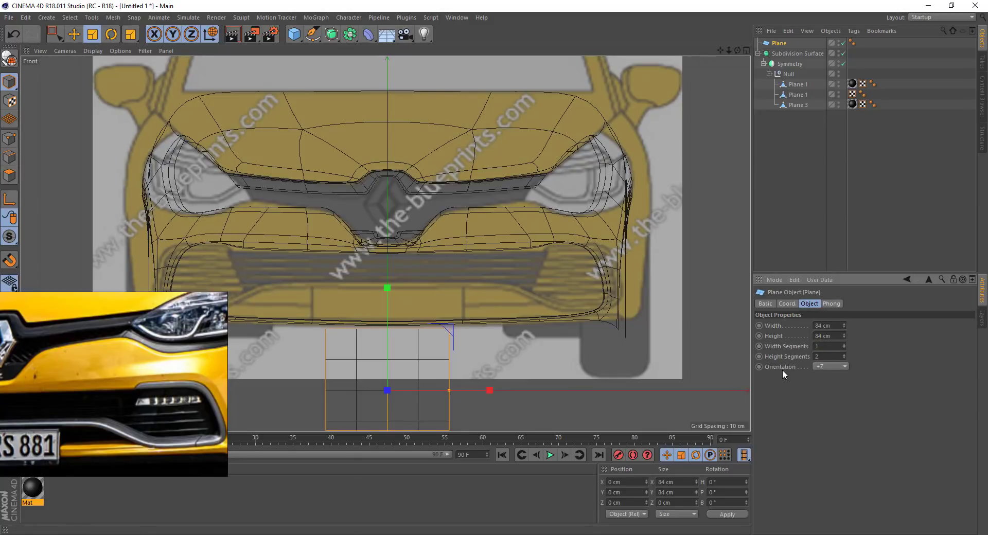
key(c)
key(0)
alt+middle_drag(497, 305, 502, 273)
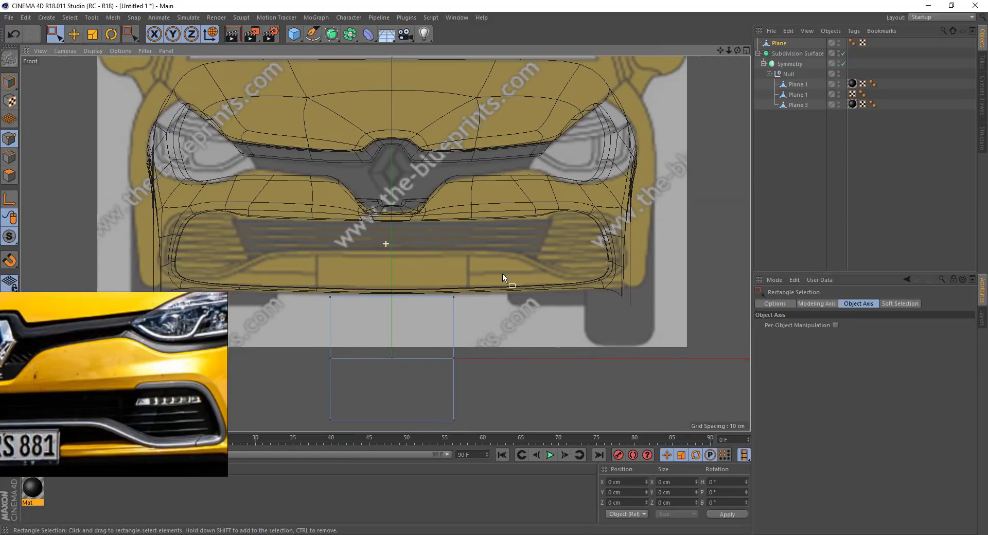
drag(503, 273, 322, 427)
drag(403, 285, 403, 95)
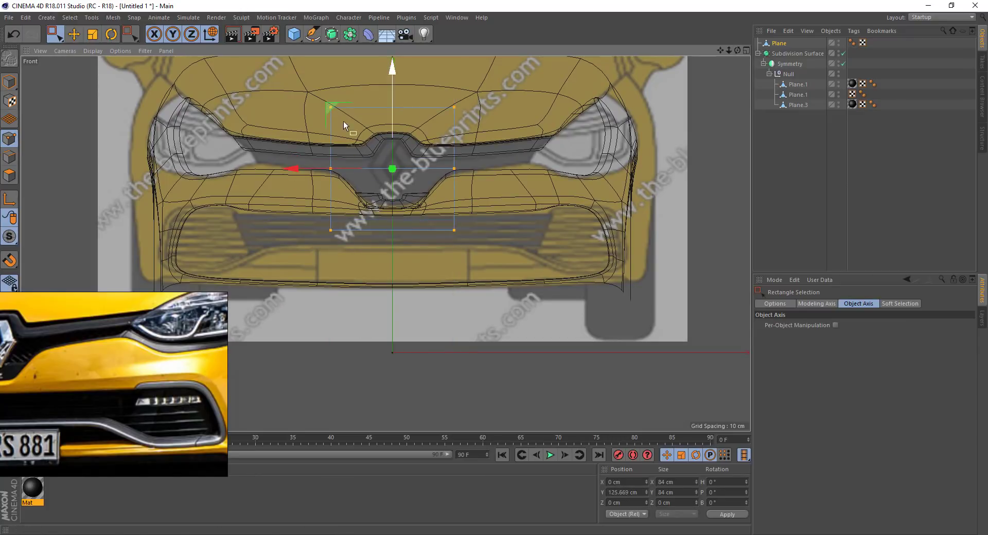
- Pull the plane's right edge inward and fit its upper-right and lower corner points to the grille
drag(489, 61, 427, 278)
drag(399, 170, 400, 171)
drag(471, 162, 462, 156)
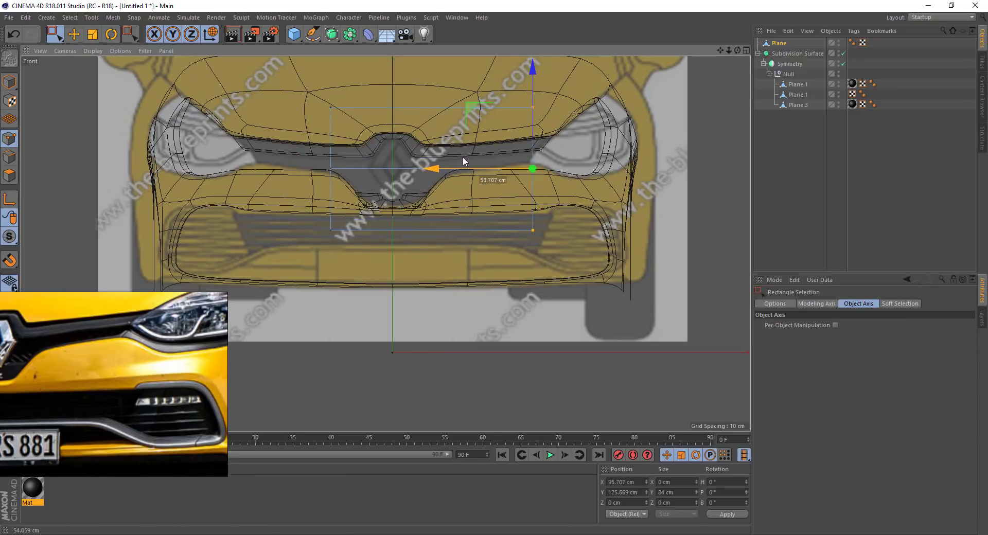
drag(564, 90, 503, 125)
key(e)
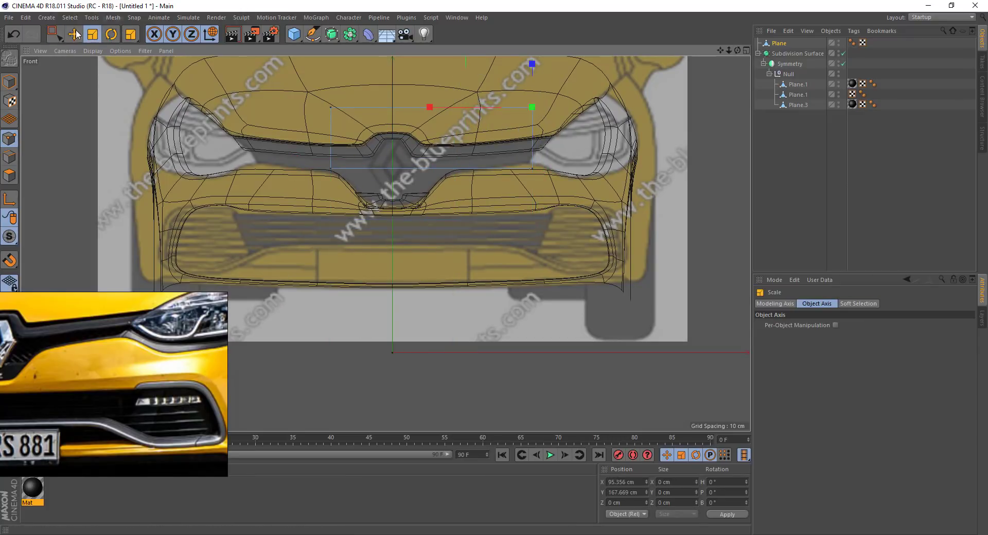
drag(572, 135, 581, 153)
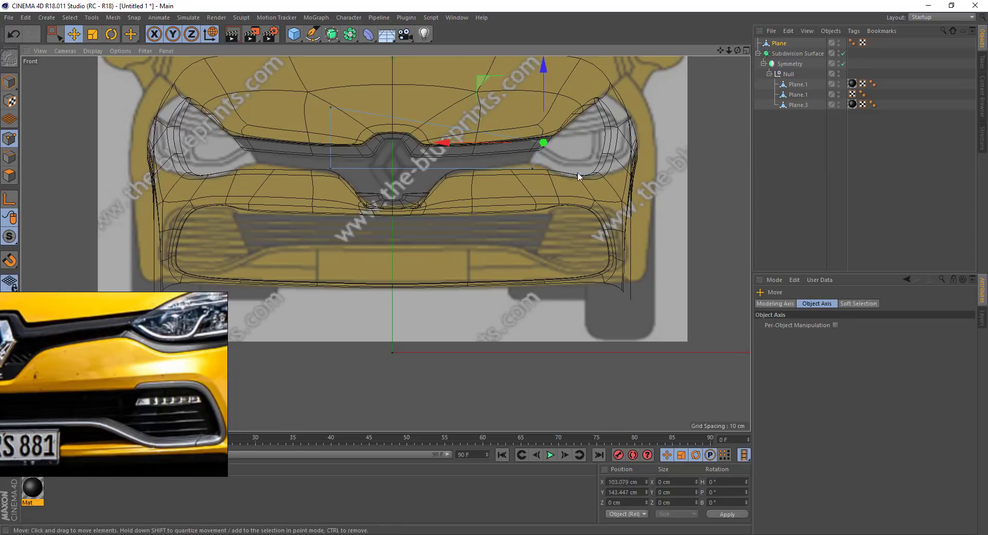
click(531, 168)
drag(548, 239, 540, 242)
- Nudge a point on Plane.1, then try a point move on the new plane and undo it
click(798, 94)
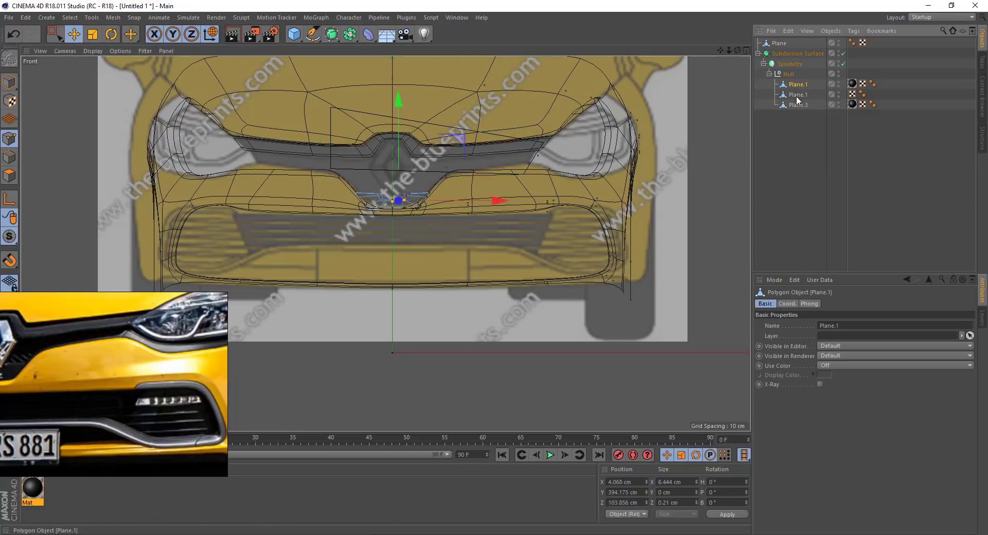
drag(596, 110, 584, 110)
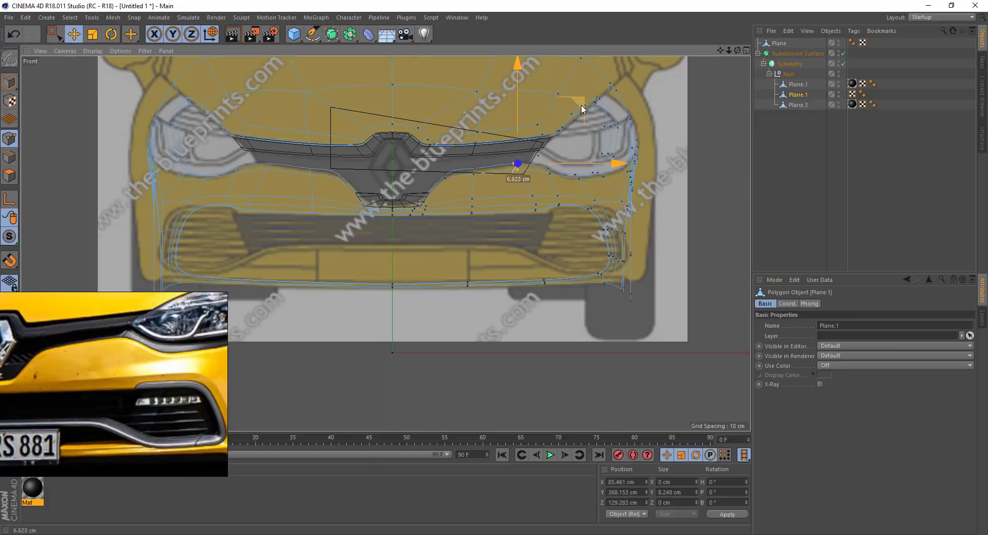
click(528, 163)
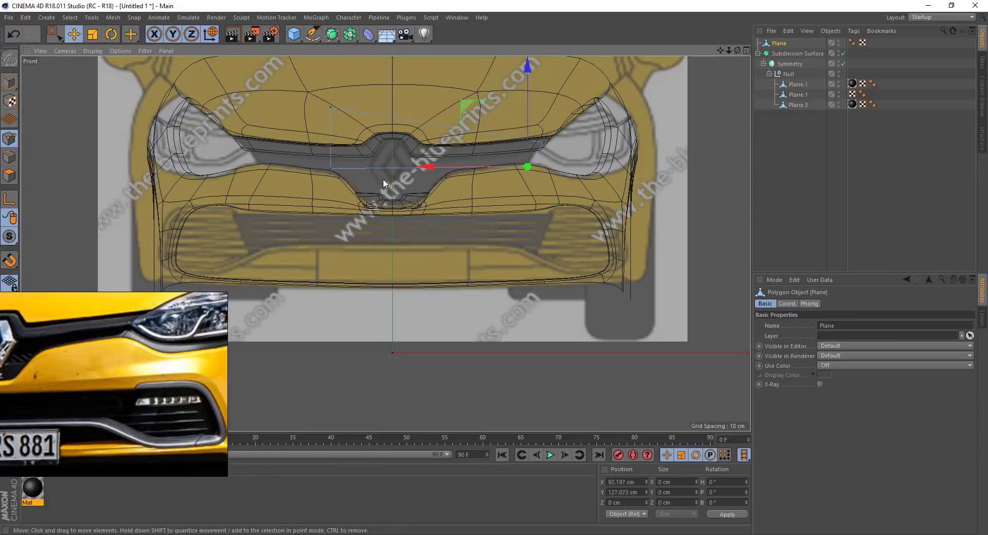
key(0)
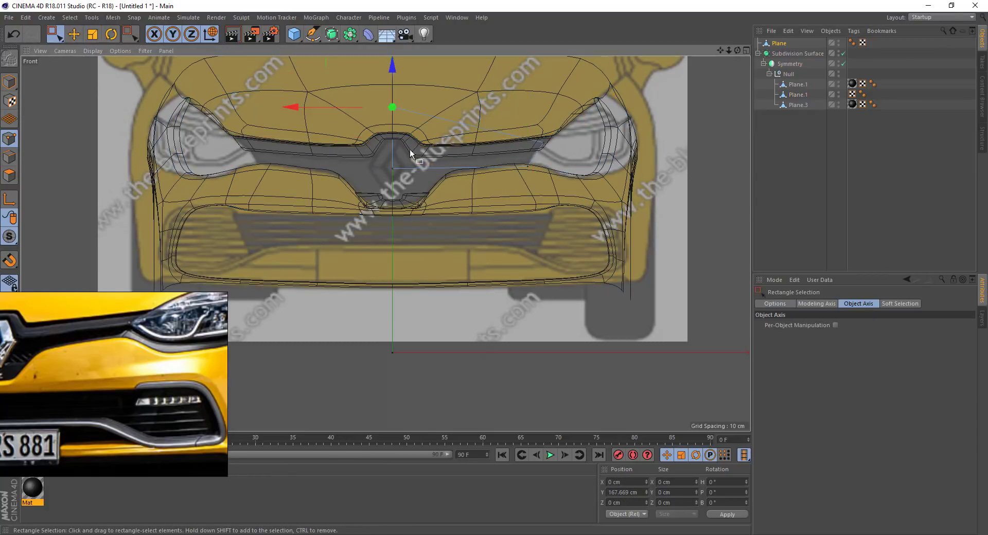
key(e)
drag(424, 137, 443, 152)
key(ctrl+z)
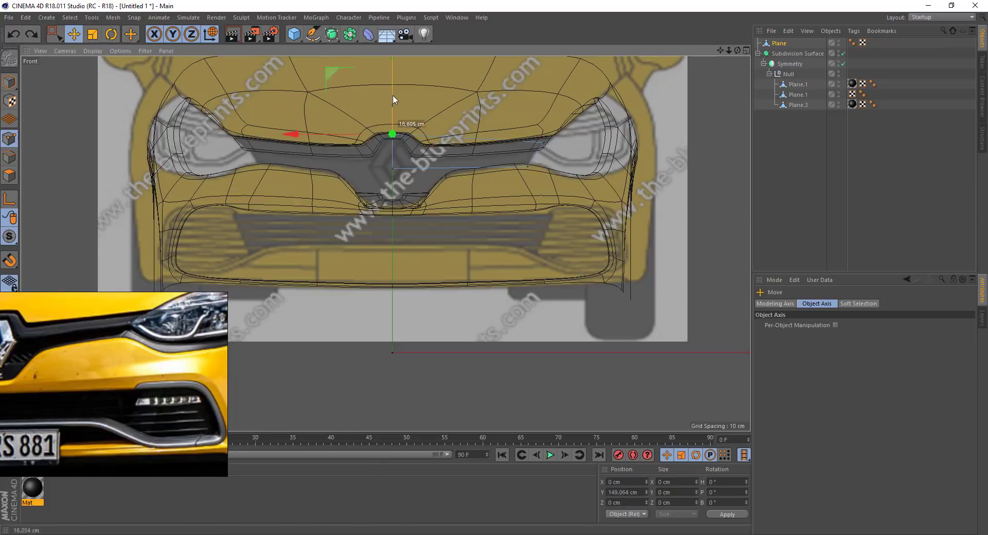
key(0)
key(ctrl+z)
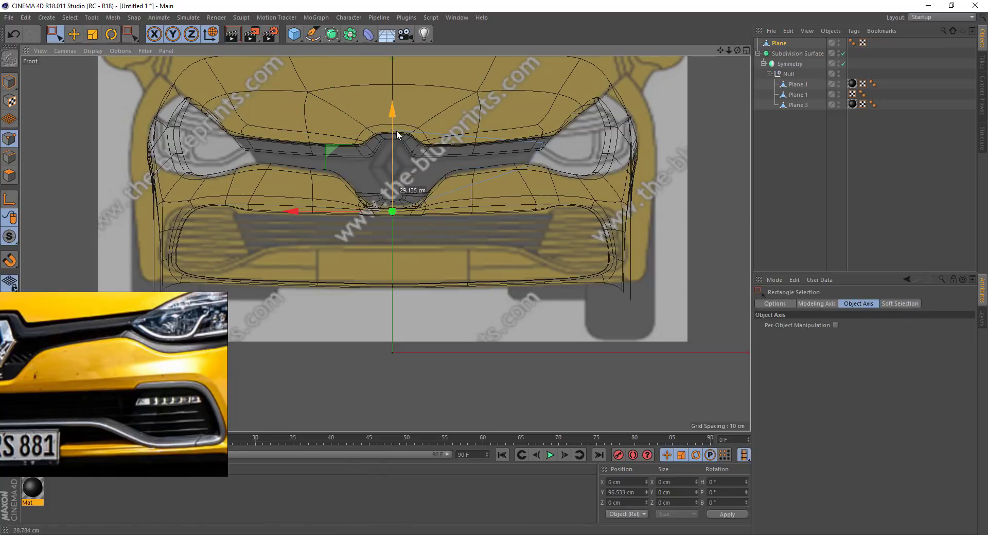
- Try a loop cut on the plane, undo it, and select the points below the logo
key(m)
key(l)
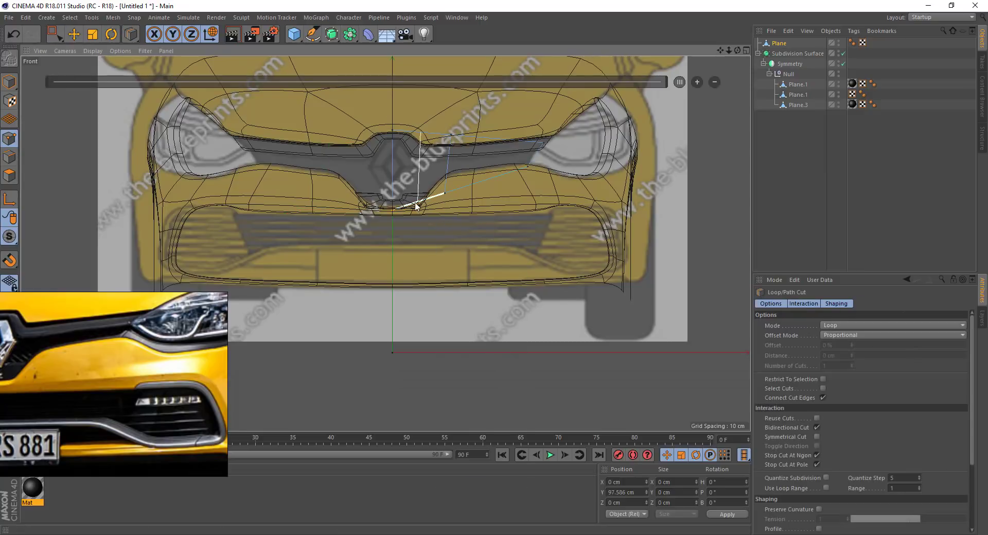
key(0)
click(543, 142)
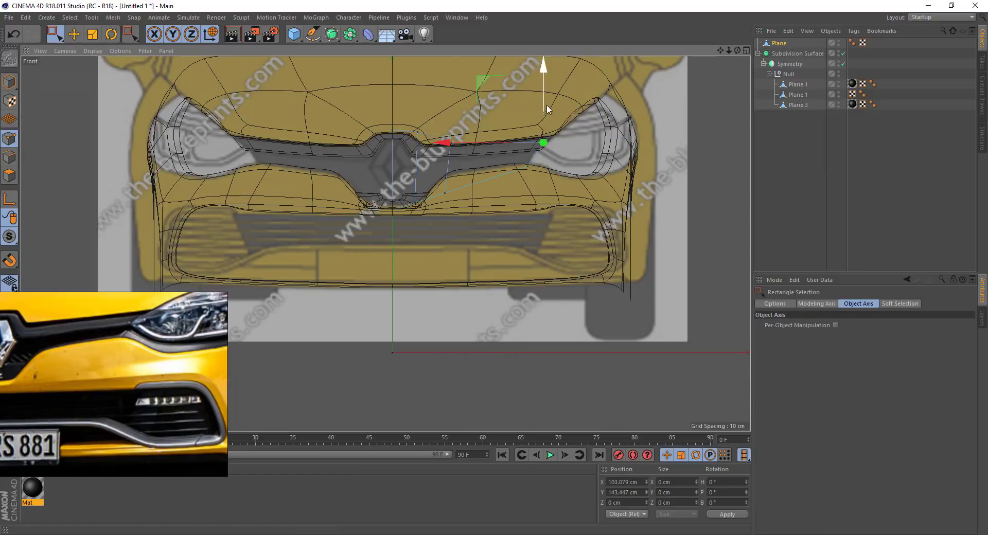
key(ctrl+z)
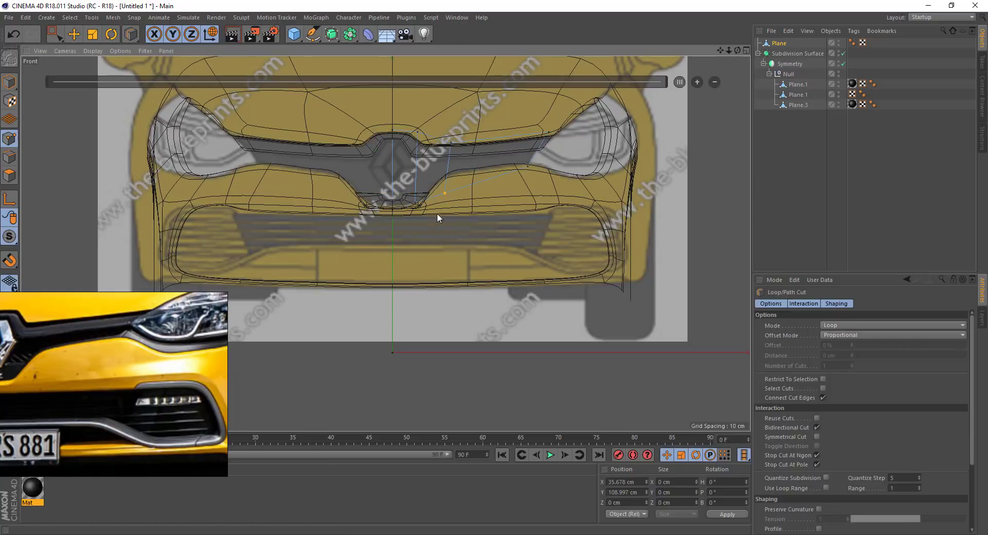
key(e)
key(ctrl+z)
key(0)
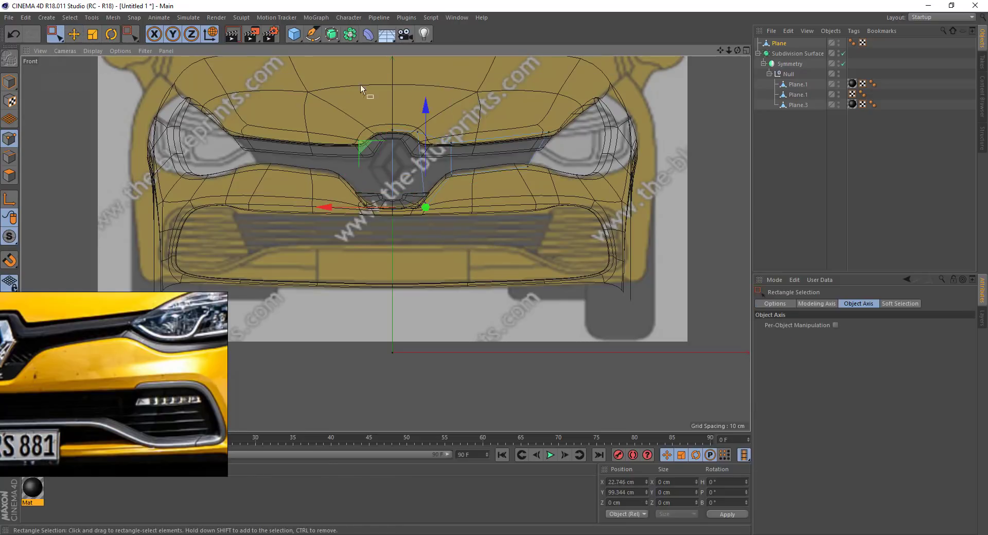
drag(362, 96, 511, 147)
middle_click(730, 63)
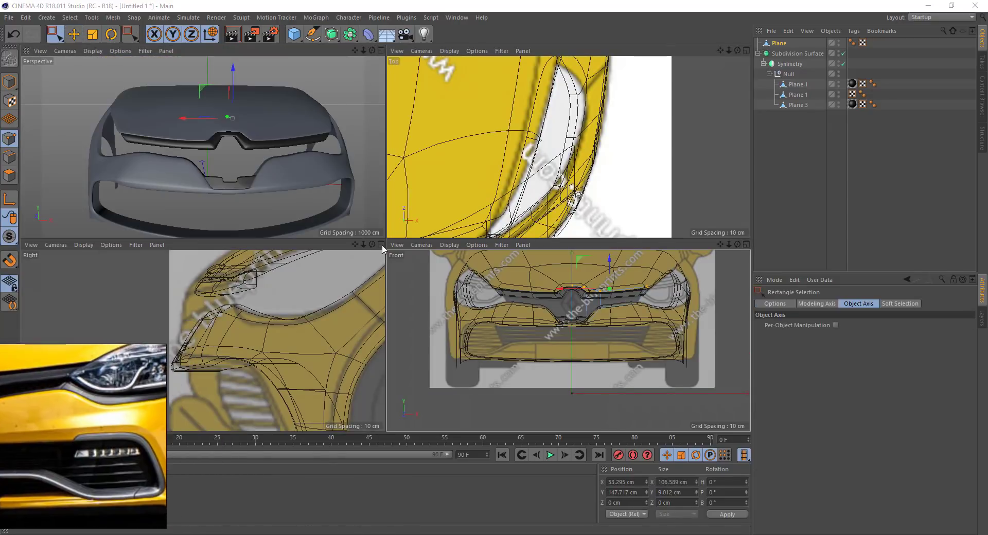
- In side view, tilt the selected grille trim points and push them back along the body
middle_click(382, 245)
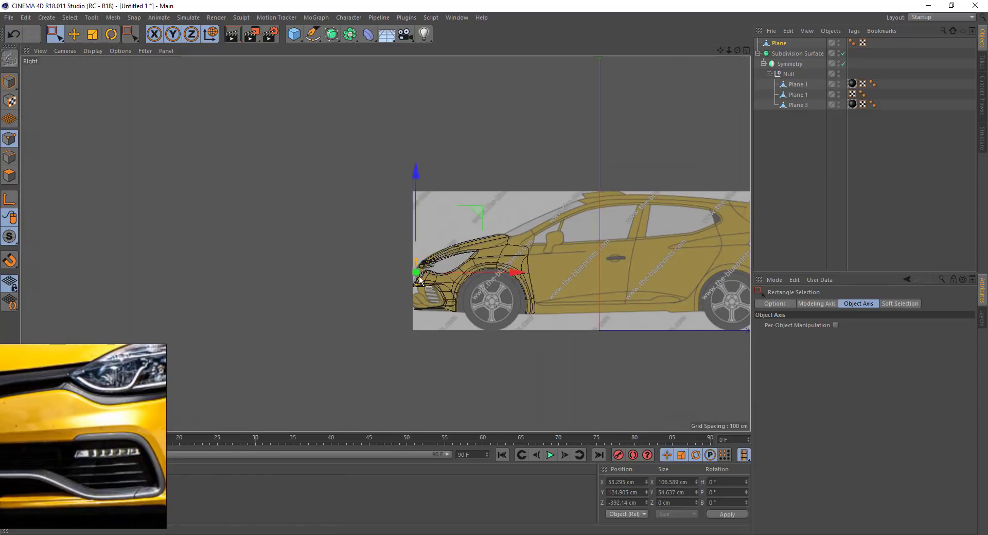
scroll(420, 280, up, 5)
key(r)
drag(240, 215, 250, 194)
key(e)
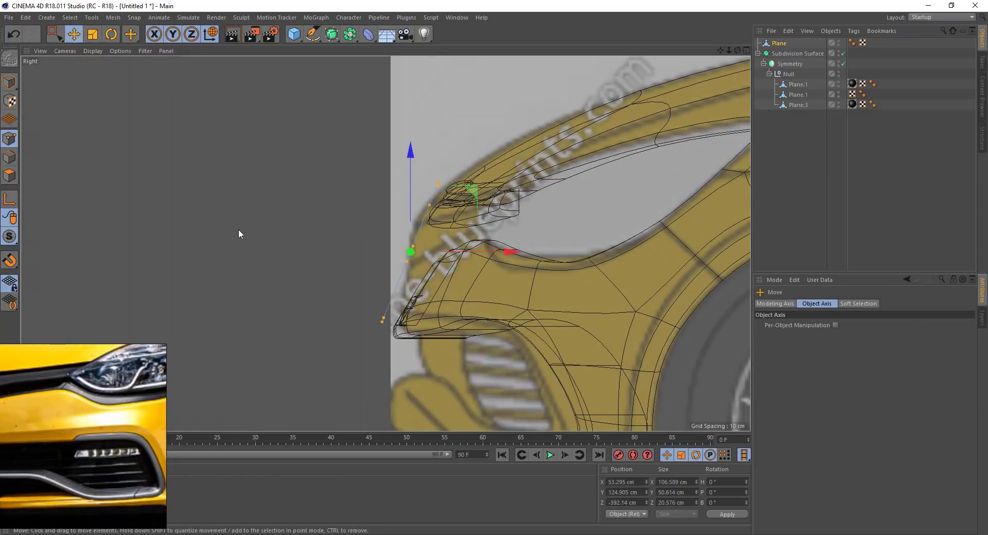
drag(238, 234, 264, 233)
- Move the plane's upper points against the grille bar and its edge
key(F1)
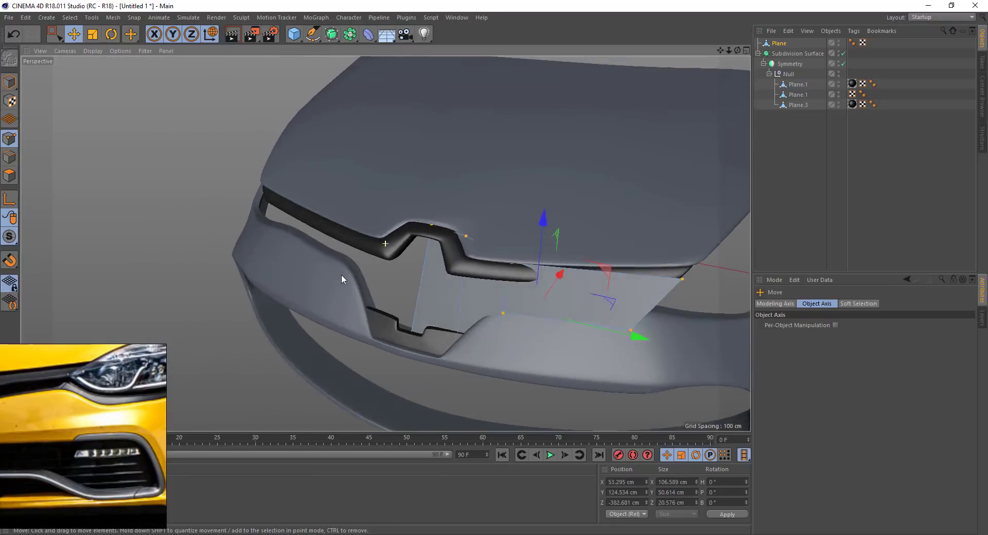
alt+drag(341, 279, 542, 257)
key(0)
drag(353, 197, 530, 267)
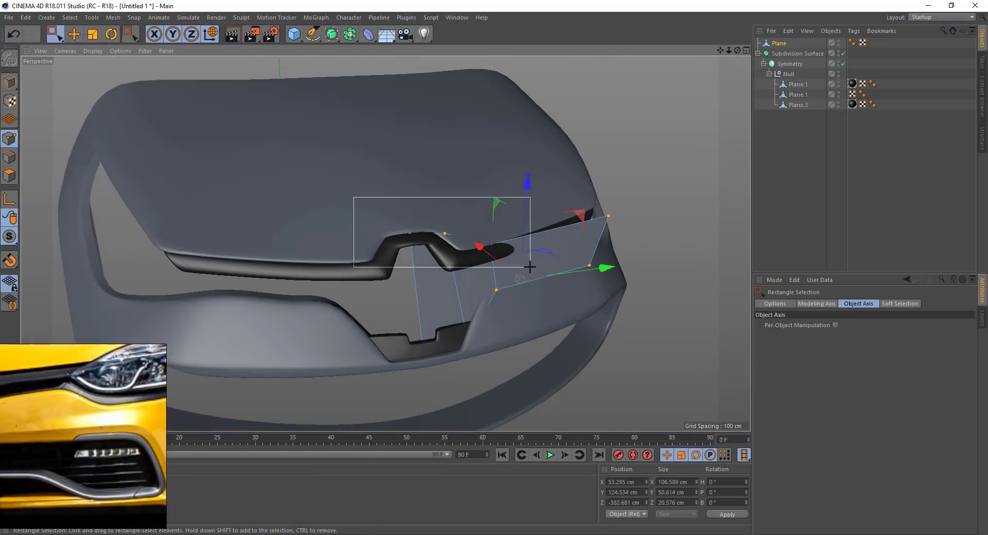
mouse_move(629, 203)
mouse_down()
mouse_move(535, 184)
mouse_move(430, 206)
mouse_up()
mouse_move(690, 210)
mouse_down()
mouse_move(666, 215)
mouse_move(628, 296)
mouse_up()
drag(610, 252, 597, 232)
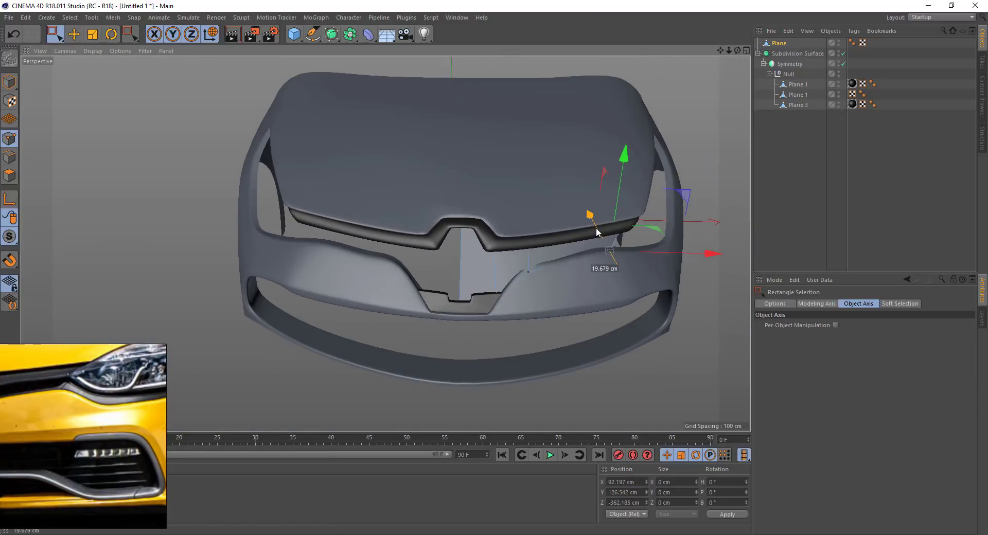
- Undo a stray point selection and make Plane the first child under the Null
mouse_move(522, 282)
alt+mouse_down()
mouse_move(559, 283)
mouse_move(516, 283)
alt+mouse_up()
scroll(516, 283, up, 5)
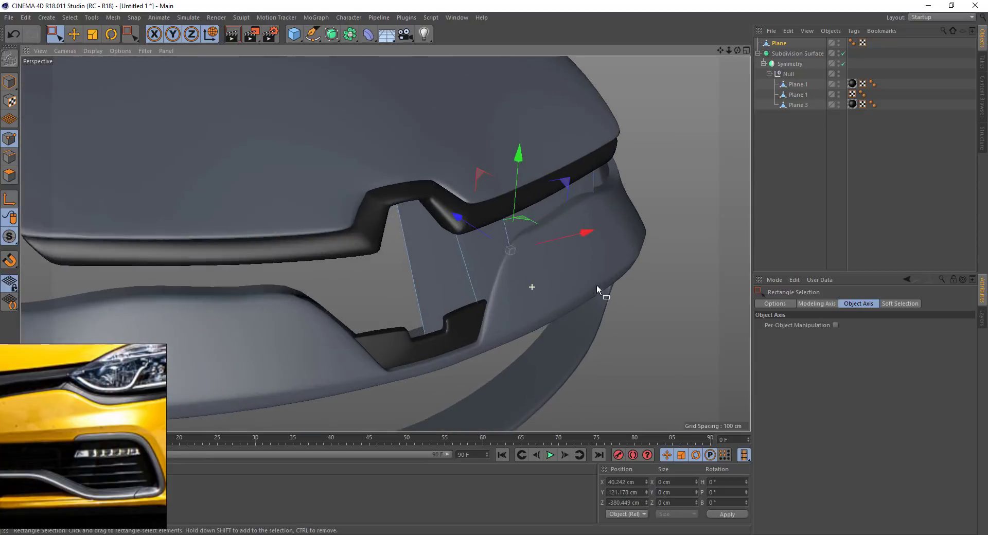
scroll(504, 336, down, 5)
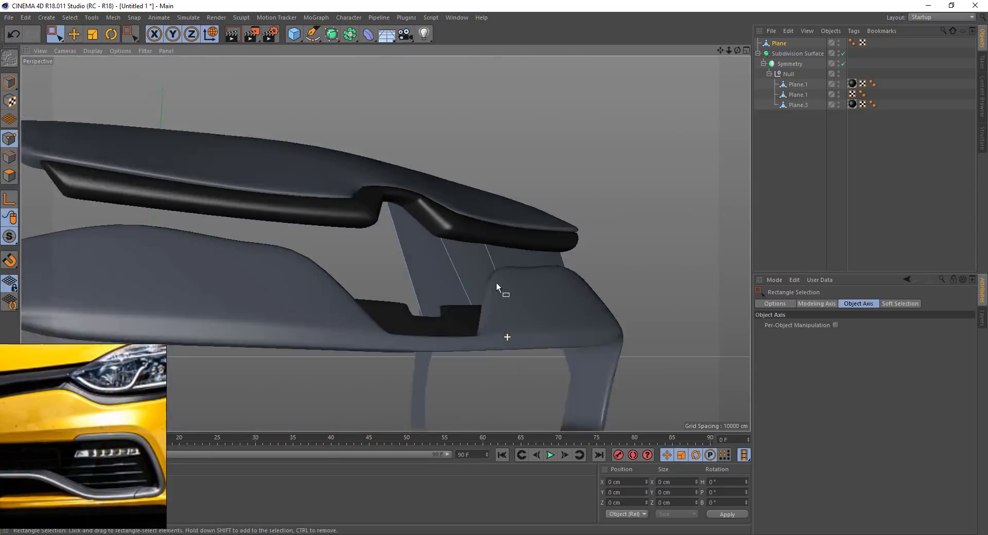
alt+drag(496, 283, 435, 271)
click(434, 271)
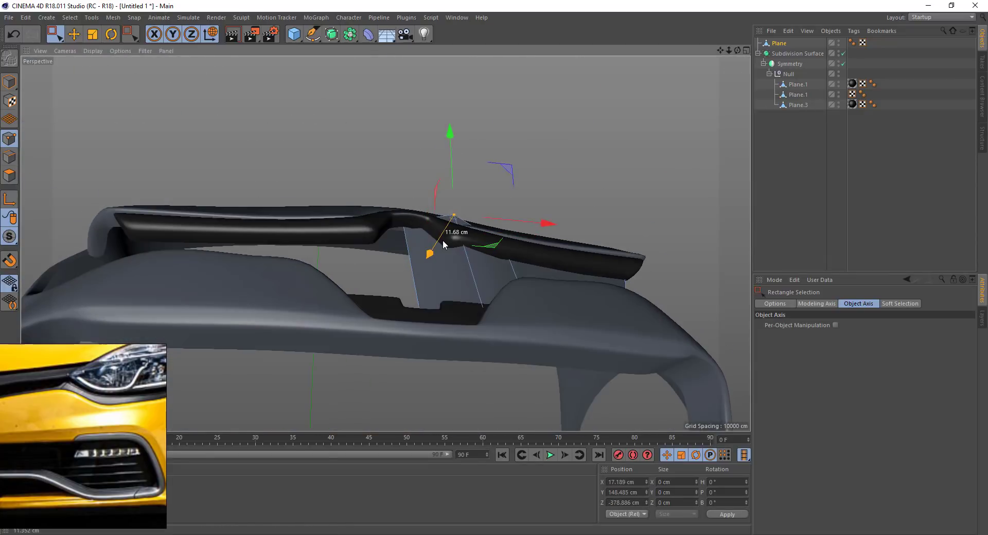
key(ctrl+z)
drag(785, 78, 787, 77)
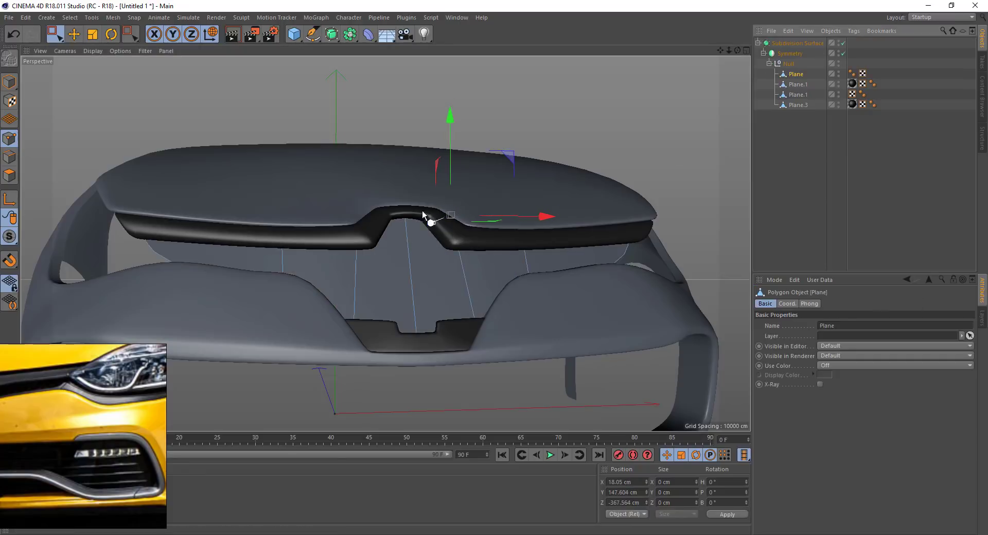
- Try pushing the grille point back in depth, then undo those edits
drag(461, 219, 421, 237)
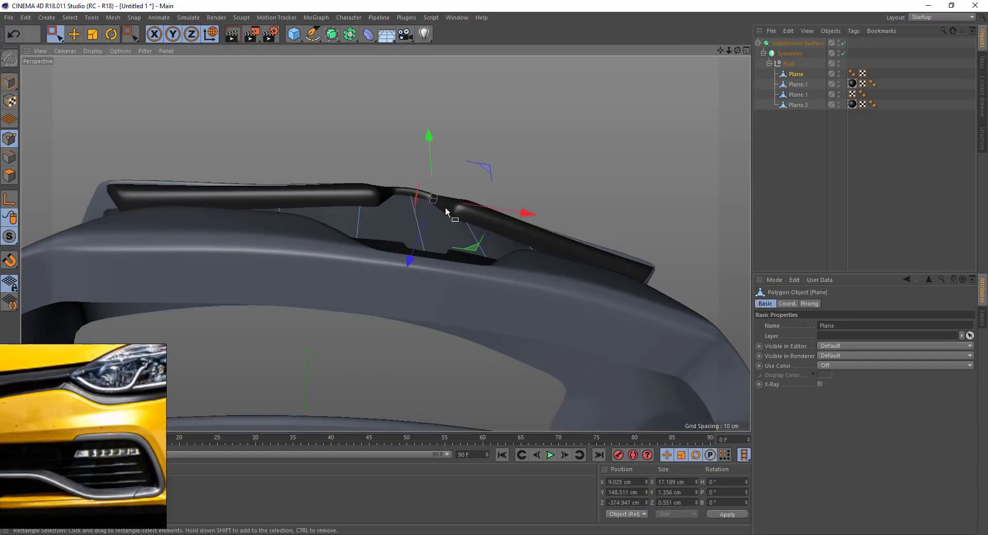
key(ctrl+z)
mouse_move(455, 177)
alt+mouse_down()
mouse_move(442, 216)
mouse_move(418, 223)
alt+mouse_up()
key(ctrl+z)
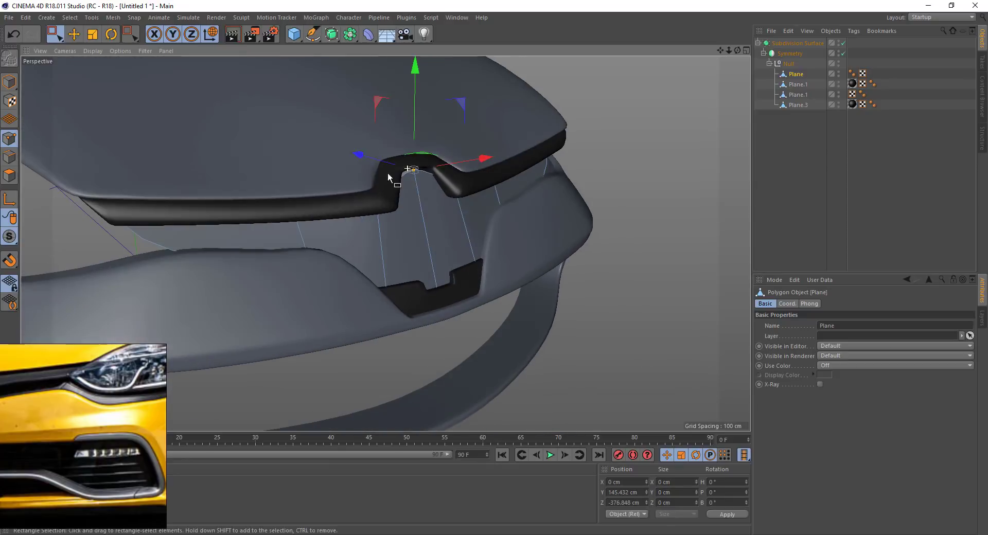
key(ctrl+z)
key(ctrl+z)
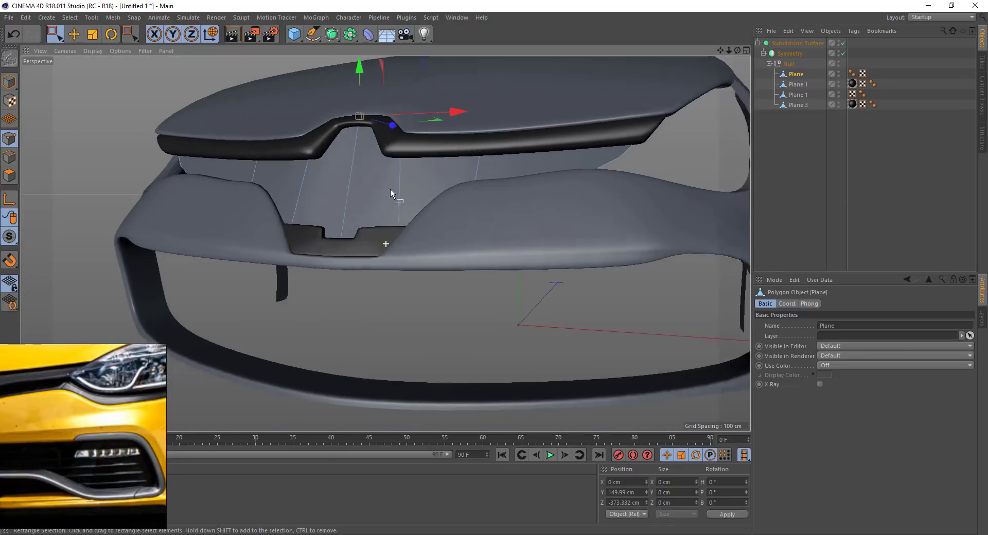
key(ctrl+z)
key(ctrl+z)
- Shift the trim point slightly outward and preview a Loop/Path Cut, then cancel it
alt+drag(619, 160, 524, 137)
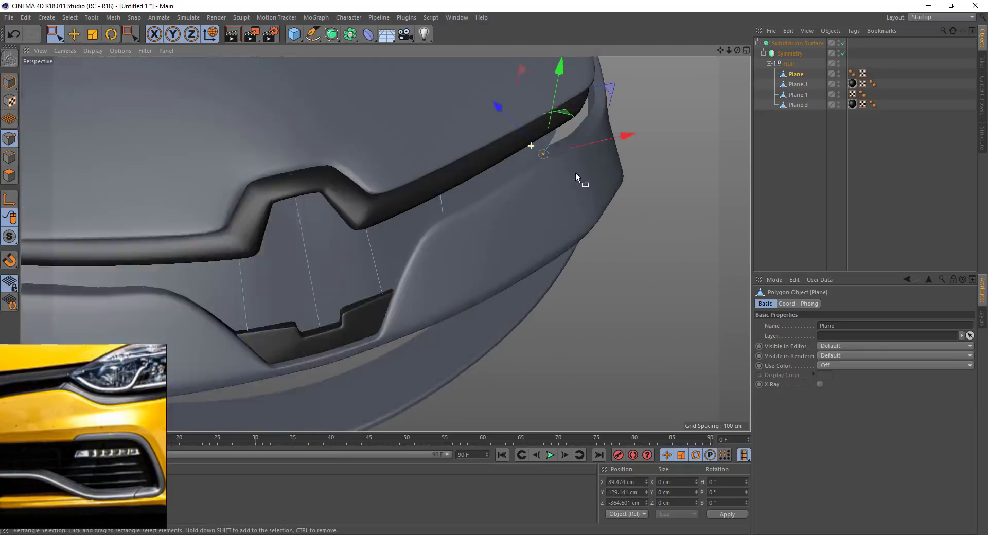
key(m)
key(l)
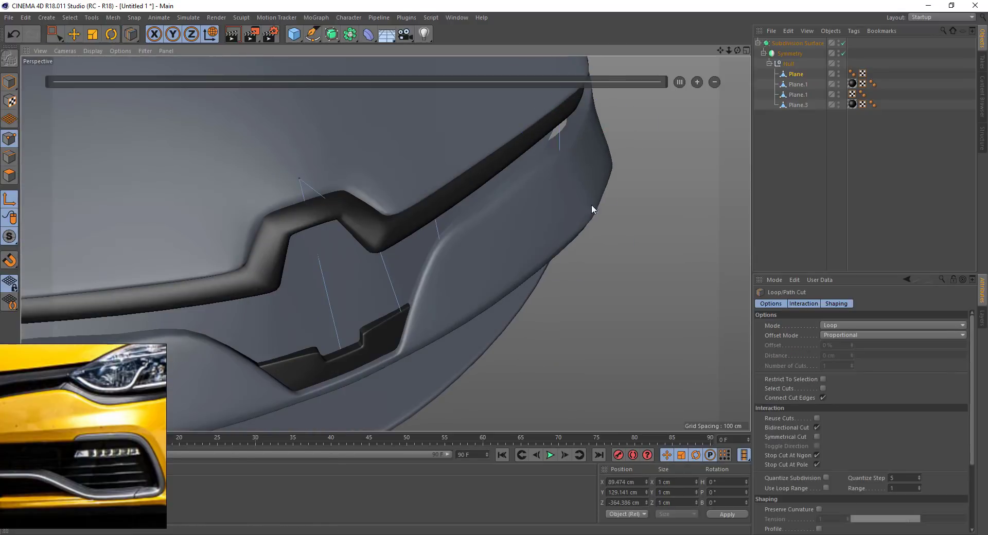
alt+drag(591, 204, 555, 165)
mouse_move(665, 186)
alt+mouse_down()
mouse_move(581, 148)
mouse_move(648, 117)
mouse_move(668, 152)
alt+mouse_up()
key(space)
- Select two neighbouring points on the grille trim for moving
click(575, 144)
click(619, 111)
key(e)
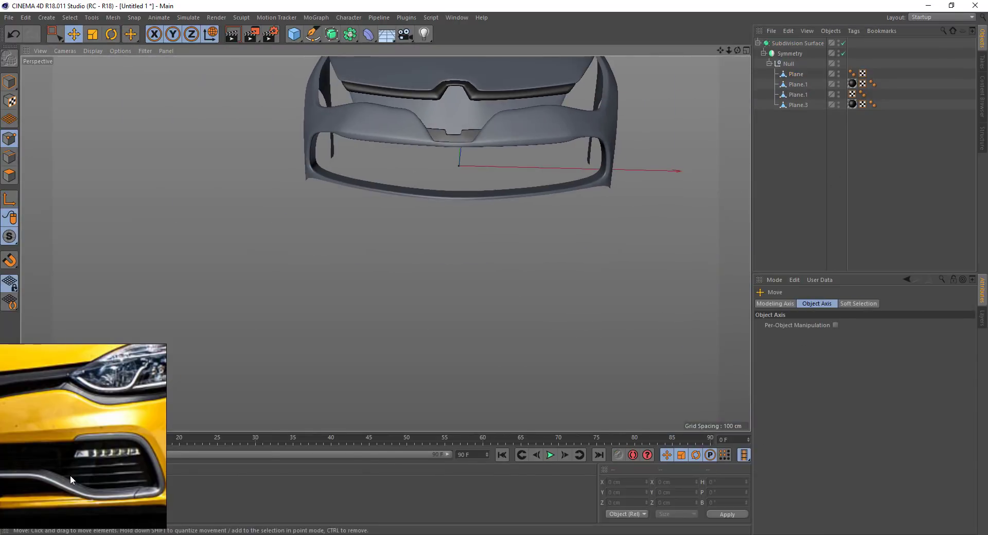
- Create Mat.1, apply it to Plane, and darken its Color V to 13%
double_click(88, 496)
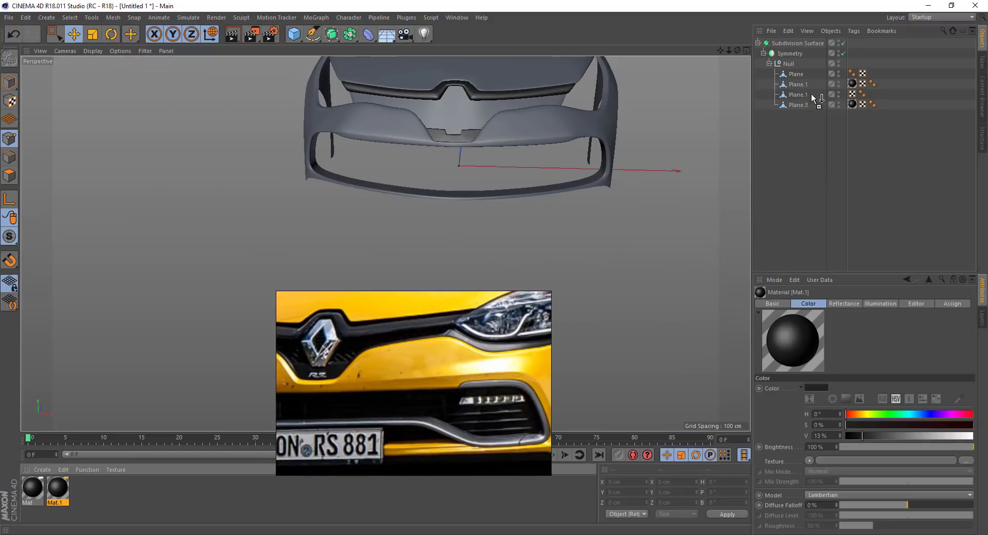
drag(814, 97, 801, 74)
double_click(57, 489)
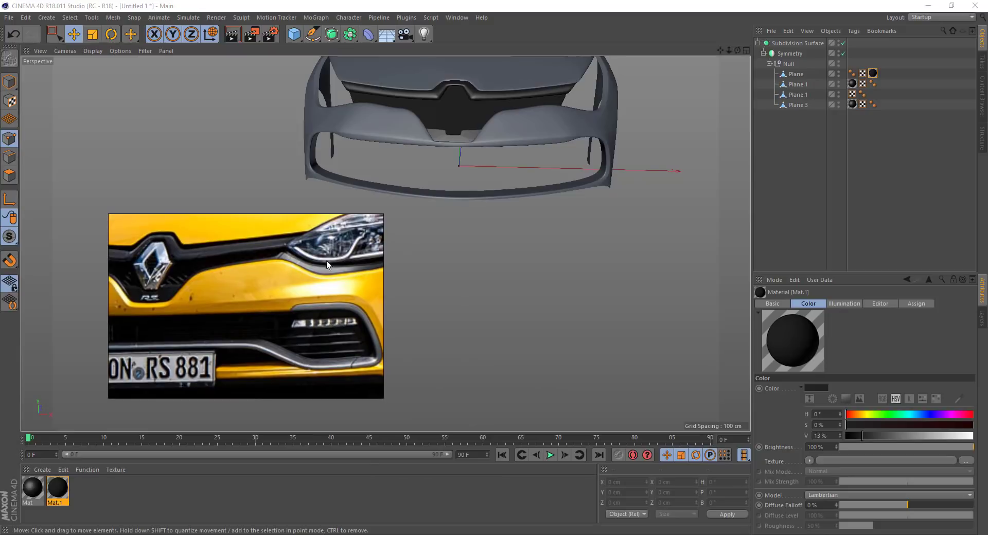
click(796, 74)
scroll(471, 82, up, 3)
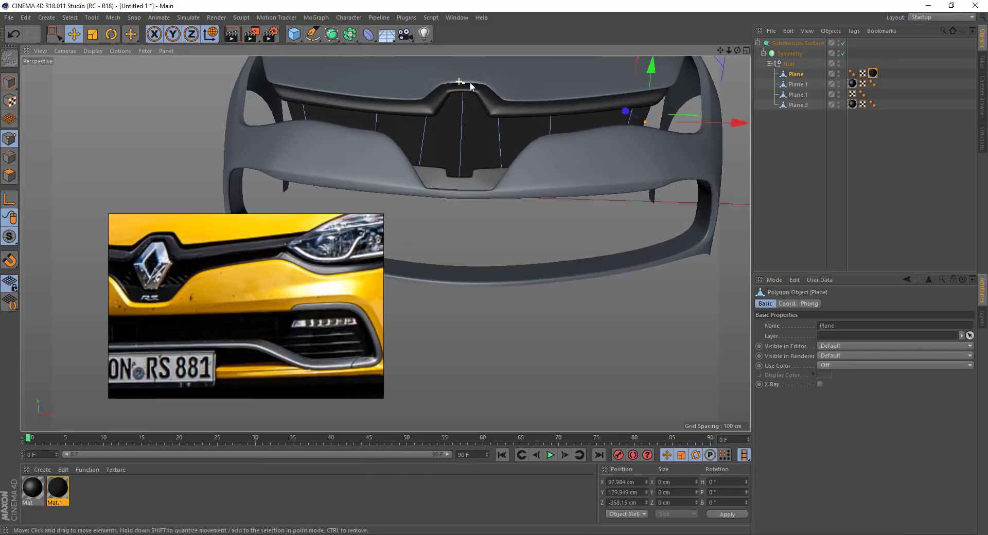
scroll(489, 101, up, 3)
scroll(489, 101, up, 1)
click(796, 85)
- Select the upper grille trim Plane.3 and try a Loop/Path Cut on it
click(797, 105)
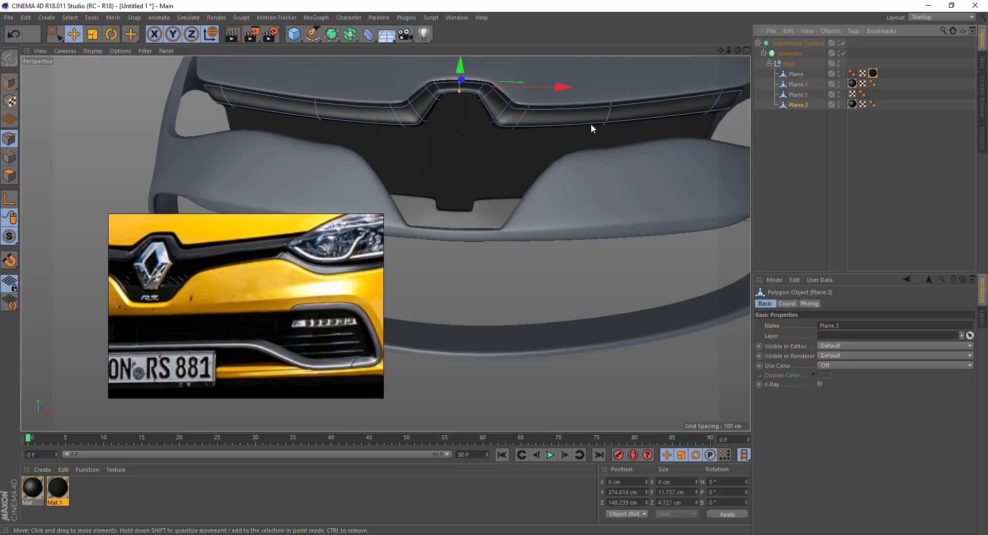
mouse_move(507, 121)
alt+mouse_down()
mouse_move(472, 122)
mouse_move(505, 73)
alt+mouse_up()
right_click(489, 133)
click(529, 269)
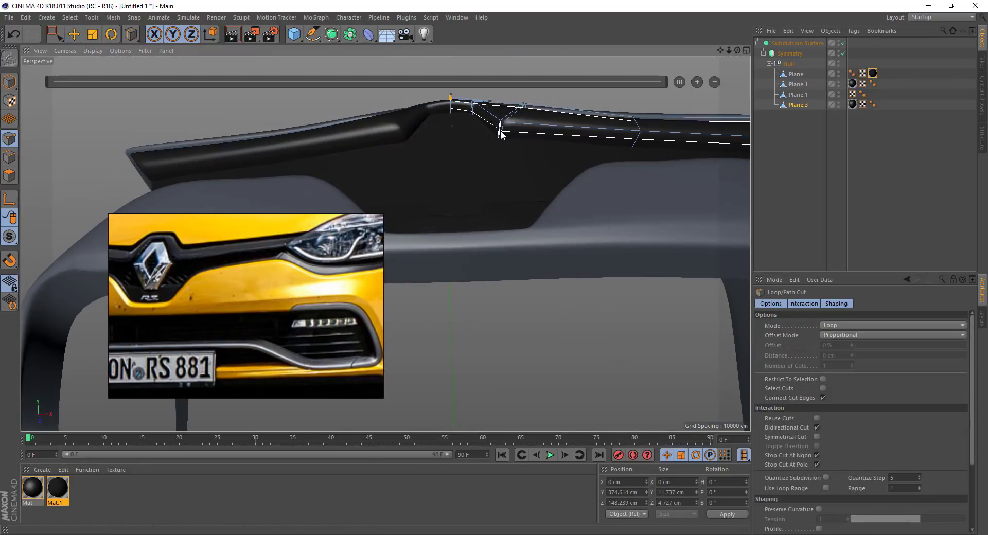
alt+drag(610, 150, 530, 221)
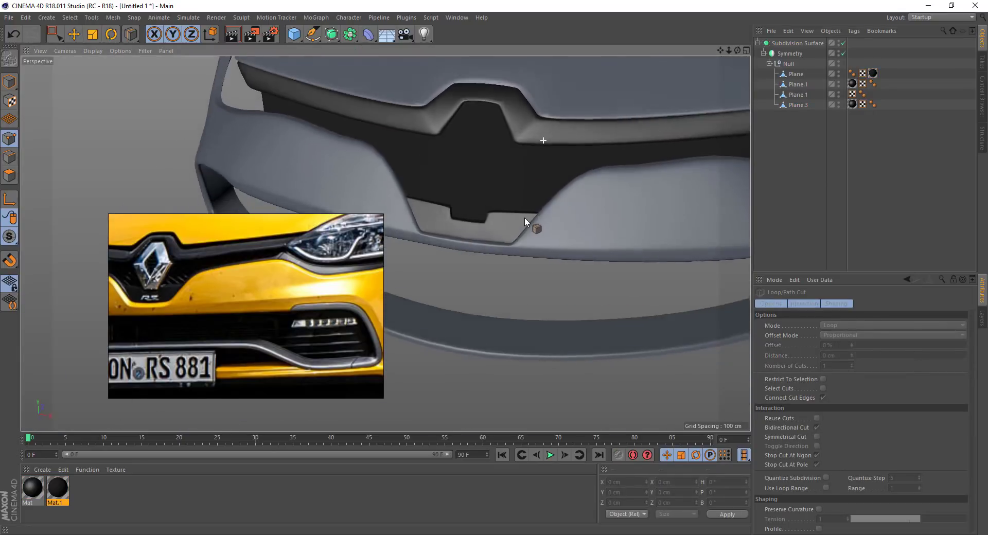
click(798, 105)
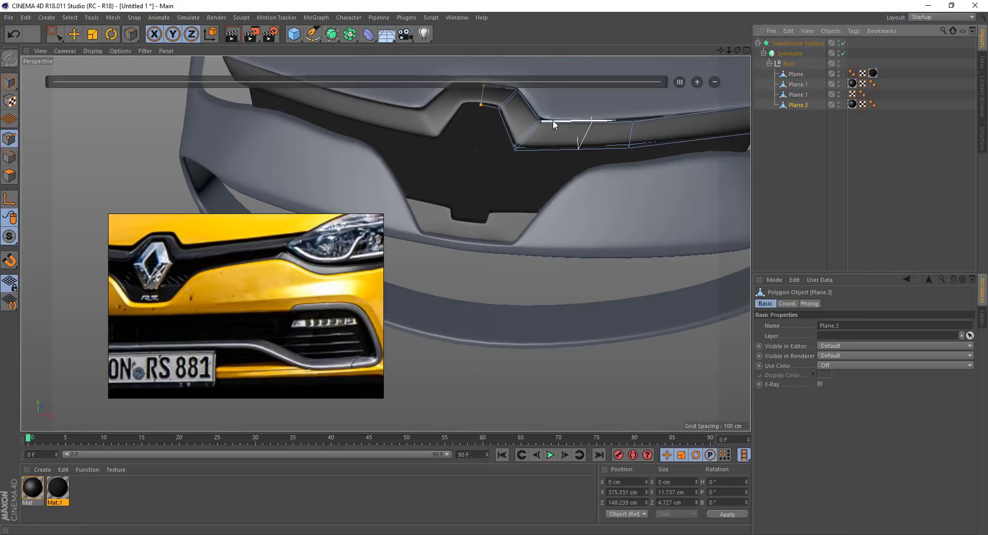
scroll(644, 132, up, 3)
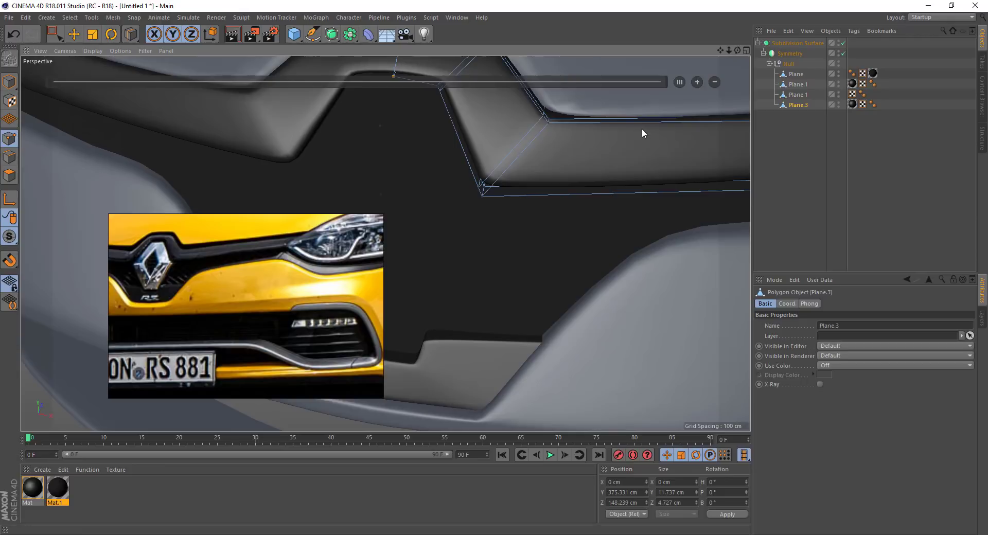
mouse_move(538, 138)
alt+mouse_down()
mouse_move(604, 88)
mouse_move(566, 106)
alt+mouse_up()
- Toggle the Subdivision Surface off and on, then select and adjust neighbouring Plane.3 trim points
key(0)
click(526, 124)
click(843, 42)
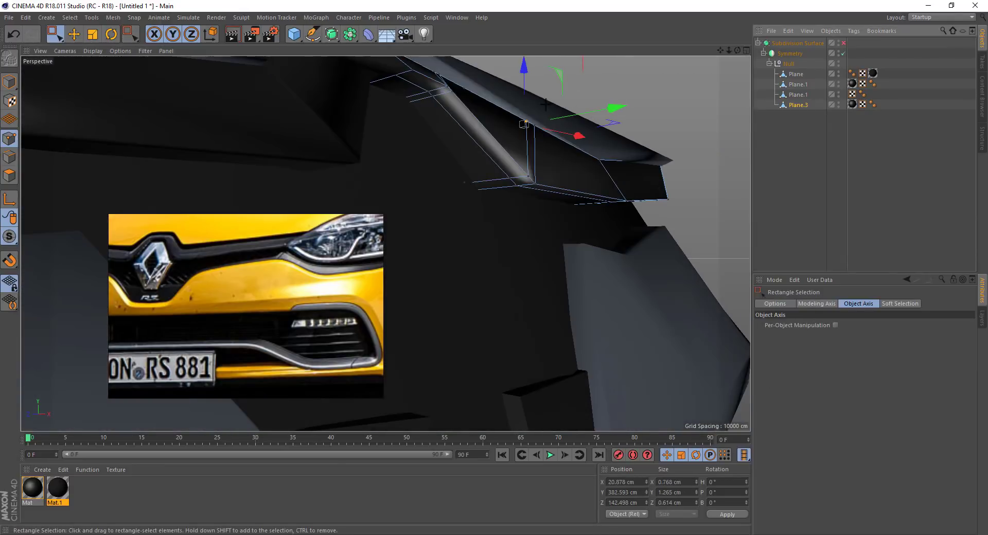
click(843, 43)
mouse_move(496, 118)
alt+mouse_down()
mouse_move(579, 131)
mouse_move(569, 227)
mouse_move(624, 216)
mouse_move(590, 144)
mouse_move(514, 206)
alt+mouse_up()
click(592, 130)
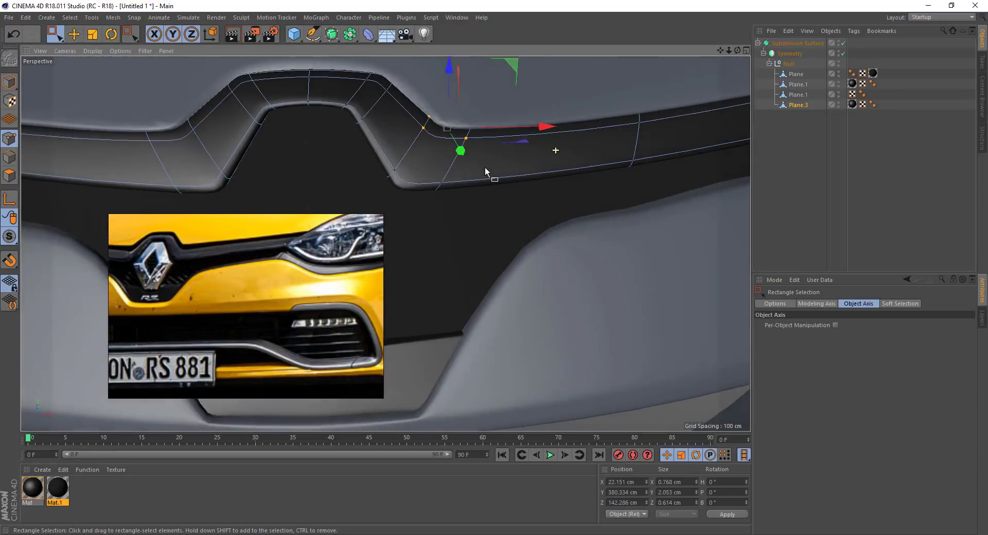
drag(376, 154, 481, 259)
click(778, 186)
mouse_move(514, 180)
alt+mouse_down()
mouse_move(450, 168)
mouse_move(465, 78)
mouse_move(431, 104)
mouse_move(489, 82)
mouse_move(455, 124)
mouse_move(360, 108)
mouse_move(466, 80)
mouse_move(463, 97)
alt+mouse_up()
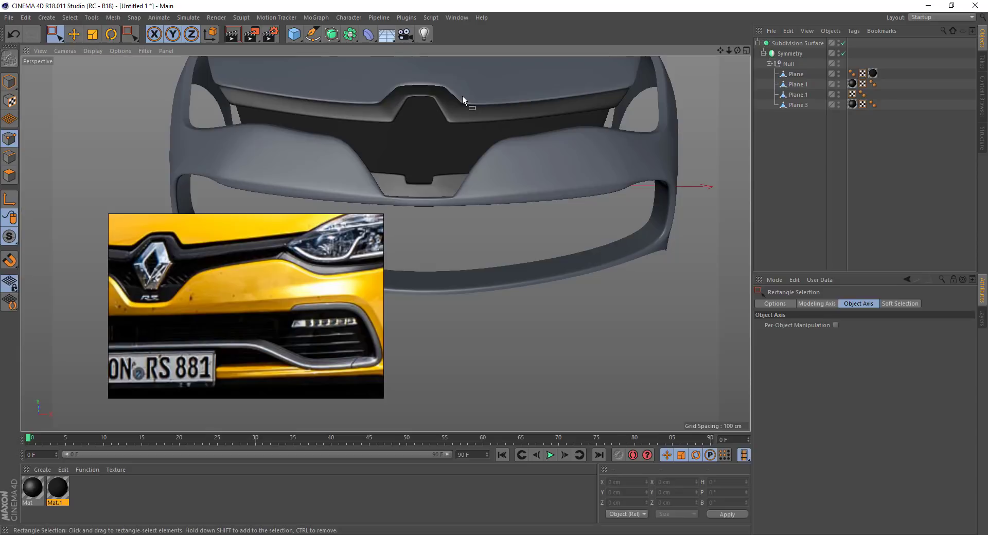
- Frame the front body from the side and render a preview in Render View
scroll(463, 103, down, 3)
scroll(494, 128, down, 2)
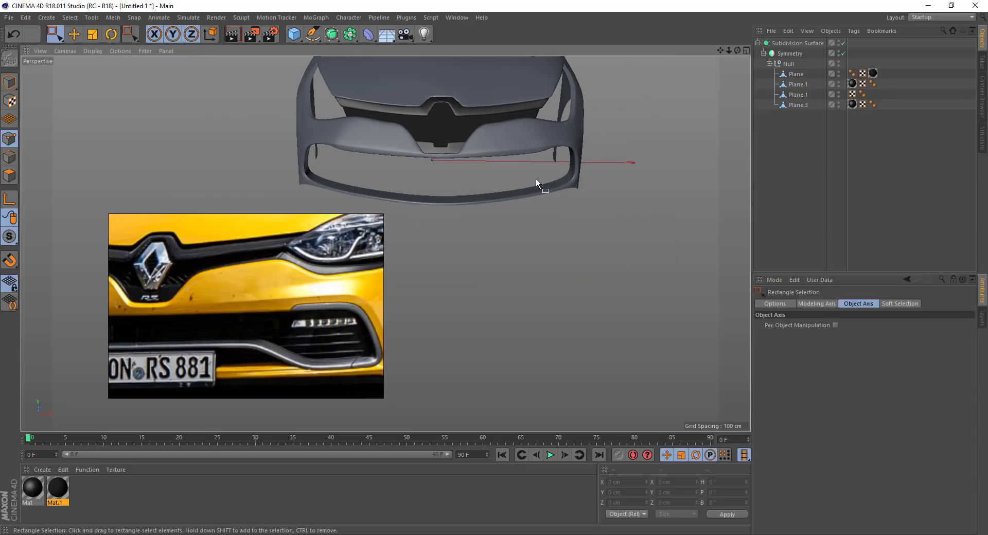
mouse_move(564, 189)
alt+mouse_down()
mouse_move(436, 177)
mouse_move(615, 211)
mouse_move(633, 190)
mouse_move(558, 202)
mouse_move(545, 171)
alt+mouse_up()
scroll(604, 180, up, 5)
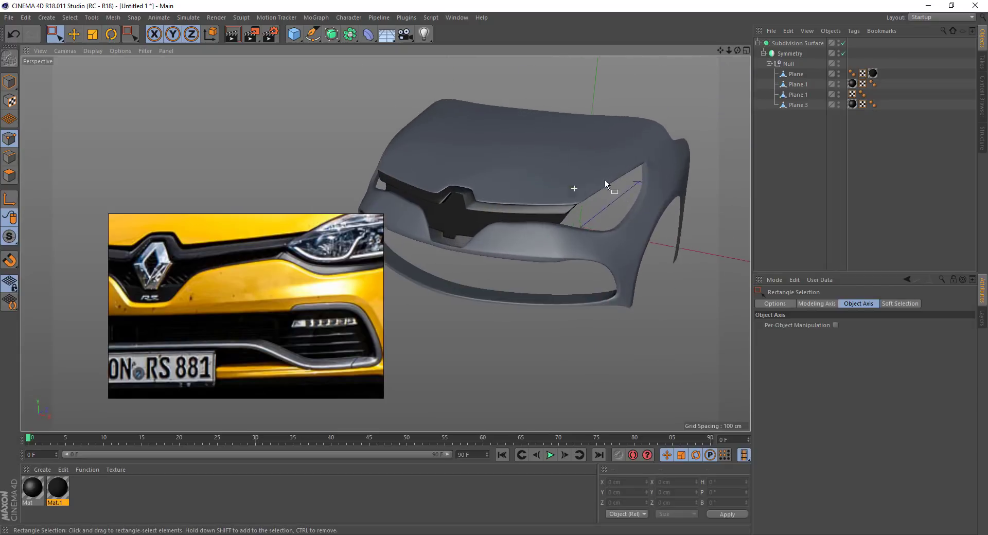
mouse_move(604, 181)
alt+mouse_down()
mouse_move(646, 181)
mouse_move(506, 180)
mouse_move(544, 162)
mouse_move(578, 172)
mouse_move(640, 168)
mouse_move(559, 160)
mouse_move(657, 172)
mouse_move(494, 177)
mouse_move(420, 151)
mouse_move(364, 240)
mouse_move(561, 249)
mouse_move(628, 238)
mouse_move(354, 83)
alt+mouse_up()
click(235, 34)
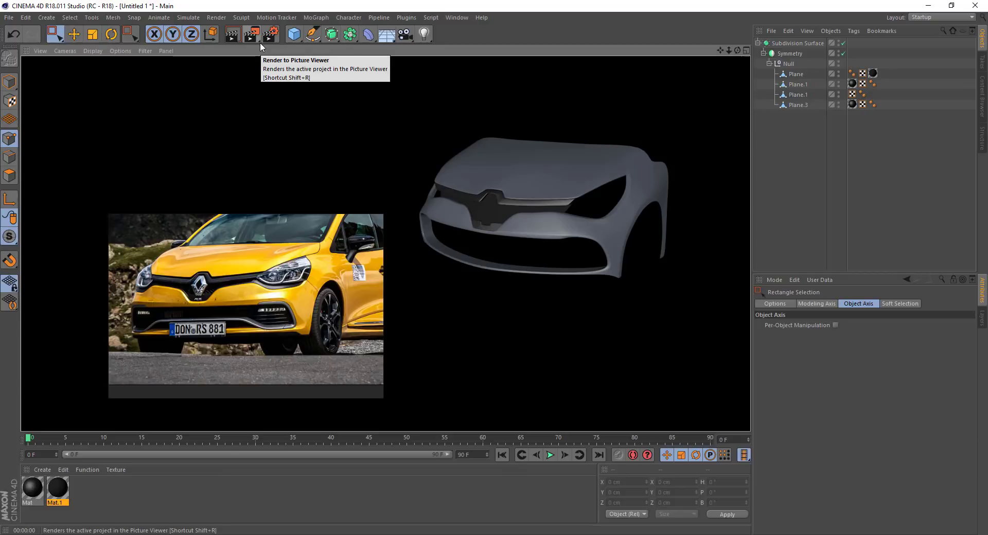
- Select Plane.1, start and cancel a Loop/Path Cut, then show all four viewports
click(797, 86)
click(798, 94)
alt+drag(628, 154, 624, 192)
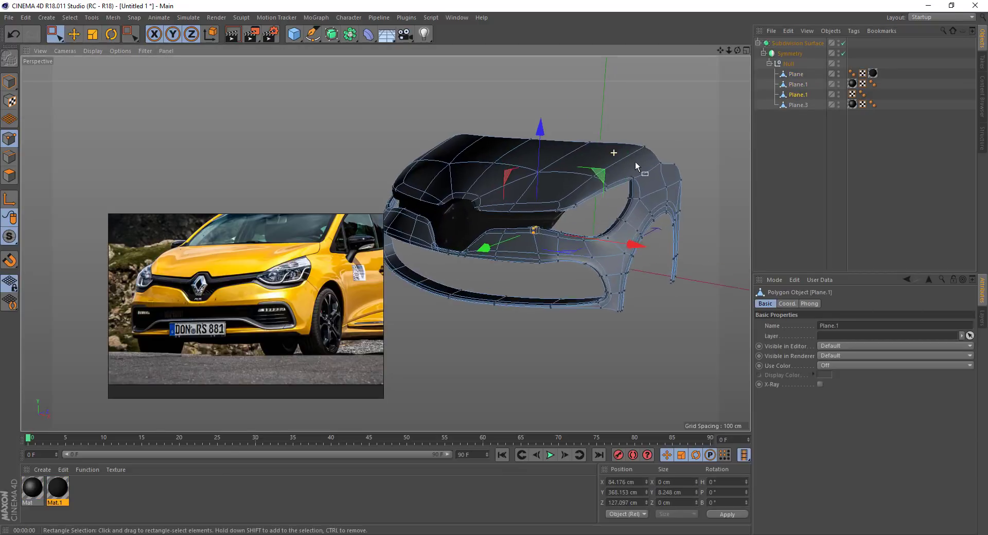
key(k)
key(l)
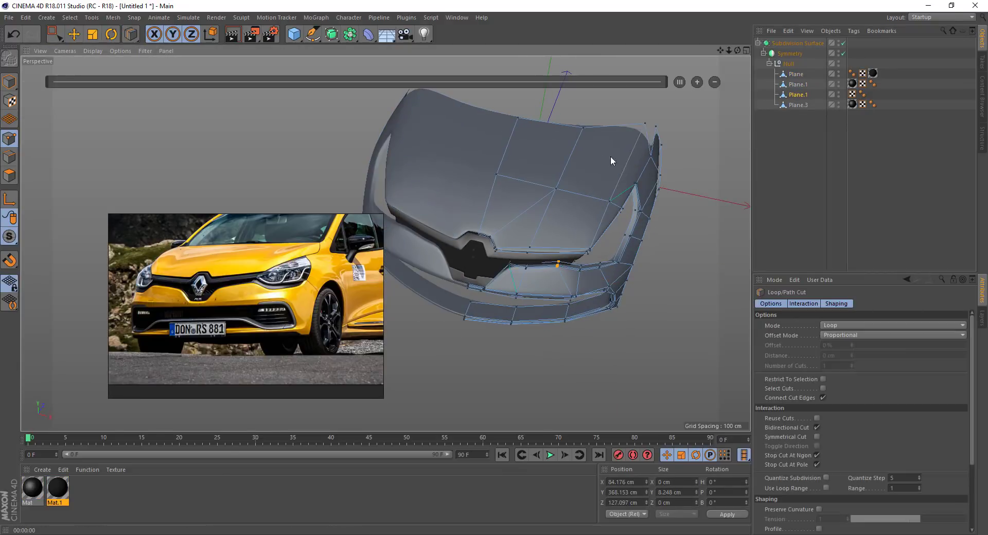
click(768, 190)
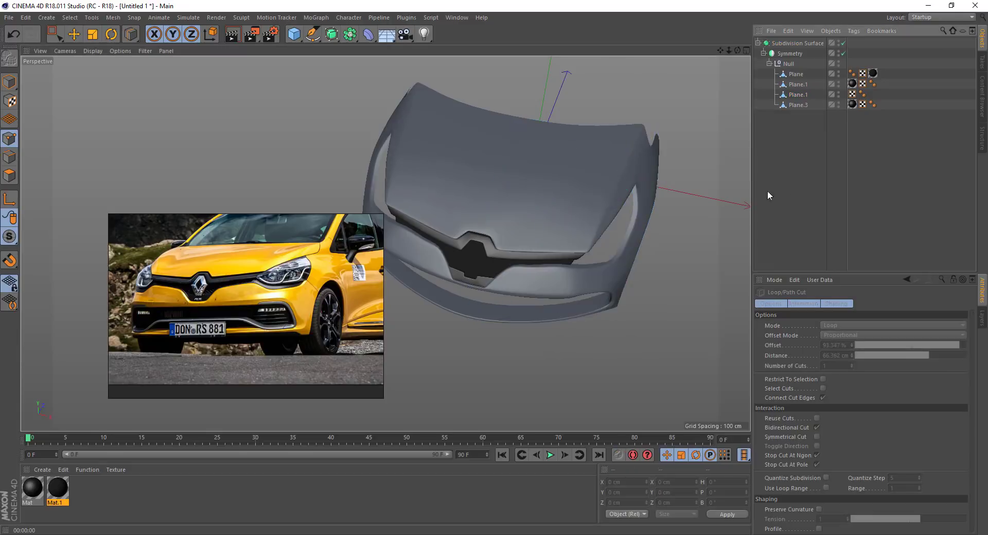
mouse_move(669, 175)
alt+mouse_down()
mouse_move(610, 163)
mouse_move(566, 211)
mouse_move(613, 193)
mouse_move(540, 166)
mouse_move(571, 196)
mouse_move(651, 84)
alt+mouse_up()
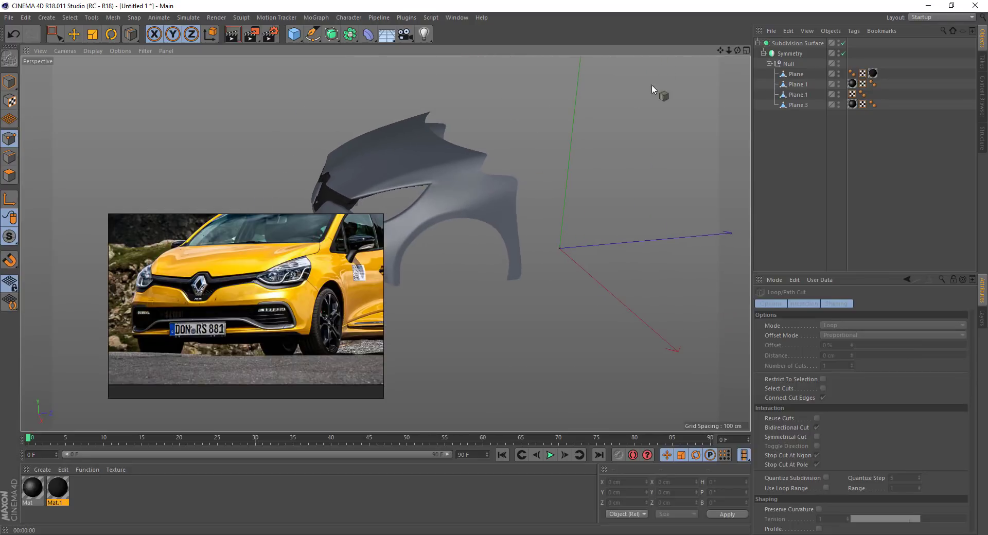
click(747, 50)
- In the Right view, move a front fender point of Plane onto the blueprint line
key(F3)
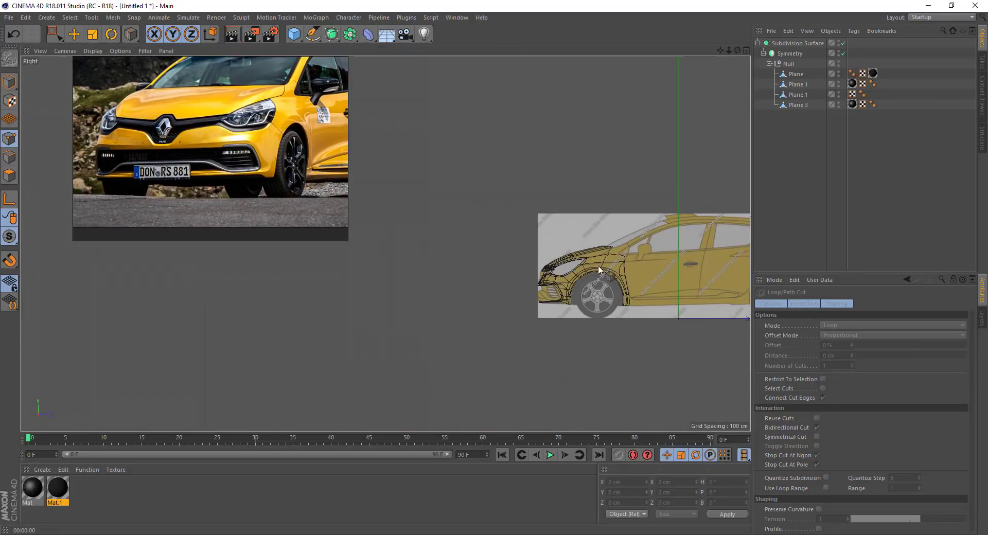
alt+middle_drag(598, 269, 506, 262)
key(e)
click(9, 157)
click(796, 74)
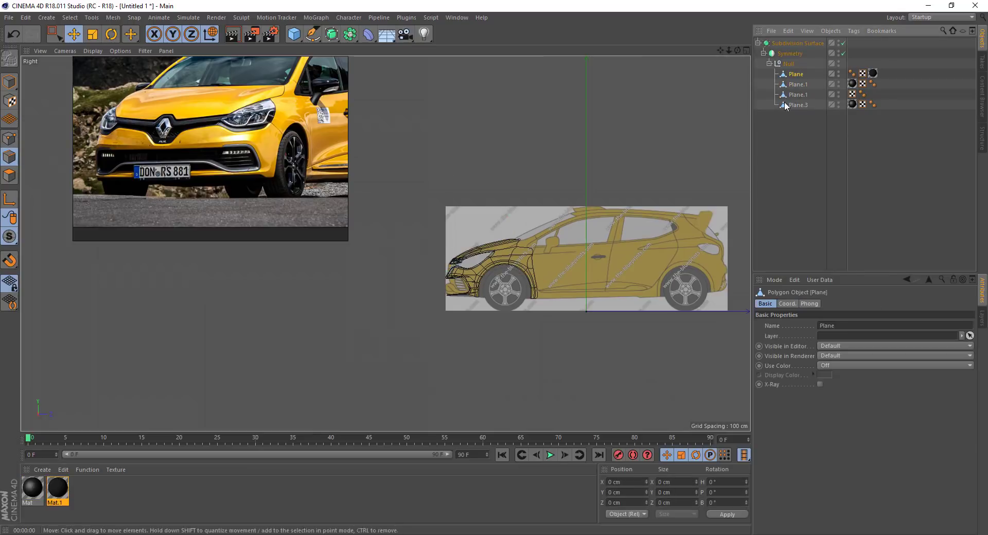
scroll(545, 233, up, 5)
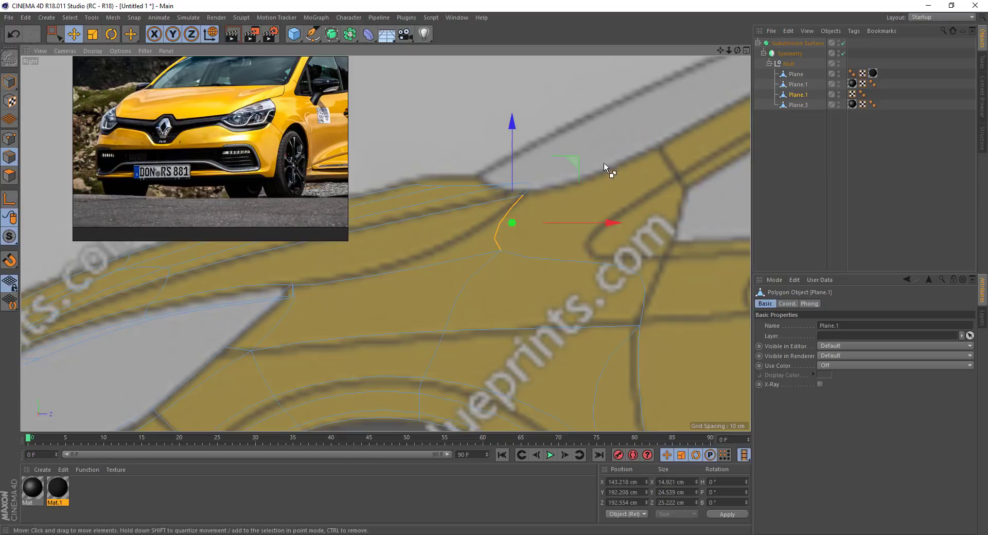
mouse_move(604, 163)
mouse_down()
mouse_move(615, 164)
mouse_move(569, 180)
mouse_move(736, 75)
mouse_up()
key(F1)
middle_click(360, 216)
- Adjust a point to match both the side and front blueprints
click(7, 133)
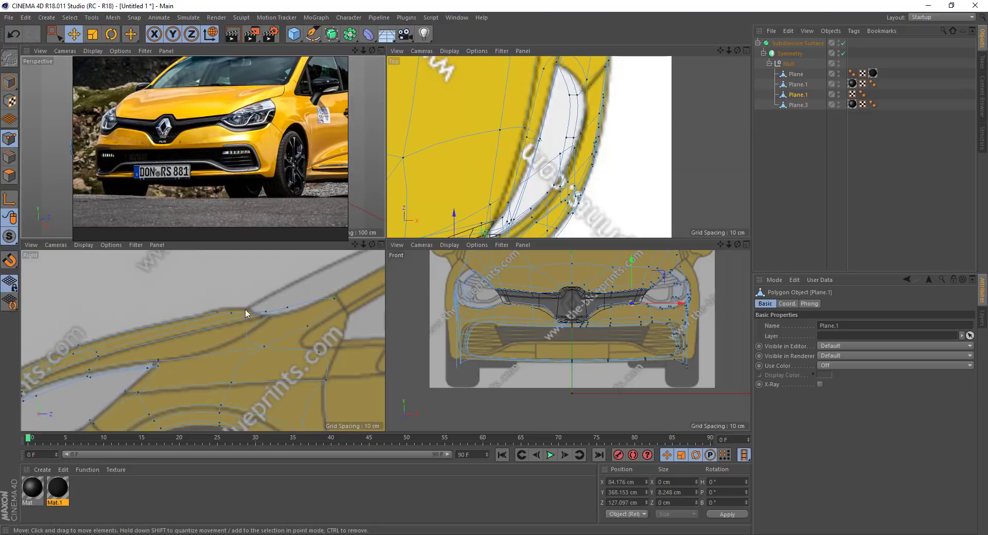
drag(343, 313, 333, 316)
scroll(613, 296, up, 5)
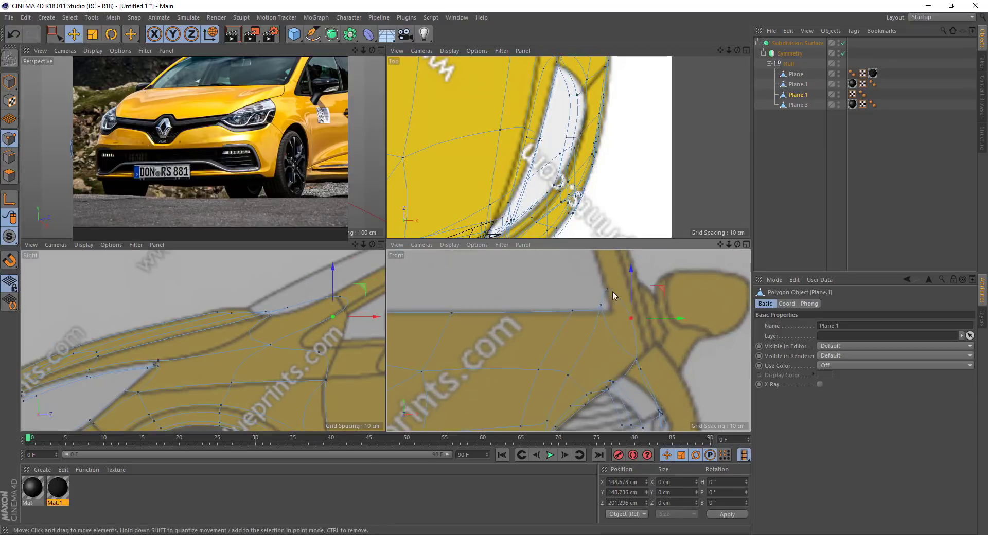
drag(682, 288, 680, 289)
scroll(522, 153, up, 2)
scroll(523, 153, up, 2)
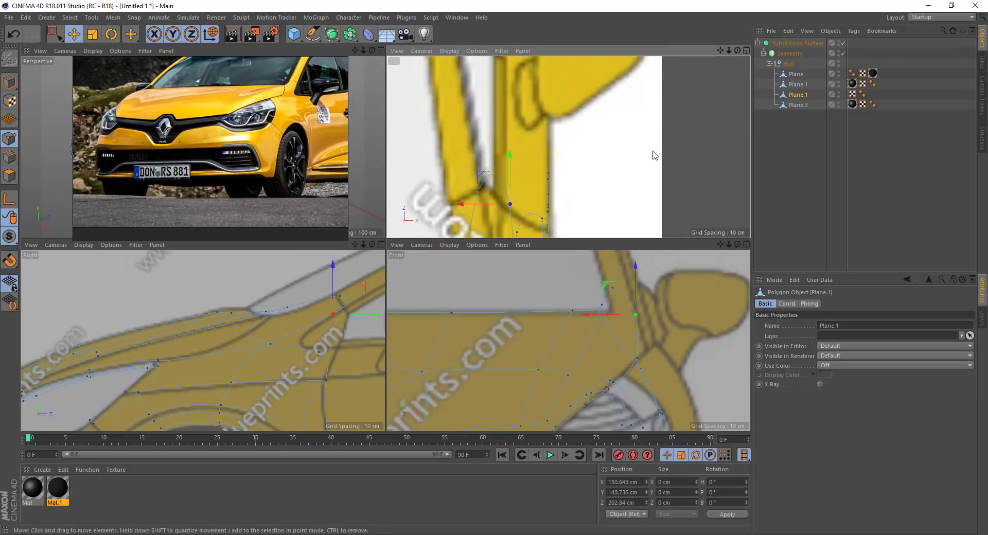
scroll(523, 154, up, 2)
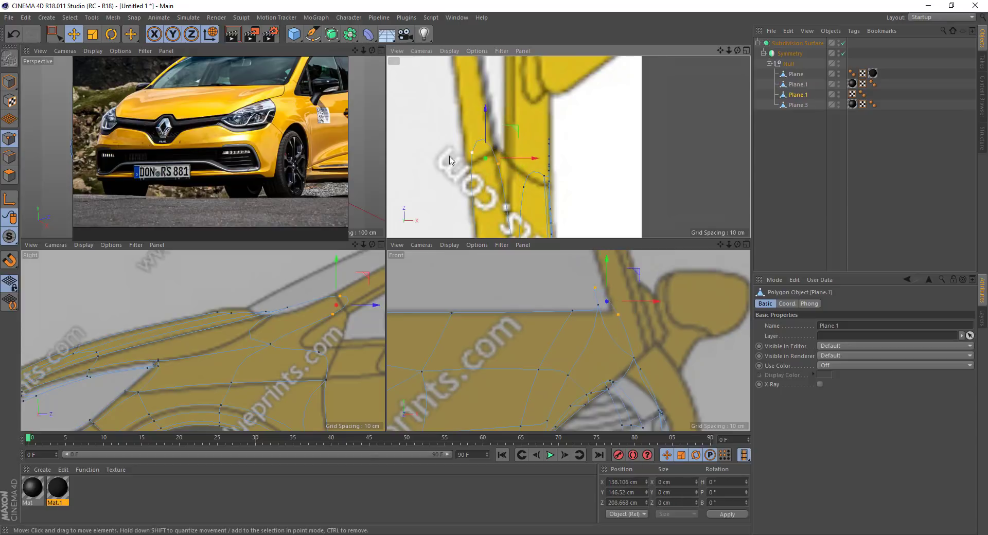
- Move roof-strip points along the windscreen pillar and onto the roof rail in side view
click(8, 159)
click(324, 296)
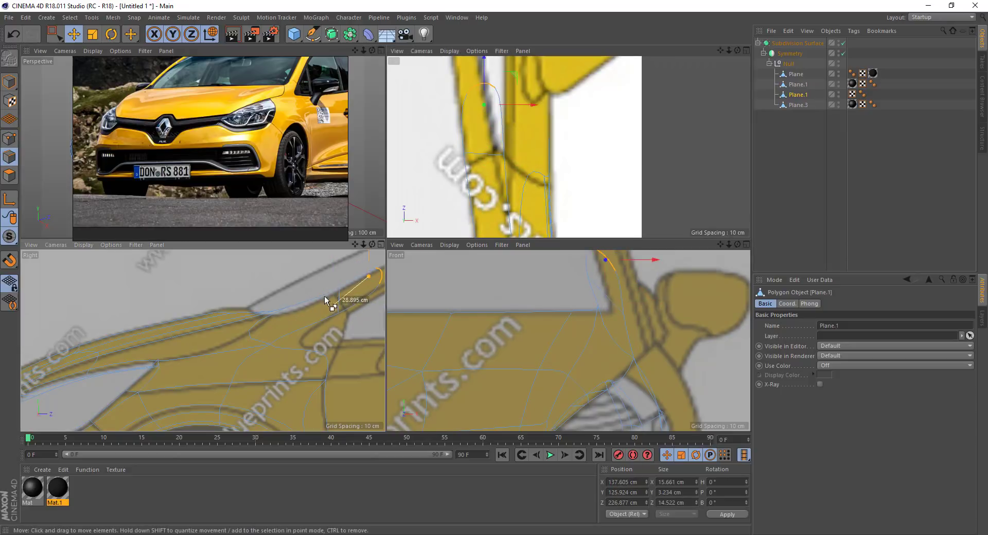
alt+middle_drag(324, 295, 347, 282)
drag(309, 296, 341, 326)
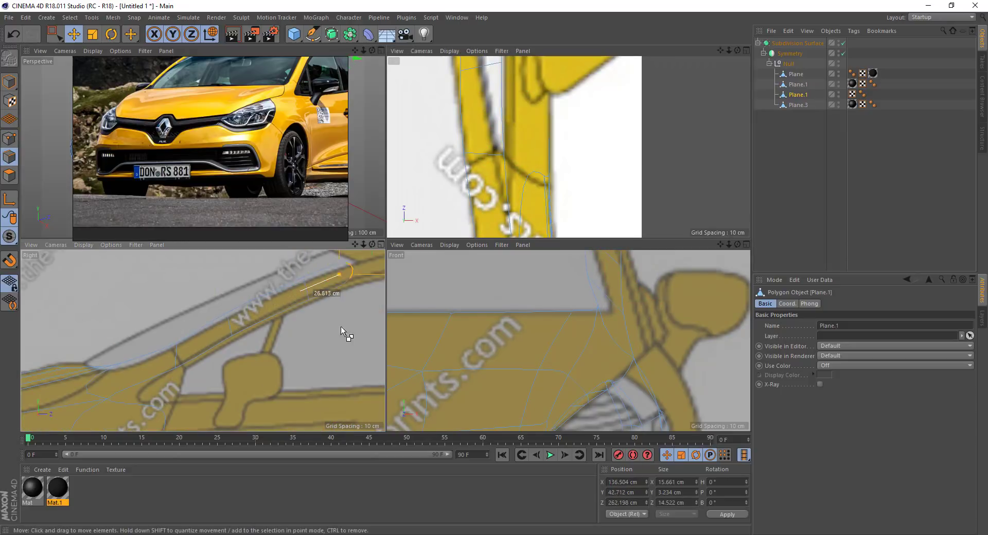
alt+middle_drag(352, 327, 270, 341)
drag(270, 342, 312, 339)
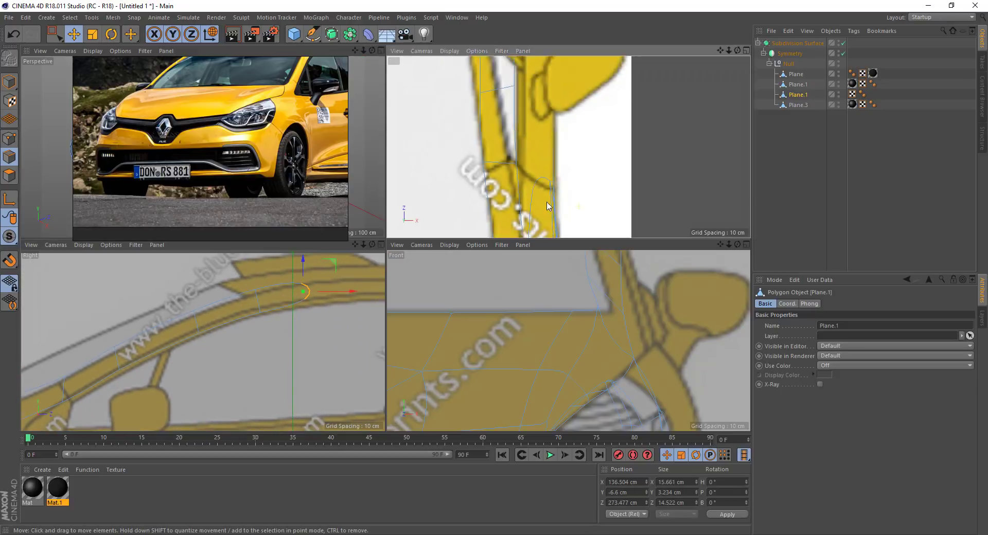
scroll(447, 148, down, 2)
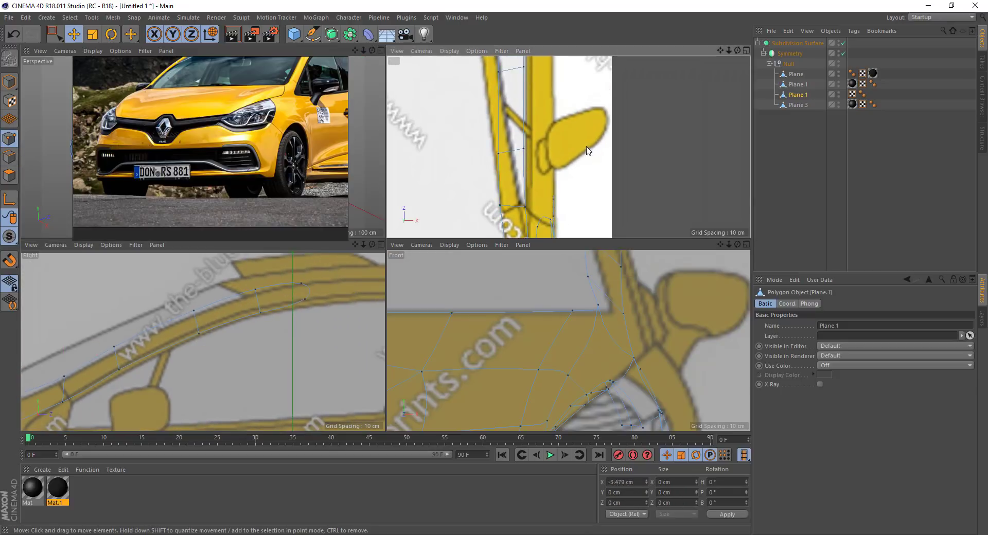
- In the Top view, shift roof-strip points sideways onto the pillar and roof lines
click(532, 156)
drag(523, 151, 535, 153)
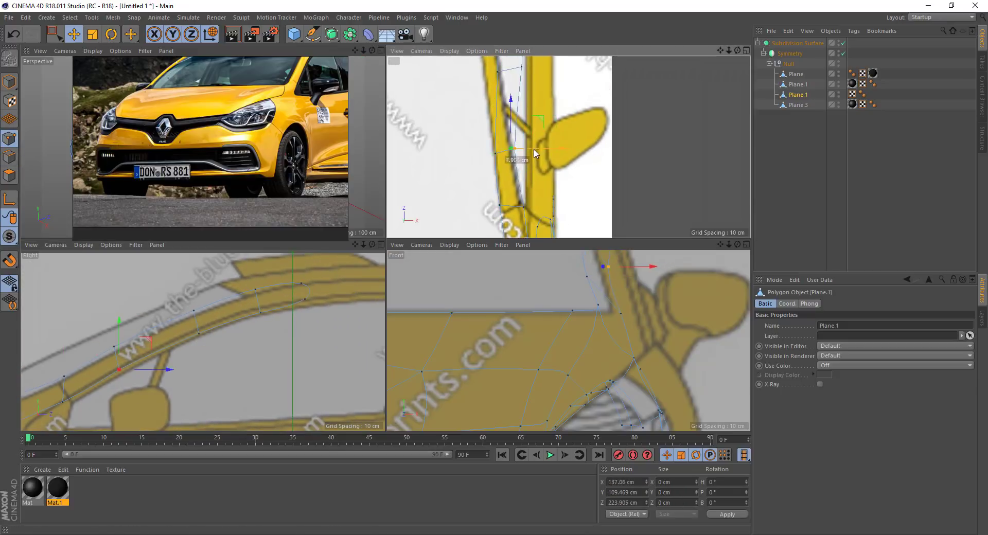
click(520, 205)
scroll(504, 208, down, 3)
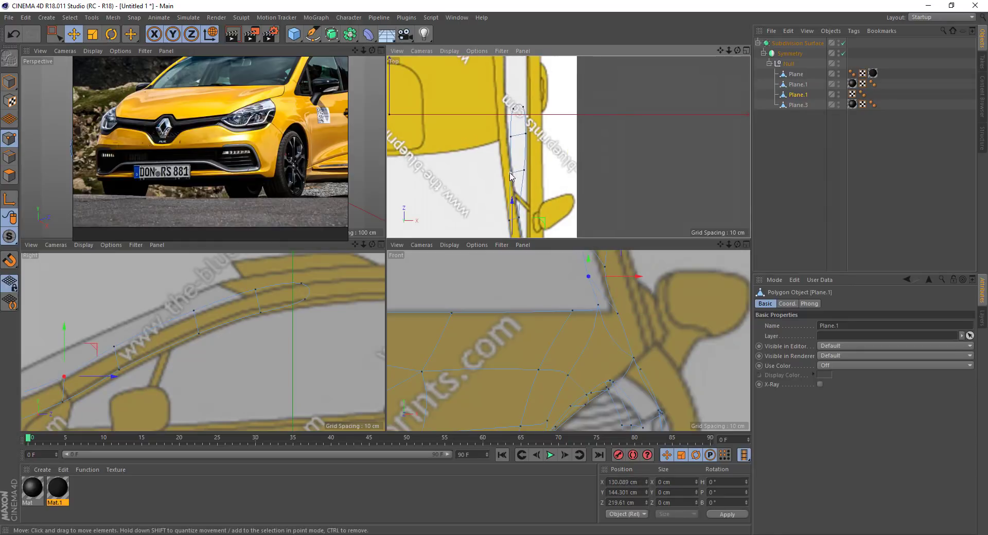
drag(514, 175, 536, 176)
click(510, 137)
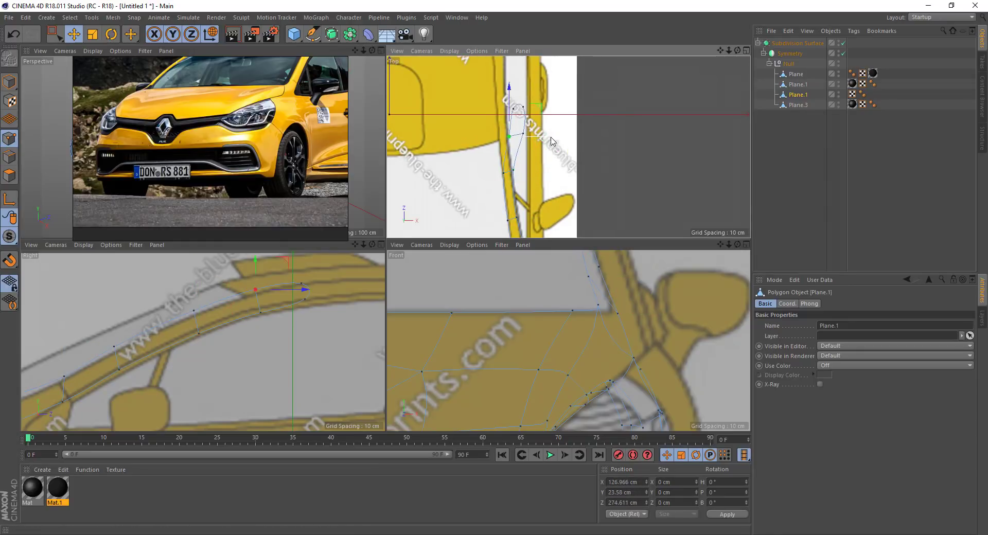
drag(538, 140, 535, 149)
click(499, 108)
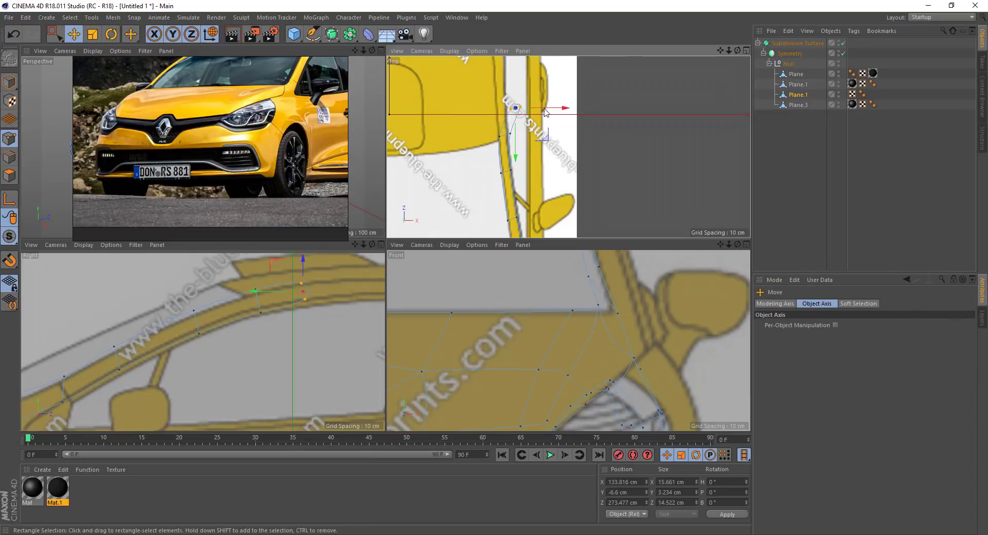
drag(530, 108, 538, 111)
- Box-select and nudge points near the pillar, undoing a stray move on the roof rail
key(0)
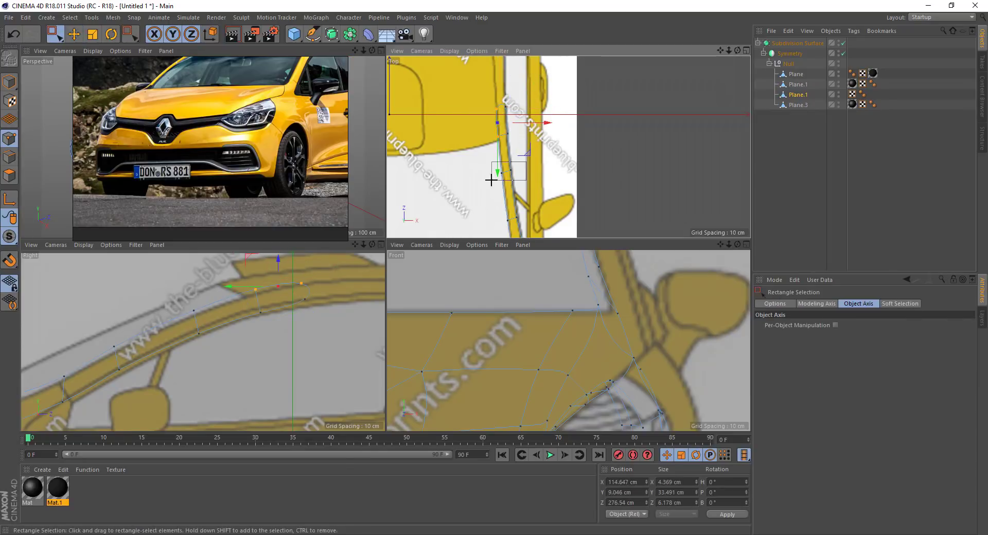
drag(491, 179, 491, 180)
drag(535, 172, 542, 174)
alt+middle_drag(530, 227, 492, 164)
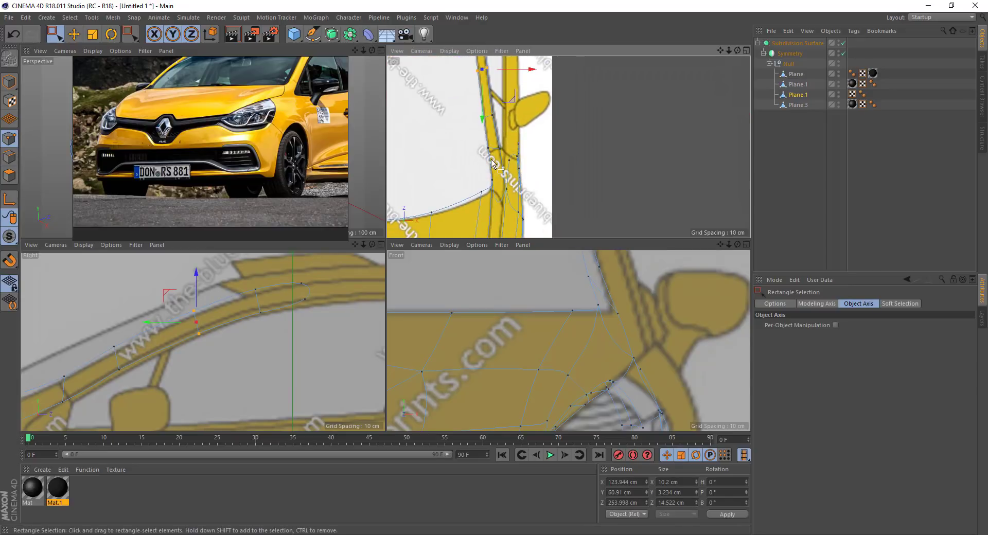
alt+middle_drag(182, 331, 199, 289)
click(146, 312)
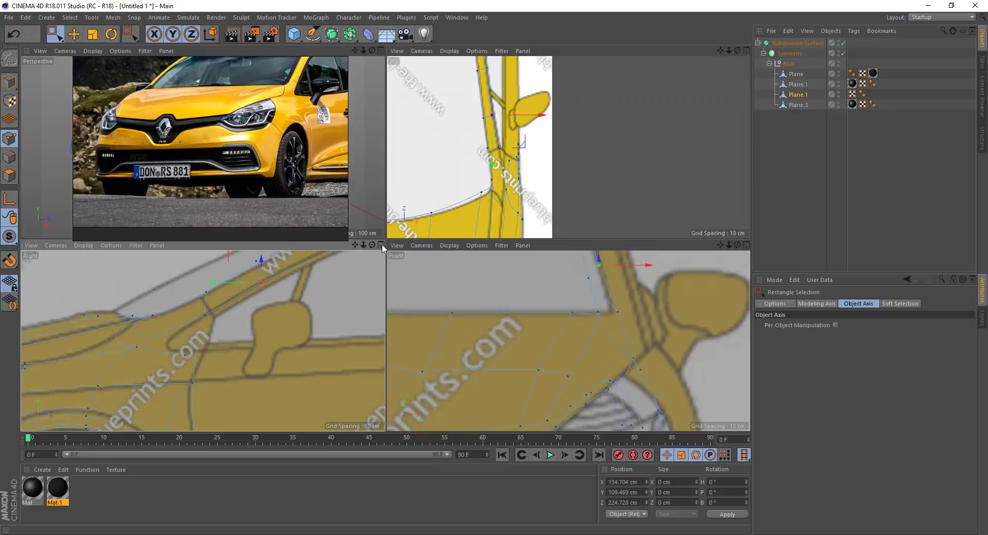
middle_click(260, 276)
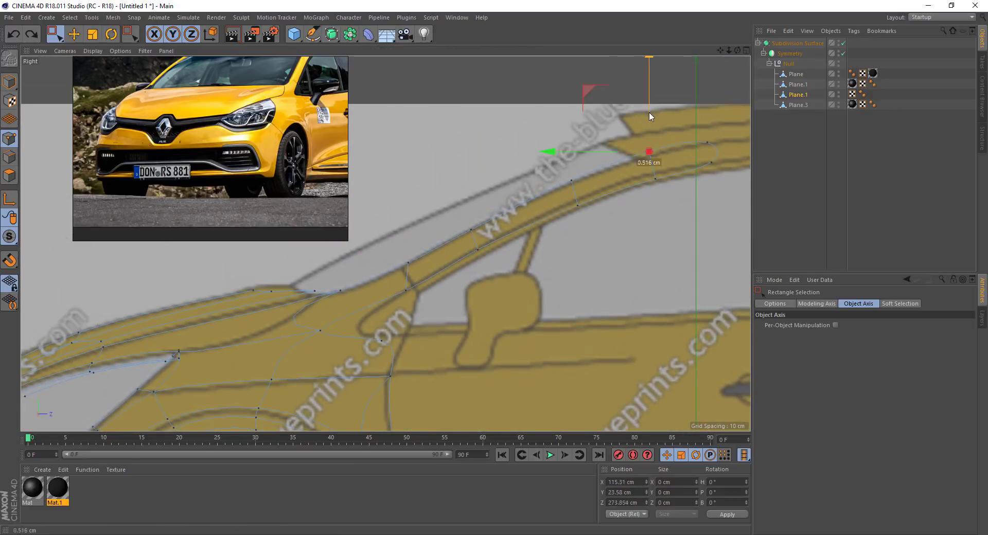
key(ctrl+z)
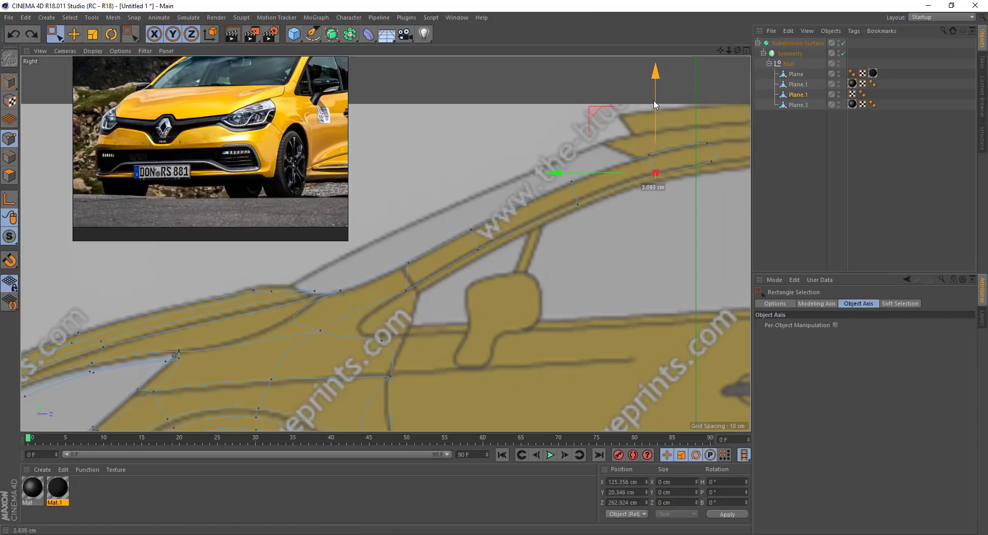
click(577, 203)
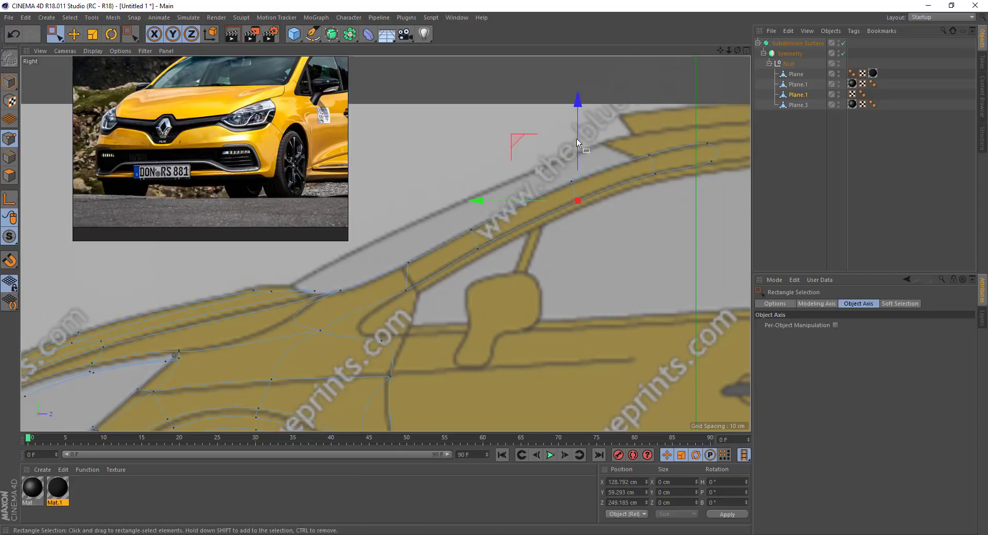
- Place the roof strip's end point at Position X 0 cm and raise it to the roof line
key(e)
key(F2)
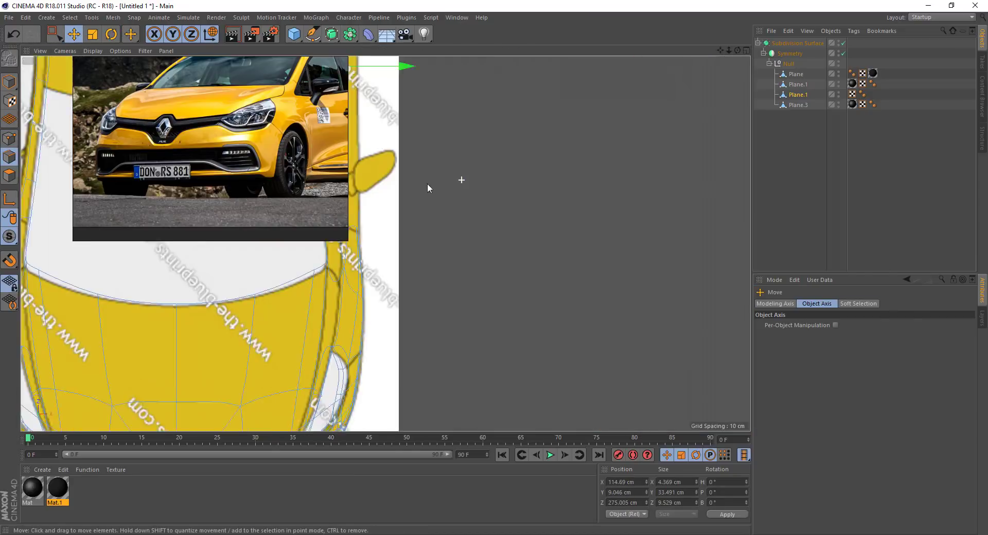
scroll(427, 183, up, 3)
alt+middle_drag(521, 88, 530, 162)
drag(530, 162, 662, 101)
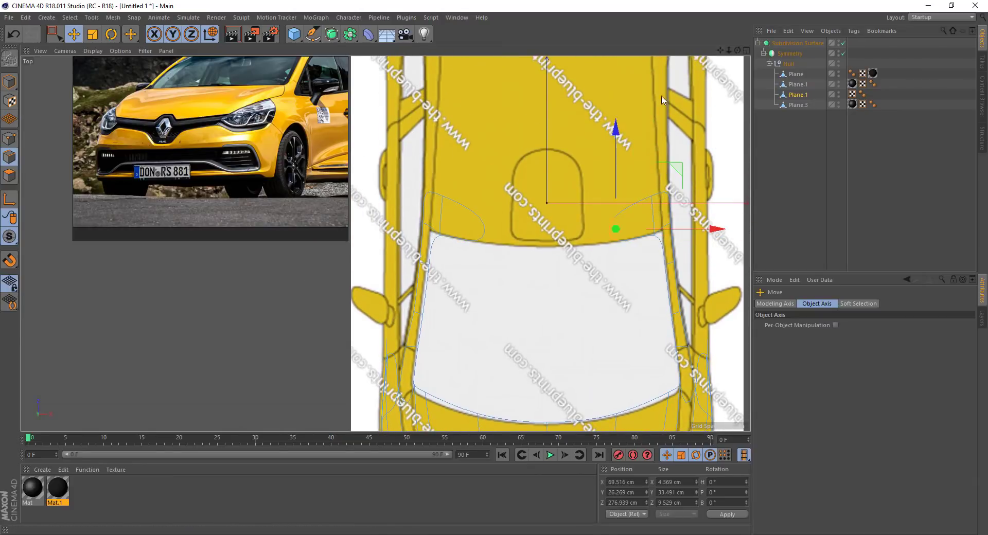
click(664, 482)
text(0)
key(Return)
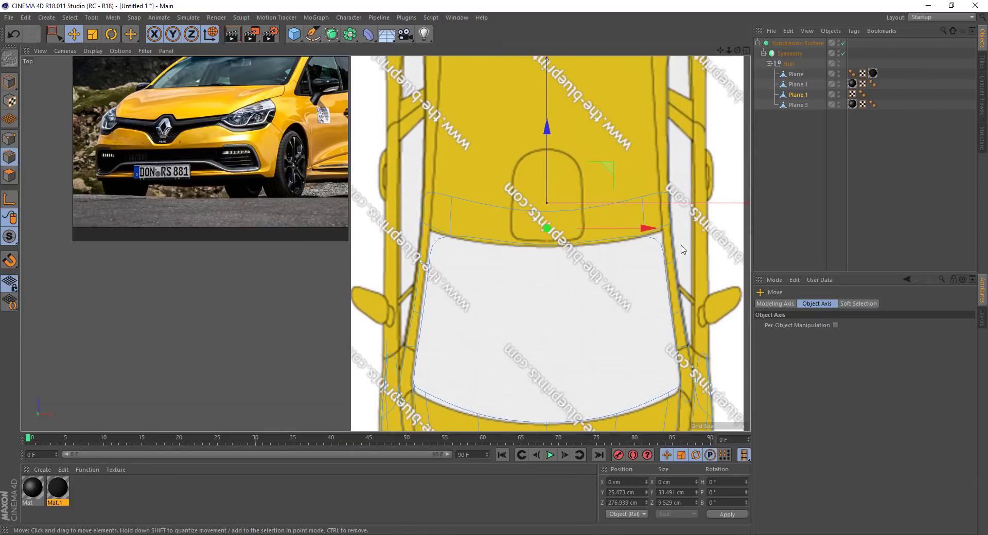
middle_click(366, 236)
middle_click(385, 245)
drag(559, 175, 551, 161)
- Cut a new edge loop across the roof strip and move the new edge outward
key(k)
key(l)
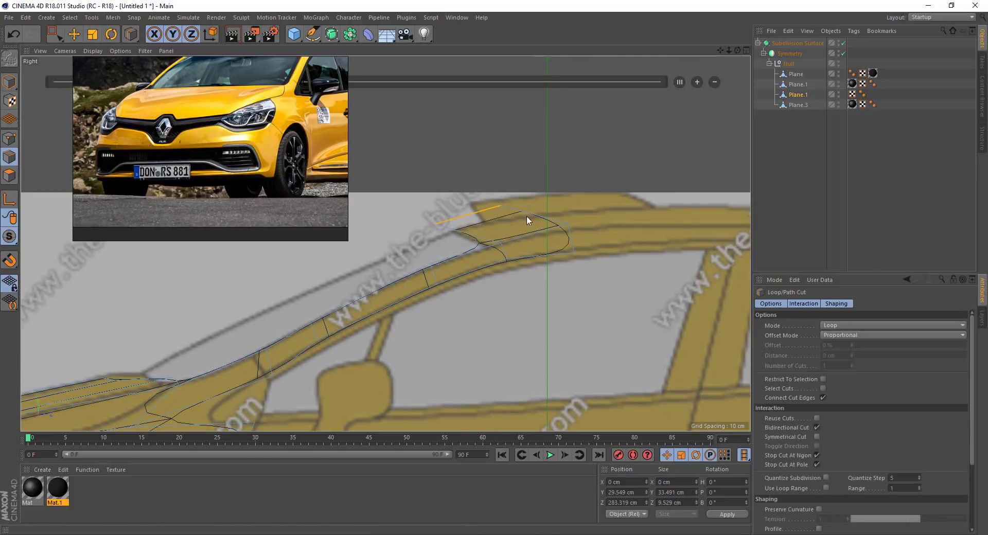
click(532, 217)
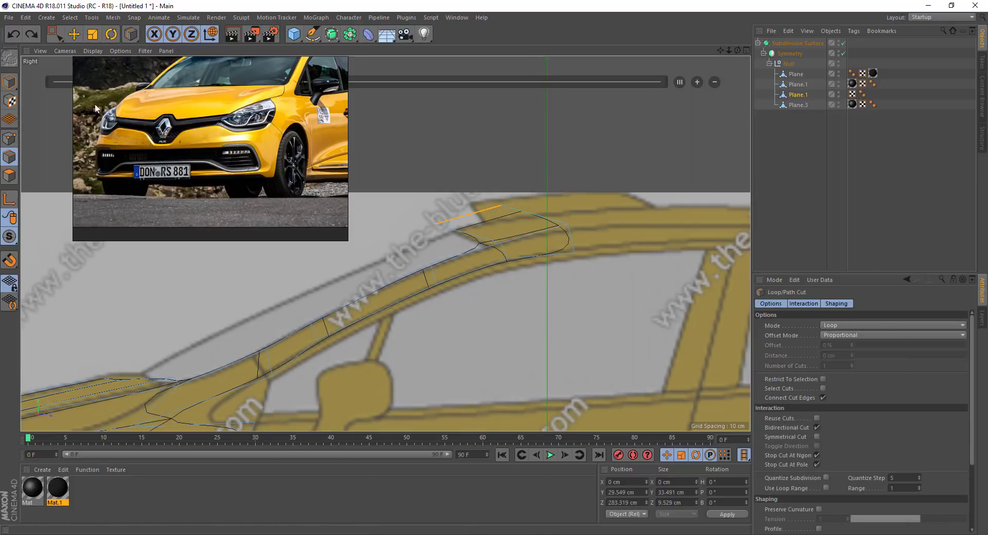
key(e)
middle_click(739, 77)
scroll(567, 340, down, 3)
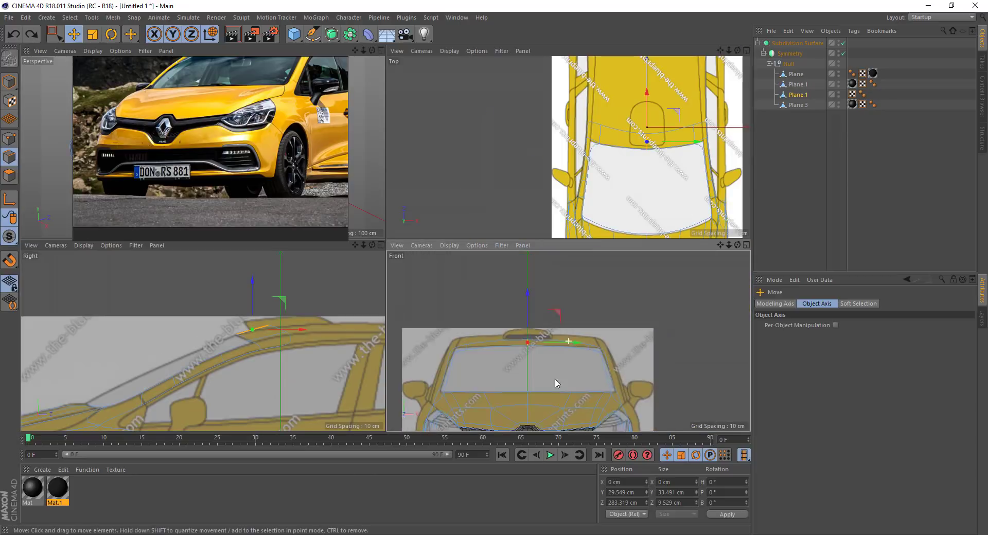
scroll(698, 297, up, 3)
click(672, 327)
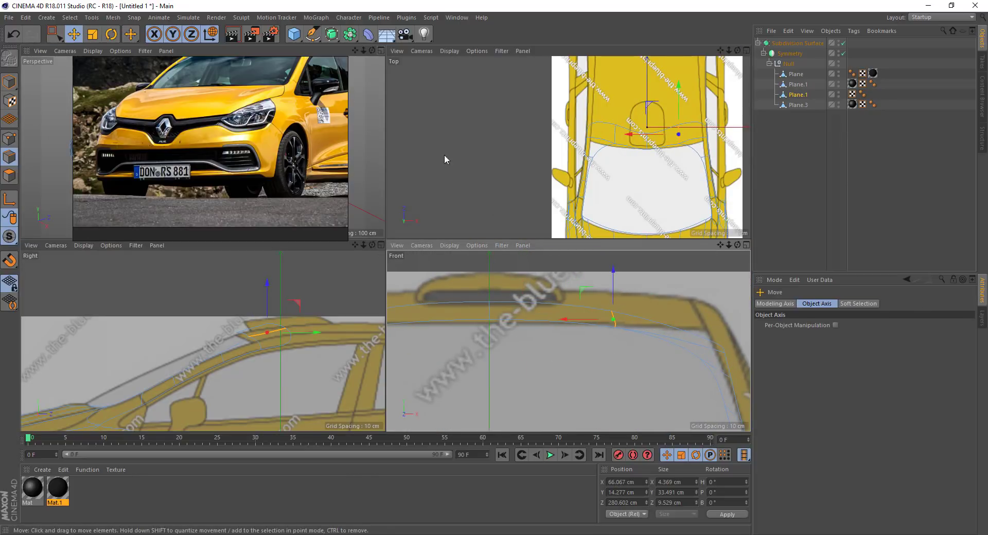
drag(444, 154, 478, 157)
- Add another loop cut across the roof frame from the modelling commands menu
right_click(664, 193)
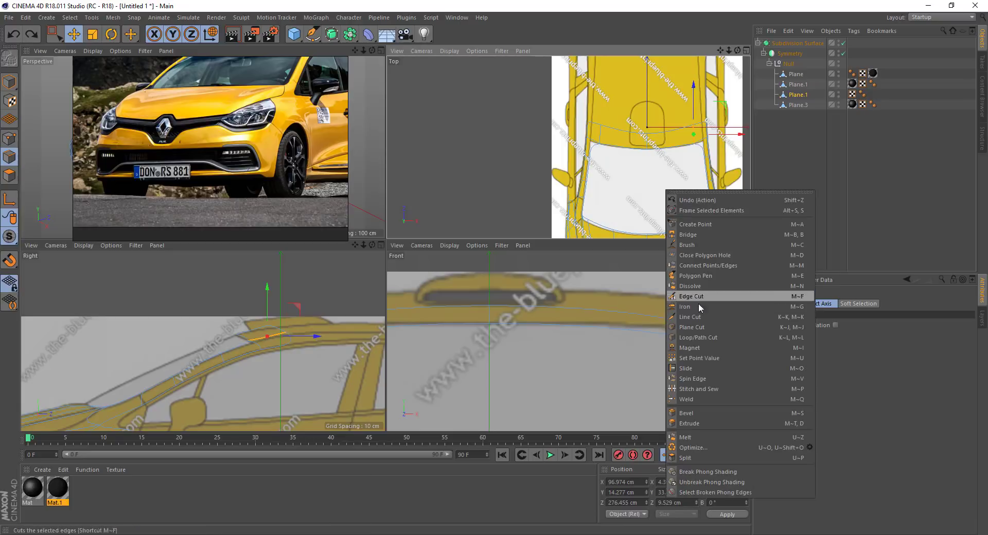
click(712, 338)
click(100, 78)
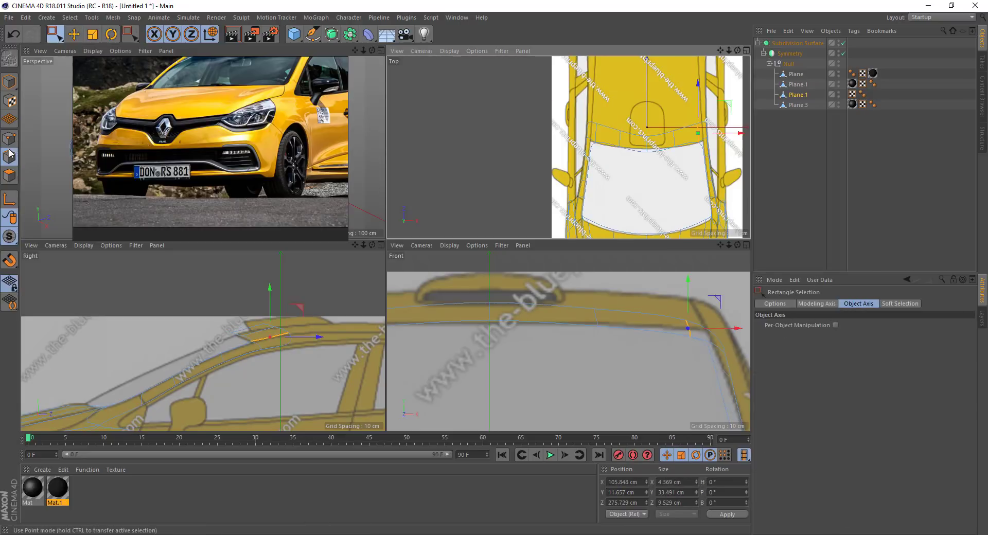
scroll(655, 125, up, 3)
middle_drag(643, 203, 525, 184)
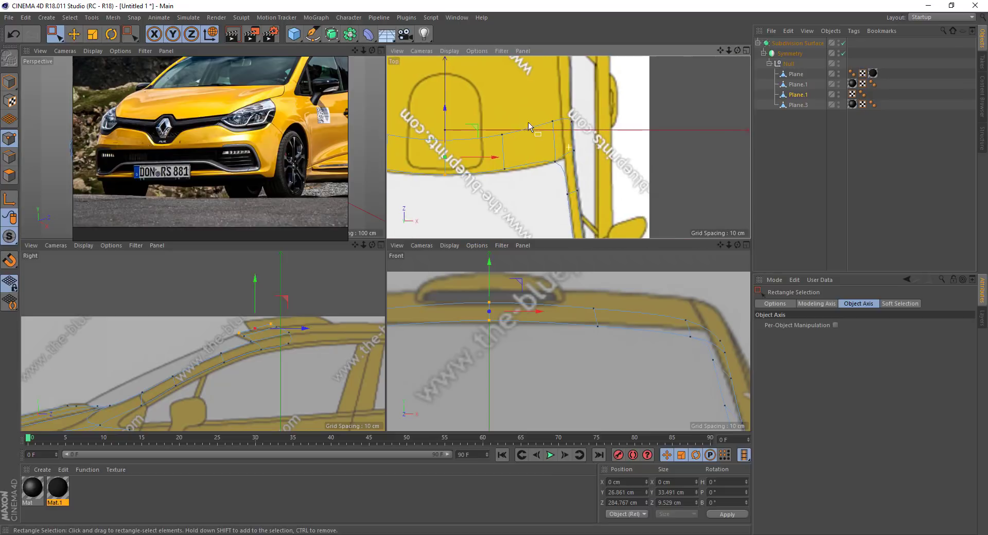
key(space)
- Shift the selected edge points sideways and cut a new loop at 91.491% near the roof strip's end
key(e)
drag(504, 193, 512, 204)
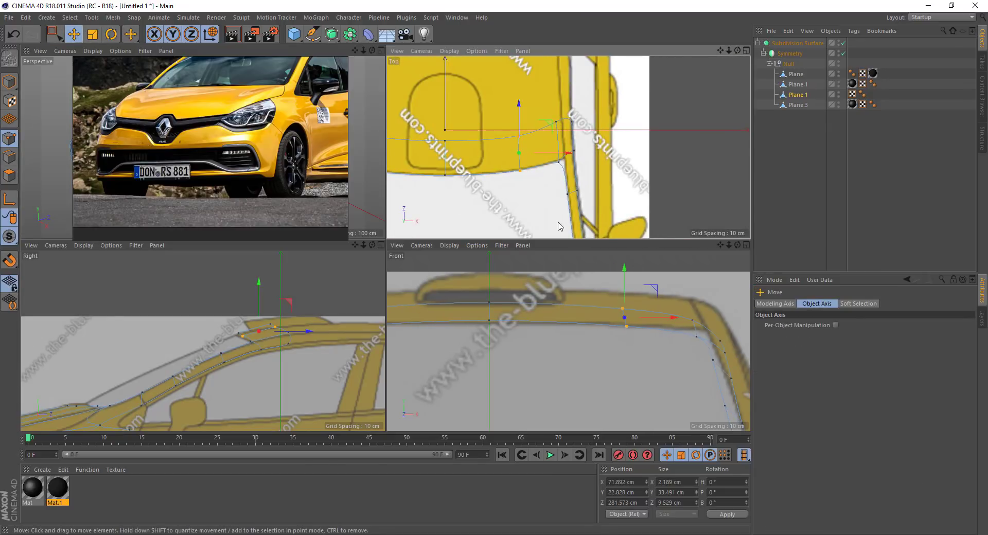
key(space)
click(555, 165)
click(564, 164)
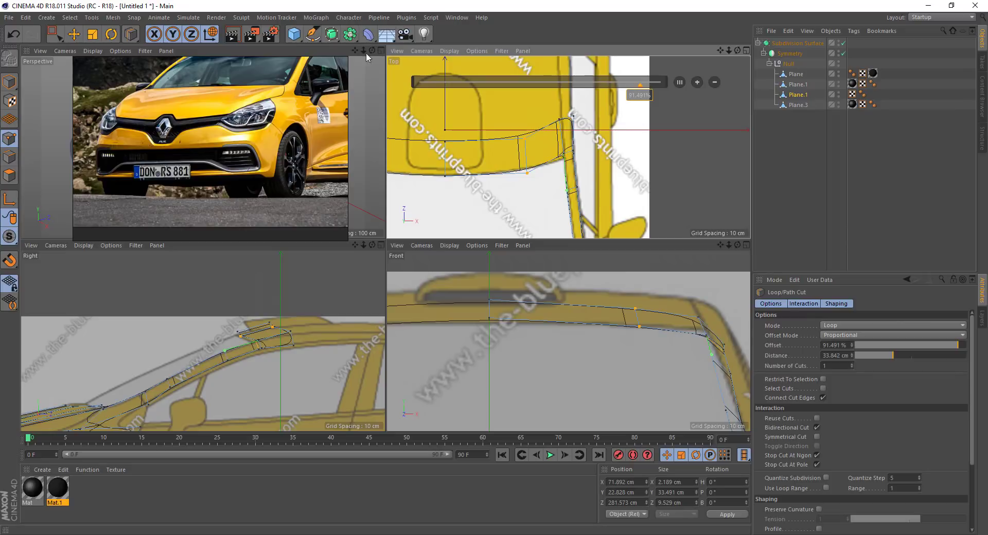
click(381, 51)
mouse_move(579, 279)
alt+mouse_down()
mouse_move(384, 304)
mouse_move(354, 282)
alt+mouse_up()
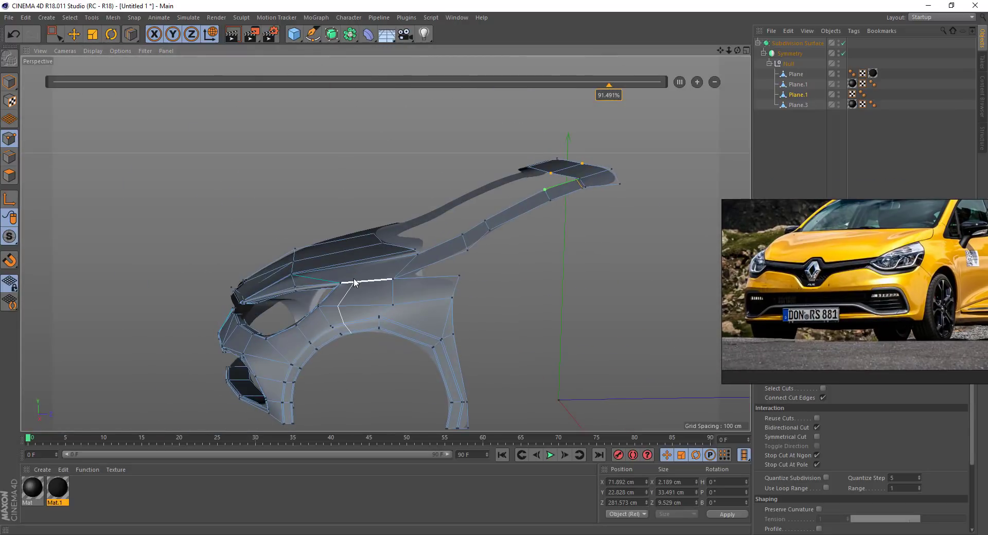
click(748, 49)
middle_click(375, 246)
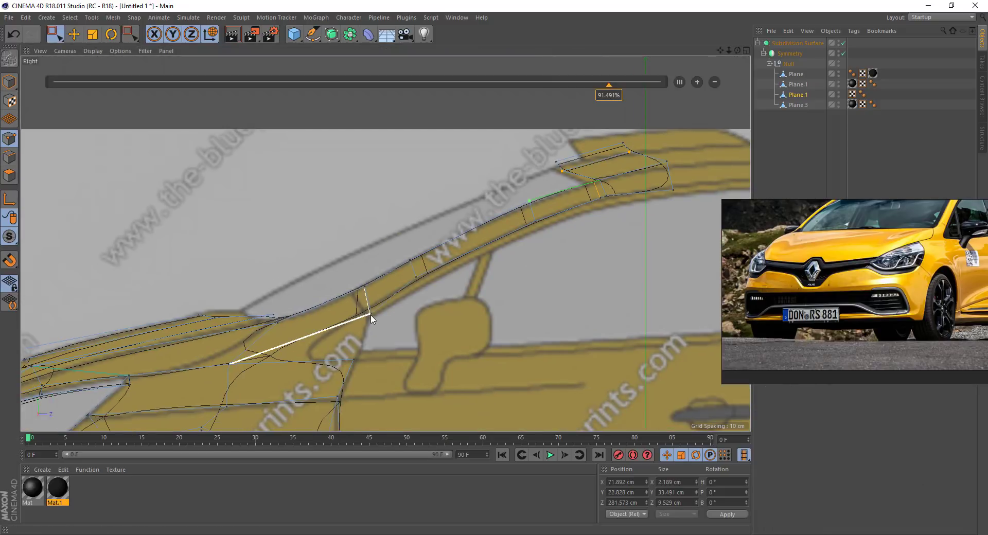
key(space)
- Drag the pillar-base points in the Right view onto the blueprint's side outline
click(72, 34)
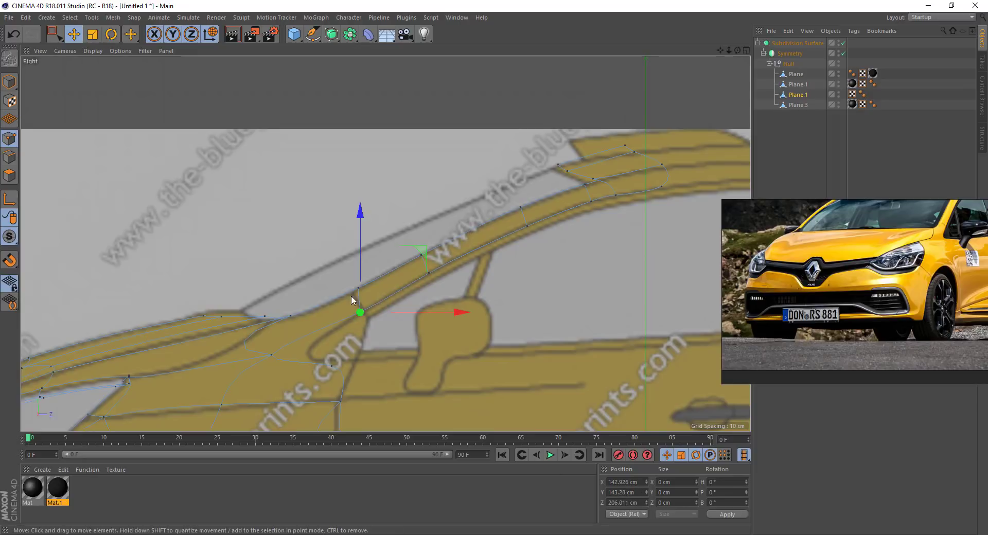
drag(386, 370, 381, 346)
alt+middle_drag(273, 352, 330, 322)
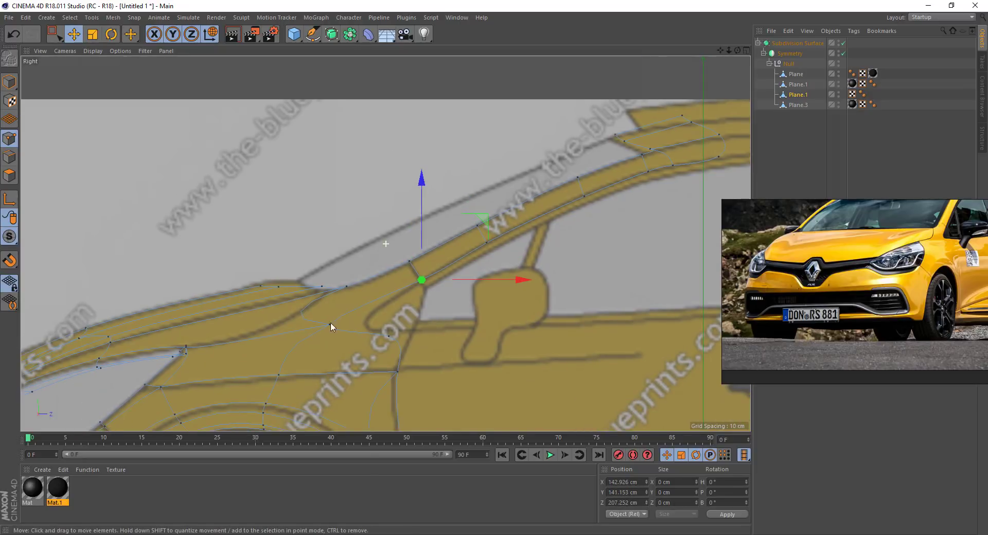
click(329, 325)
drag(328, 366, 381, 363)
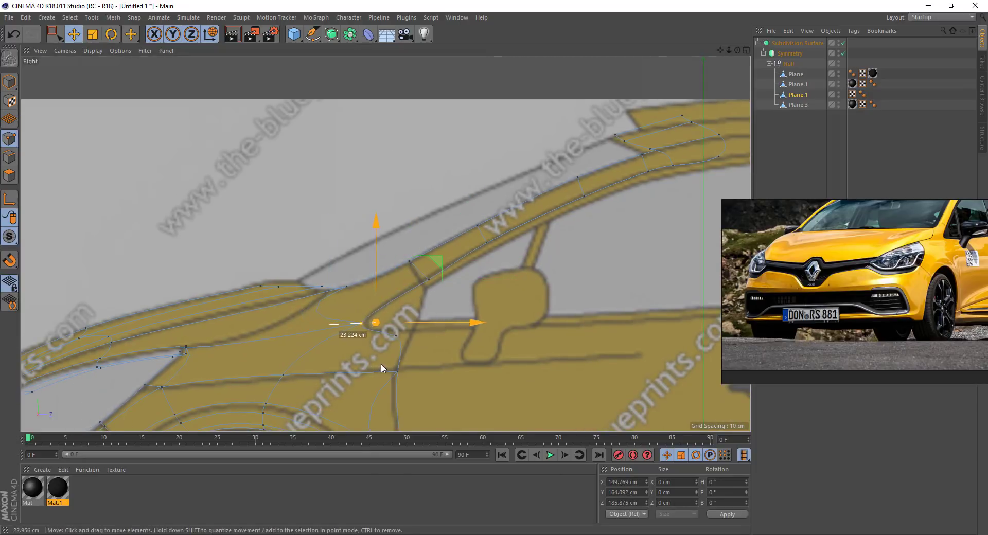
key(F1)
mouse_move(434, 333)
alt+mouse_down()
mouse_move(558, 316)
mouse_move(560, 287)
mouse_move(423, 324)
mouse_move(465, 347)
mouse_move(407, 258)
alt+mouse_up()
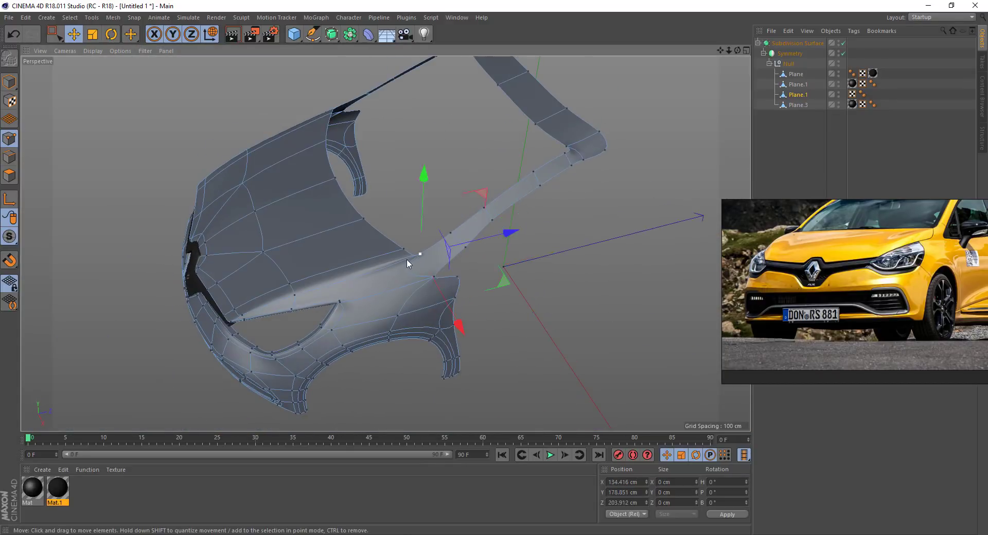
- Undo the last point move and toggle the Subdivision Surface off and on to inspect the pillar point
alt+right_drag(406, 258, 524, 258)
mouse_move(525, 258)
alt+mouse_down()
mouse_move(456, 399)
mouse_move(458, 242)
alt+mouse_up()
alt+right_drag(458, 242, 395, 279)
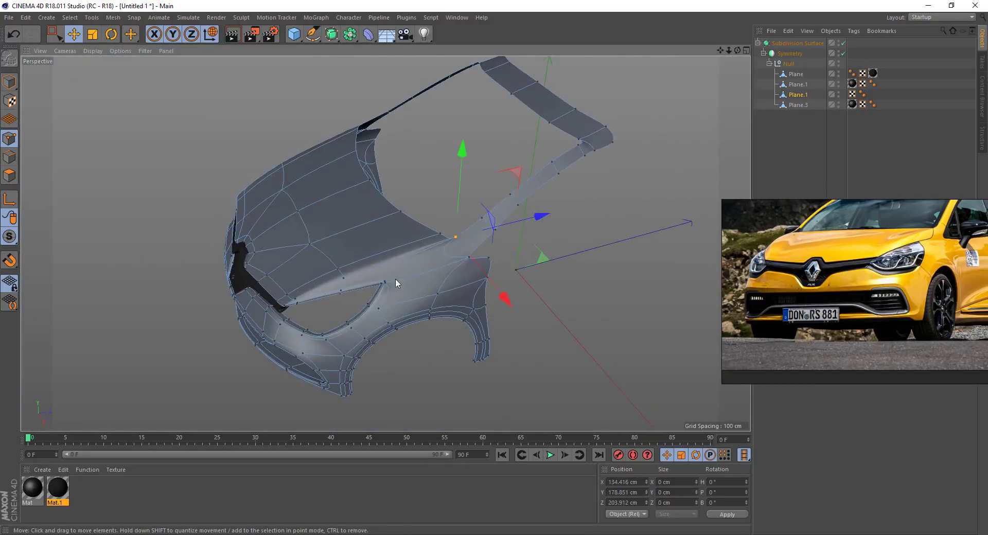
mouse_move(395, 279)
alt+mouse_down()
mouse_move(508, 261)
mouse_move(367, 218)
alt+mouse_up()
key(ctrl+z)
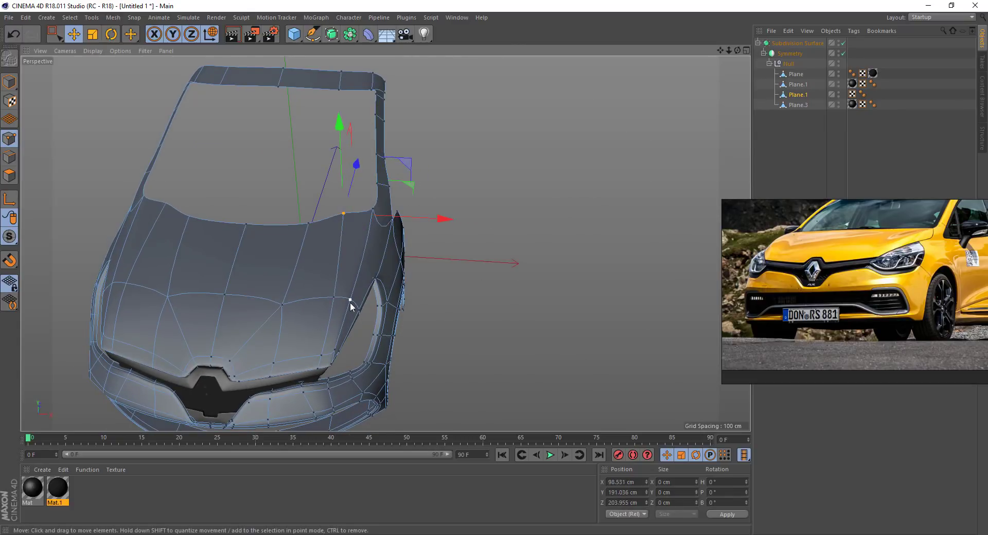
alt+right_drag(349, 305, 503, 205)
click(844, 43)
mouse_move(434, 221)
alt+mouse_down()
mouse_move(267, 199)
mouse_move(171, 208)
alt+mouse_up()
alt+right_drag(171, 207, 372, 210)
key(q)
- Move the pillar-base point about 17 cm toward the pillar edge, then deselect and zoom out
alt+drag(431, 125, 356, 126)
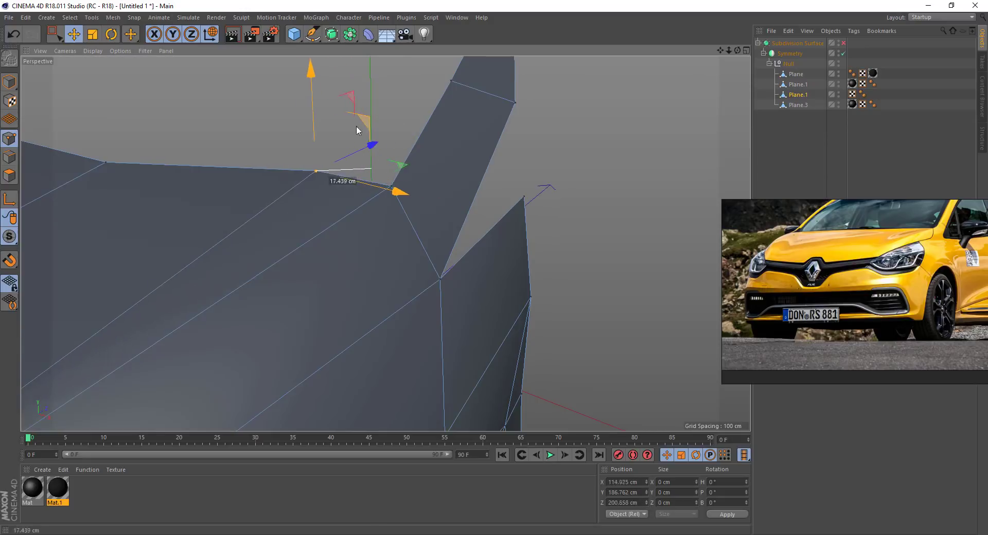
click(831, 144)
scroll(242, 182, down, 10)
mouse_move(242, 183)
alt+mouse_down()
mouse_move(503, 212)
mouse_move(347, 202)
alt+mouse_up()
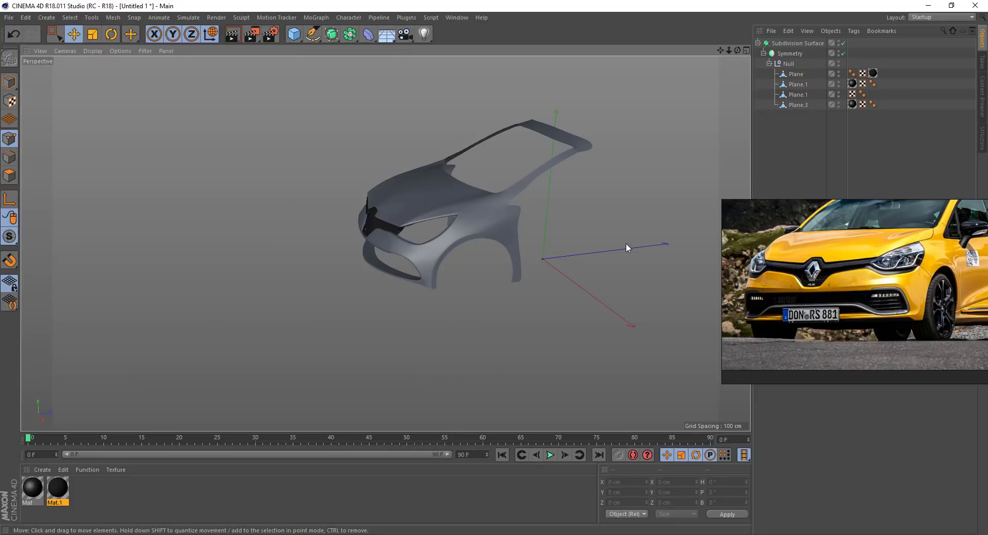
- In Edge mode on the Plane mesh, shift the hood edge about 4.755 cm along the blueprint line
click(801, 74)
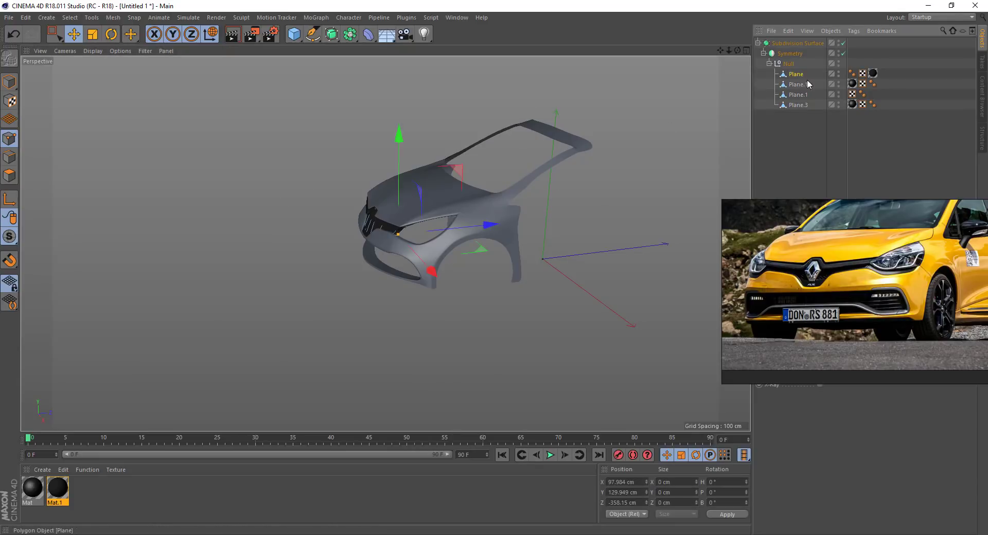
key(Return)
click(452, 191)
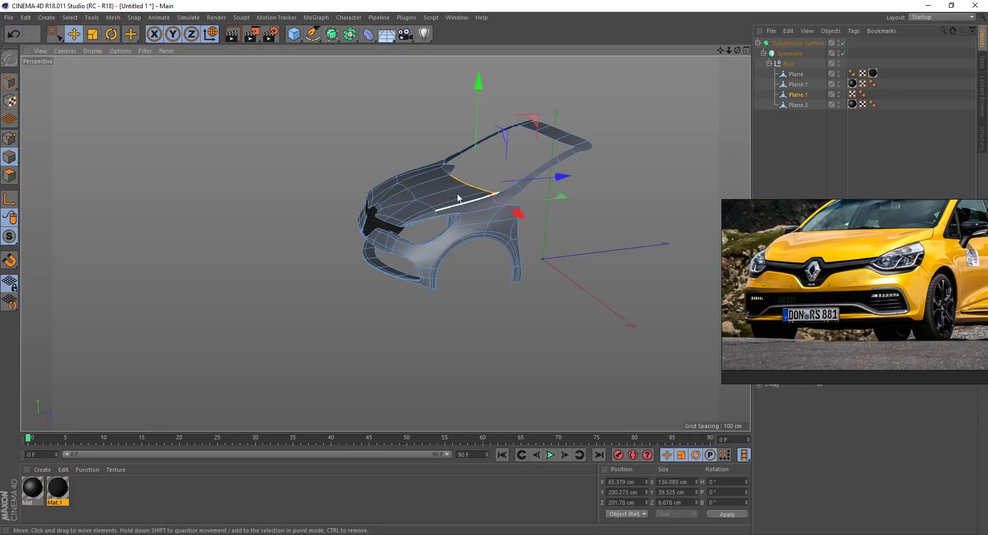
scroll(498, 166, up, 5)
scroll(498, 161, up, 3)
drag(544, 173, 578, 146)
key(ctrl+z)
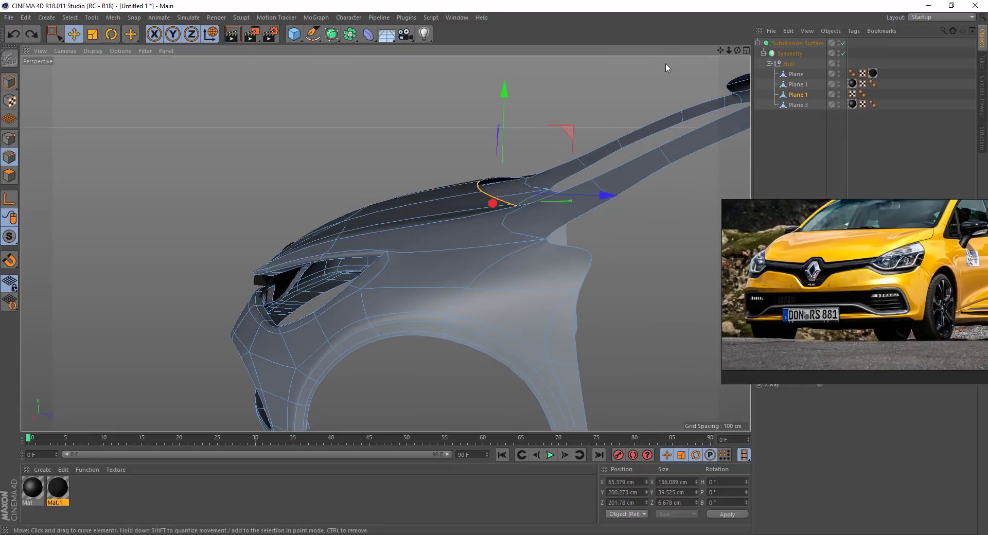
middle_click(466, 209)
click(380, 246)
scroll(372, 240, up, 4)
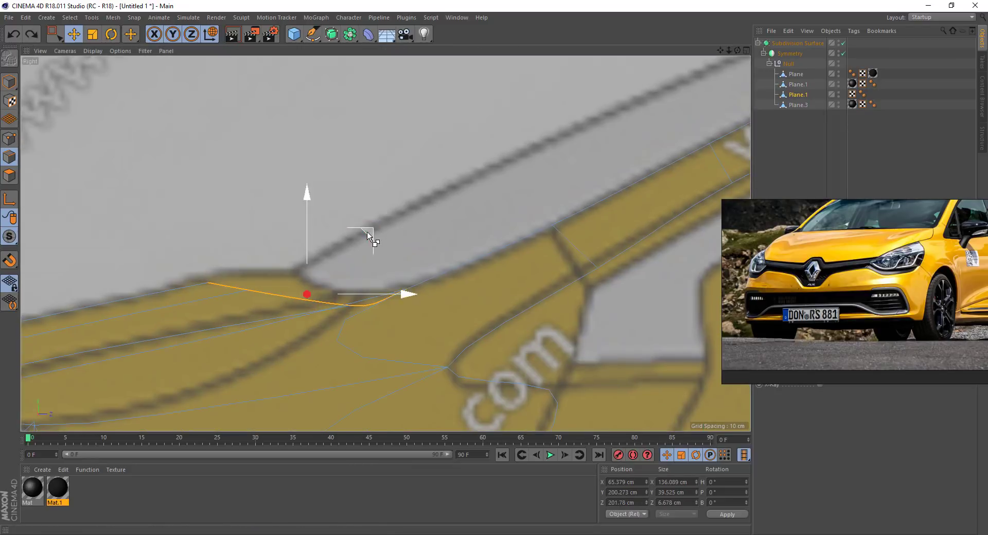
drag(379, 263, 380, 262)
middle_click(381, 258)
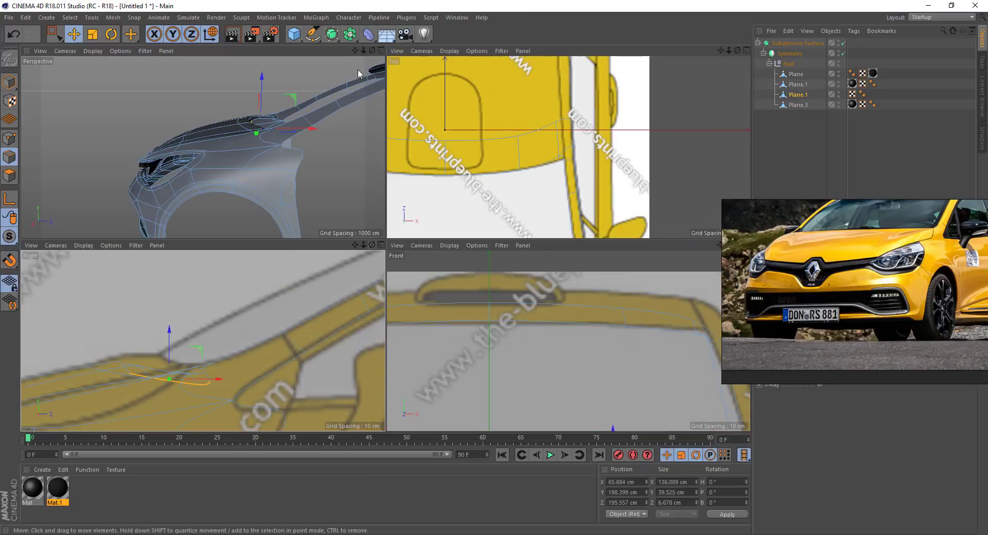
middle_click(357, 72)
drag(568, 130, 593, 152)
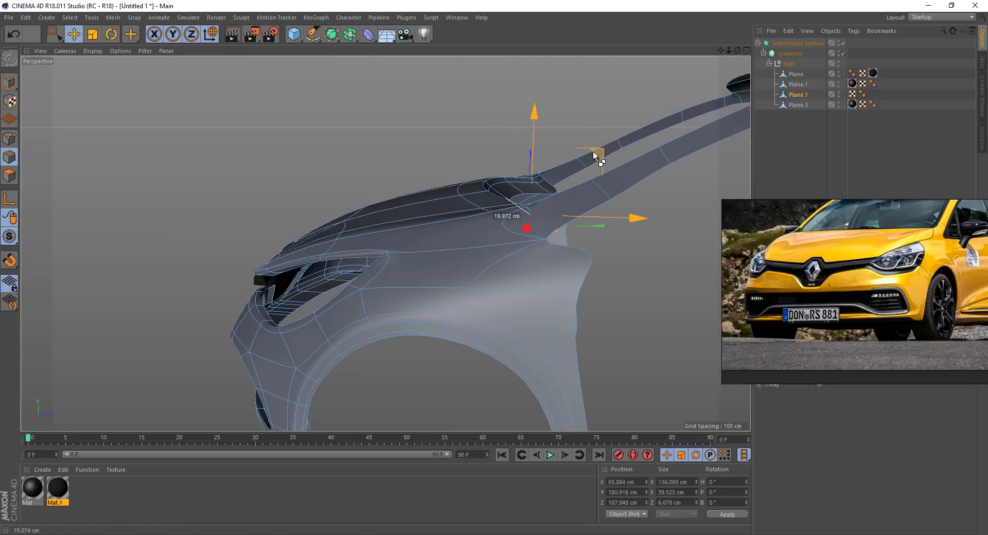
- Loop-select the roof pillar edges and undo their slight move
mouse_move(548, 194)
alt+mouse_down()
mouse_move(452, 246)
mouse_move(694, 118)
alt+mouse_up()
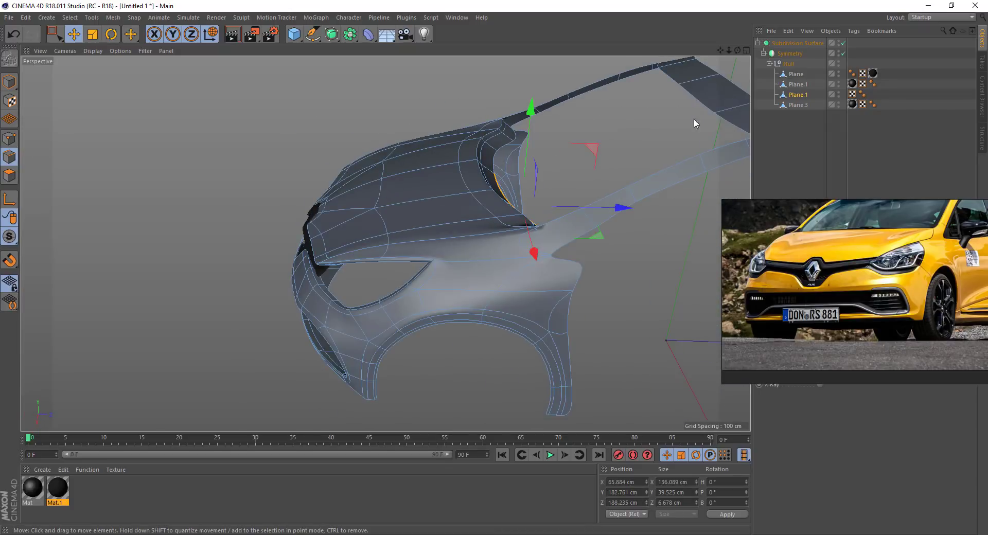
mouse_move(706, 159)
alt+mouse_down()
mouse_move(572, 146)
mouse_move(621, 114)
mouse_move(641, 135)
mouse_move(640, 152)
mouse_move(274, 160)
mouse_move(299, 149)
mouse_move(357, 169)
mouse_move(579, 156)
alt+mouse_up()
double_click(633, 153)
key(ctrl+z)
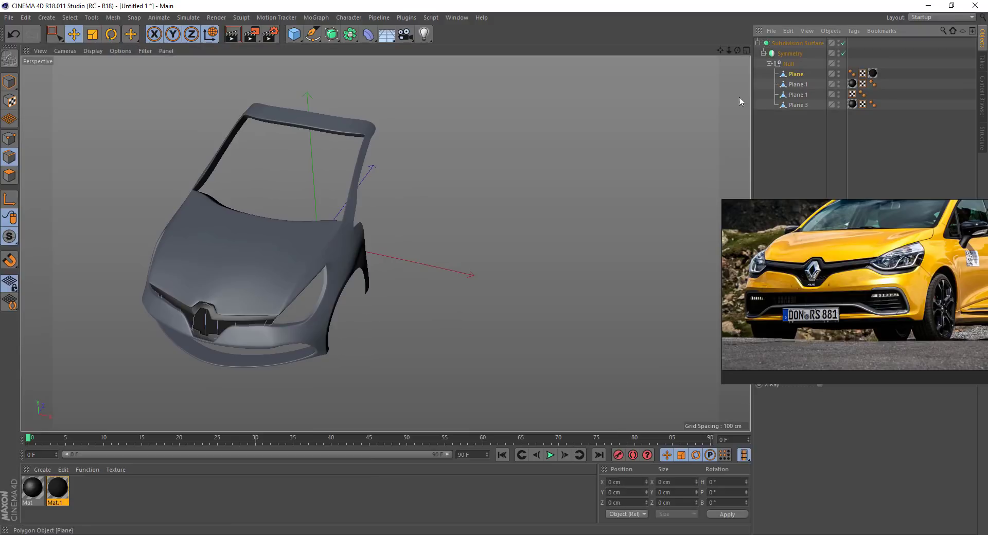
- Select Plane.1, clear its edge selection and orbit to a three-quarter front view
click(798, 94)
alt+drag(275, 143, 280, 115)
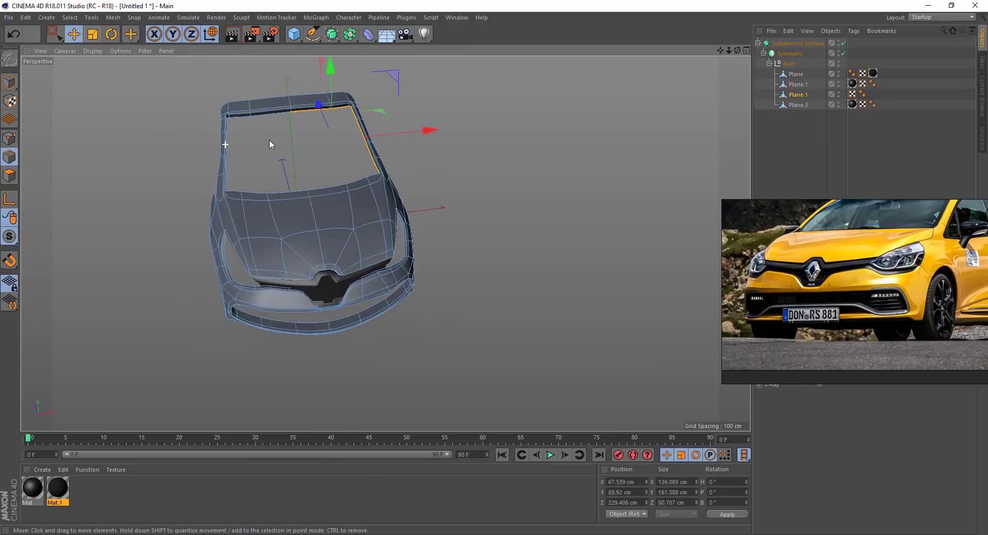
scroll(280, 115, up, 3)
click(11, 159)
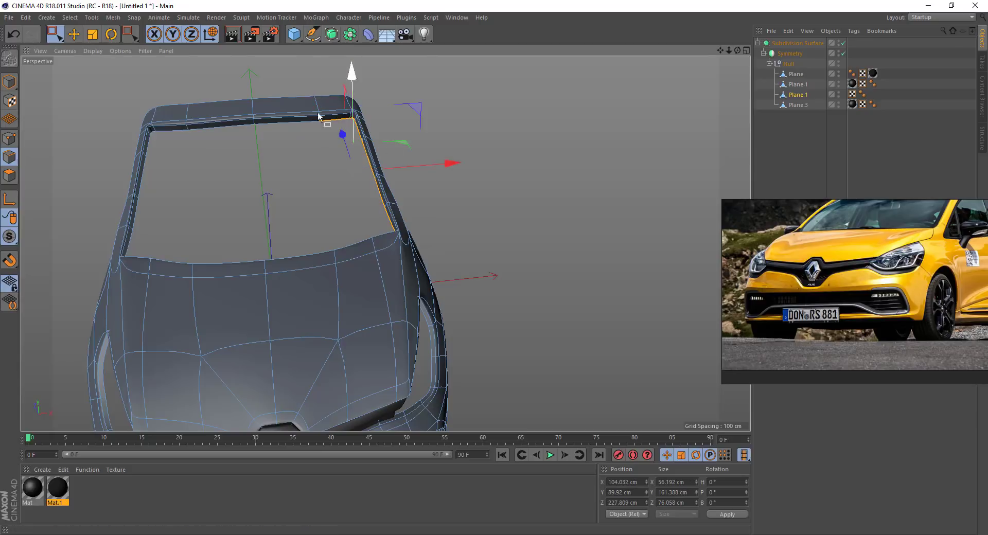
click(438, 165)
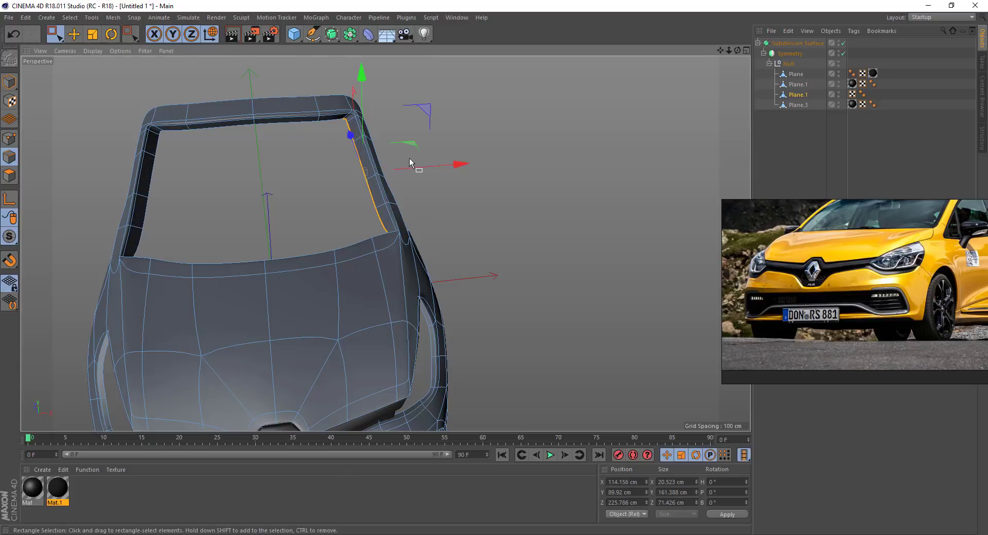
alt+drag(409, 158, 374, 171)
scroll(232, 213, down, 3)
mouse_move(231, 213)
alt+mouse_down()
mouse_move(239, 220)
mouse_move(220, 304)
mouse_move(226, 288)
alt+mouse_up()
- Render the view, add a Floor and create a new material Mat.2
key(ctrl+r)
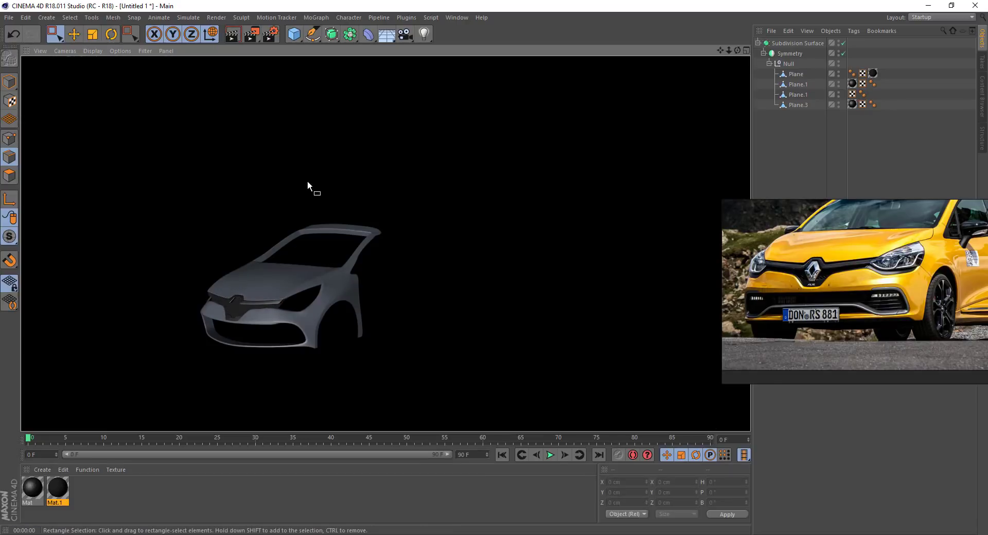
click(388, 35)
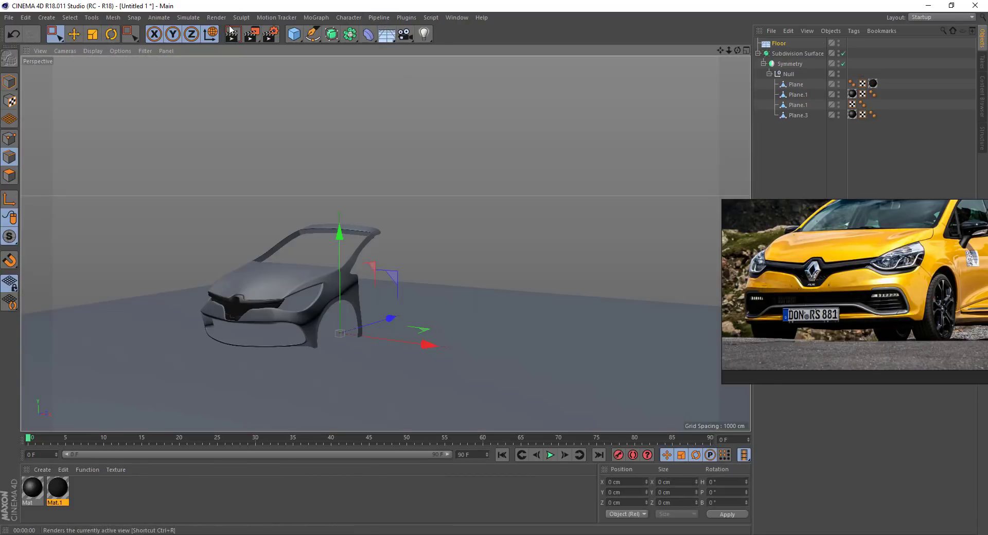
double_click(103, 489)
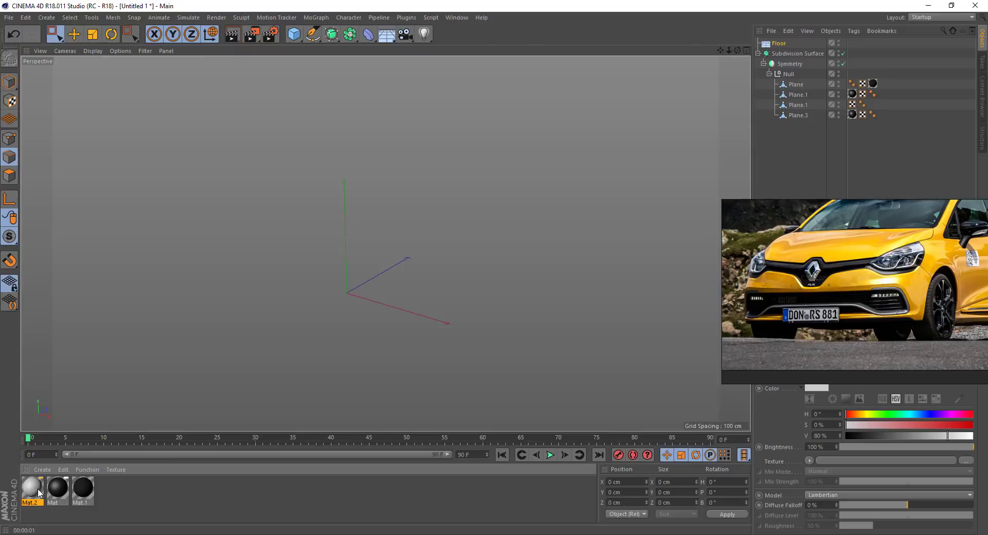
double_click(32, 488)
- Give Mat.2 a yellow colour and a GGX reflectance layer, and apply it to Plane.1
click(864, 240)
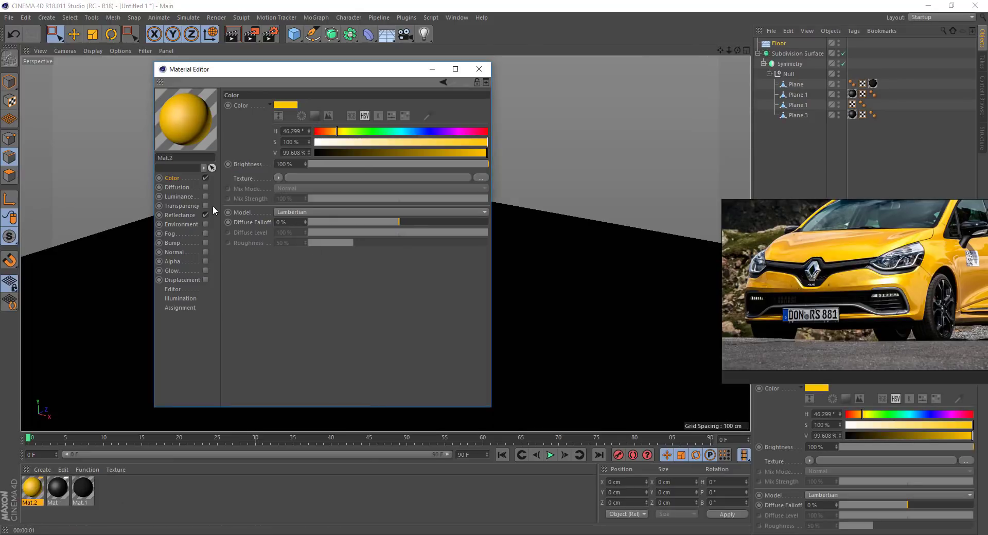
click(180, 215)
click(236, 127)
click(247, 147)
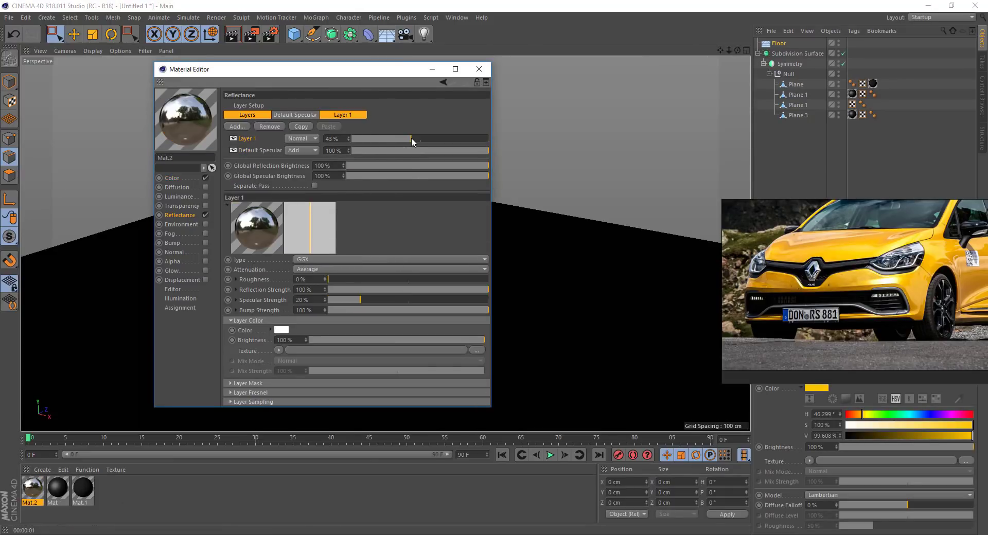
click(479, 69)
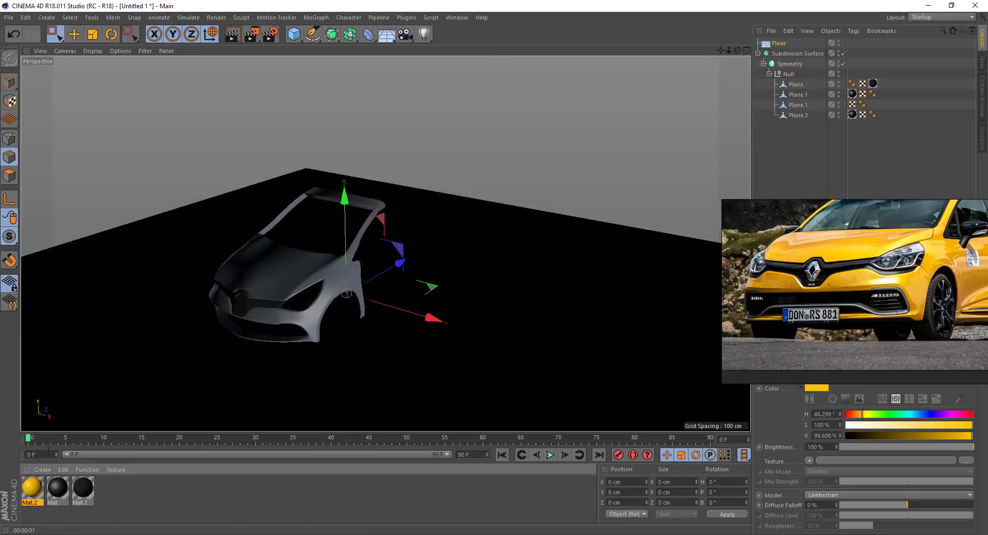
drag(275, 282, 275, 282)
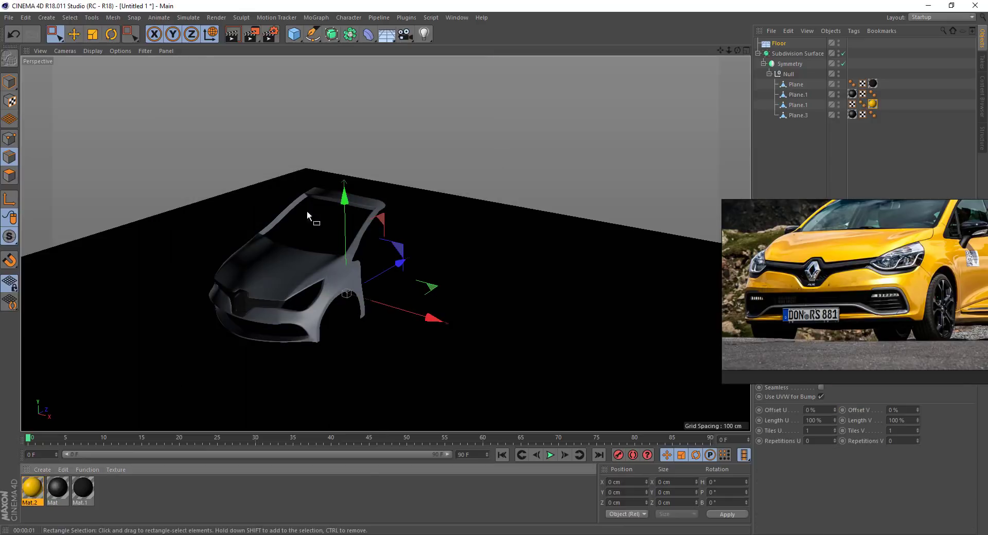
- Render the yellow body, revisit Mat.2's settings and orbit around the car
click(234, 34)
mouse_move(292, 320)
alt+mouse_down()
mouse_move(325, 313)
mouse_move(280, 295)
mouse_move(281, 319)
alt+mouse_up()
double_click(32, 488)
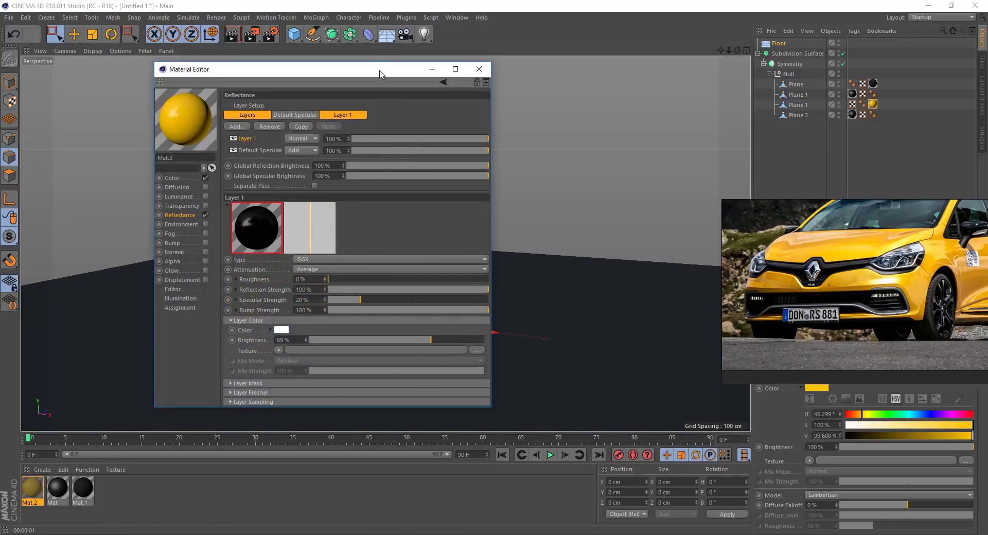
click(433, 68)
mouse_move(353, 275)
alt+mouse_down()
mouse_move(398, 270)
mouse_move(207, 298)
mouse_move(338, 260)
mouse_move(162, 243)
mouse_move(193, 285)
mouse_move(338, 209)
mouse_move(437, 221)
mouse_move(360, 258)
alt+mouse_up()
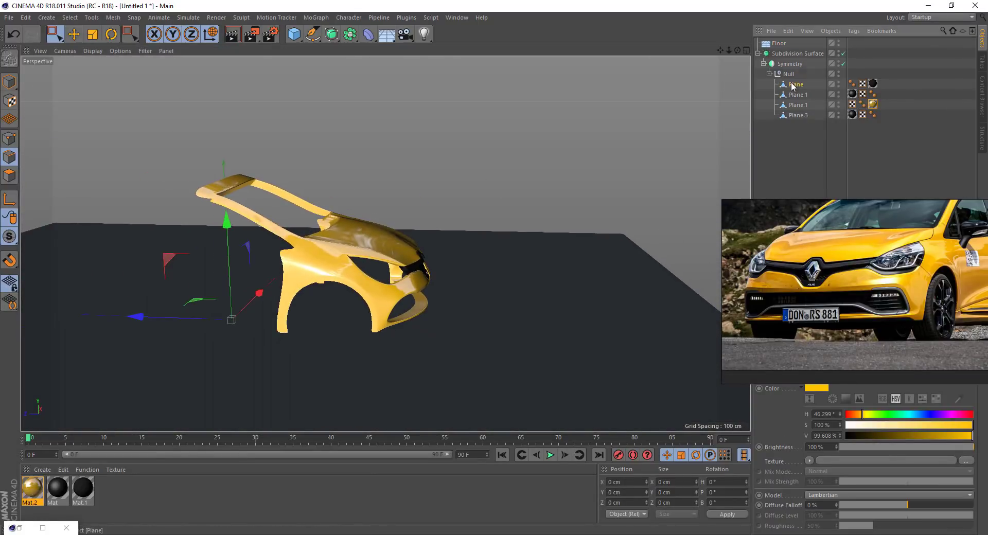
- With Plane.1 and the Move tool, shift the fender's wheel-arch point along X
click(798, 95)
click(798, 105)
click(72, 34)
alt+drag(395, 297, 453, 249)
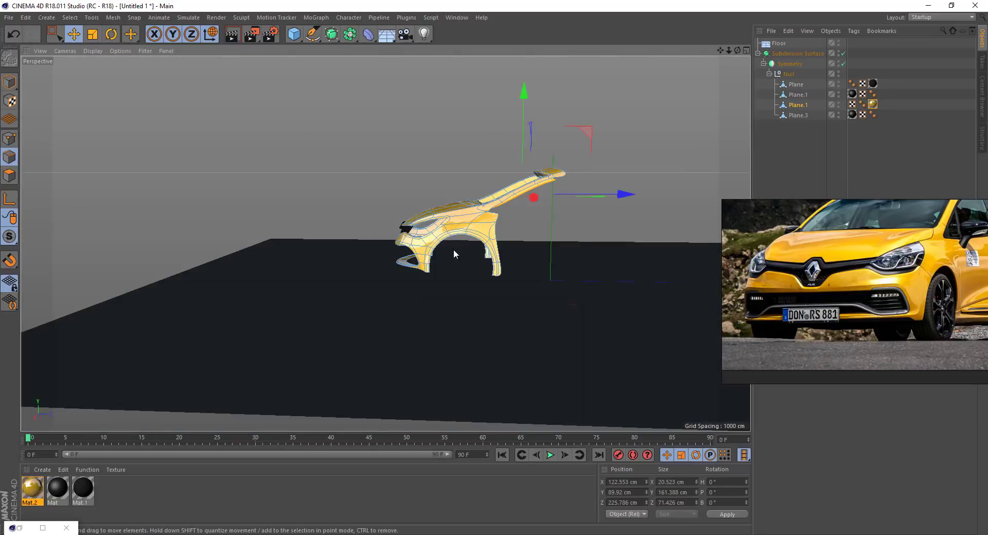
alt+right_drag(453, 249, 611, 307)
mouse_move(535, 316)
alt+mouse_down()
mouse_move(359, 257)
mouse_move(312, 334)
alt+mouse_up()
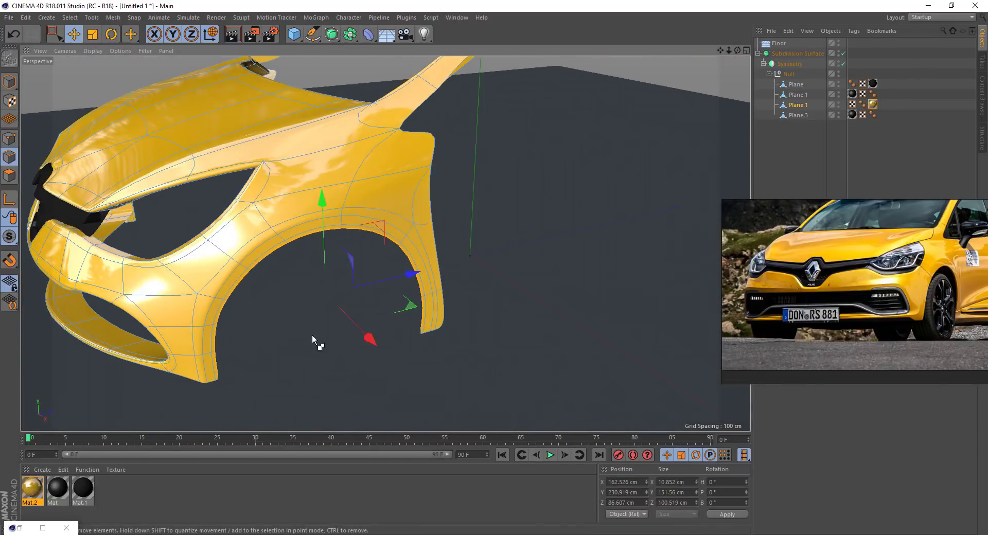
mouse_move(323, 291)
mouse_down()
mouse_move(364, 335)
mouse_move(342, 309)
mouse_up()
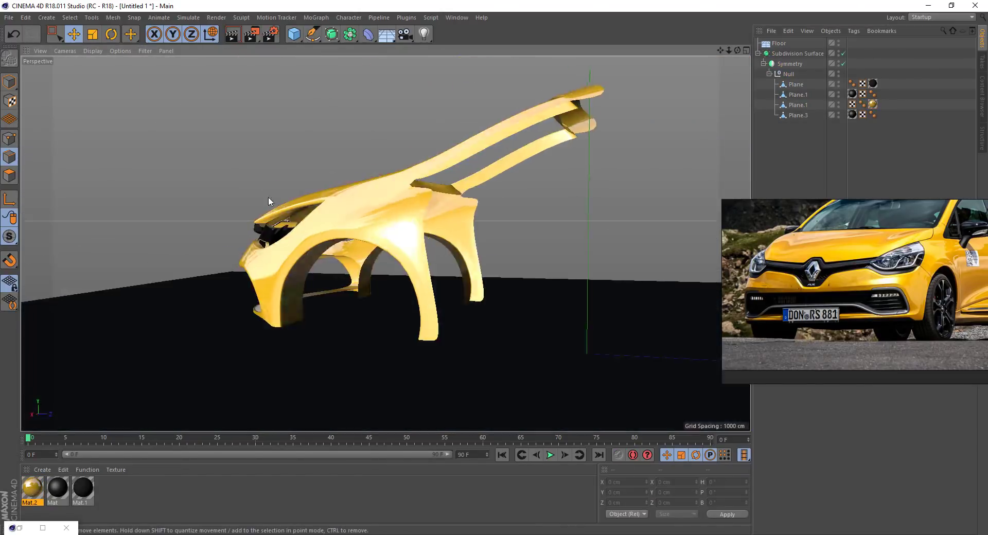
mouse_move(269, 200)
alt+mouse_down()
mouse_move(353, 251)
mouse_move(178, 305)
mouse_move(367, 277)
mouse_move(371, 264)
mouse_move(360, 258)
alt+mouse_up()
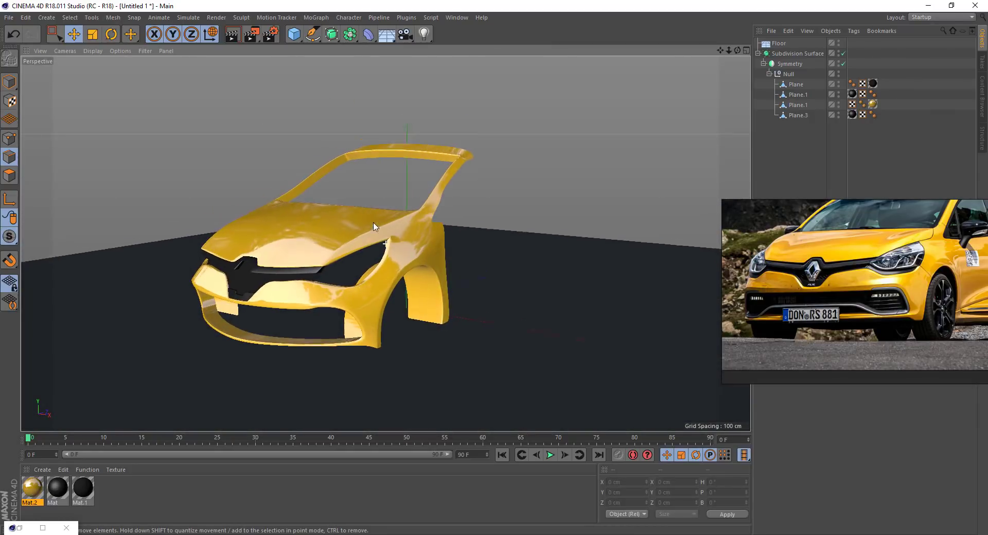
- Start File > Save, create a 'c4d file' folder inside Desktop > car model, and open it
click(9, 18)
click(31, 110)
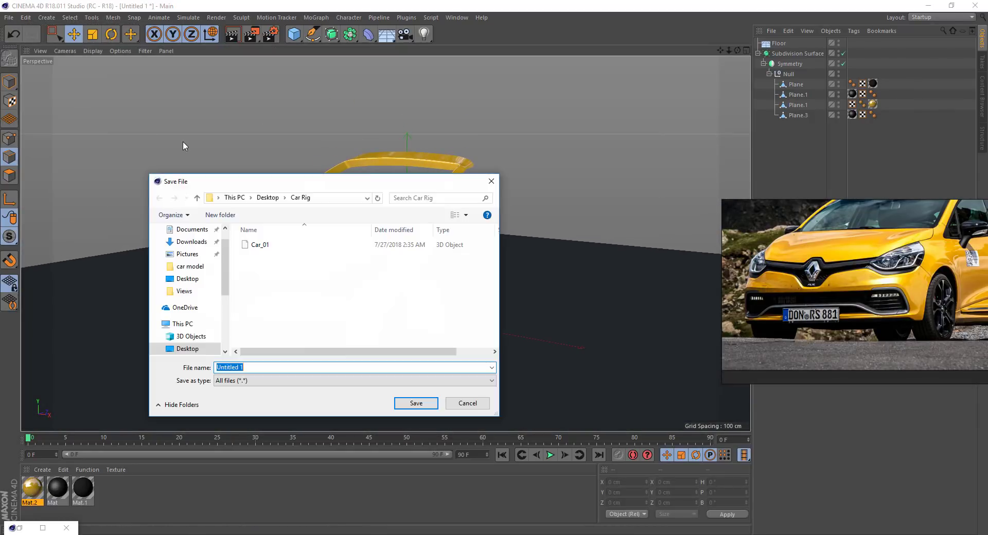
click(267, 198)
double_click(395, 253)
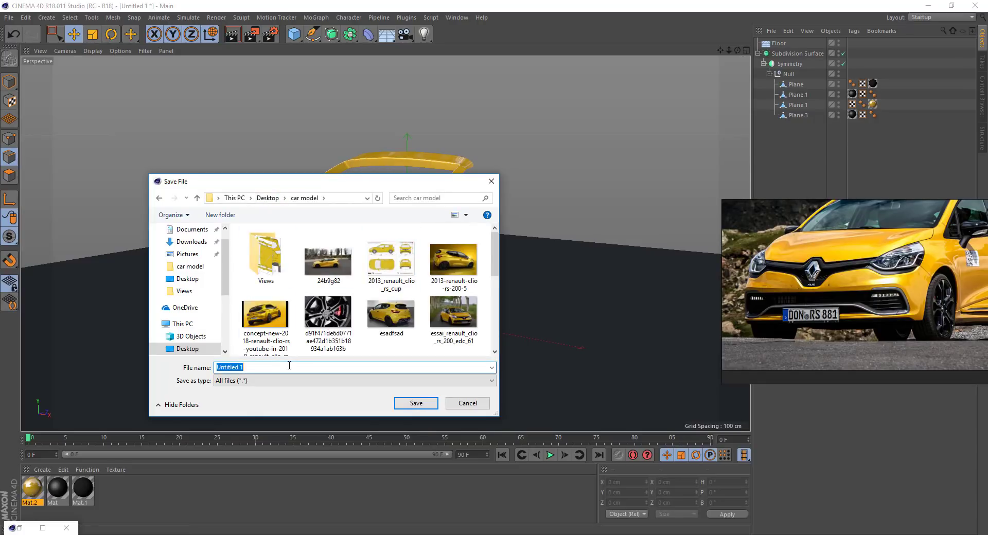
click(220, 215)
text(c4d file)
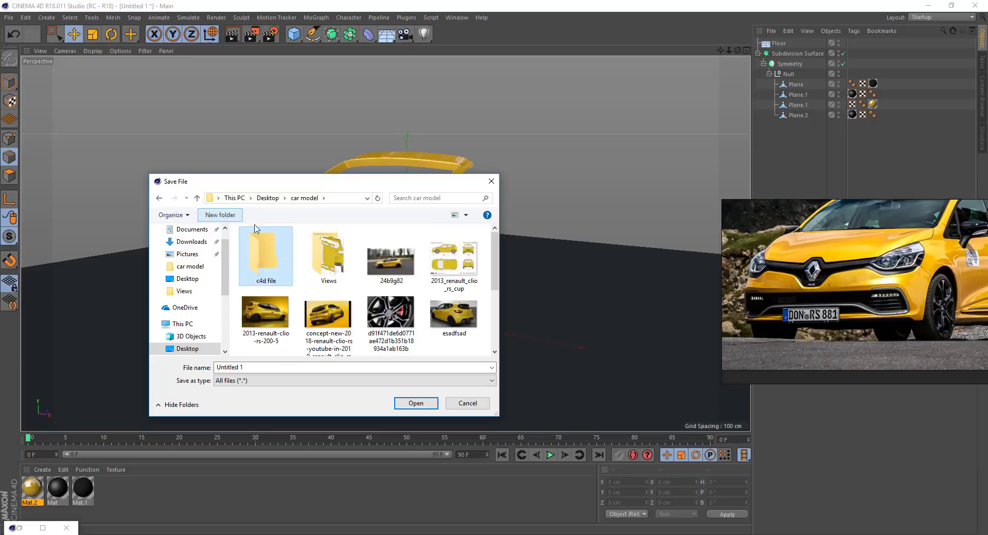
double_click(256, 229)
click(273, 367)
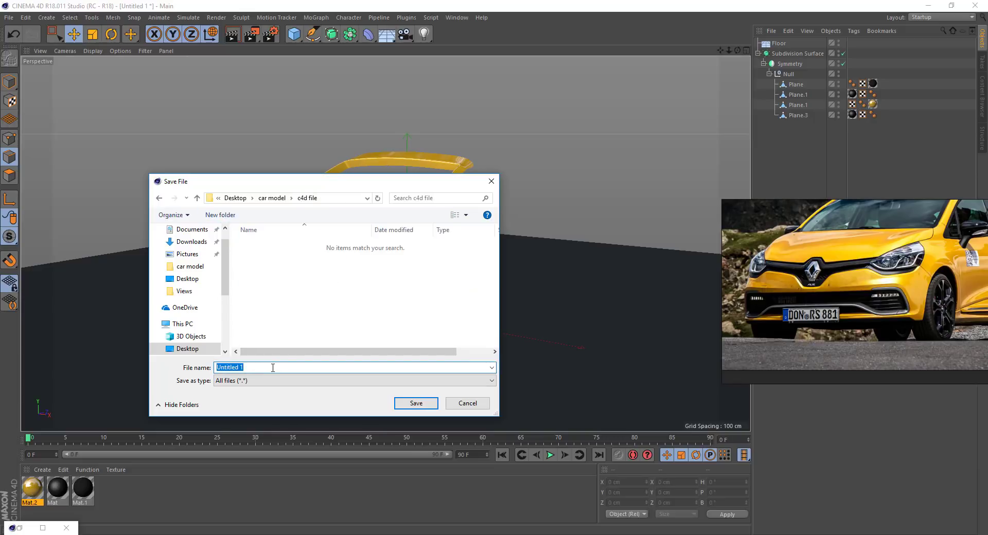